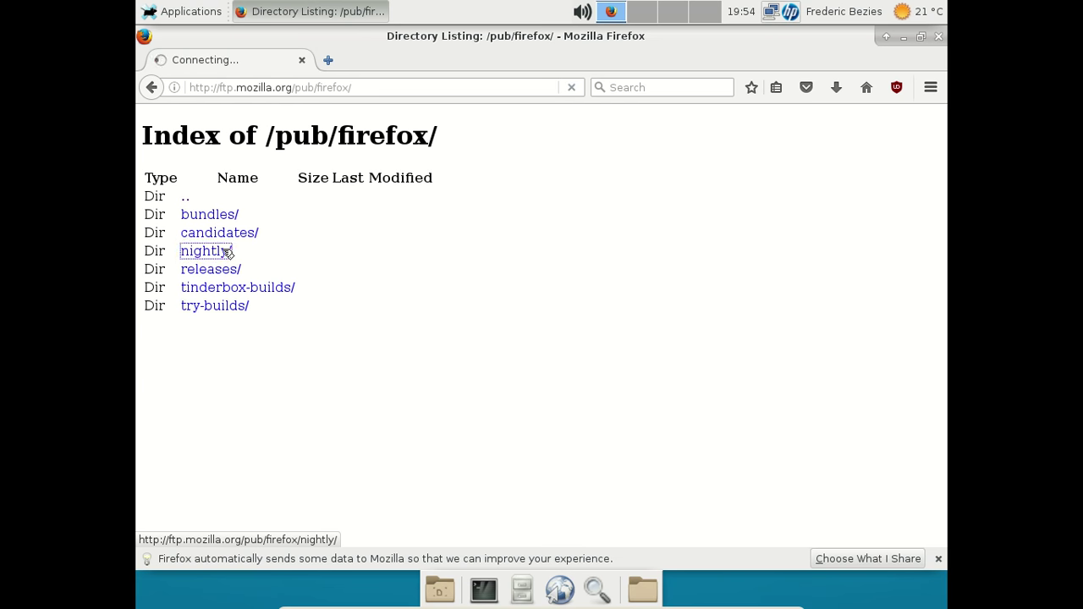
- Go to the Firefox releases directory, find "45.2." in the listing and open the 45.2.0esr folder
left_click(152, 88)
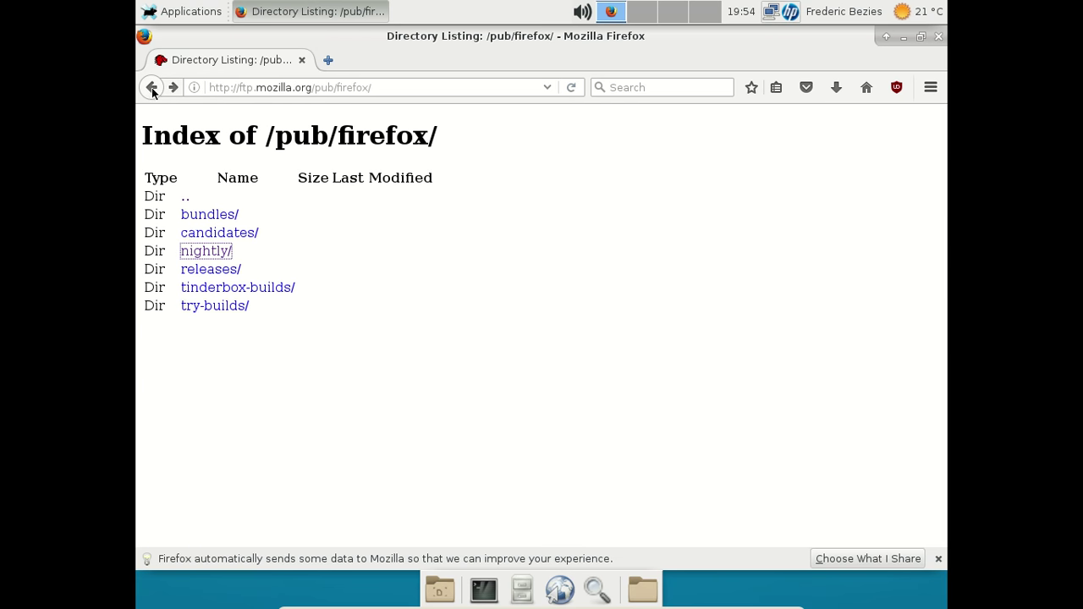
left_click(218, 269)
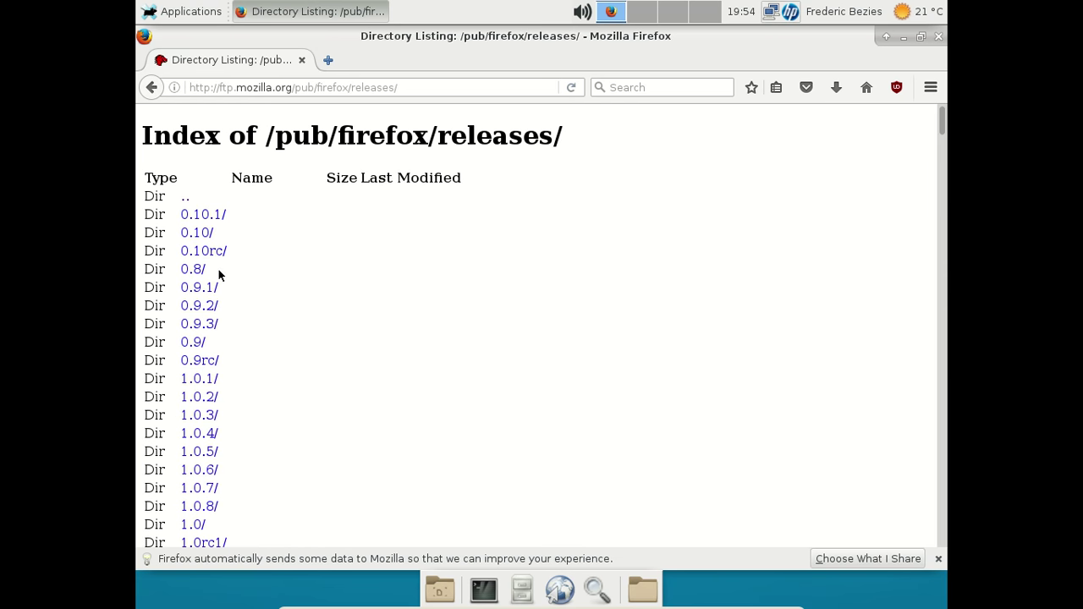
key("ctrl+f")
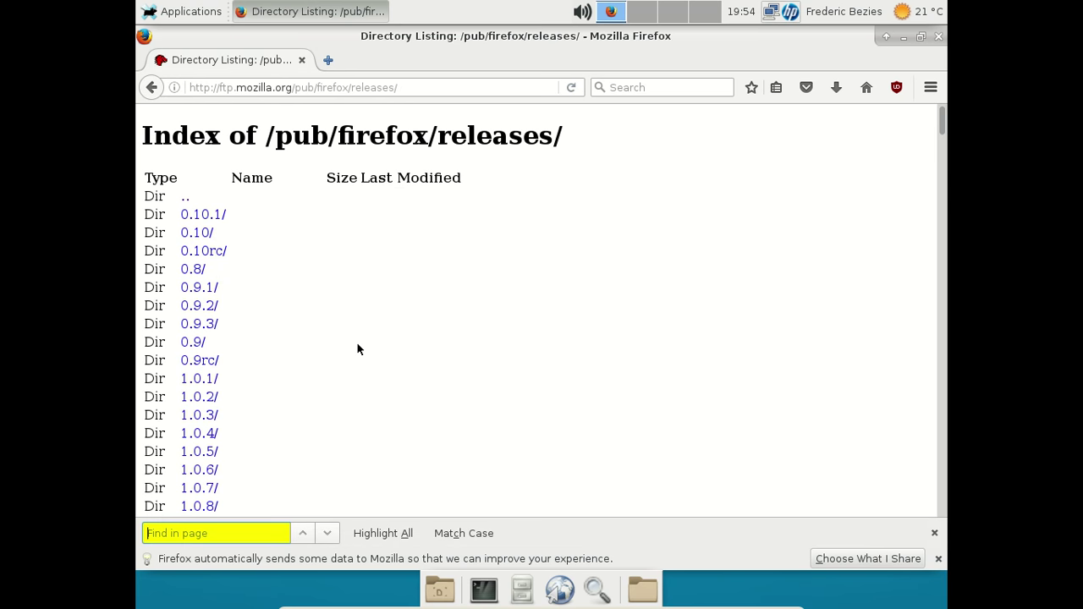
type("45.2.")
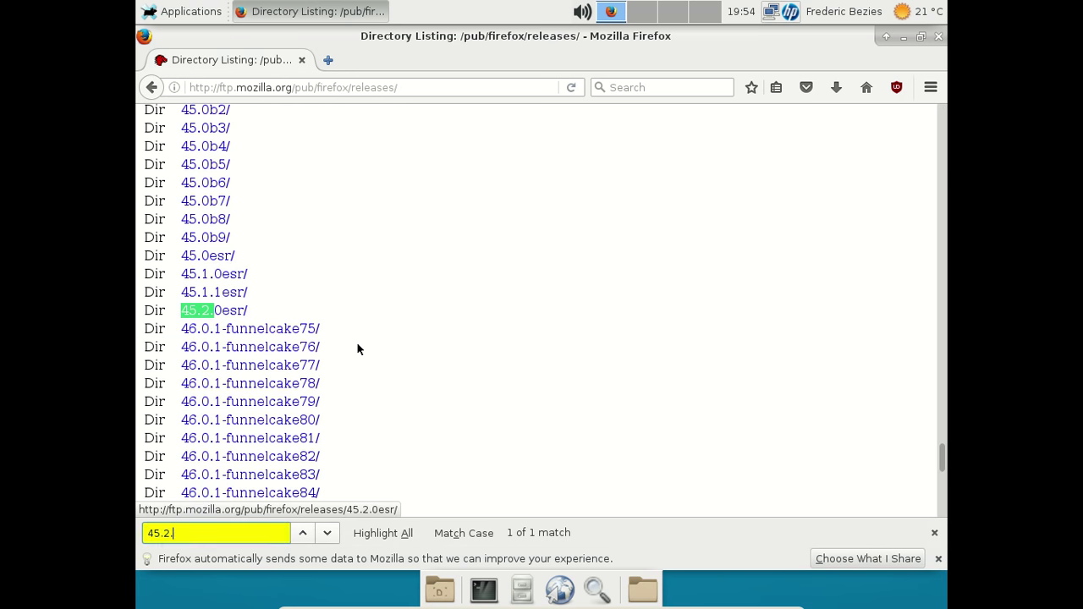
left_click(247, 312)
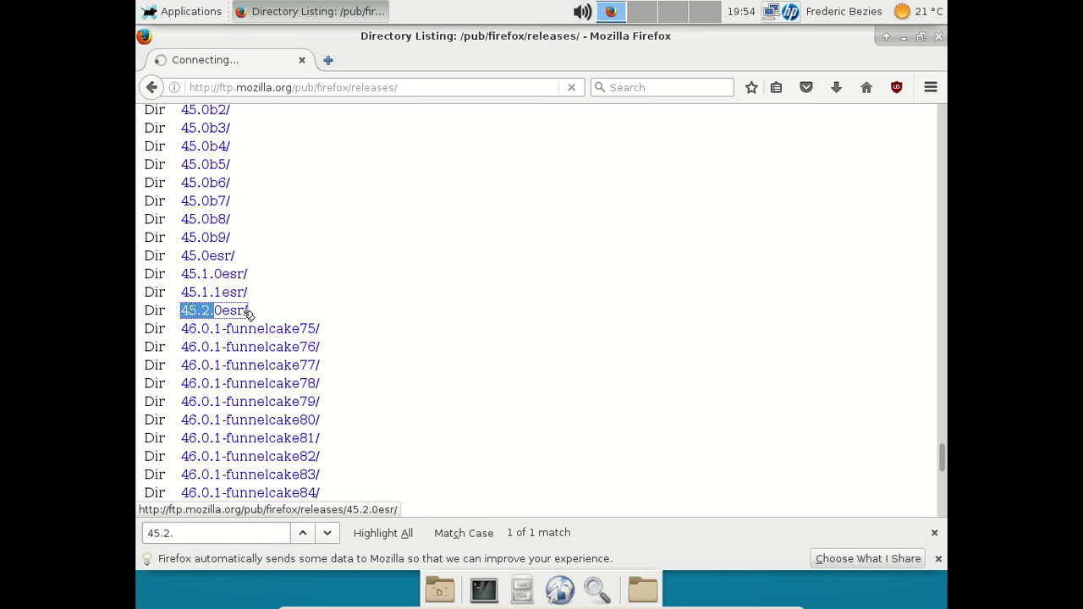
- Open the linux-x86_64 folder of the 45.2.0esr release and go into its xpi subfolder
left_click(222, 233)
key("Escape")
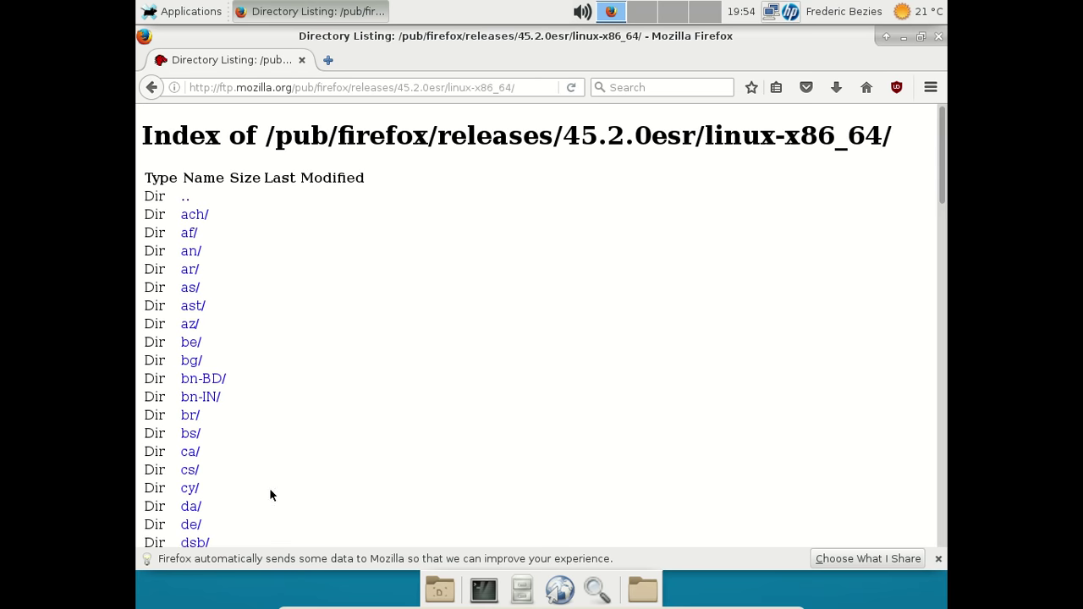
scroll(387, 403, "down", 10)
scroll(387, 404, "down", 15)
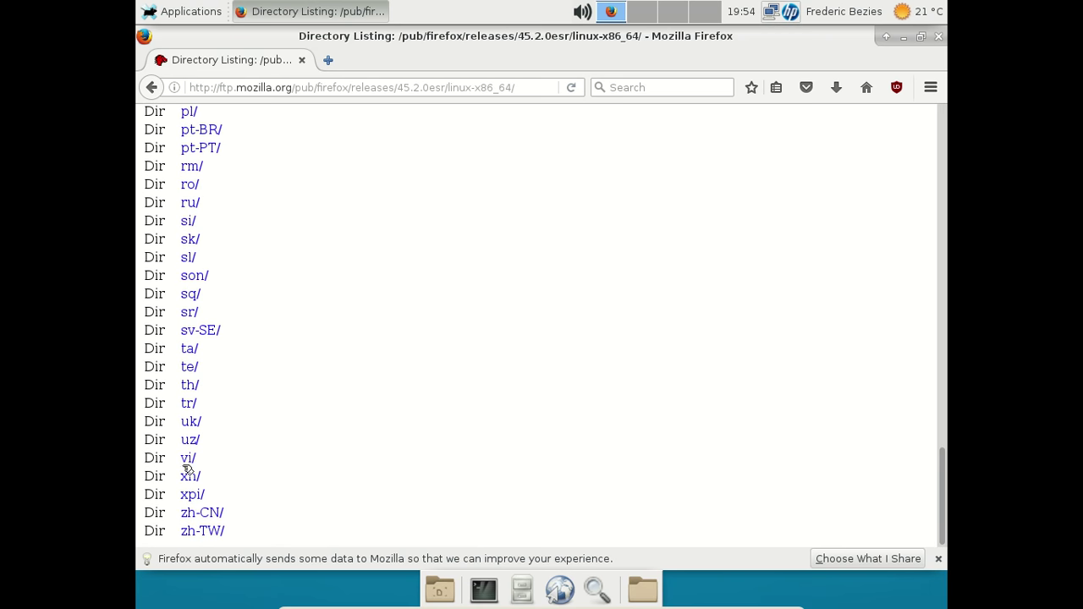
left_click(192, 494)
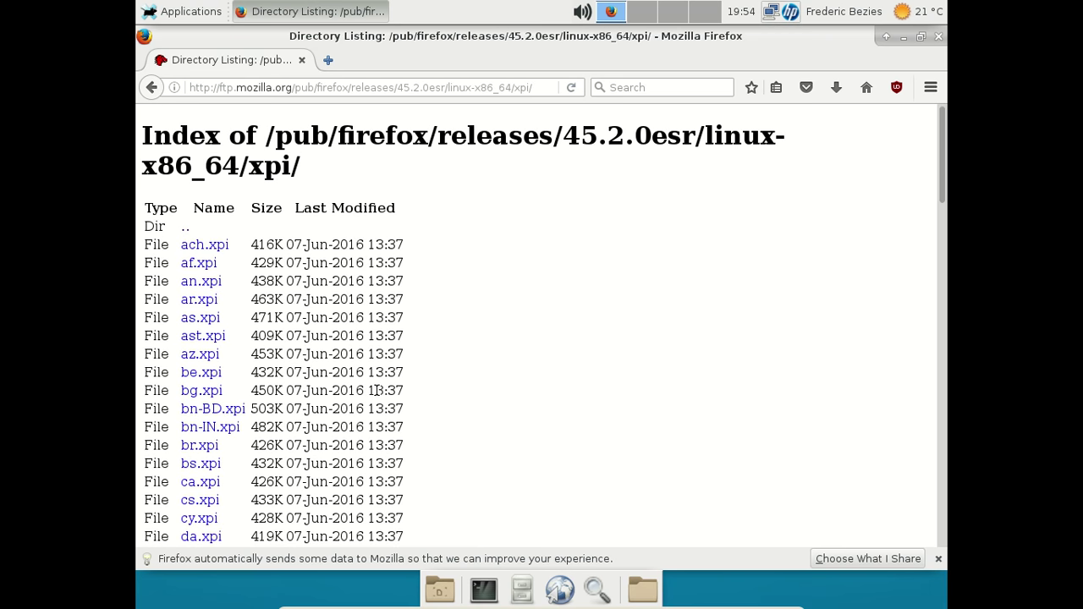
- Download the French language pack fr.xpi from the xpi listing by saving the file
scroll(220, 431, "down", 3)
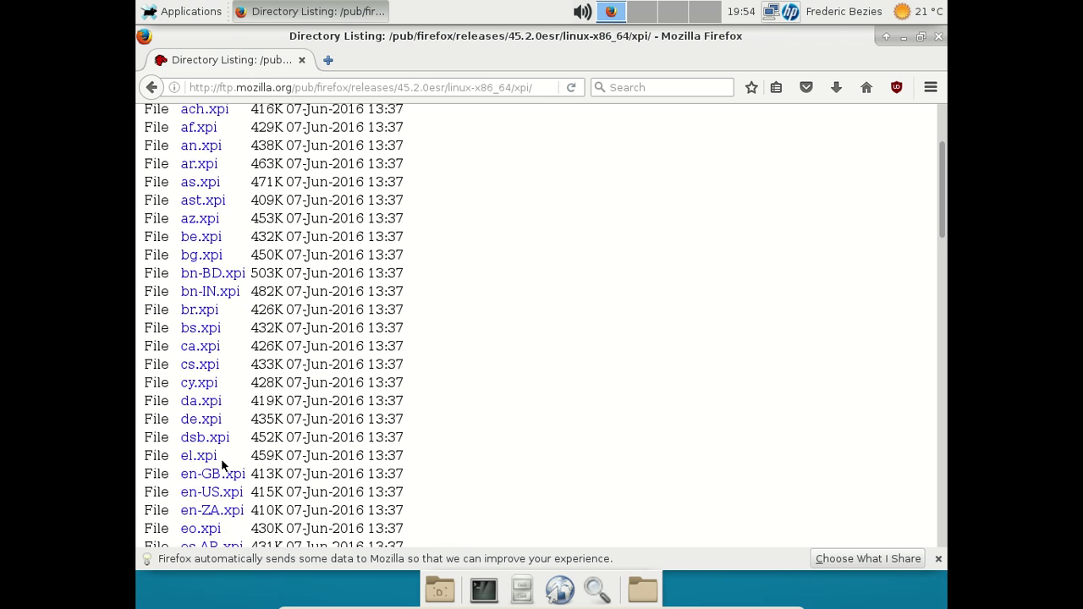
scroll(222, 463, "down", 4)
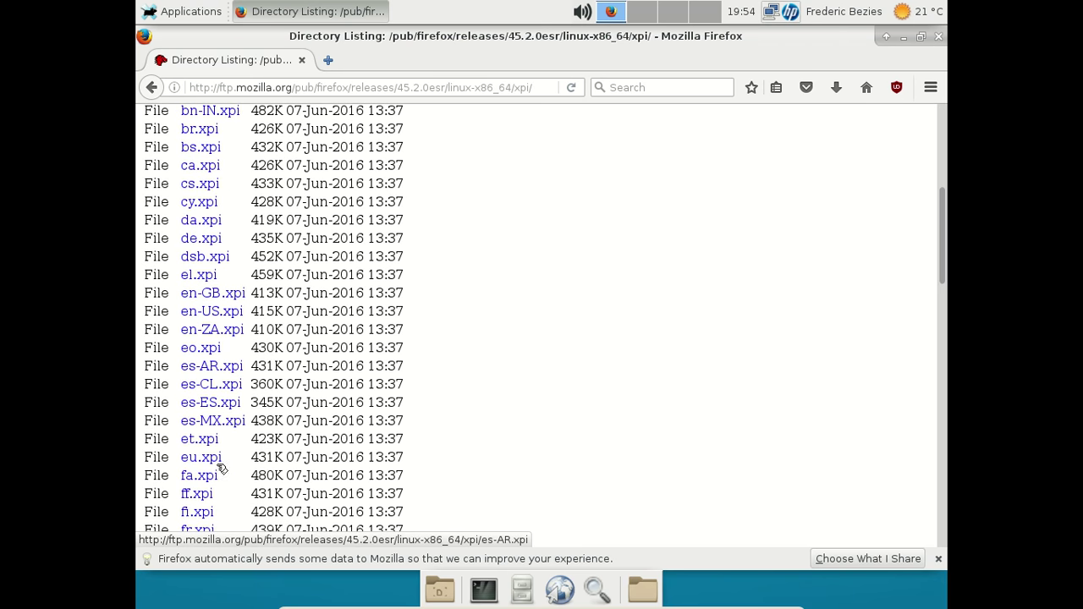
scroll(217, 513, "down", 1)
left_click(196, 487)
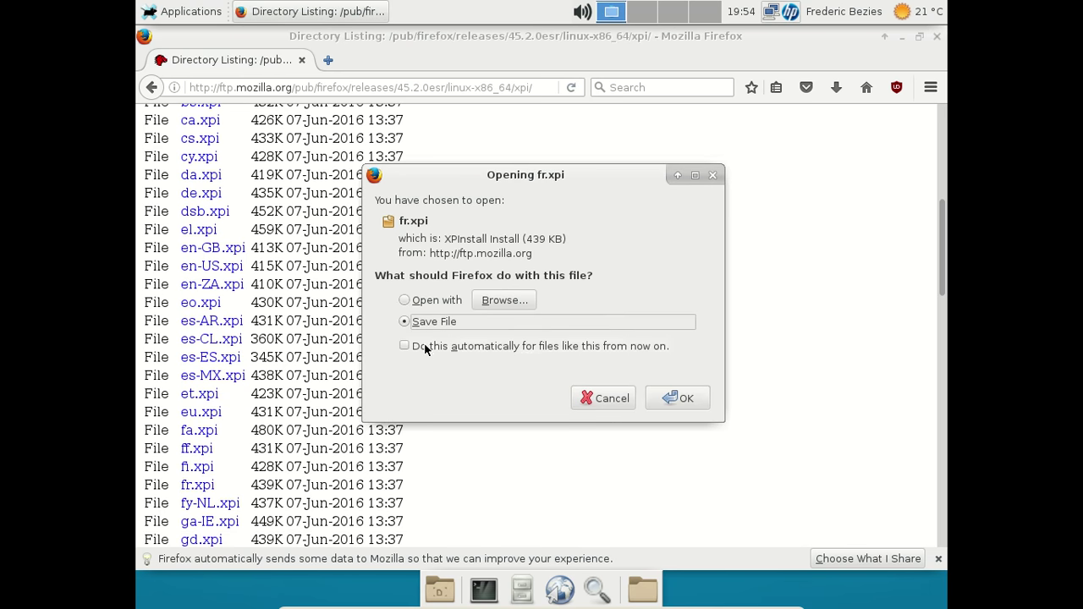
left_click(426, 346)
left_click(668, 425)
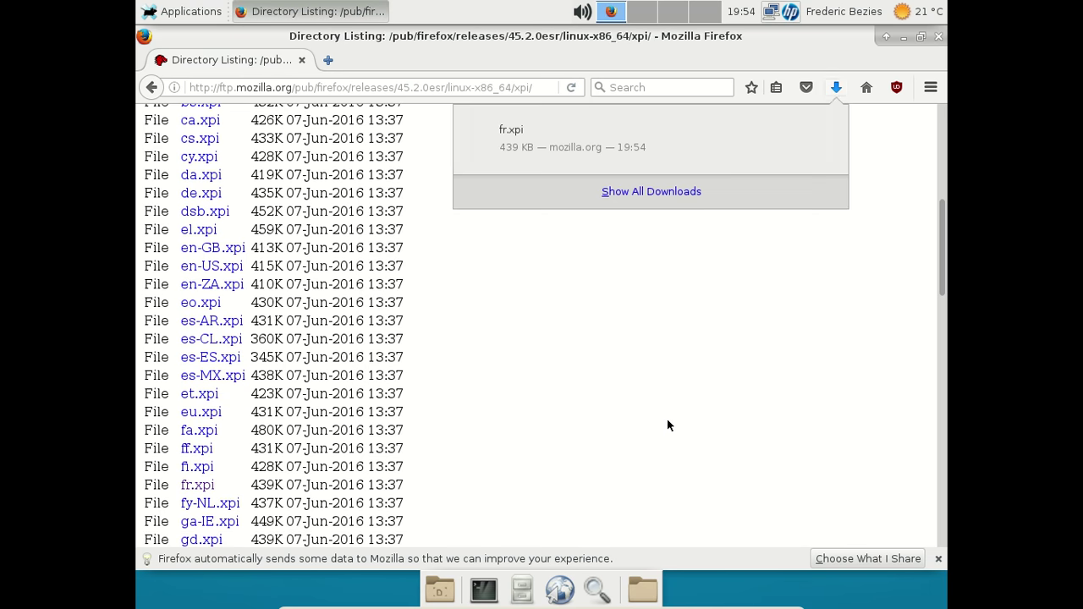
left_click(422, 292)
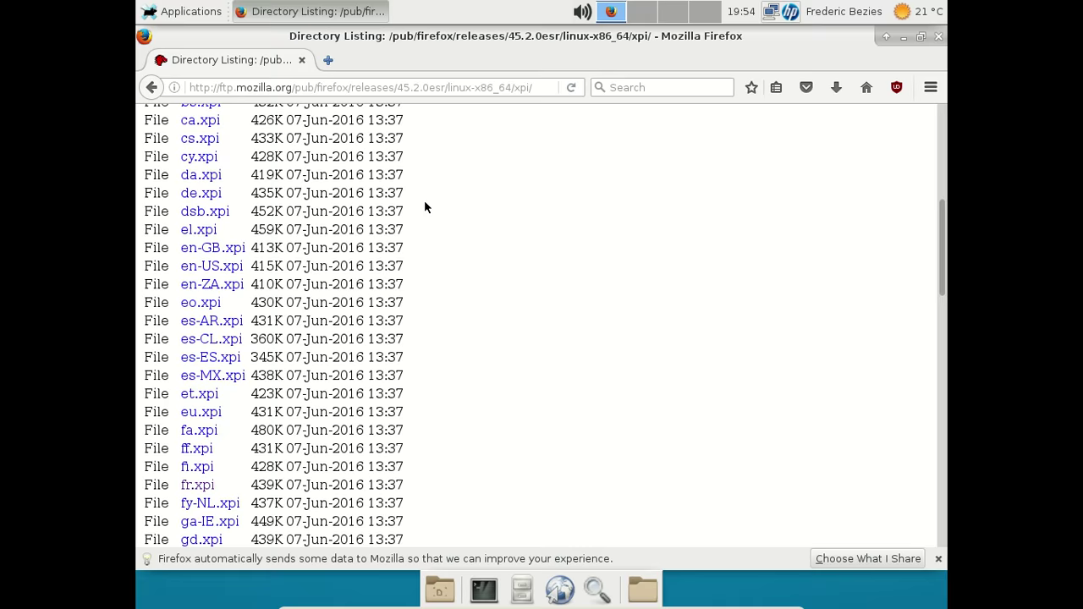
- Open a new tab, dismiss the update notice and turn off suggested sites in the new tab controls
left_click(329, 59)
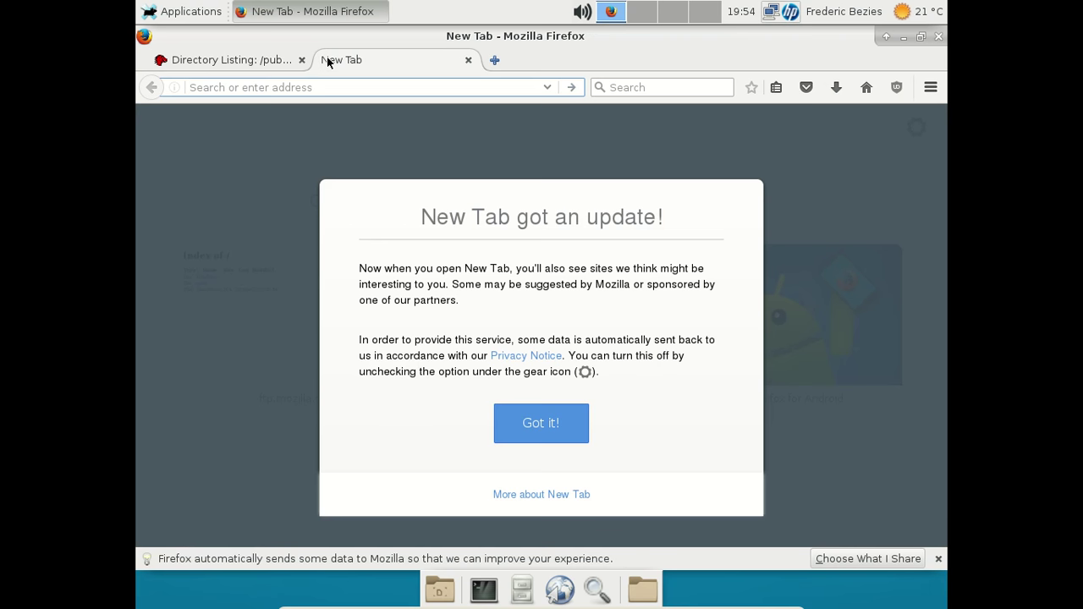
left_click(583, 427)
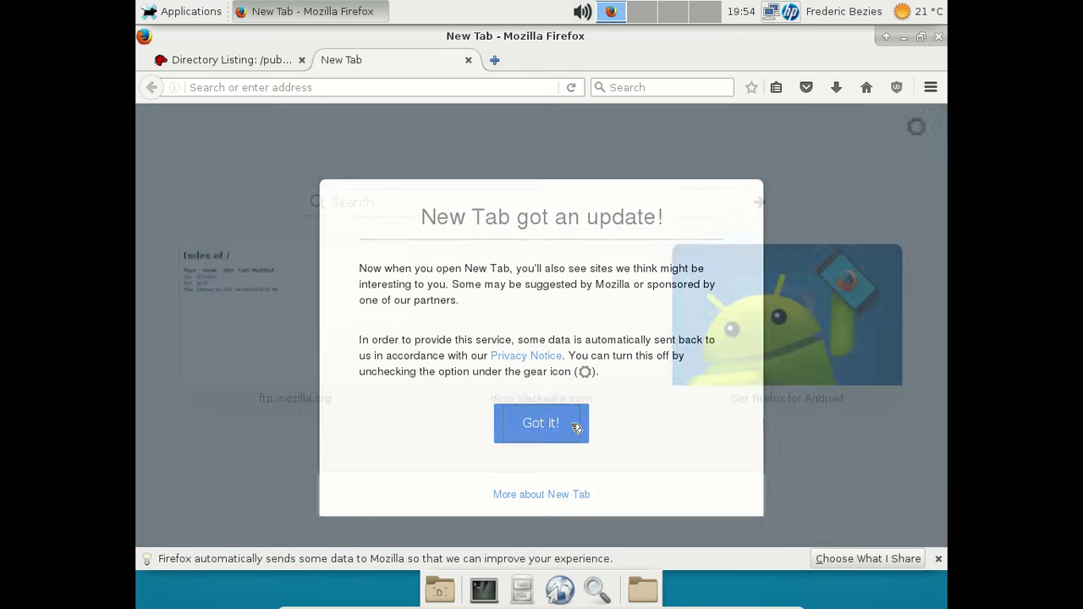
left_click(918, 134)
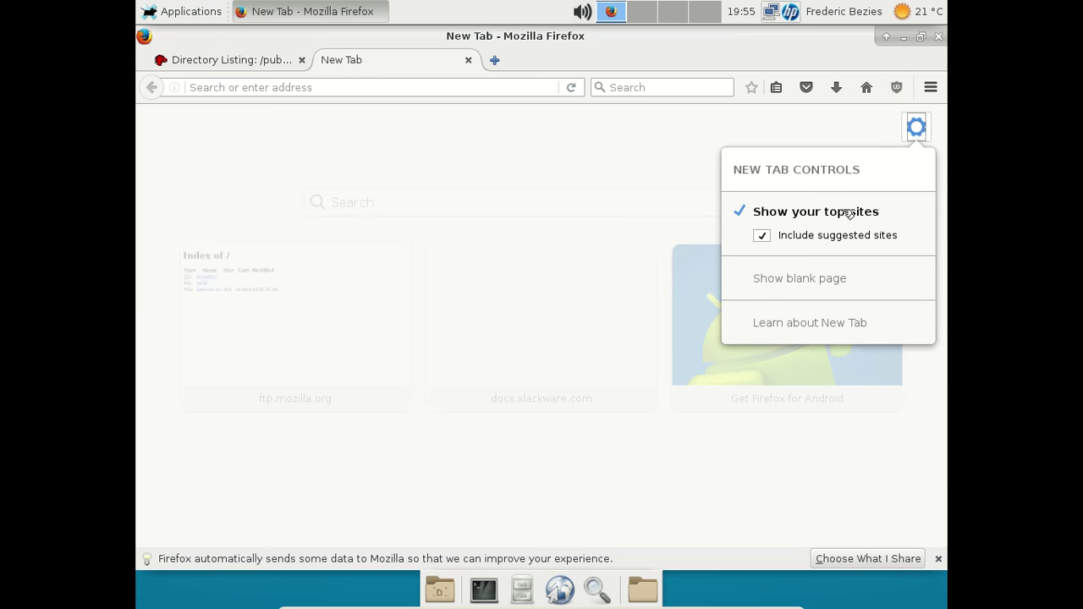
left_click(763, 237)
- Load about:config, accept the warranty warning and filter the preferences by "general.user"
left_click(376, 85)
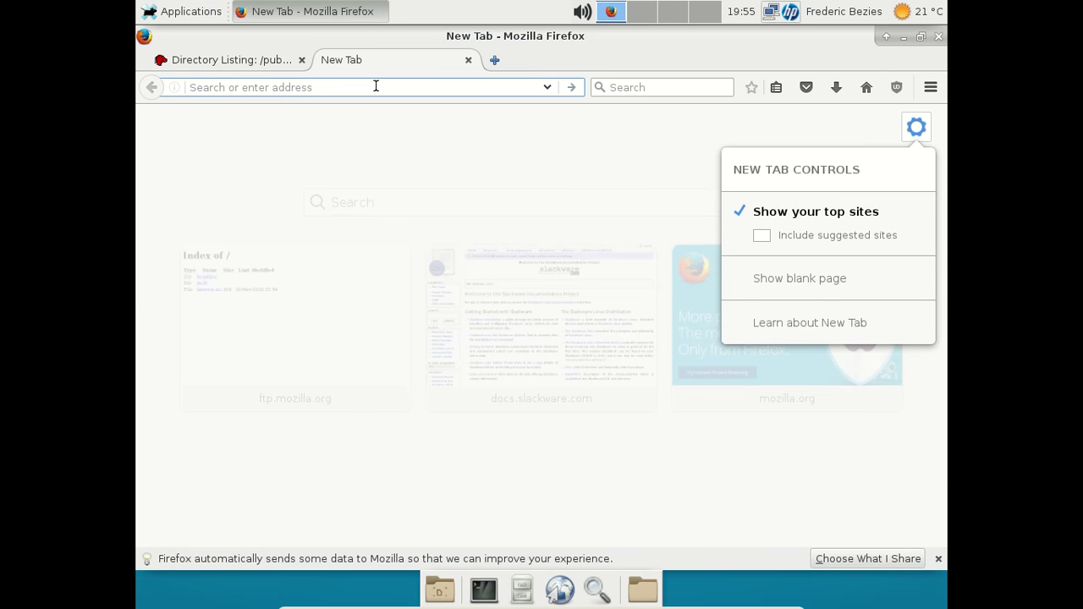
type("about:config")
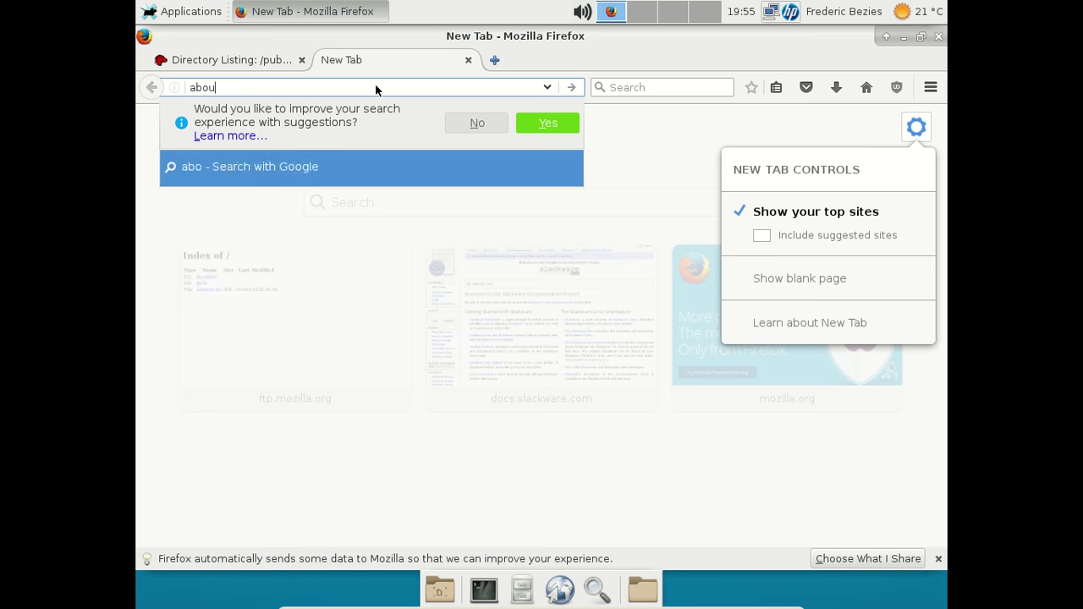
key("Return")
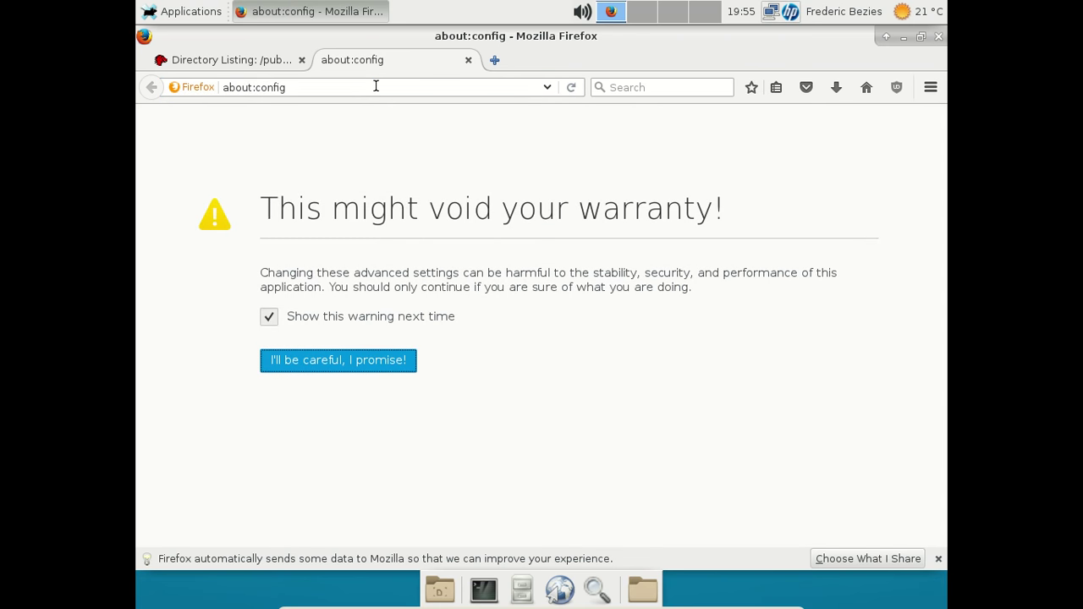
left_click(353, 361)
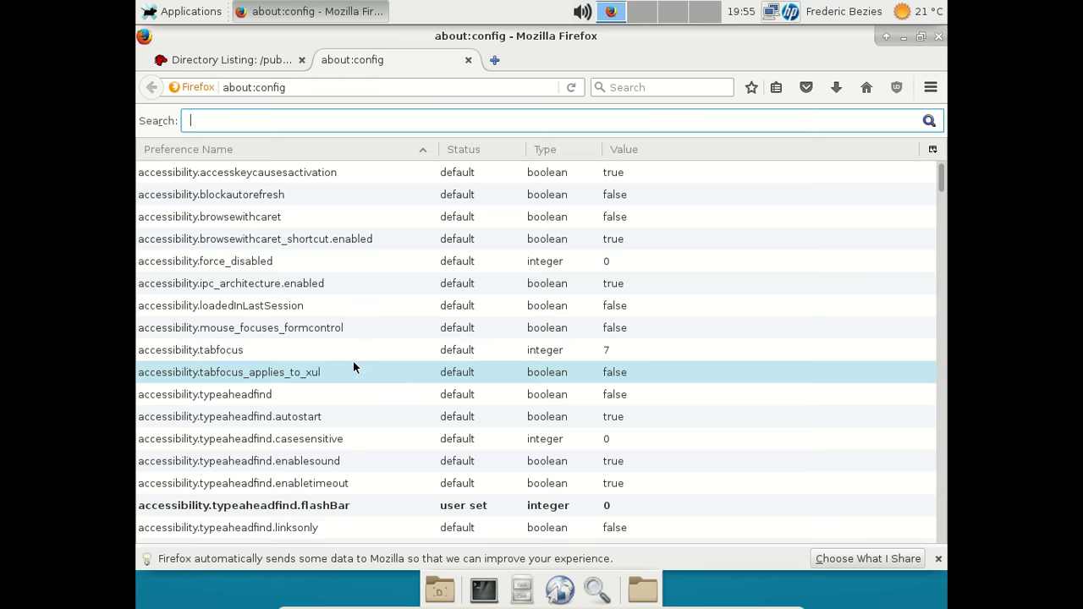
type("general.user")
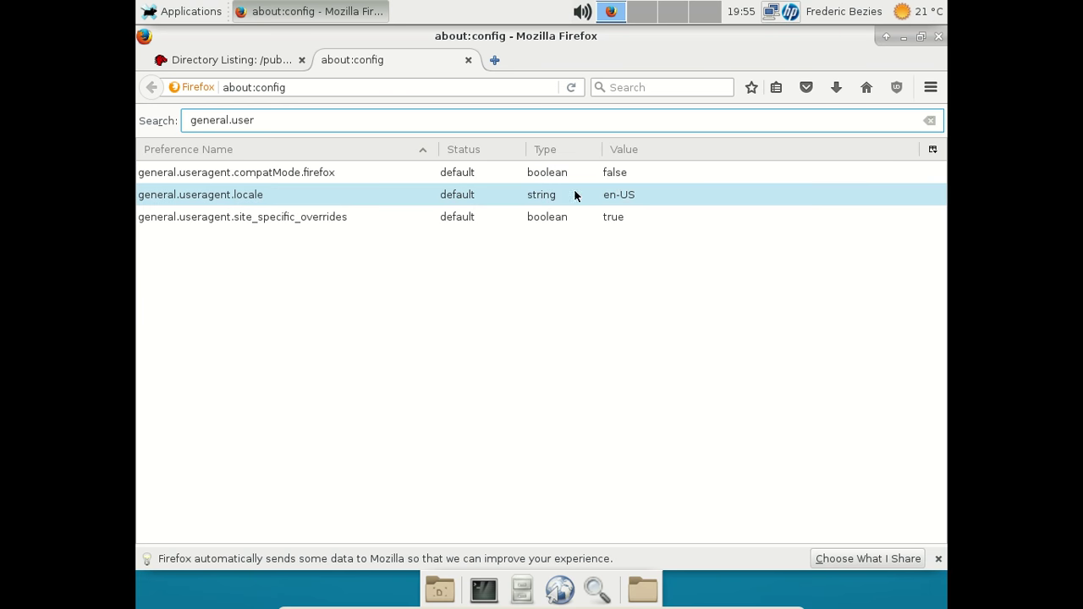
- Try to set the general.useragent.locale preference to fr
double_click(618, 195)
type("fr")
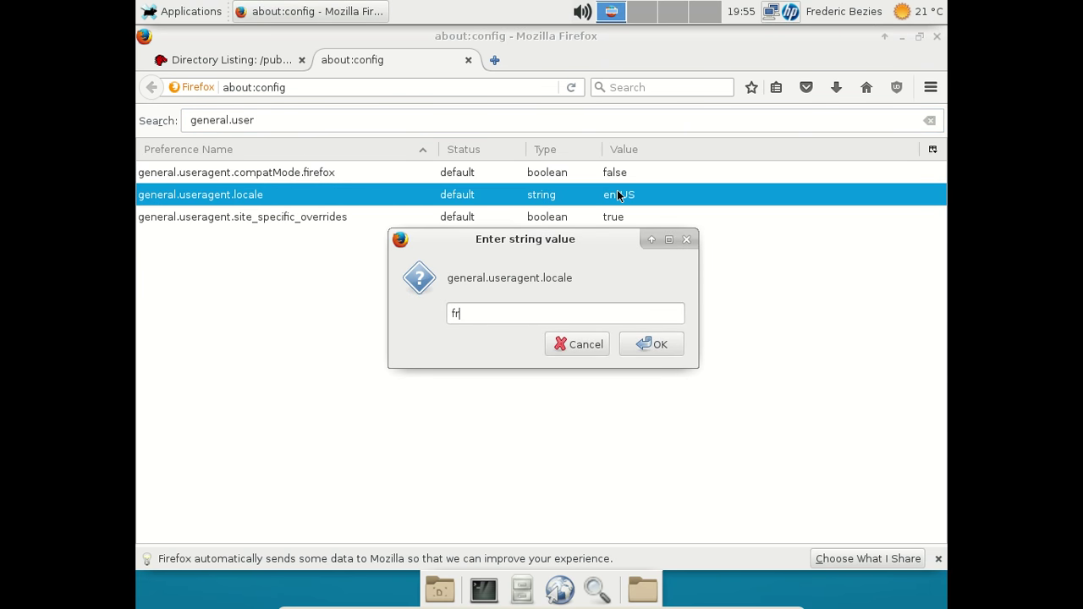
left_click(650, 345)
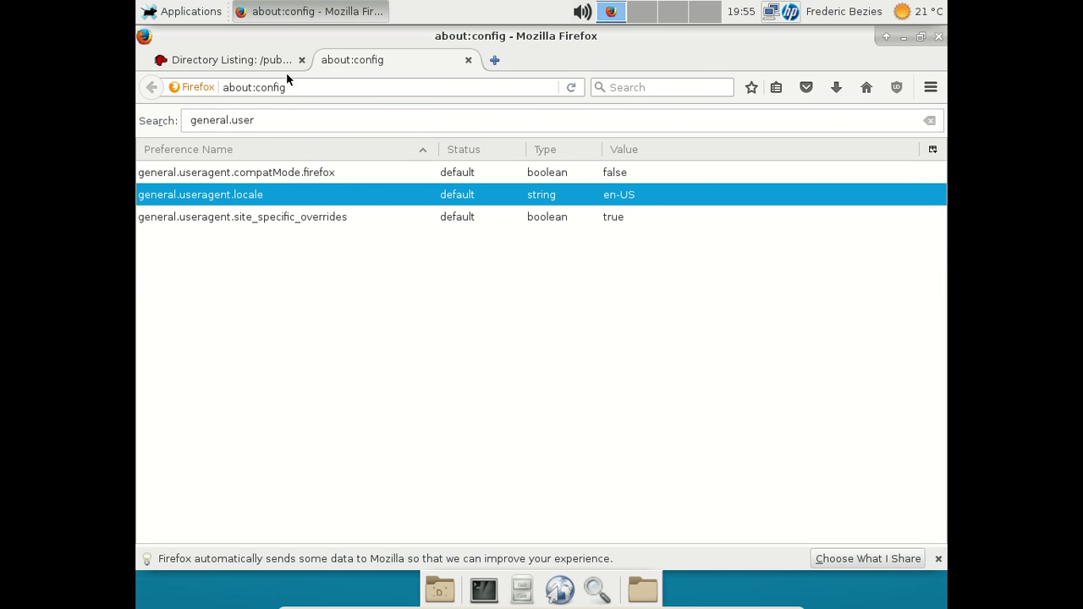
left_click(241, 59)
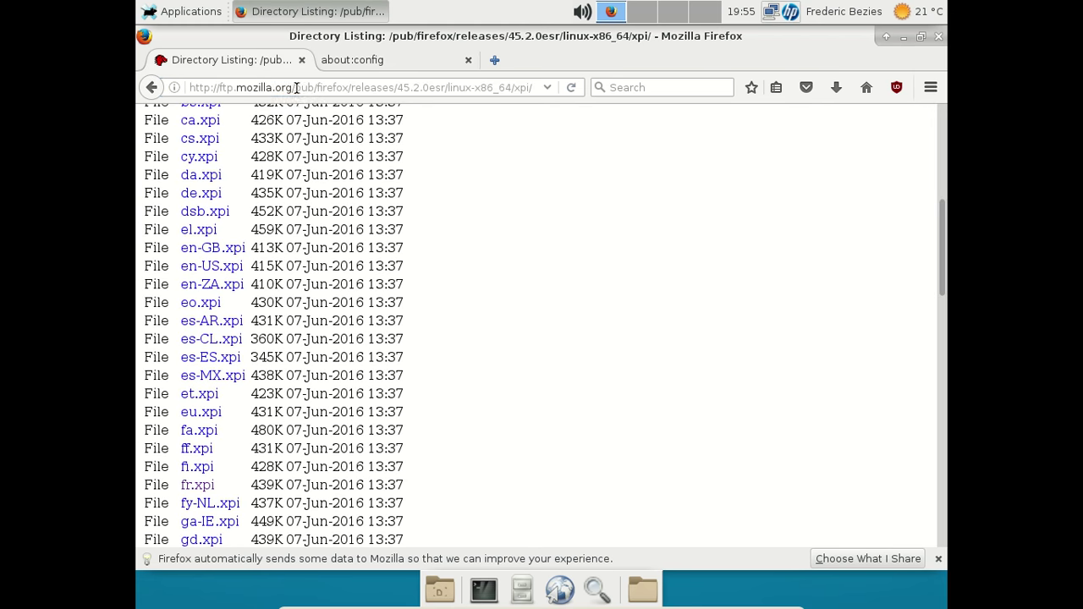
left_click_drag(318, 87, 588, 94)
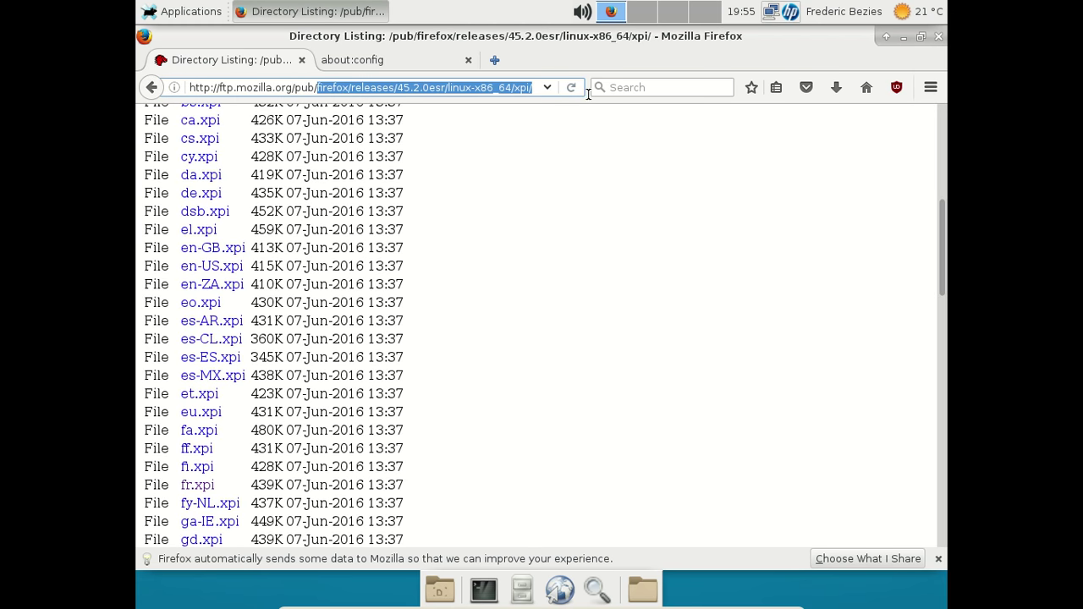
key("BackSpace")
key("Return")
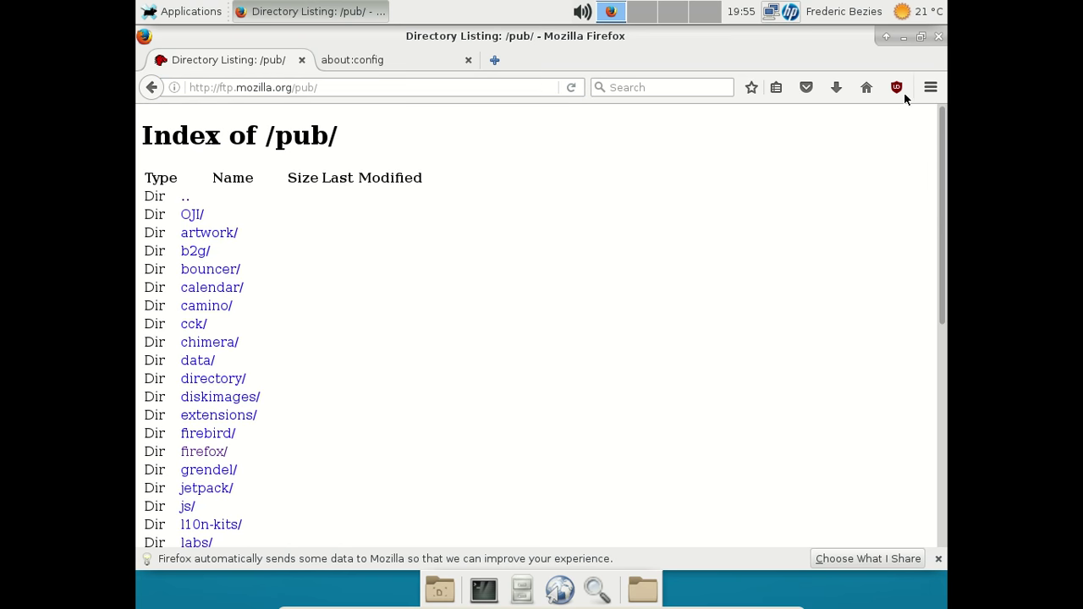
- Open the Add-ons Manager and show the list of installed extensions
left_click(930, 87)
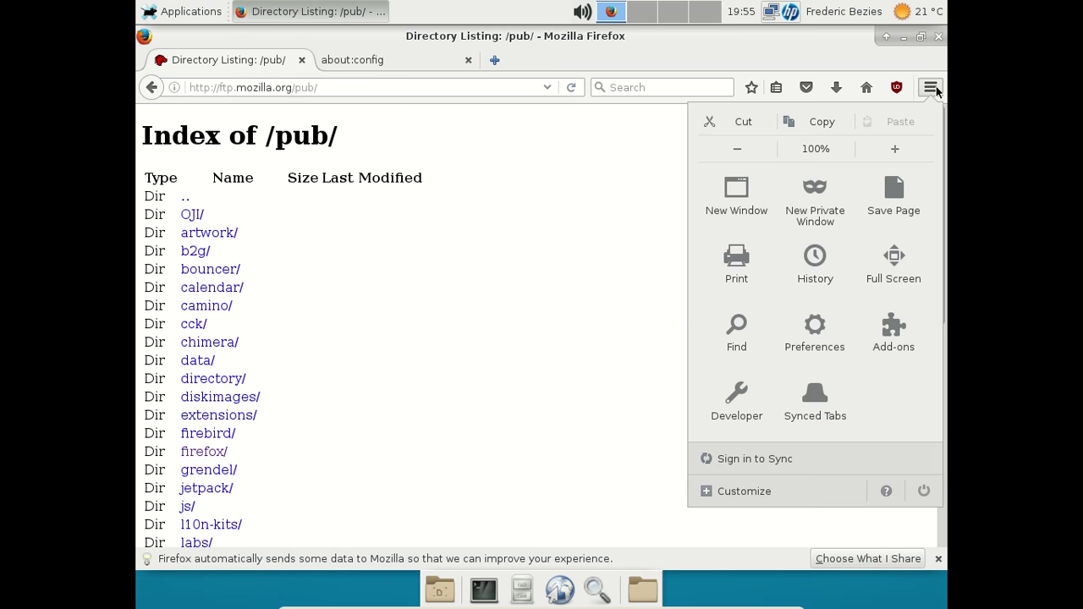
left_click(877, 336)
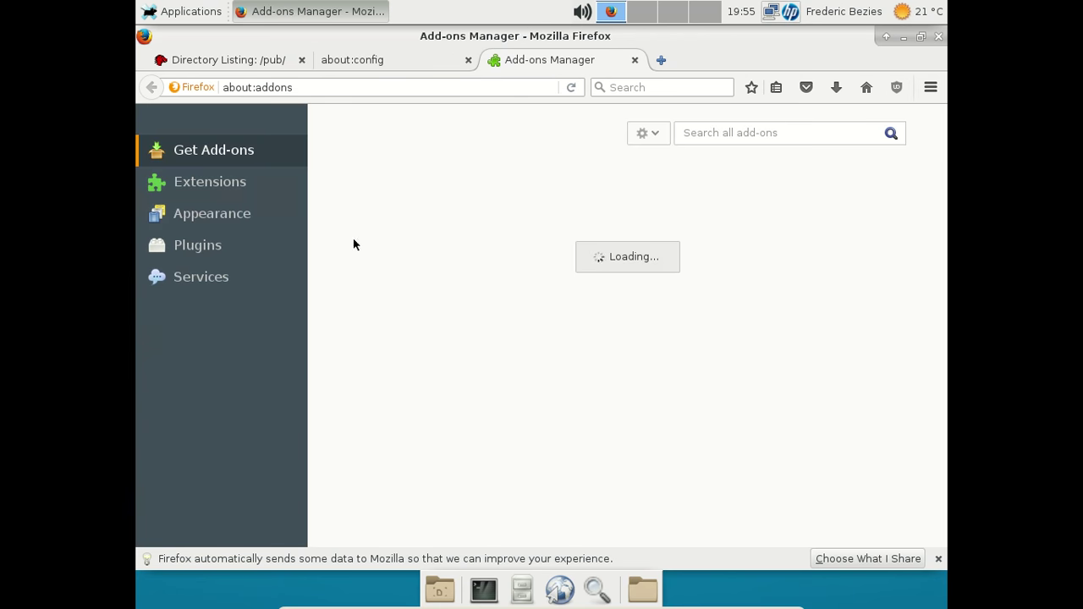
left_click(240, 183)
- Install the language pack from the downloaded fr.xpi file, then close the Add-ons Manager
left_click(647, 135)
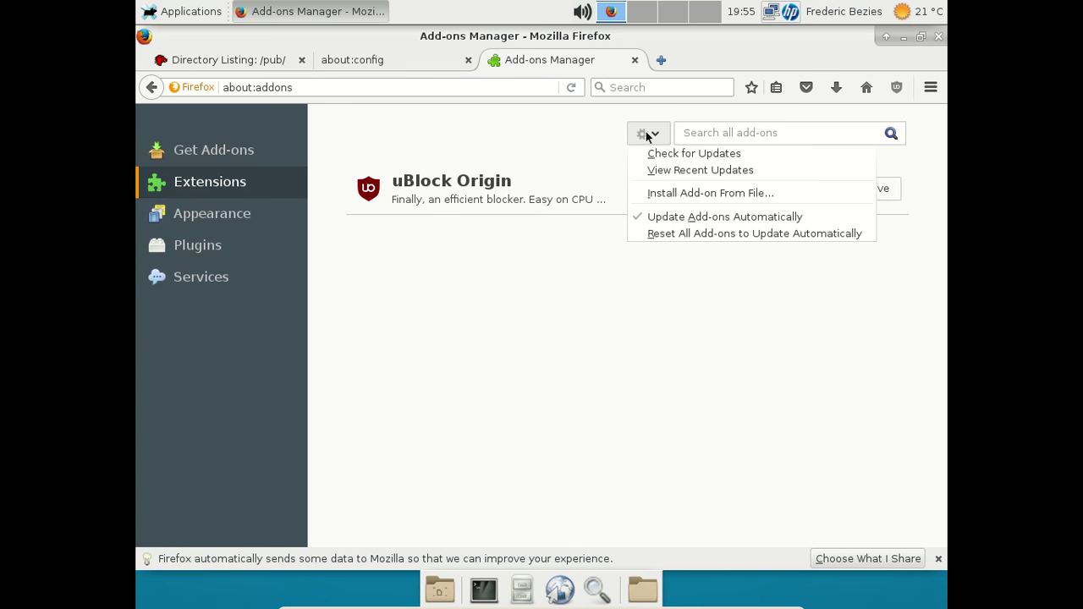
left_click(669, 193)
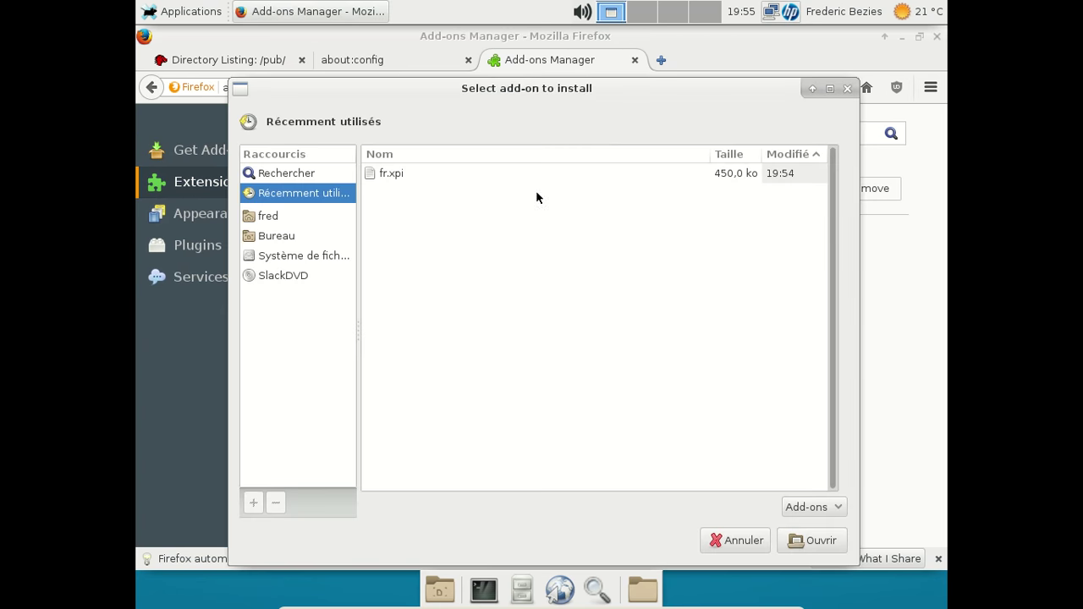
left_click(395, 175)
left_click(829, 543)
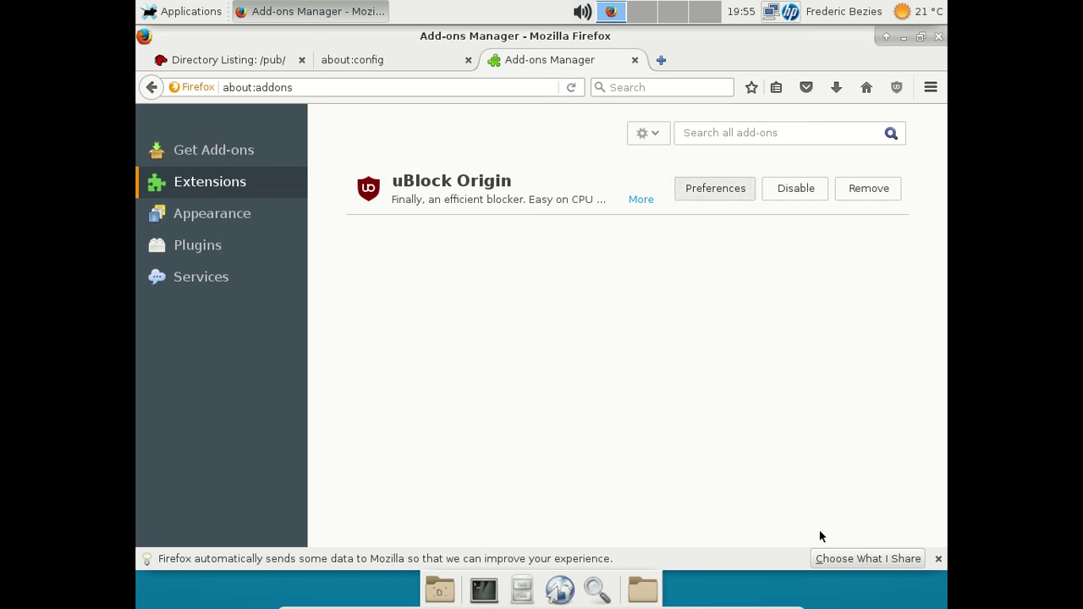
left_click(489, 192)
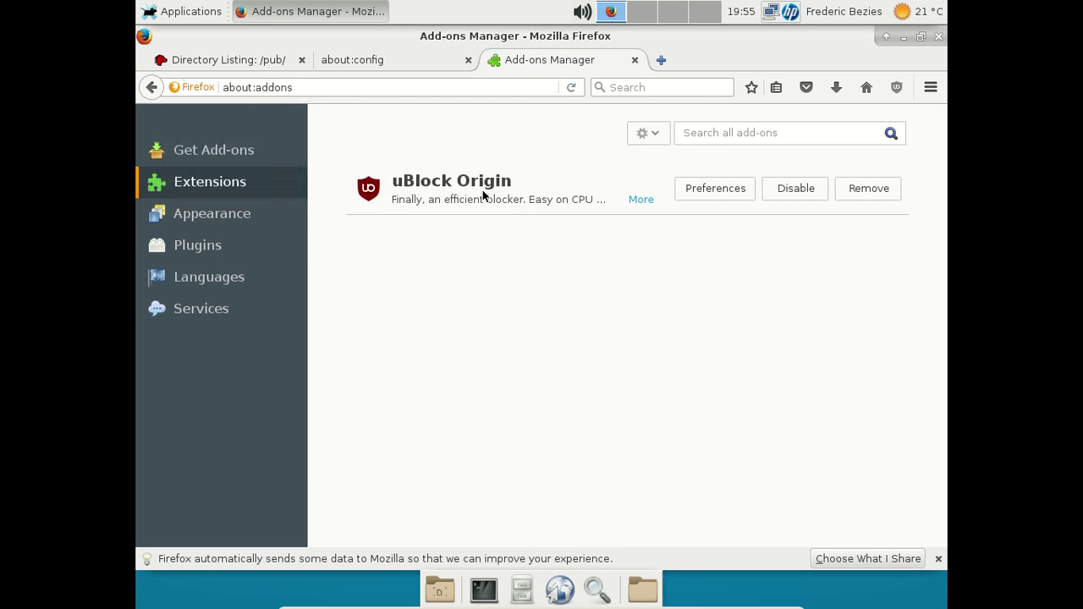
left_click(492, 111)
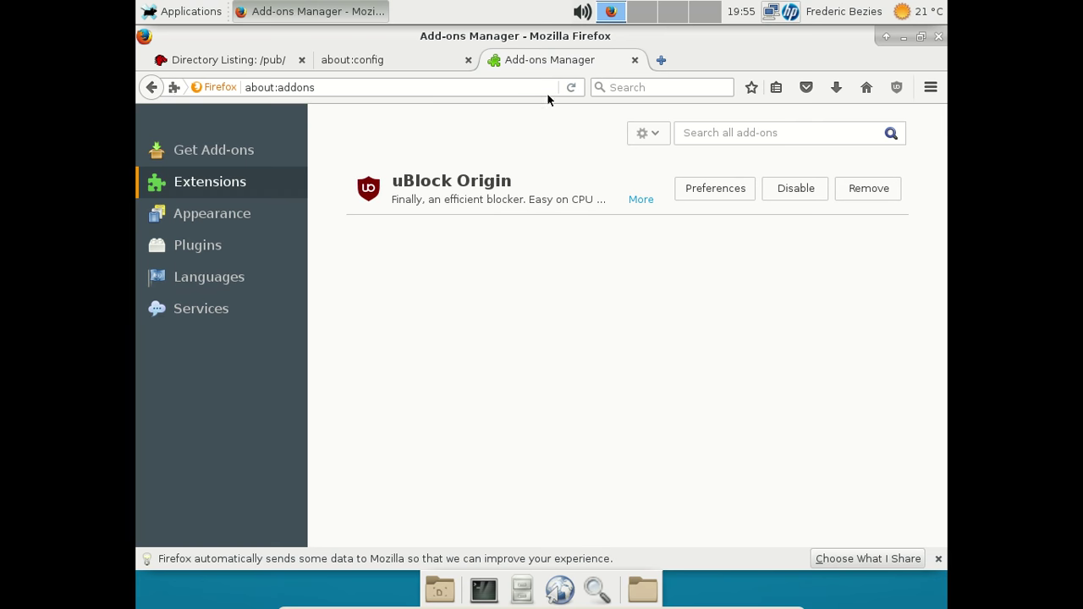
middle_click(581, 61)
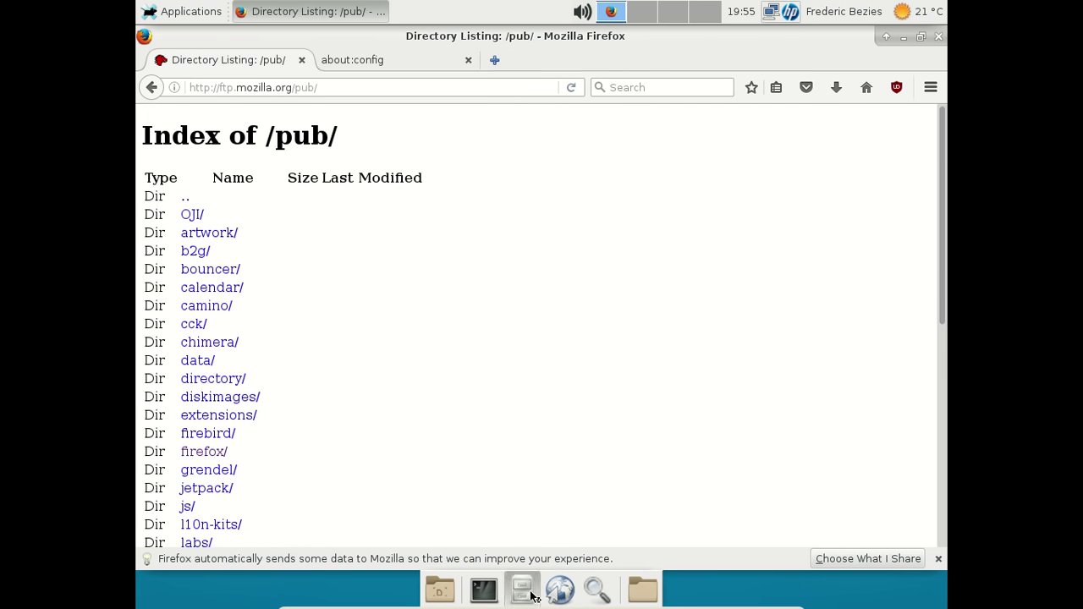
- Delete the fr.xpi file from the Téléchargements folder in the file manager
key("super+e")
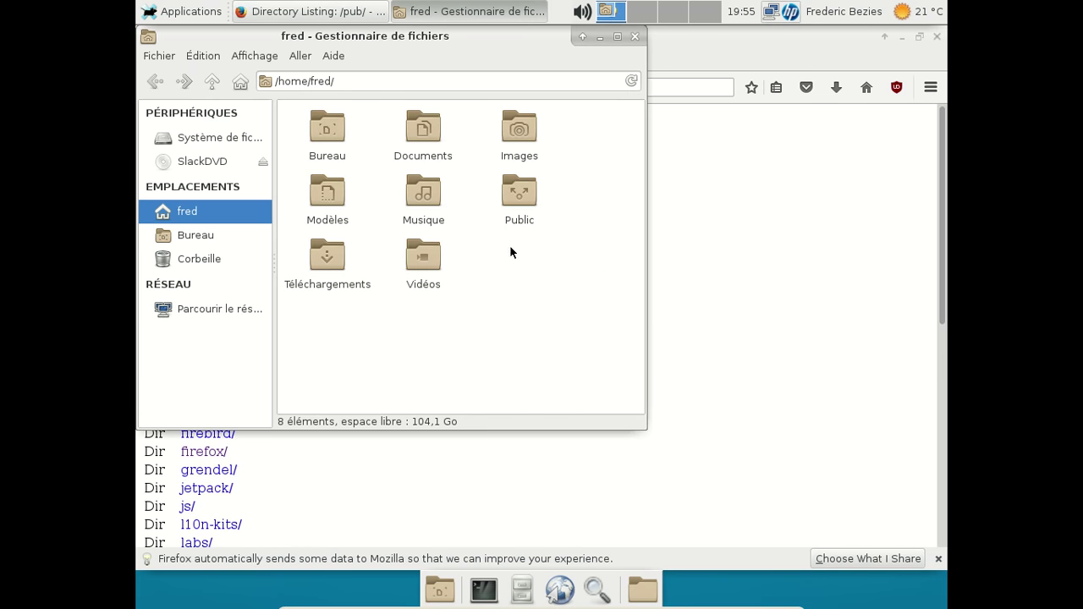
double_click(428, 203)
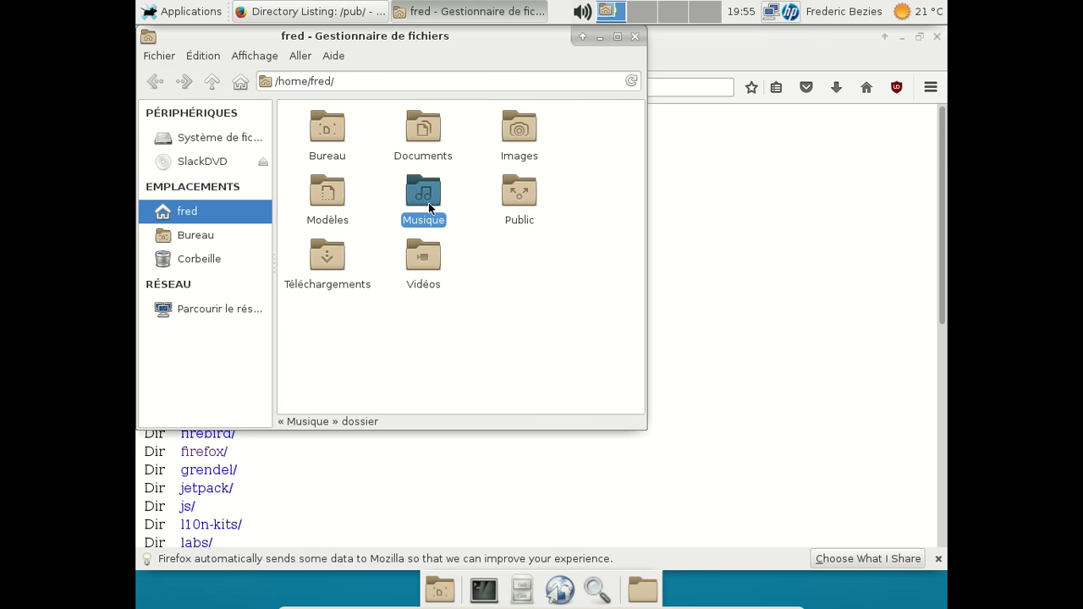
left_click(212, 81)
double_click(328, 258)
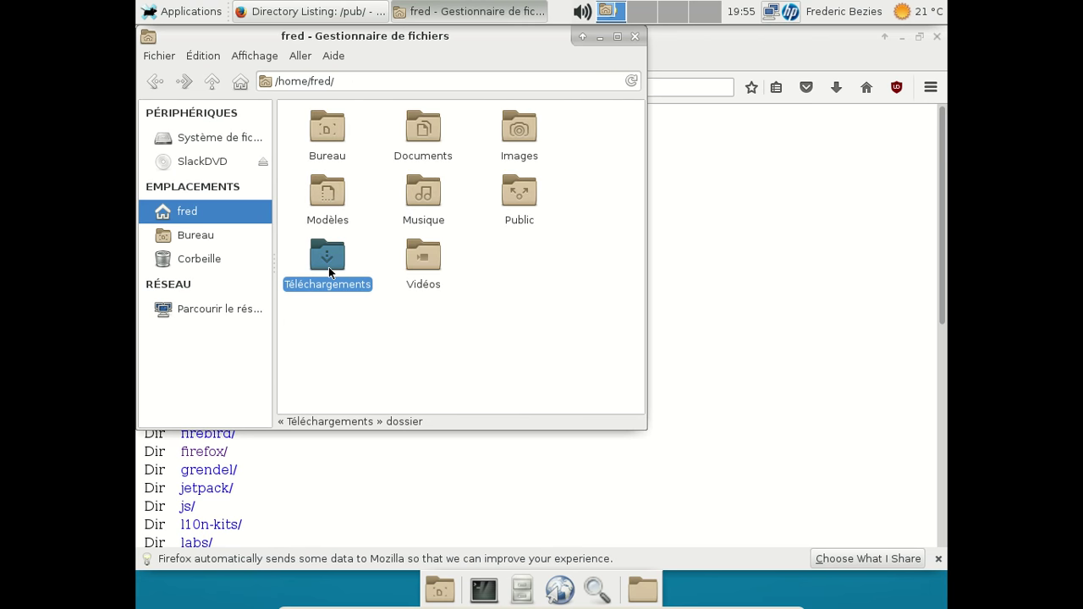
left_click(307, 132)
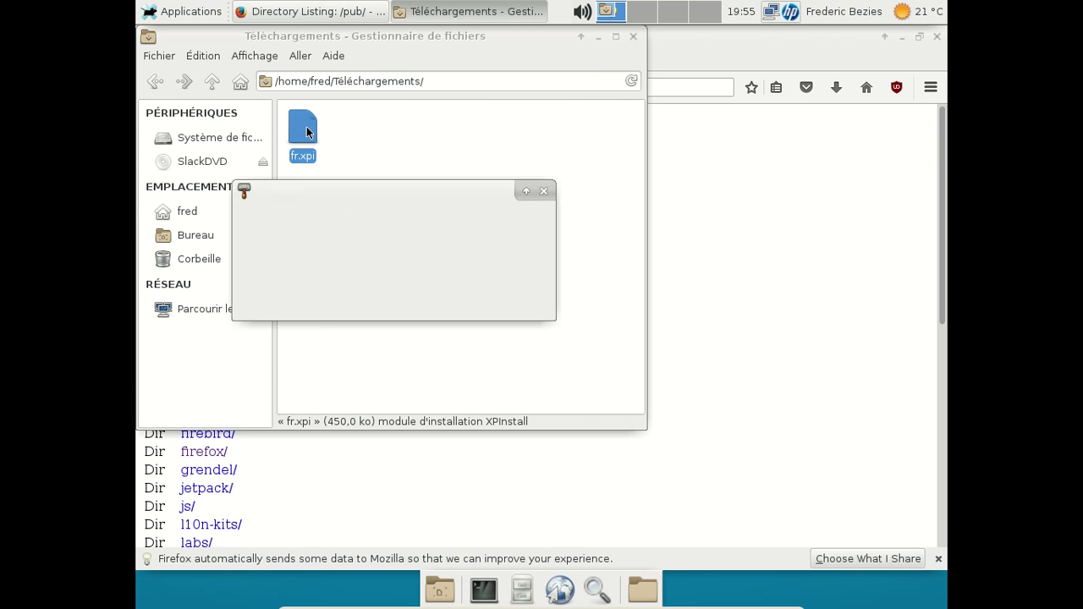
key("Delete")
- Return to the Firefox directory listing and browse from /pub/ to the thunderbird/releases/ directory
left_click(778, 180)
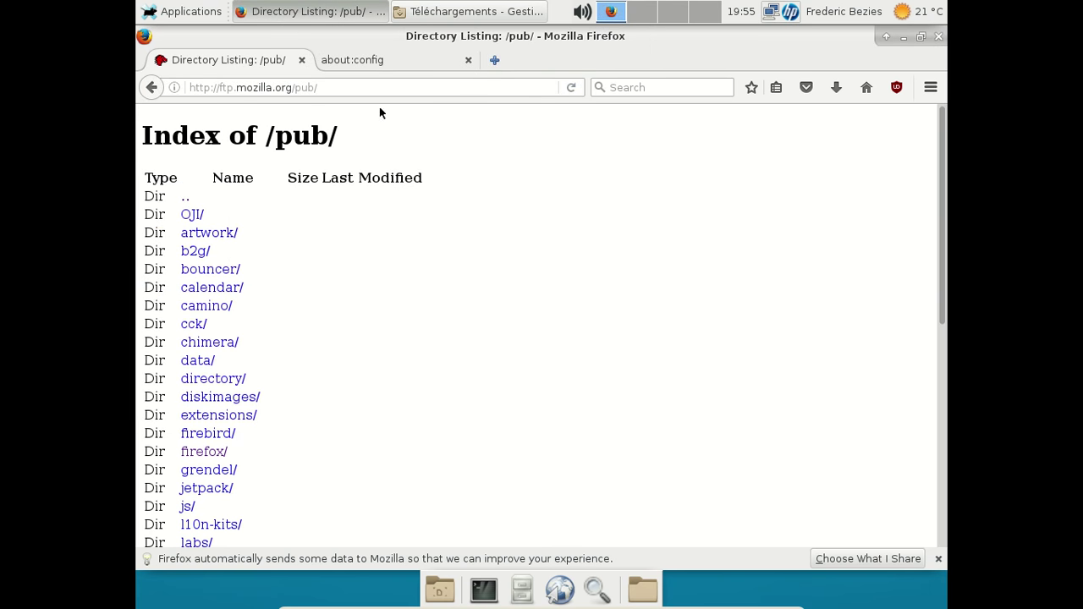
scroll(365, 380, "down", 8)
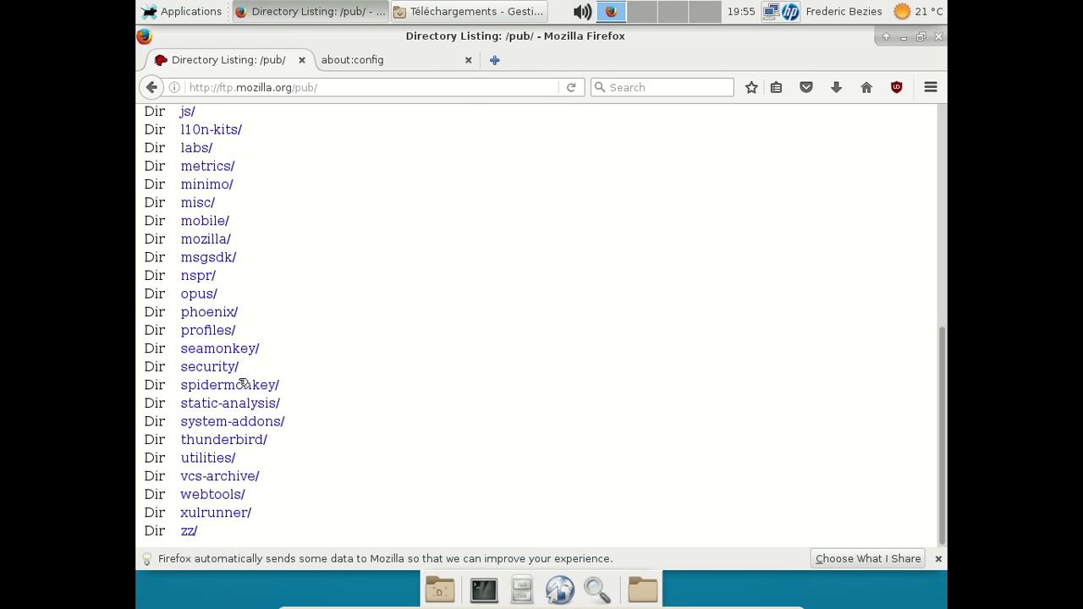
left_click(229, 441)
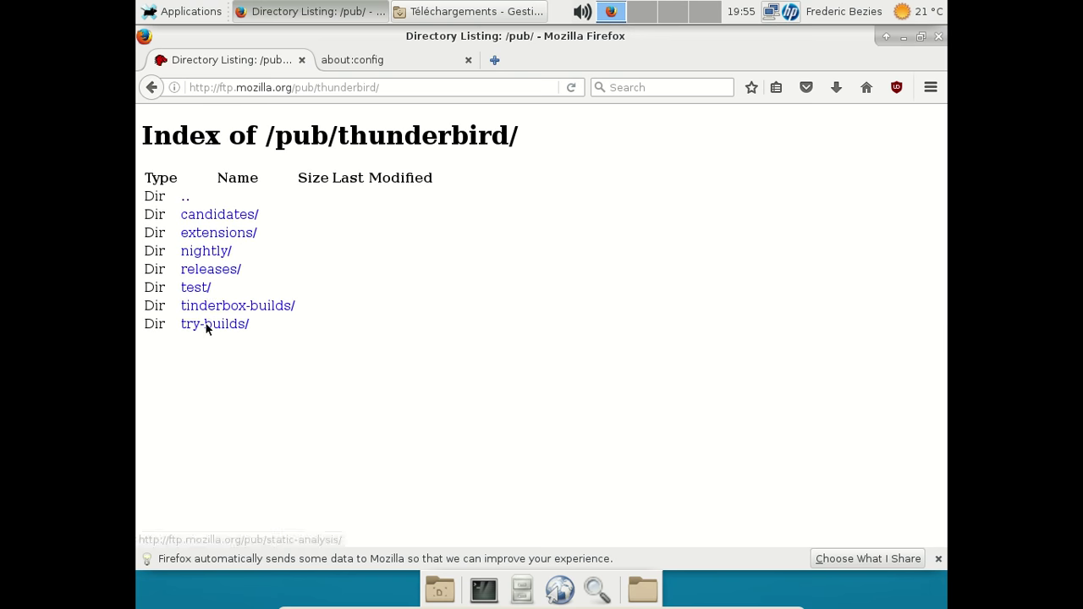
left_click(208, 272)
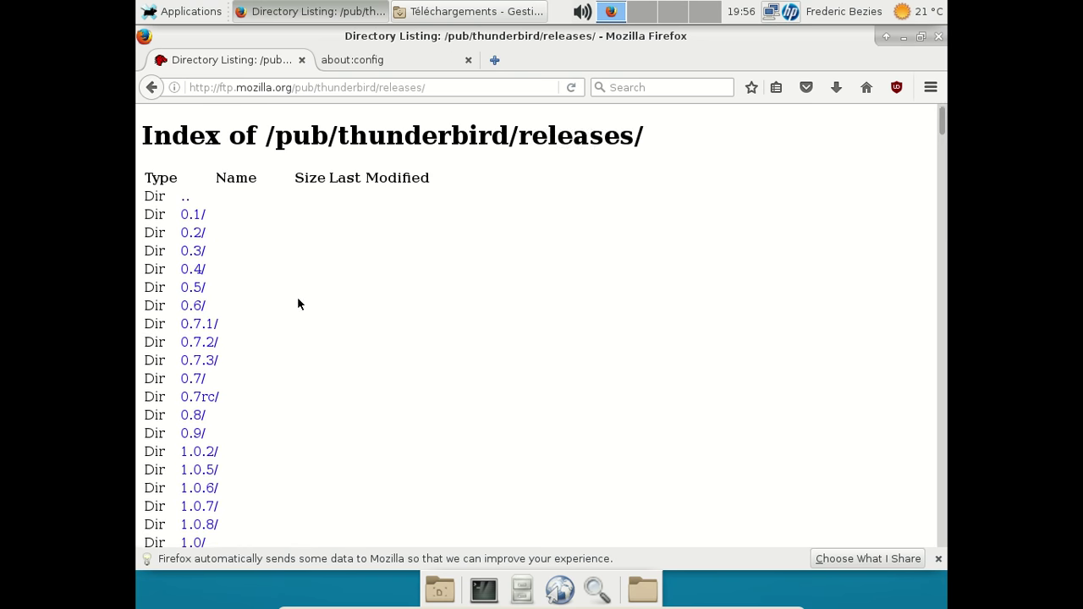
- Find 45.1.1 in the Thunderbird releases listing and open that version's directory
scroll(302, 306, "down", 7)
key("ctrl+f")
type("45.13.1")
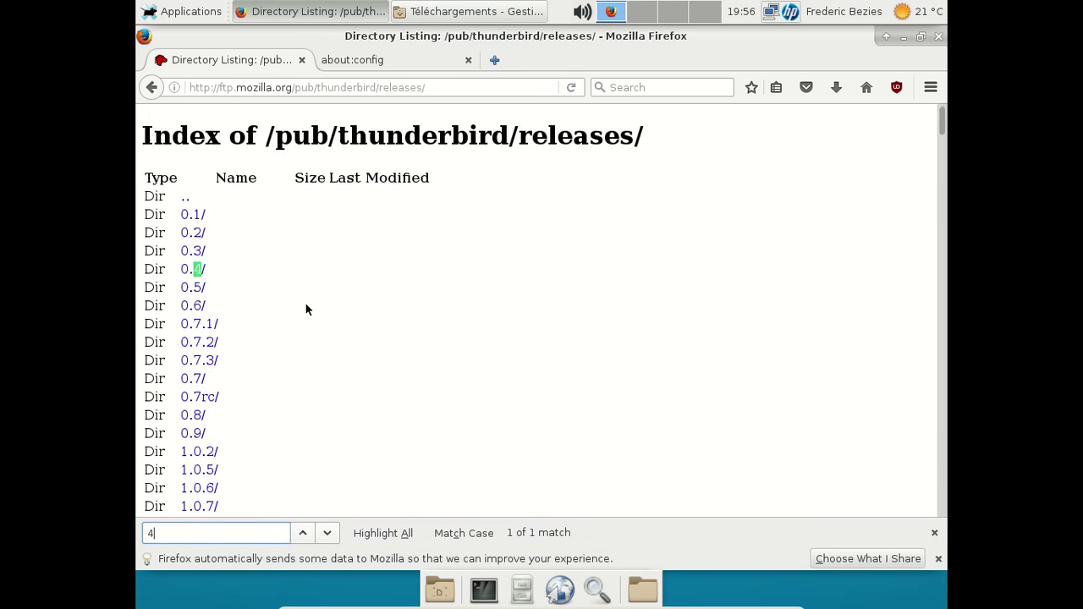
key("BackSpace")
key("BackSpace")
key("BackSpace")
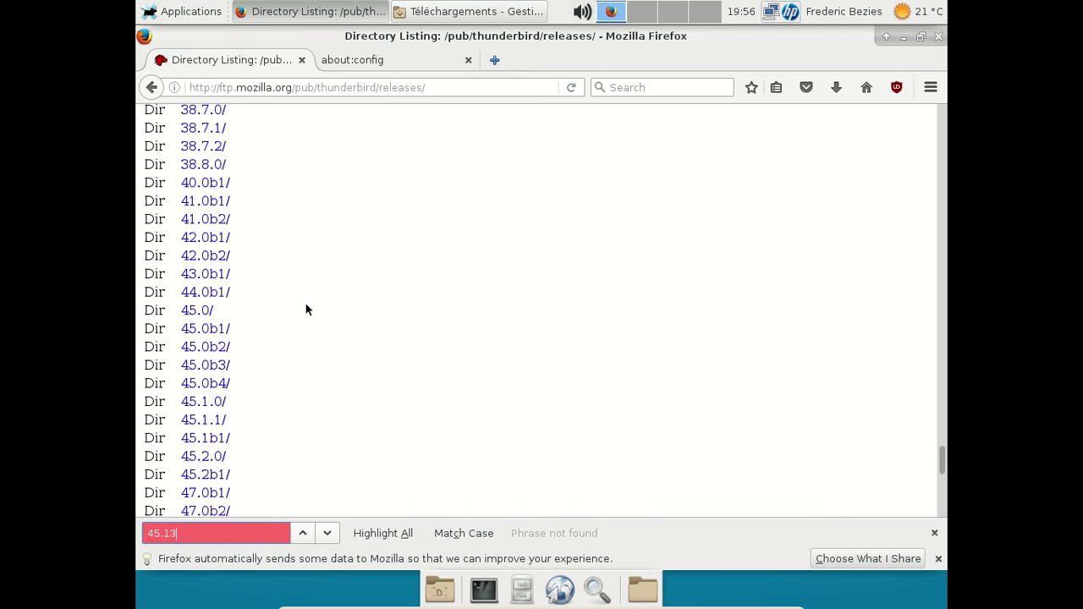
type(".1")
left_click(203, 420)
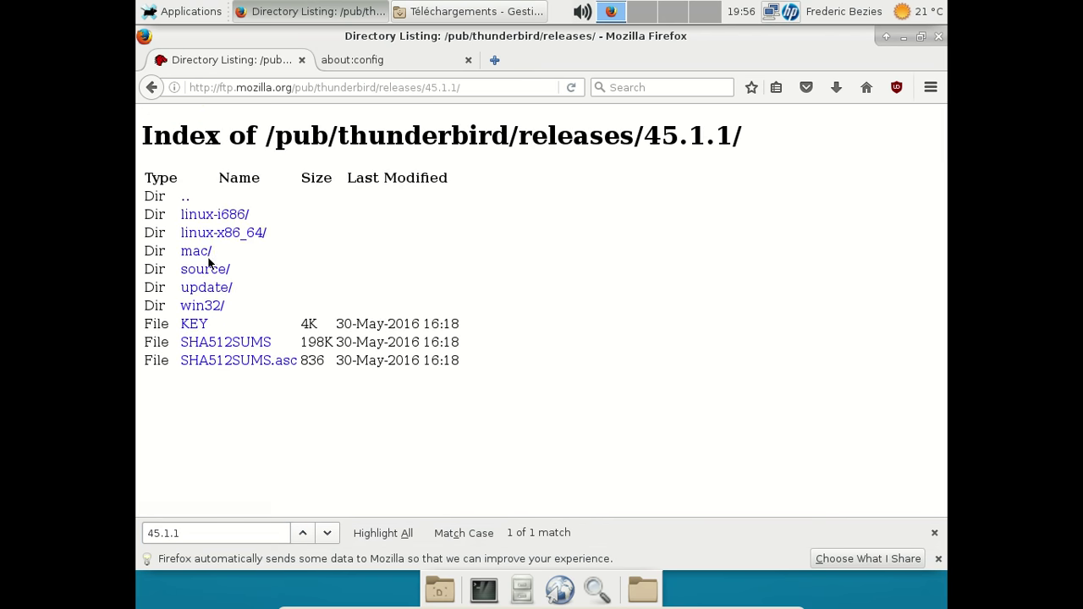
- Open the xpi/ directory inside the linux-x86_64/ builds of Thunderbird 45.1.1
left_click(213, 235)
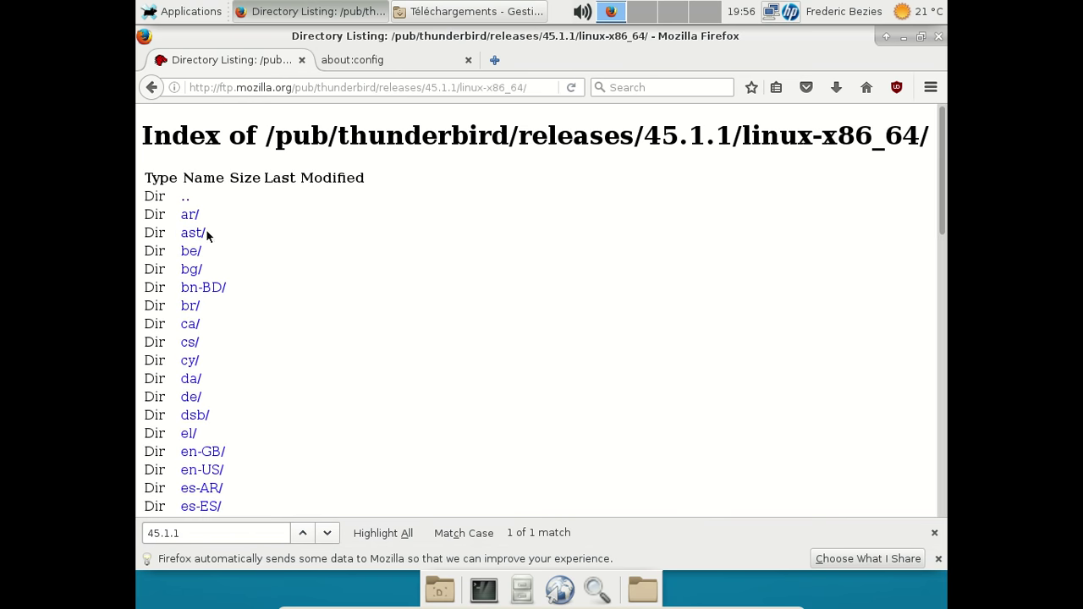
scroll(298, 444, "down", 10)
scroll(298, 445, "down", 5)
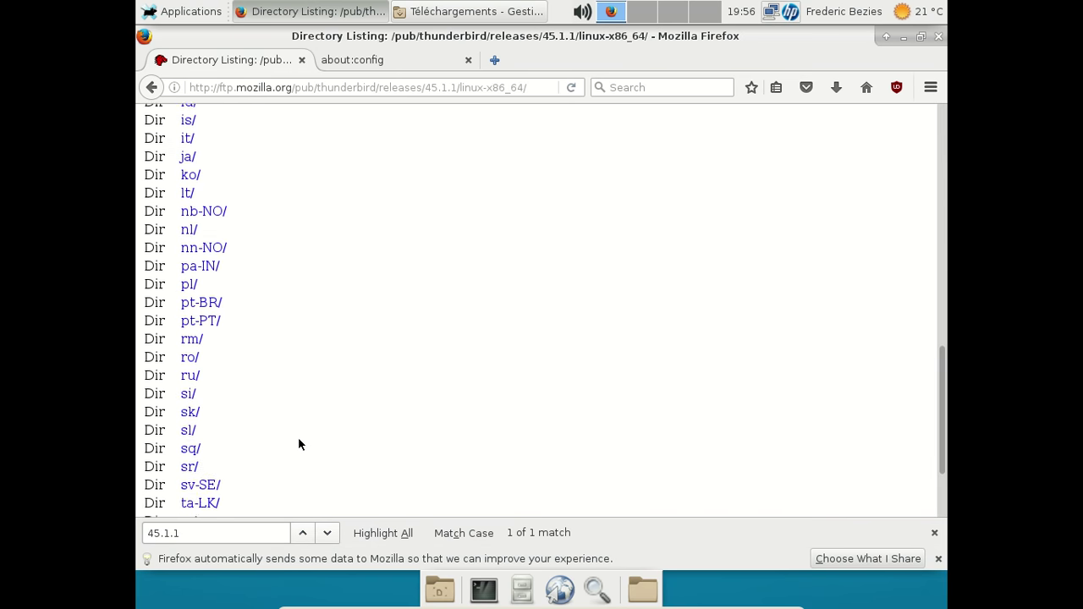
left_click(193, 466)
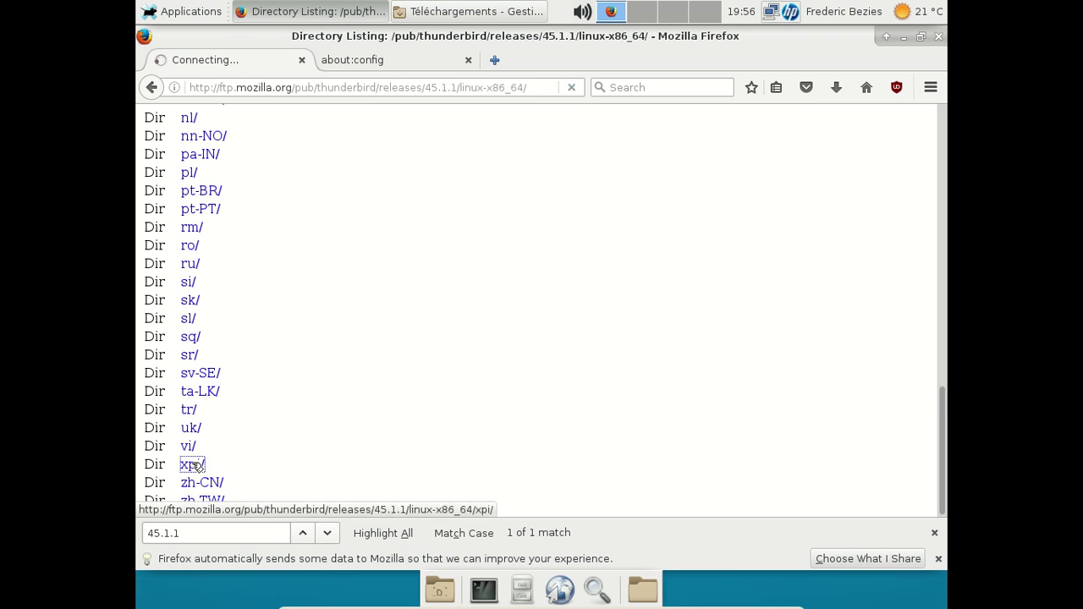
- Save the French language pack fr.xpi for Thunderbird into the Téléchargements folder
scroll(315, 350, "down", 4)
scroll(292, 350, "down", 3)
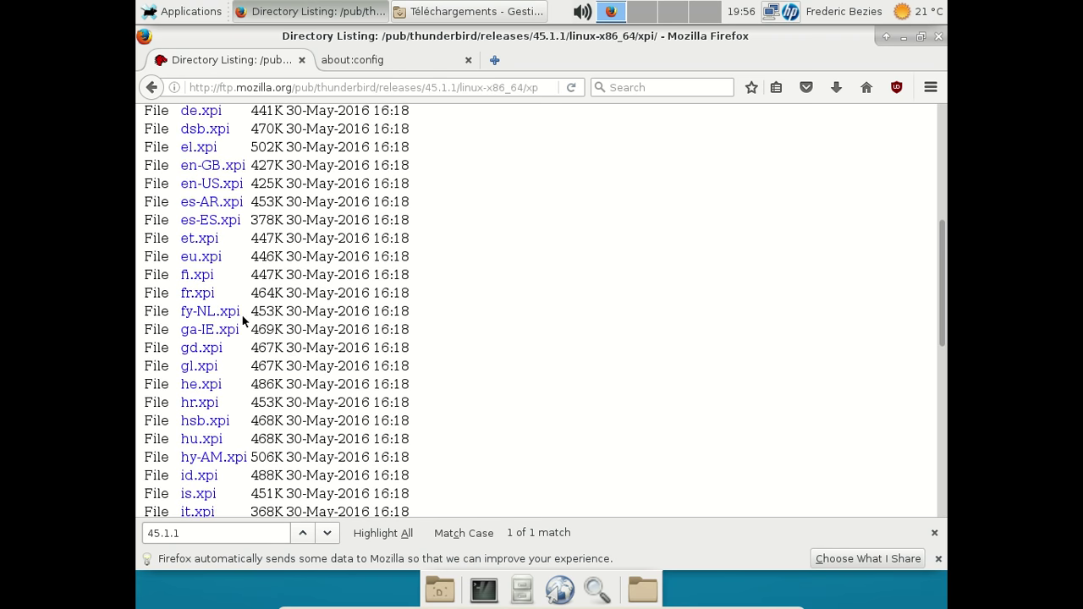
right_click(212, 293)
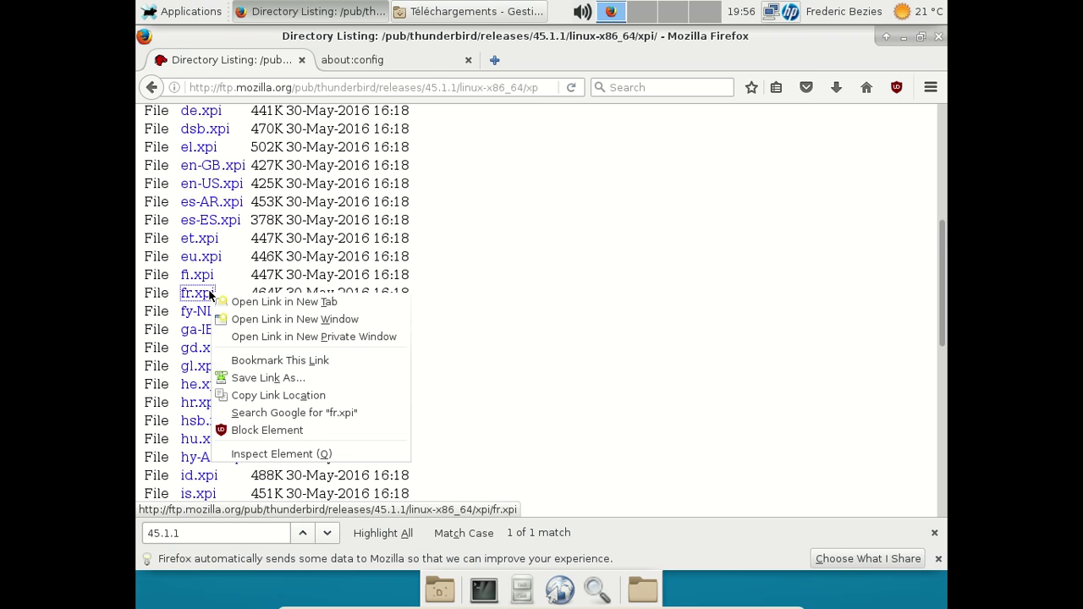
left_click(279, 378)
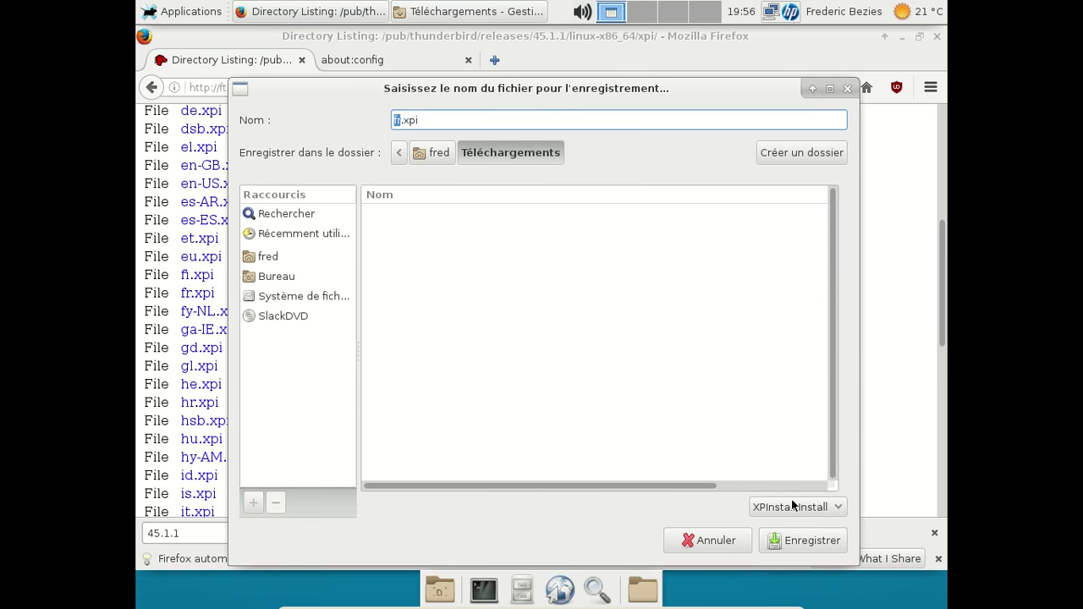
left_click(797, 537)
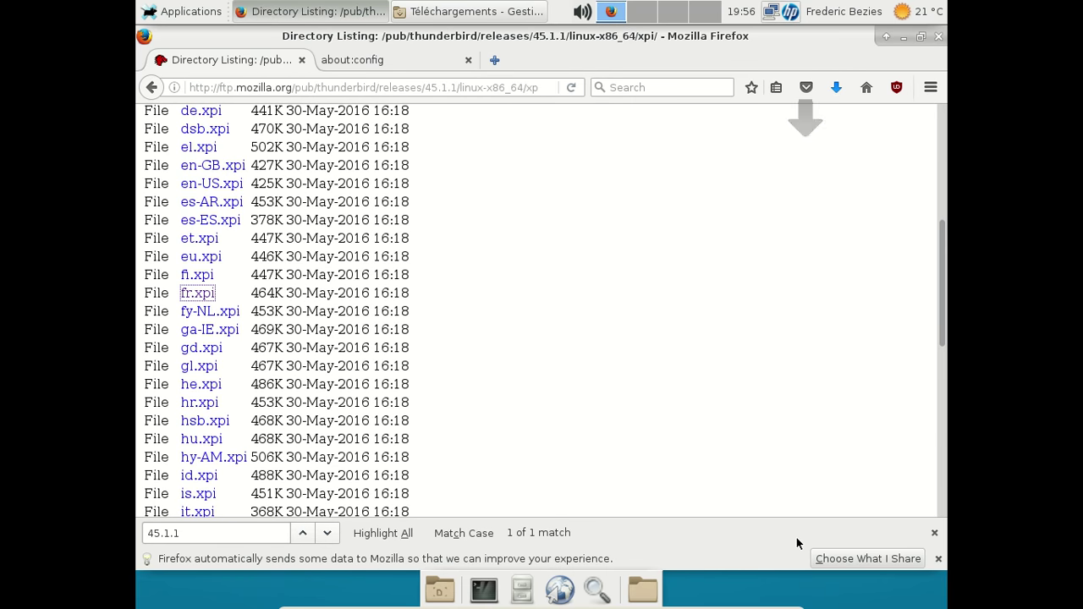
- Close the Firefox session, reopen the browser to check its French interface, and minimize its window
left_click(301, 60)
left_click(938, 38)
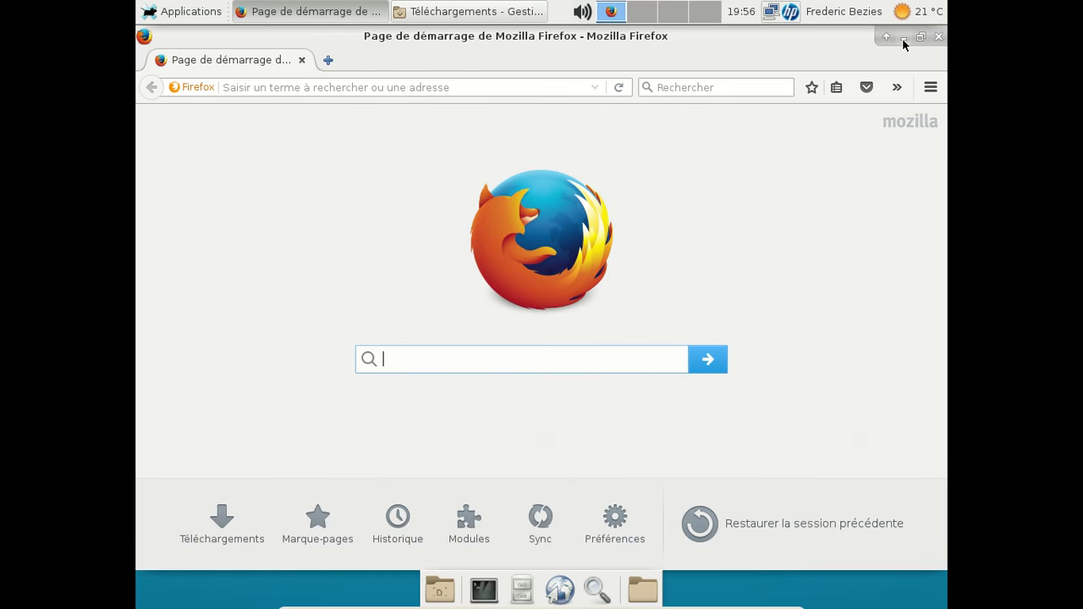
left_click(903, 37)
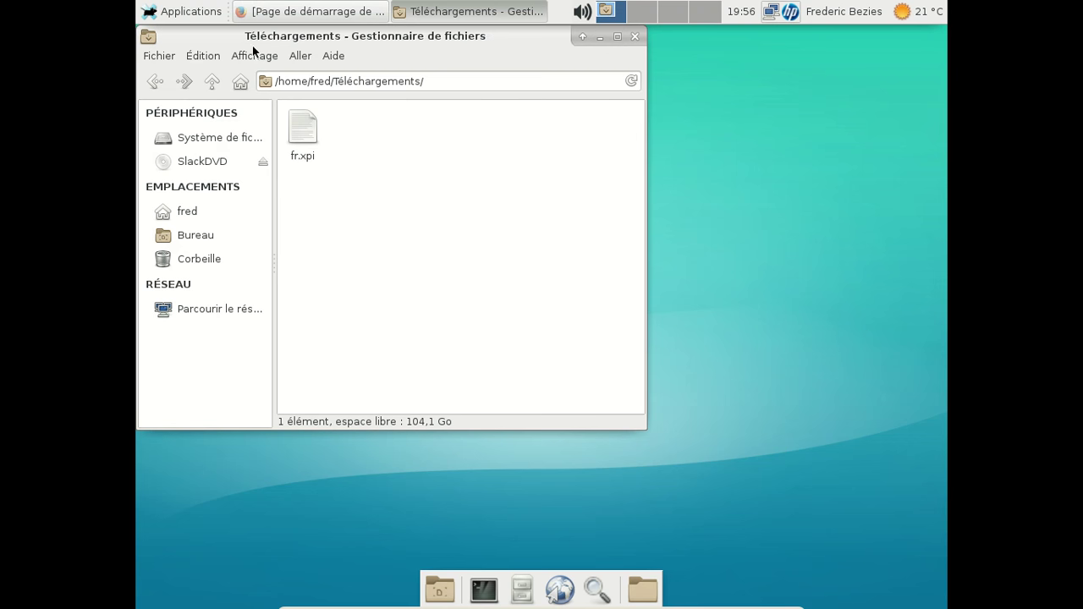
- Launch Thunderbird and dismiss the new email address dialog
left_click(181, 11)
mouse_move(219, 188)
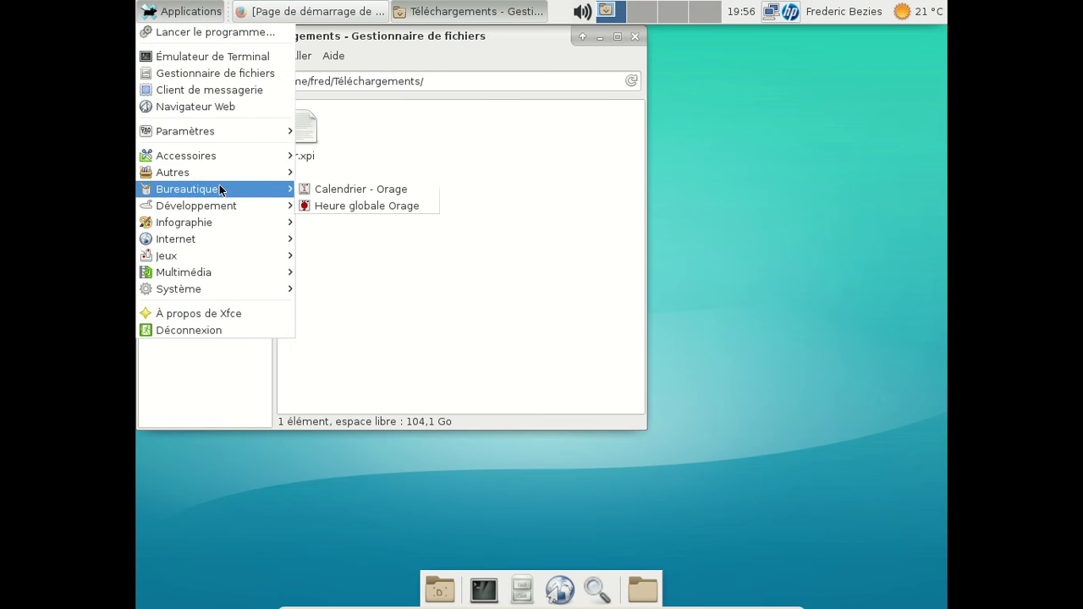
mouse_move(220, 244)
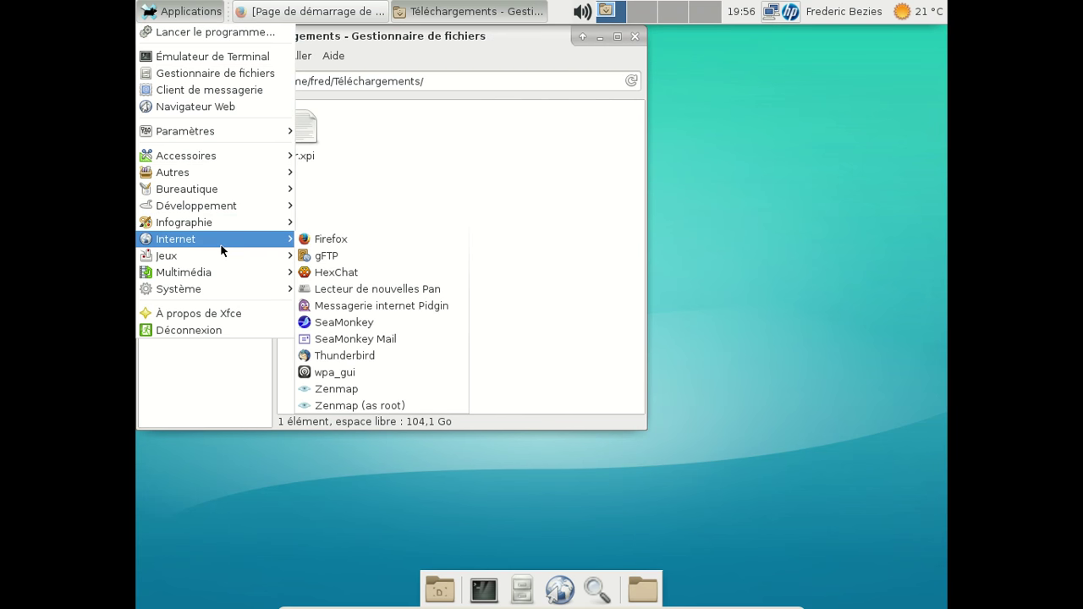
left_click(352, 359)
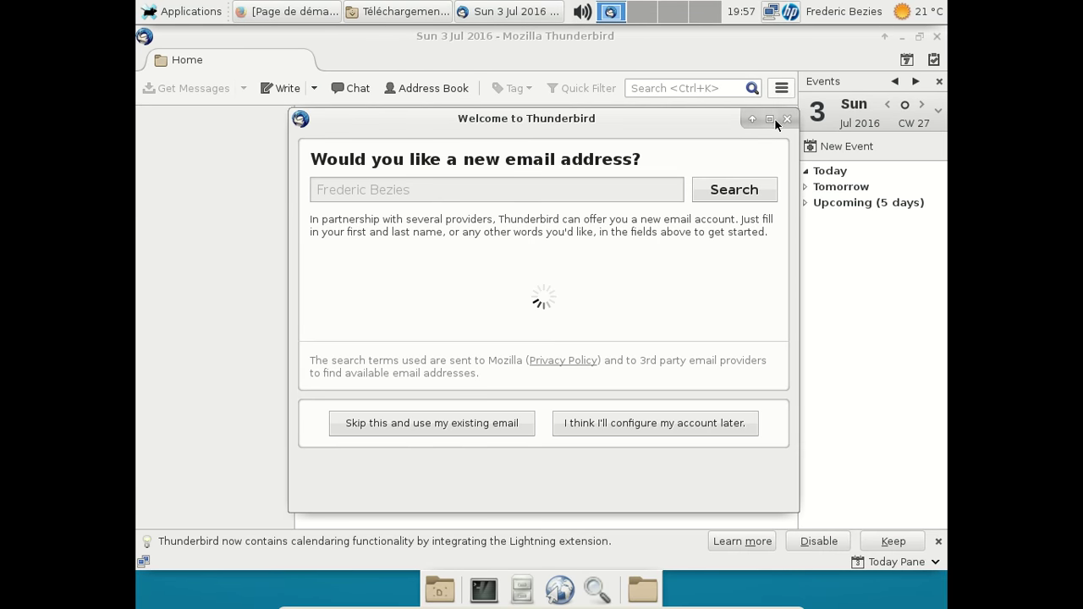
left_click(784, 116)
- Keep the Lightning calendar integration and open the Thunderbird Preferences
left_click(782, 88)
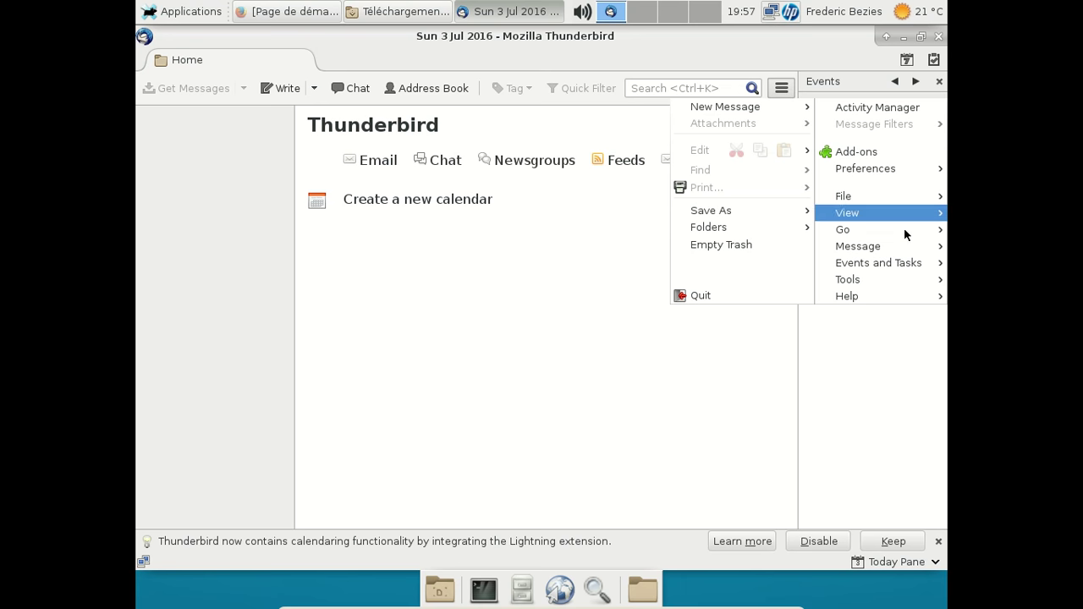
left_click(875, 170)
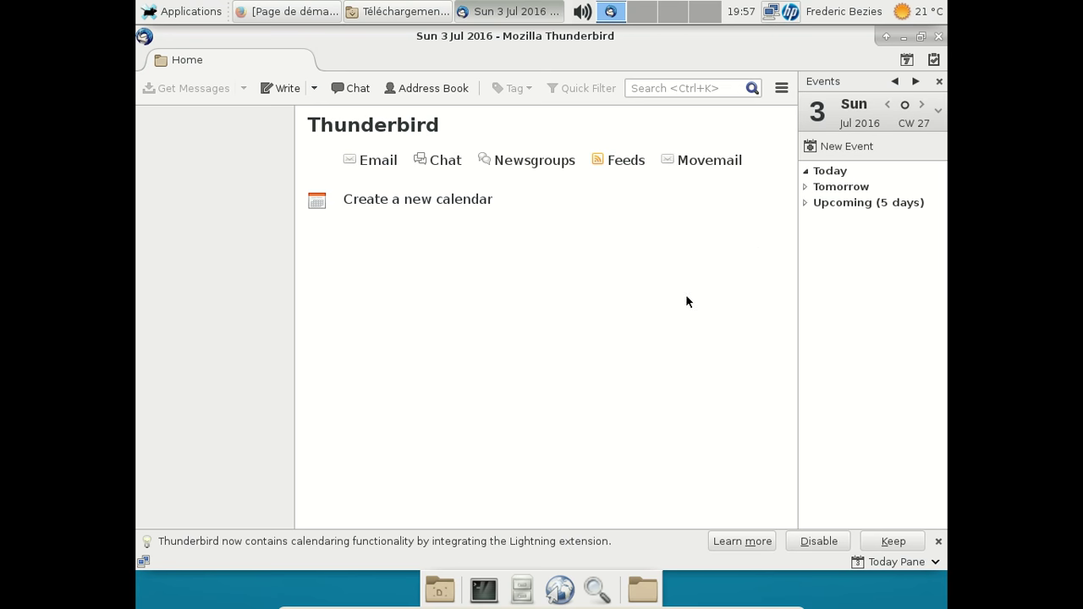
left_click(872, 542)
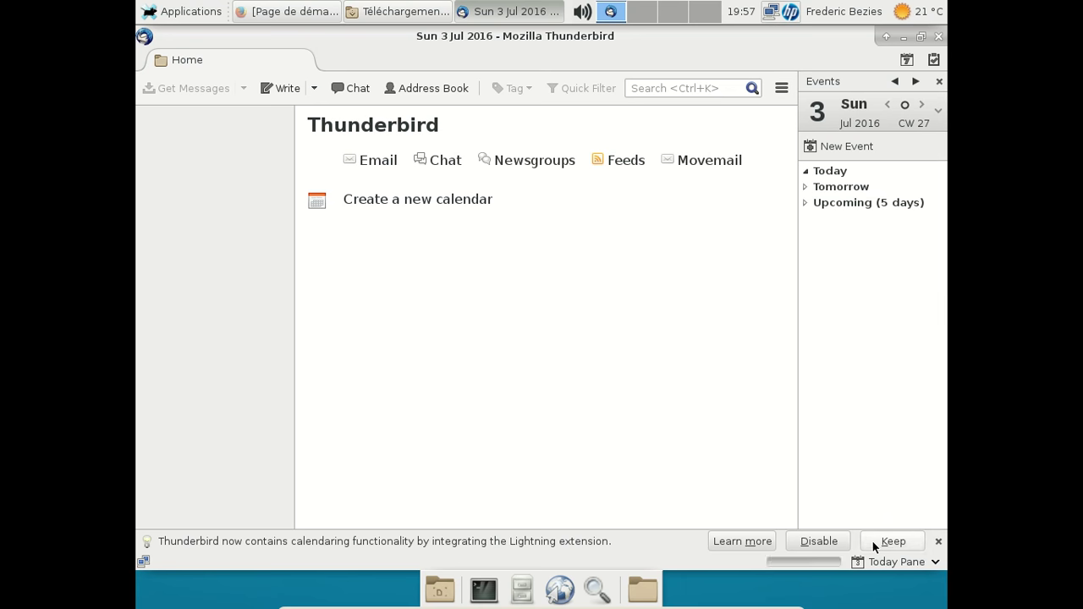
left_click(873, 542)
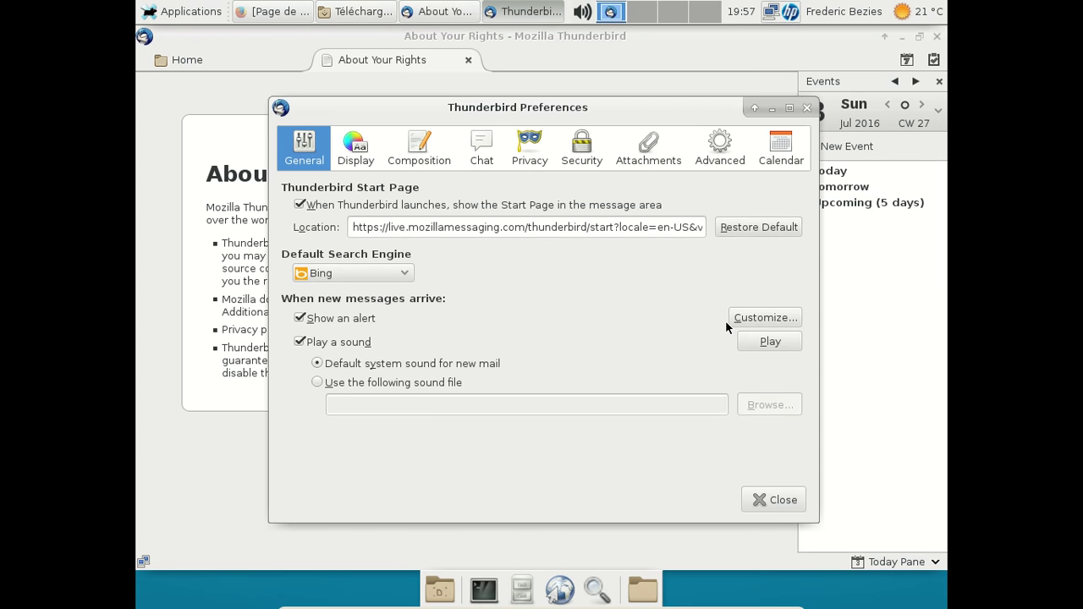
- Open the Config Editor from the advanced preferences, accept its warning, and filter the preferences by general.user
left_click(718, 154)
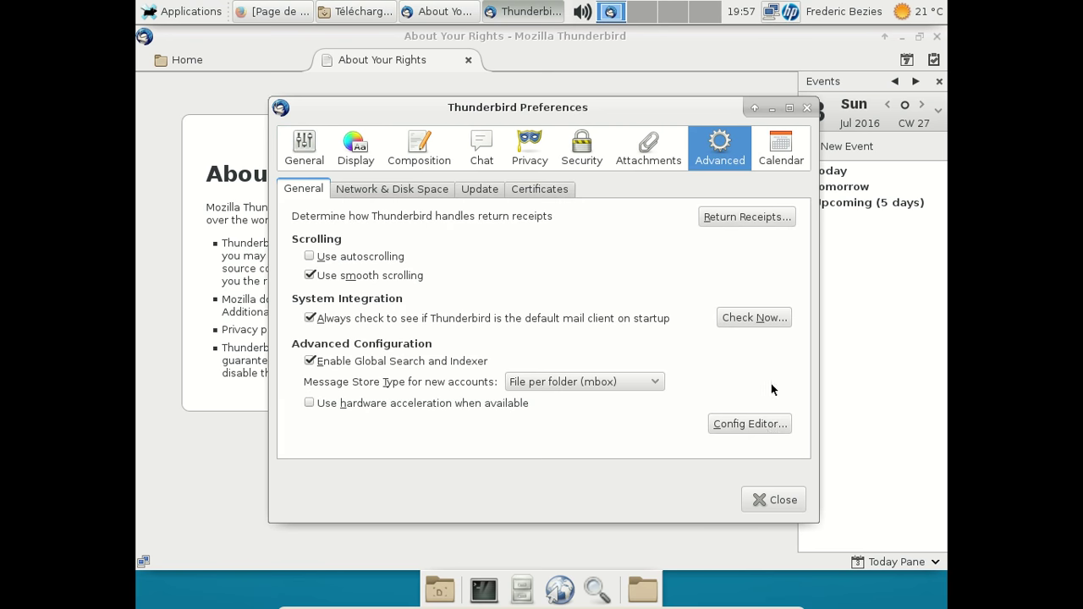
left_click(748, 423)
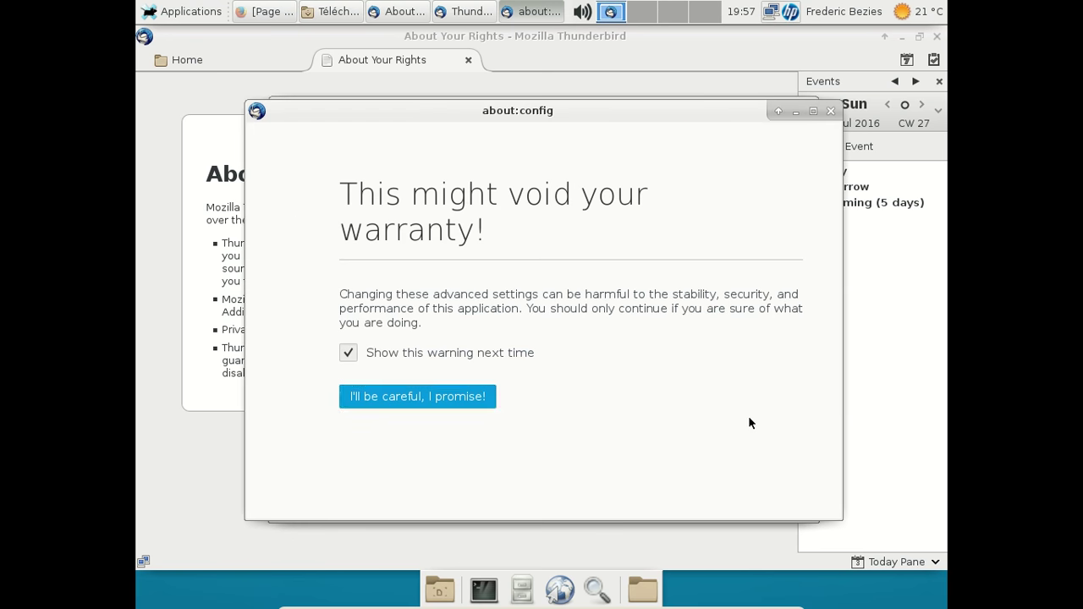
left_click(437, 394)
type("ge")
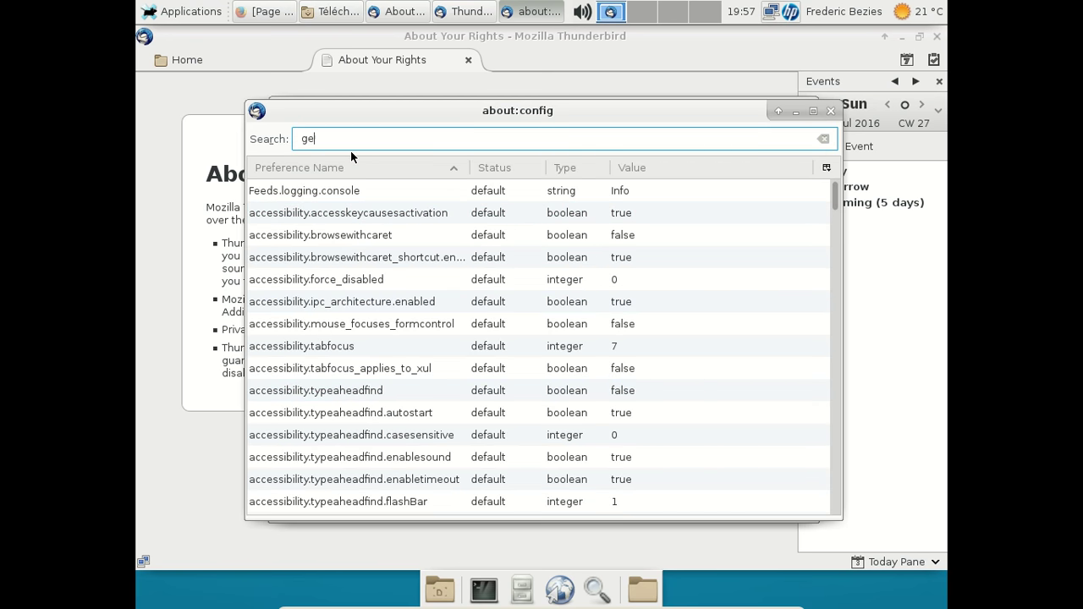
type("nreal.user")
- Set the general.useragent.locale preference to fr, then close the configuration editor and the preferences
left_click(617, 217)
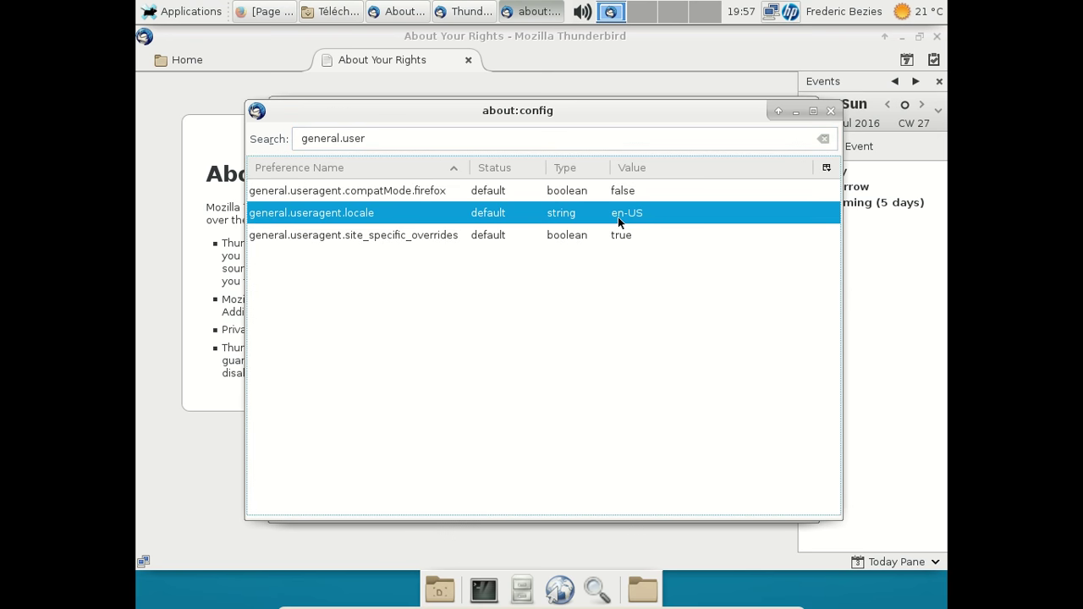
double_click(618, 217)
type("fr")
left_click(646, 354)
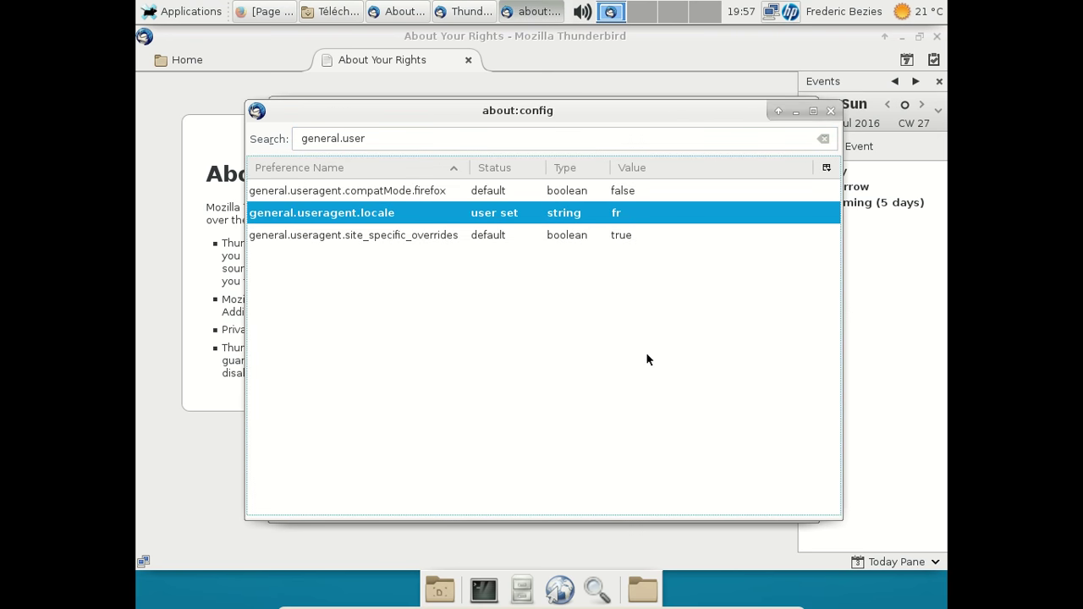
left_click(827, 113)
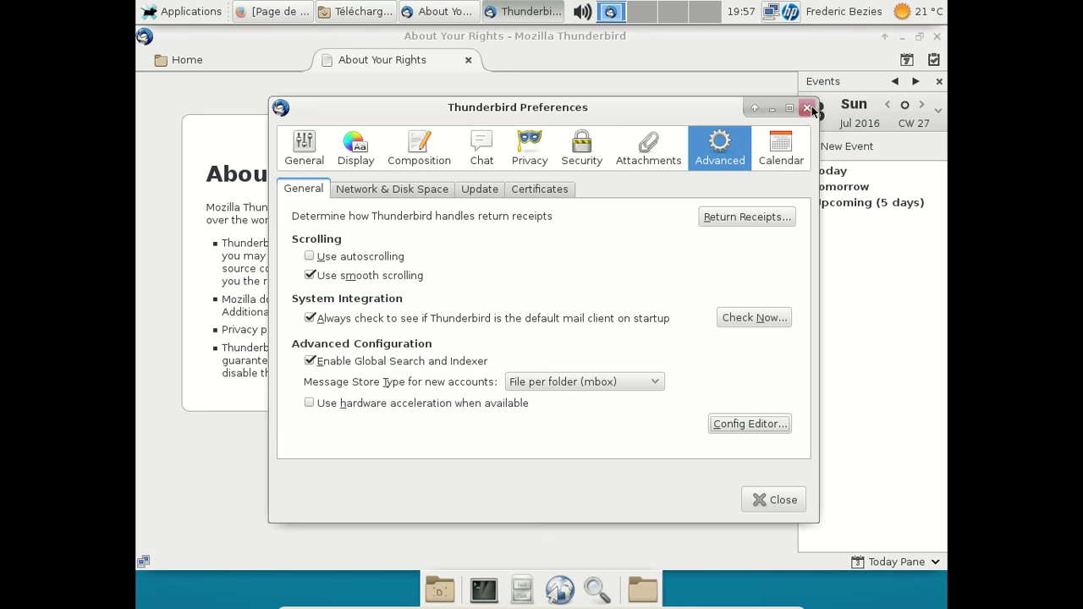
left_click(802, 109)
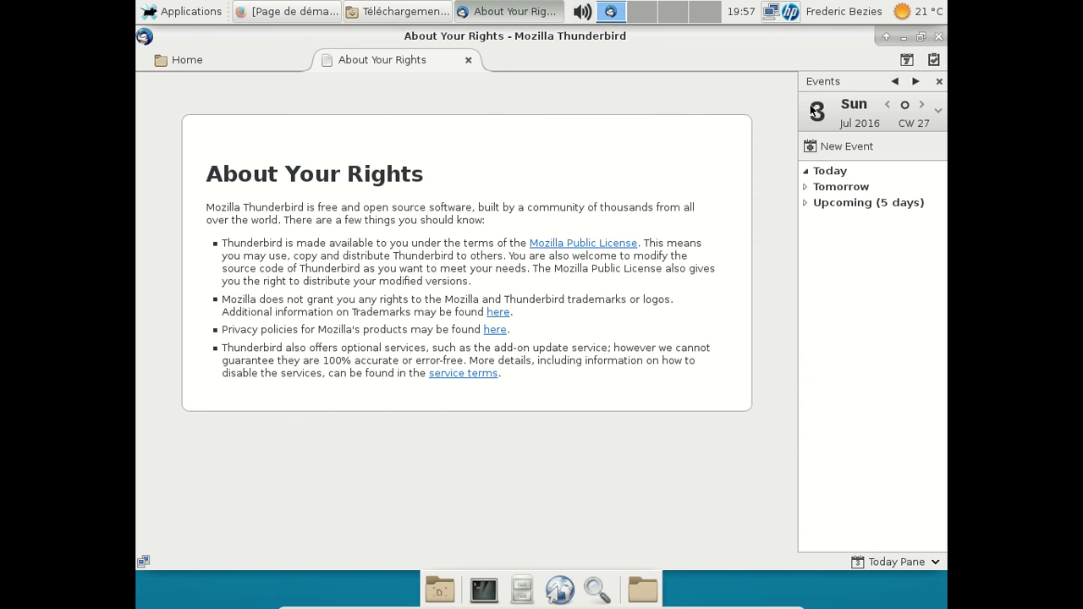
- Close the About Your Rights tab and open Thunderbird's Add-ons Manager
left_click(468, 60)
left_click(780, 90)
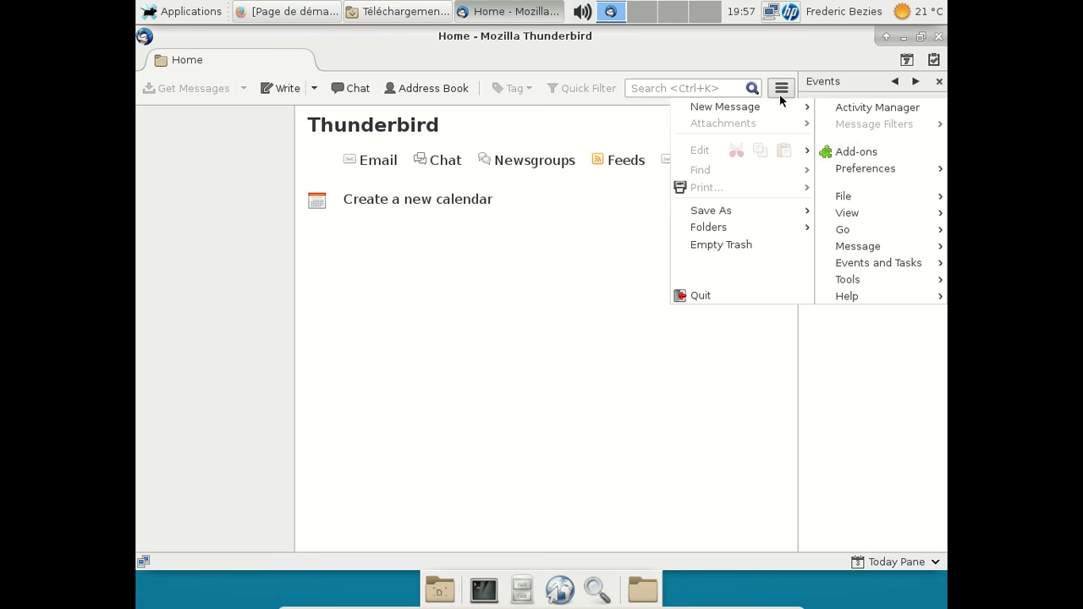
left_click(842, 150)
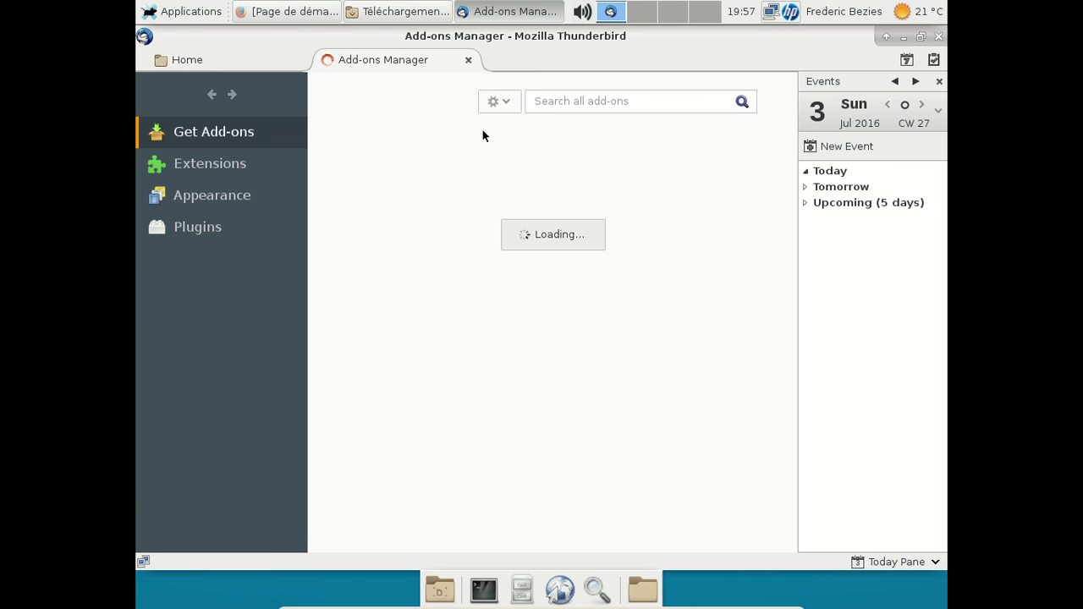
- Install the fr.xpi language pack from file in Thunderbird, dismiss the notification and close Thunderbird
left_click(508, 103)
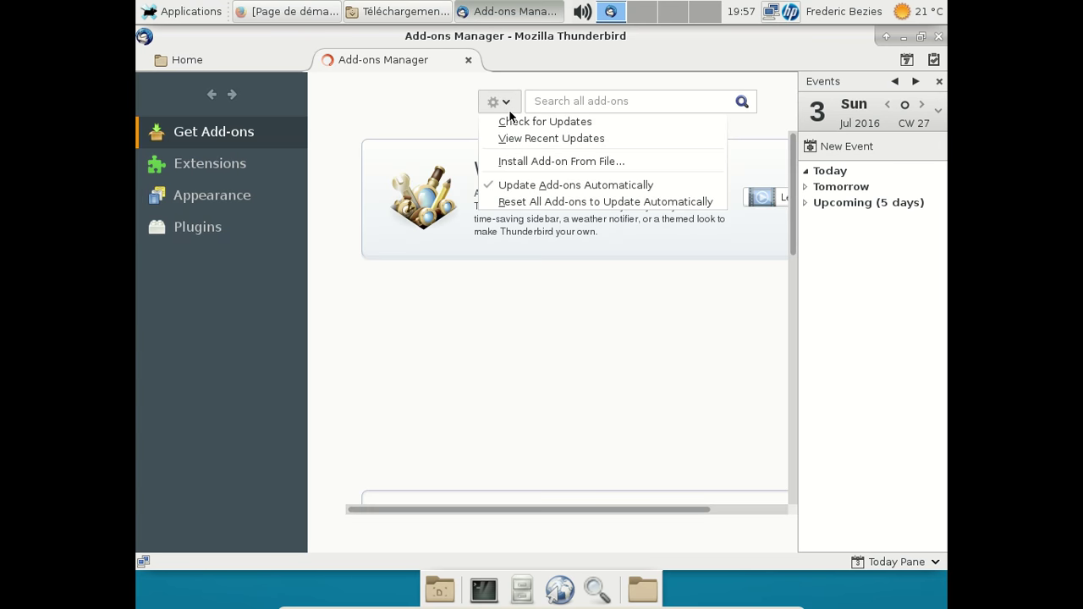
left_click(530, 161)
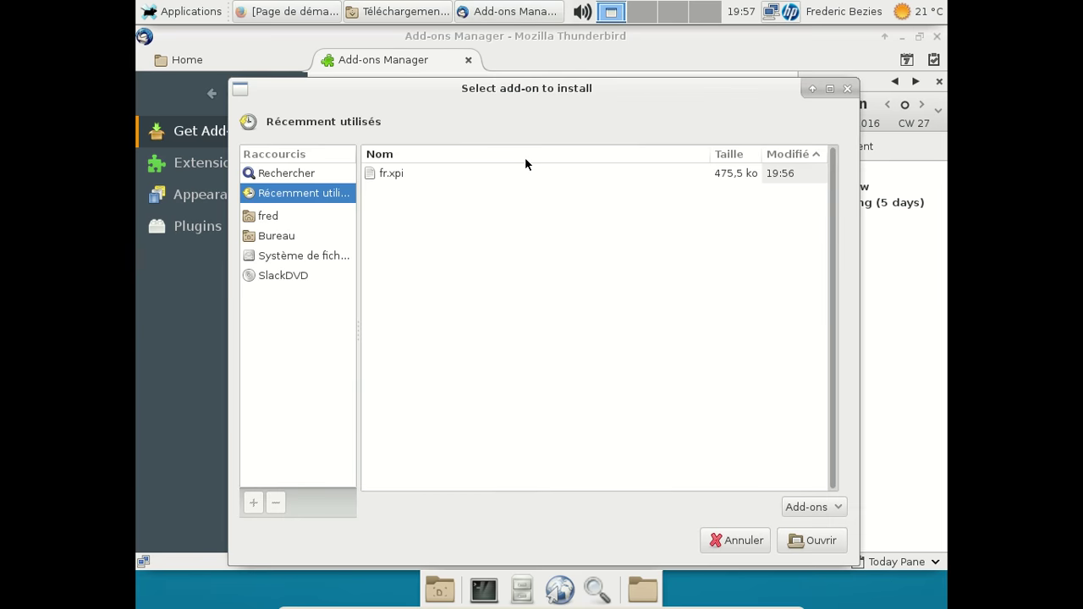
left_click(401, 173)
left_click(790, 543)
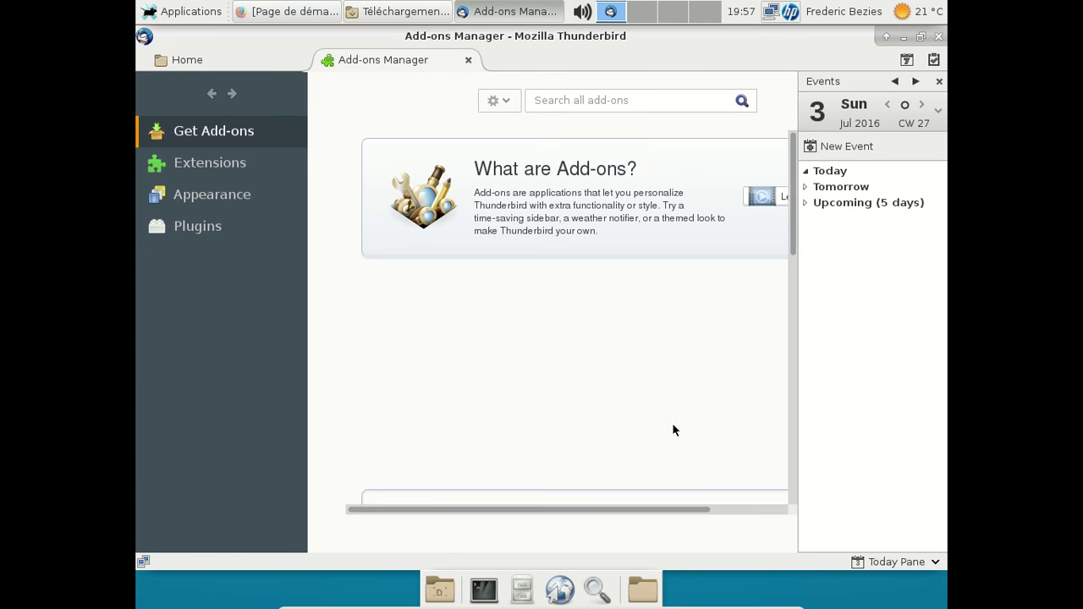
left_click(743, 435)
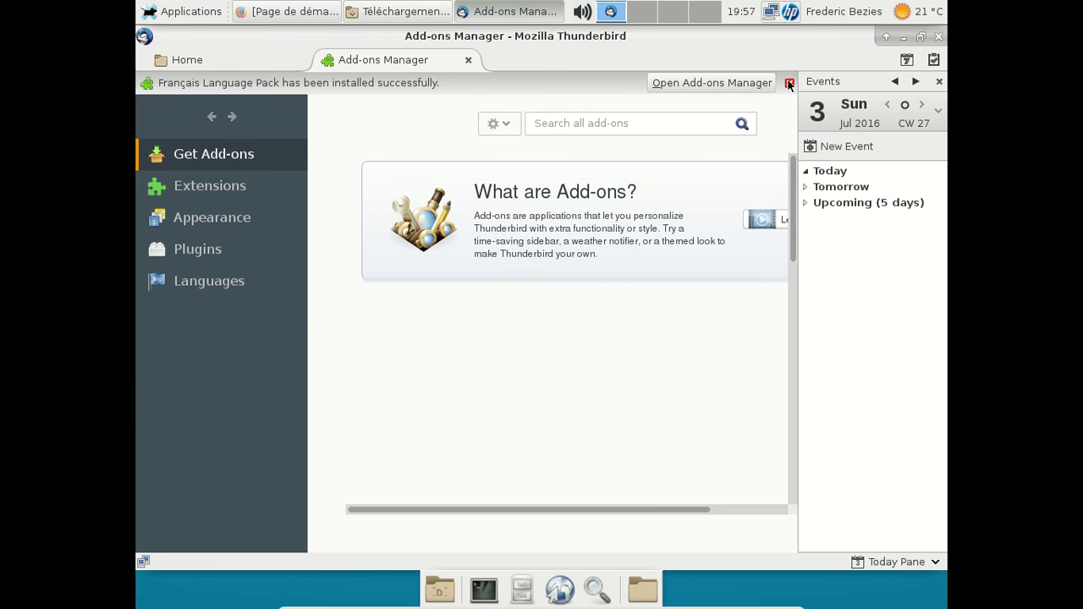
left_click(789, 83)
left_click(937, 38)
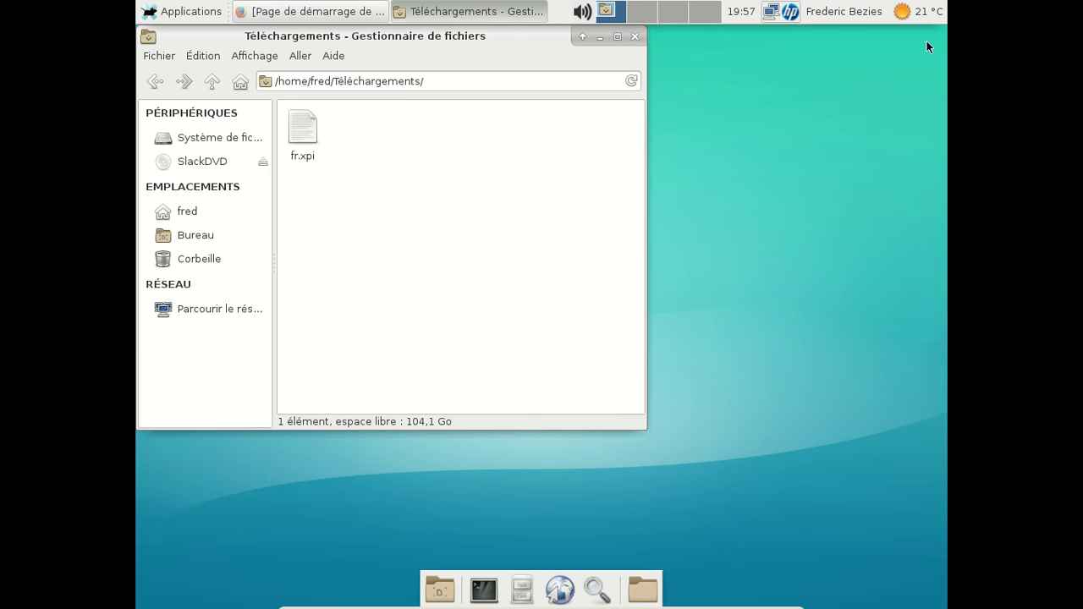
- Permanently delete fr.xpi from the Téléchargements folder
left_click(316, 127)
key("shift+Delete")
key("Return")
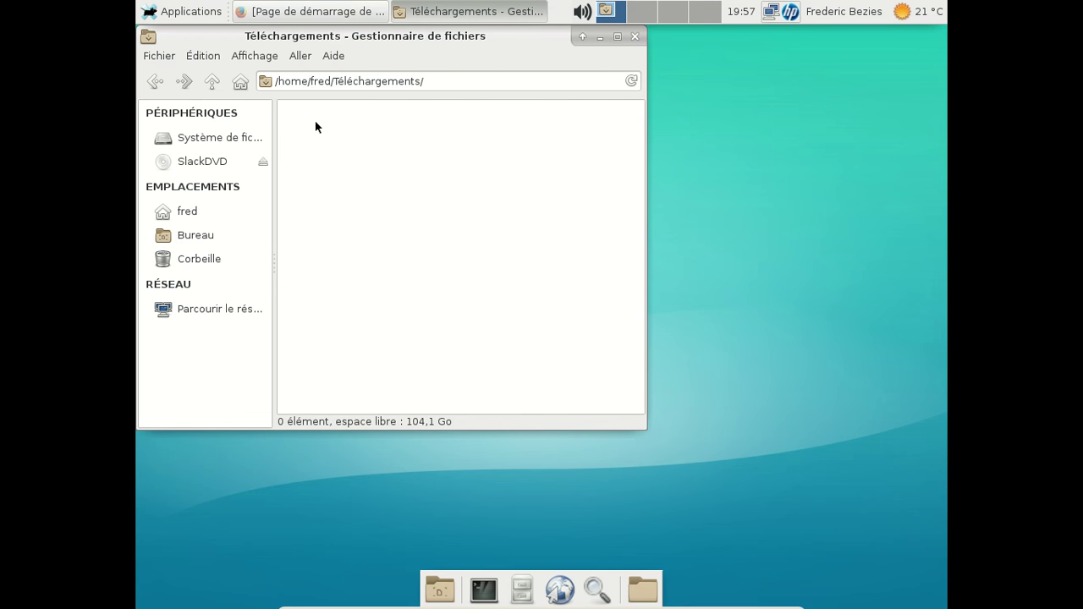
- Relaunch Thunderbird, dismiss the welcome dialog and the add-ons tab to check the interface language, and close Thunderbird
left_click(172, 5)
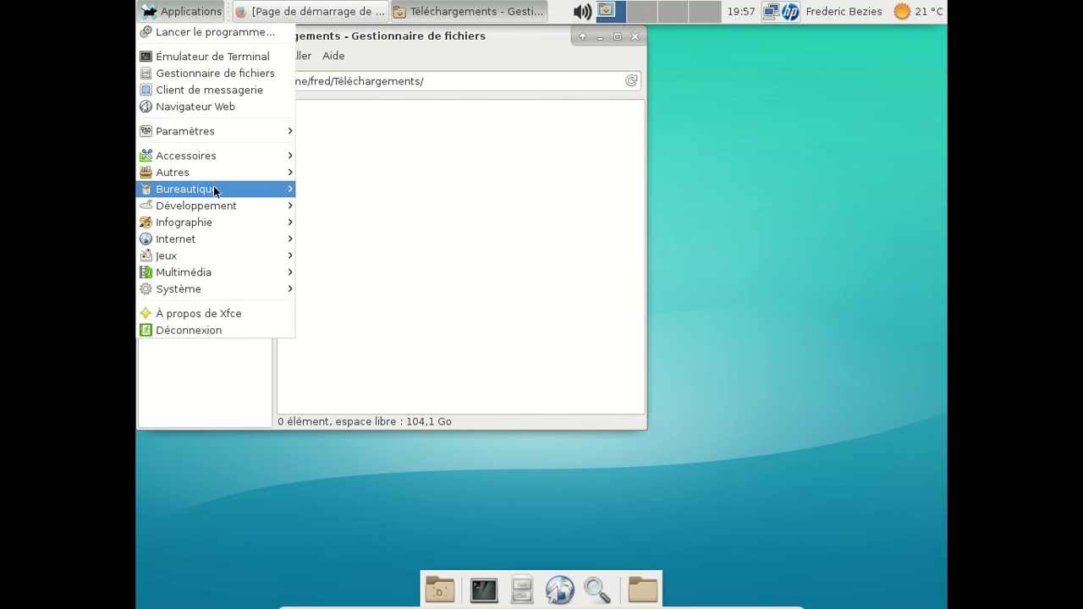
left_click(215, 222)
mouse_move(217, 237)
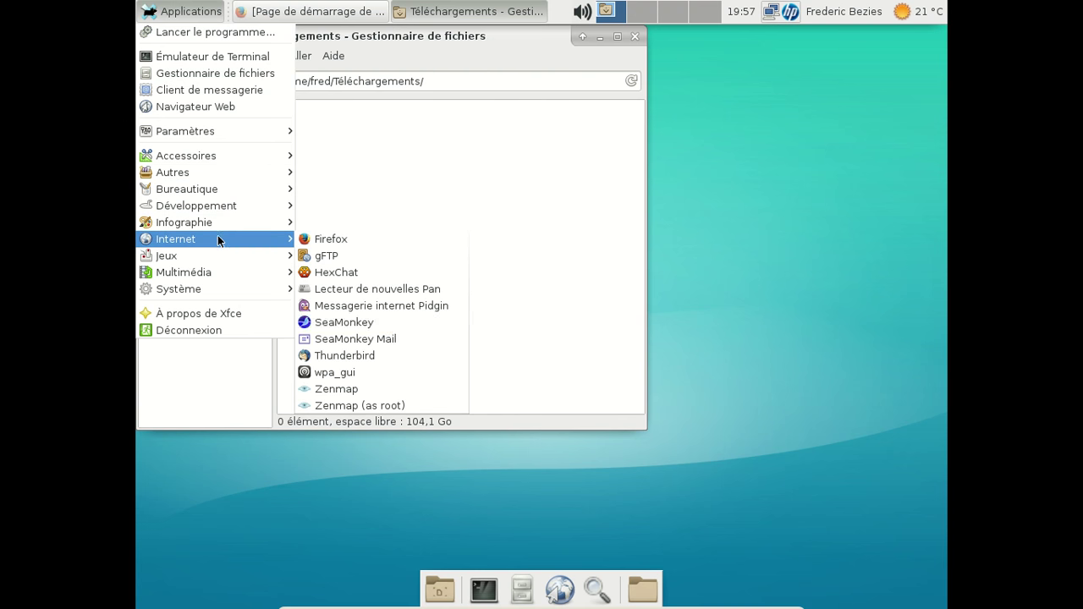
left_click(386, 356)
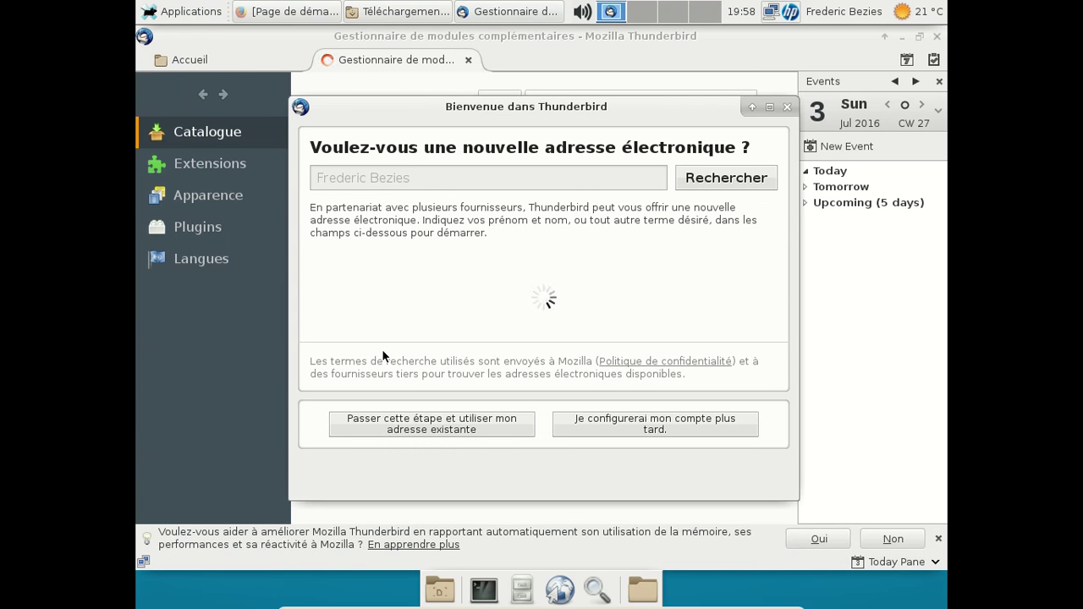
left_click(787, 107)
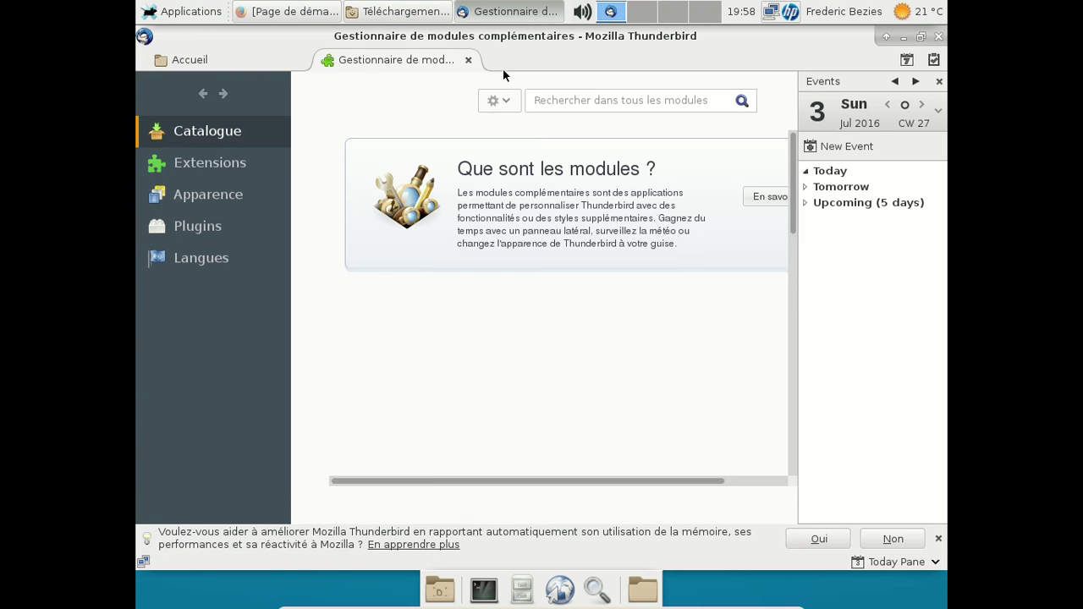
left_click(468, 60)
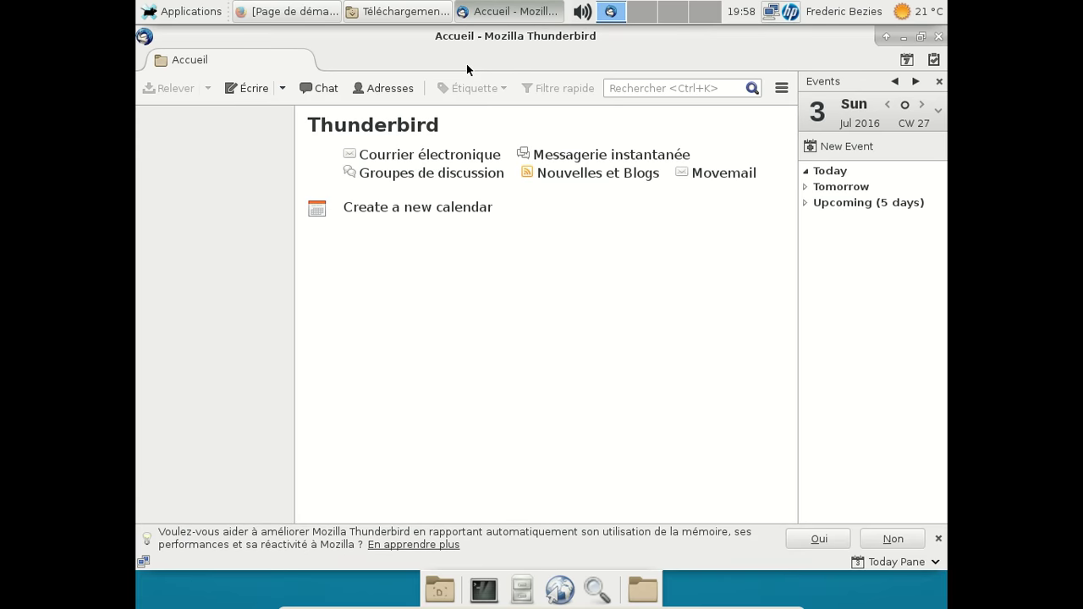
left_click(939, 39)
- Switch to Firefox and open the slackbuilds.org website
left_click(333, 19)
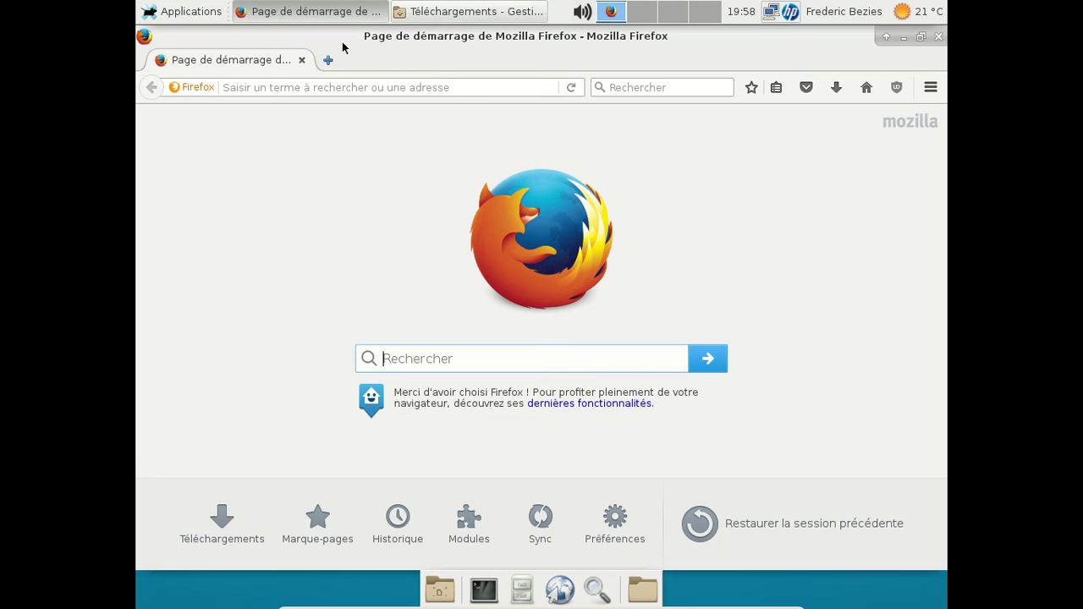
left_click(316, 85)
type("slack")
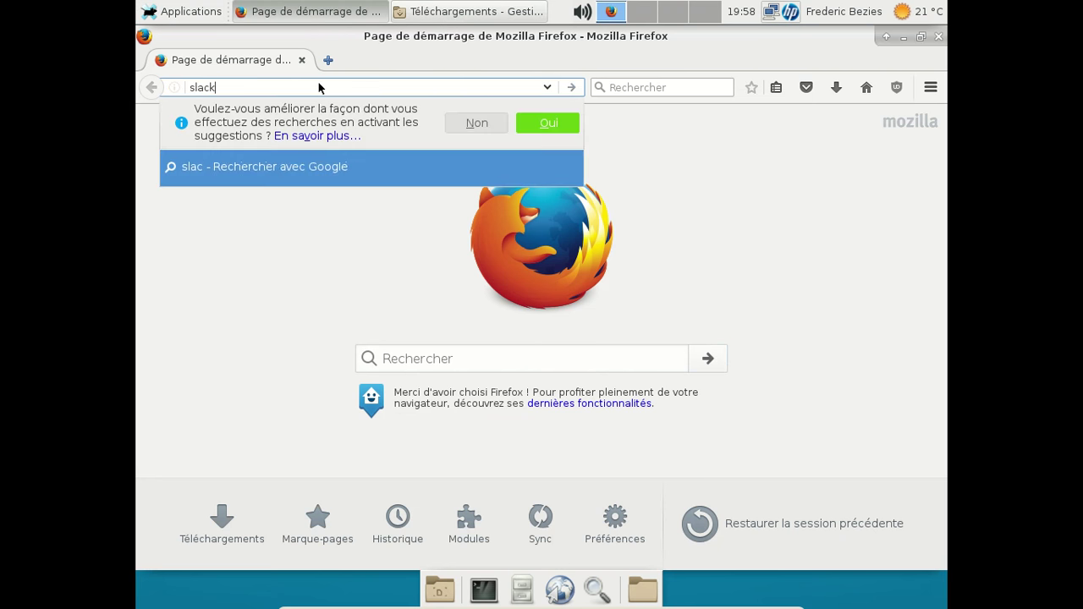
type("builds")
key("BackSpace")
key("BackSpace")
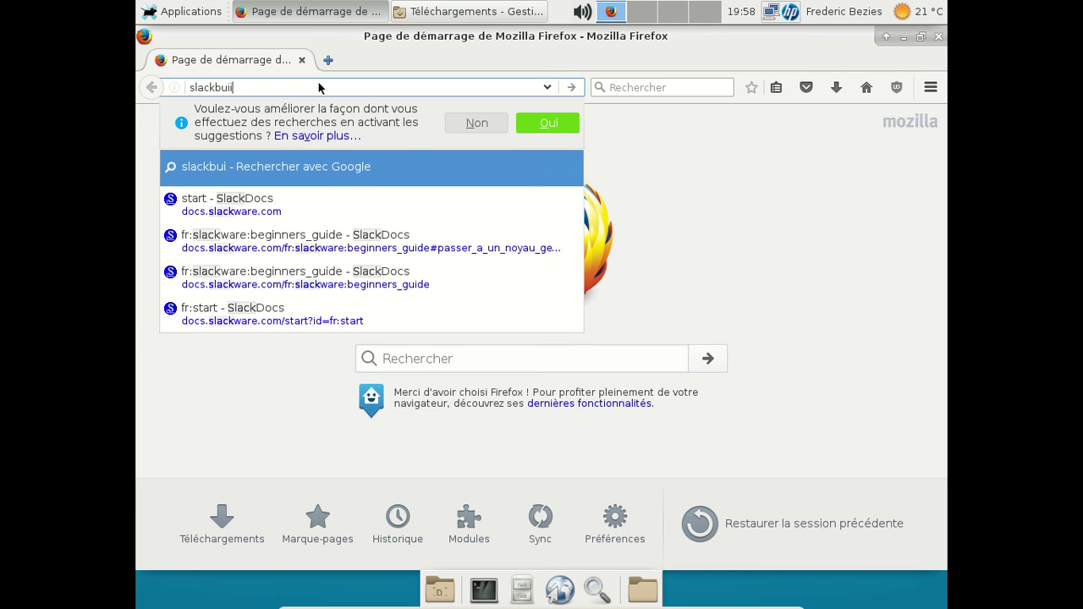
key("BackSpace")
type("lds./")
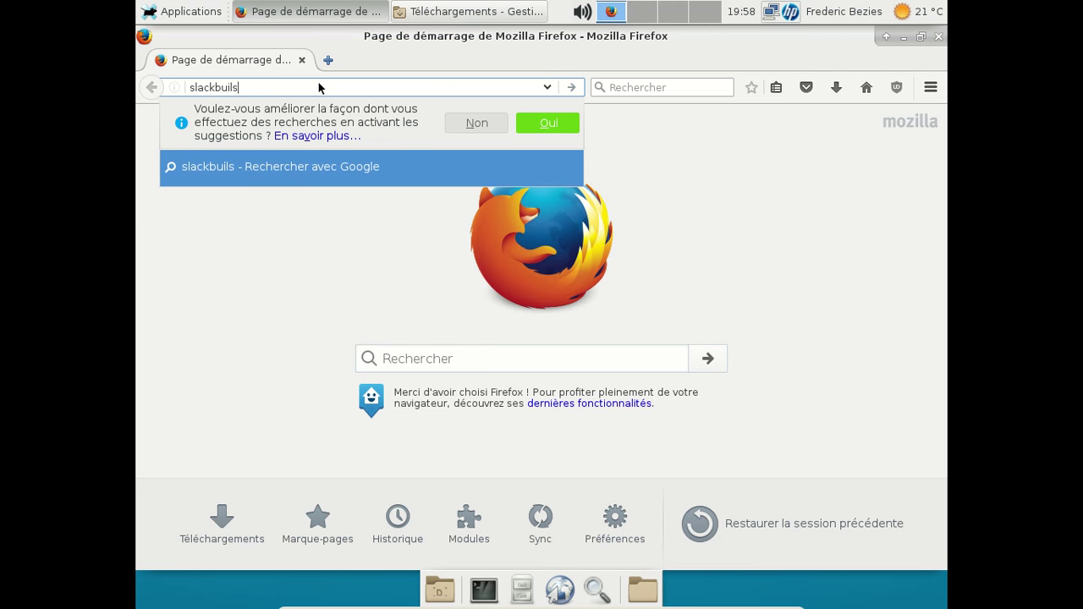
key("BackSpace")
type("org")
key("Return")
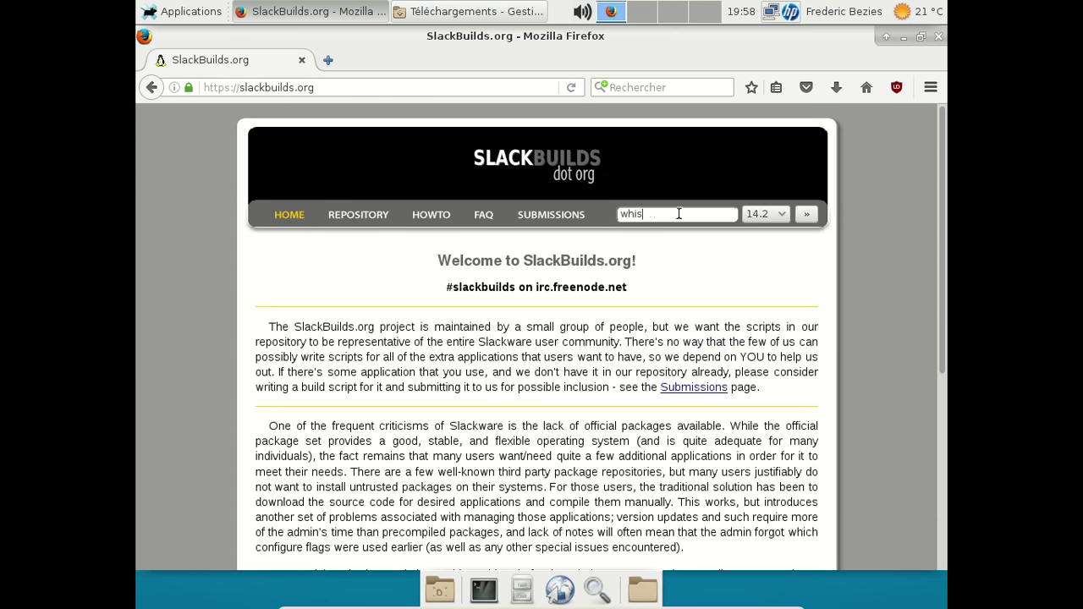
- Search SlackBuilds.org for whisker in Slackware 14.2 and open the xfce4-whiskermenu-plugin page
key("Return")
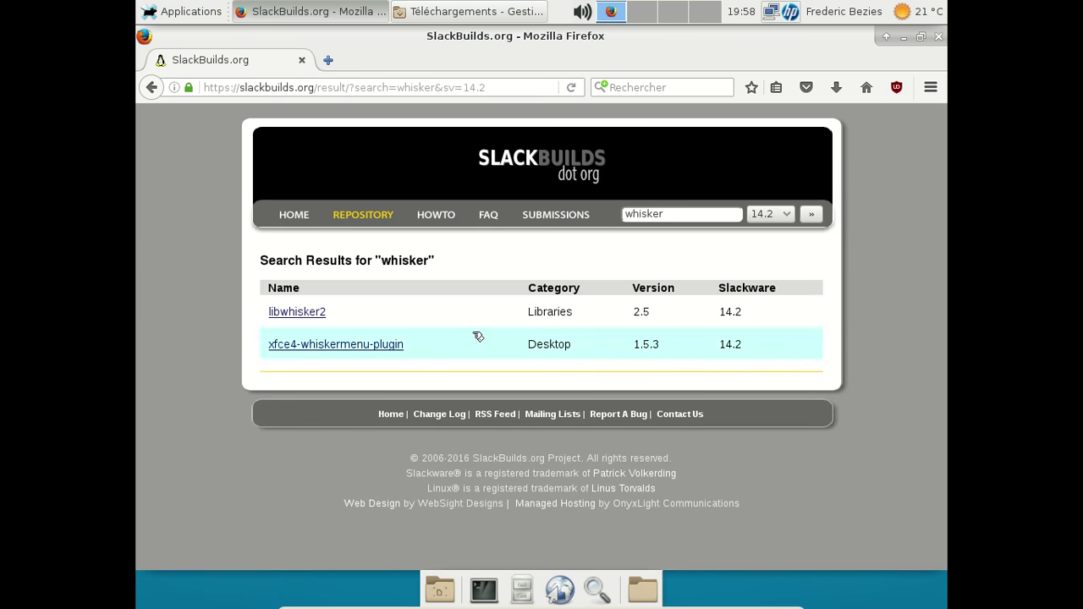
left_click(372, 344)
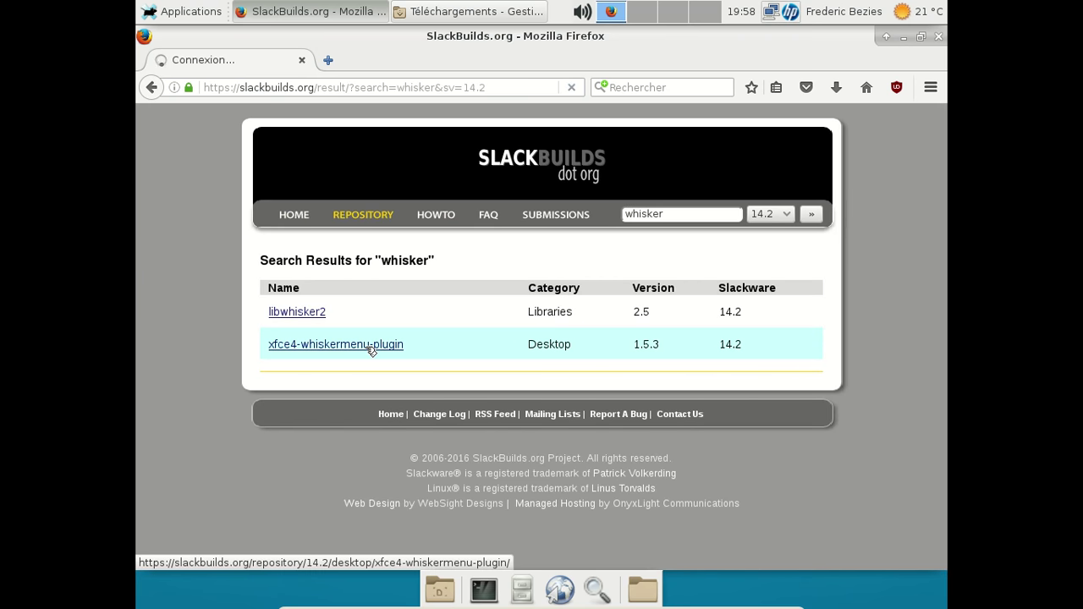
scroll(366, 346, "down", 4)
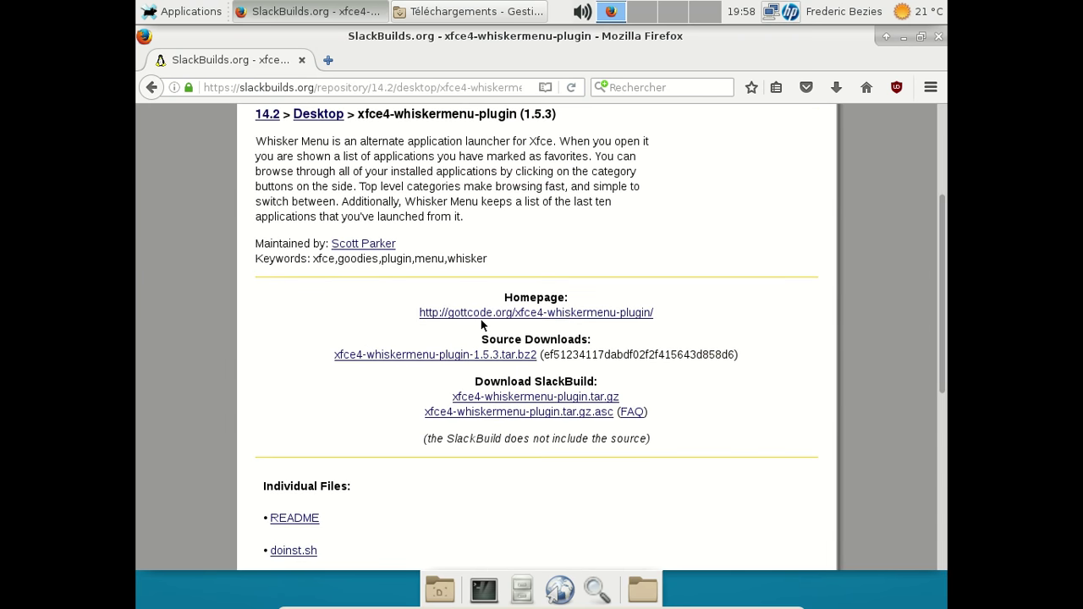
- Download the source archive xfce4-whiskermenu-plugin-1.5.3.tar.bz2 and the SlackBuild archive xfce4-whiskermenu-plugin.tar.gz
left_click(474, 355)
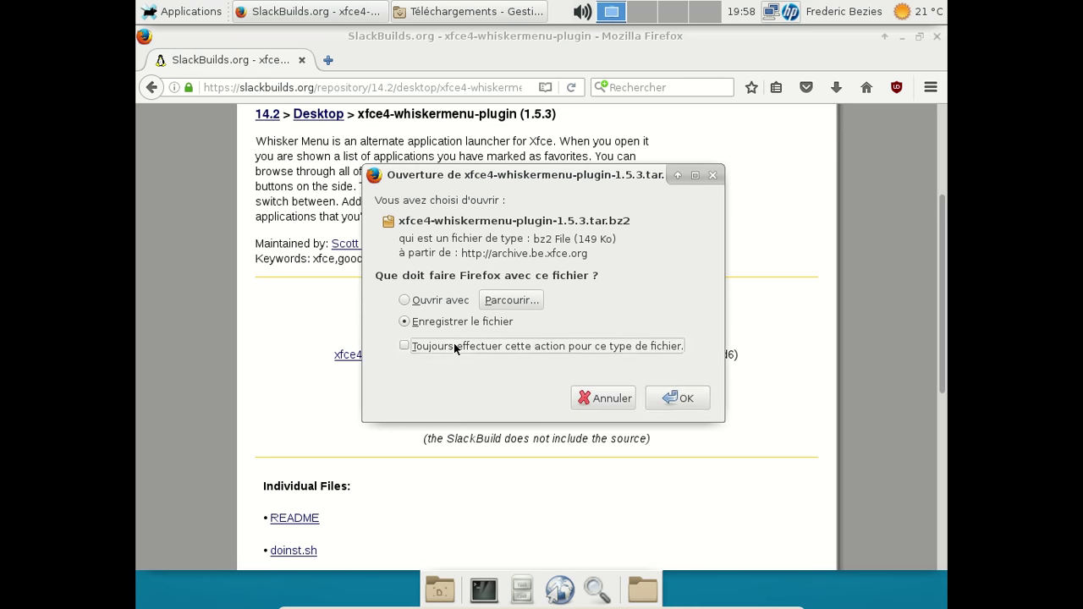
left_click(453, 345)
left_click(677, 427)
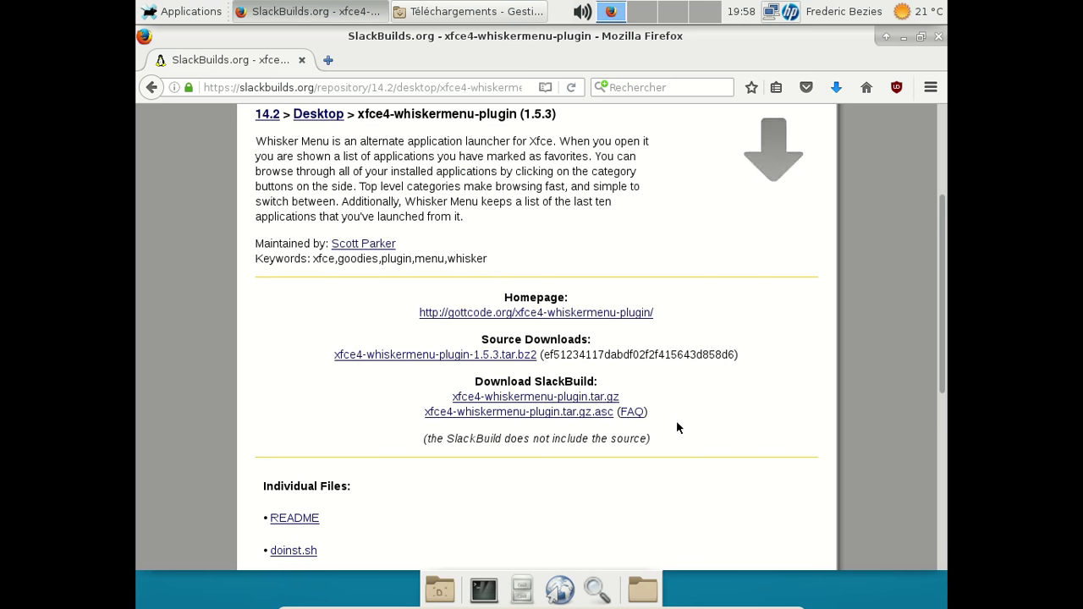
left_click(583, 398)
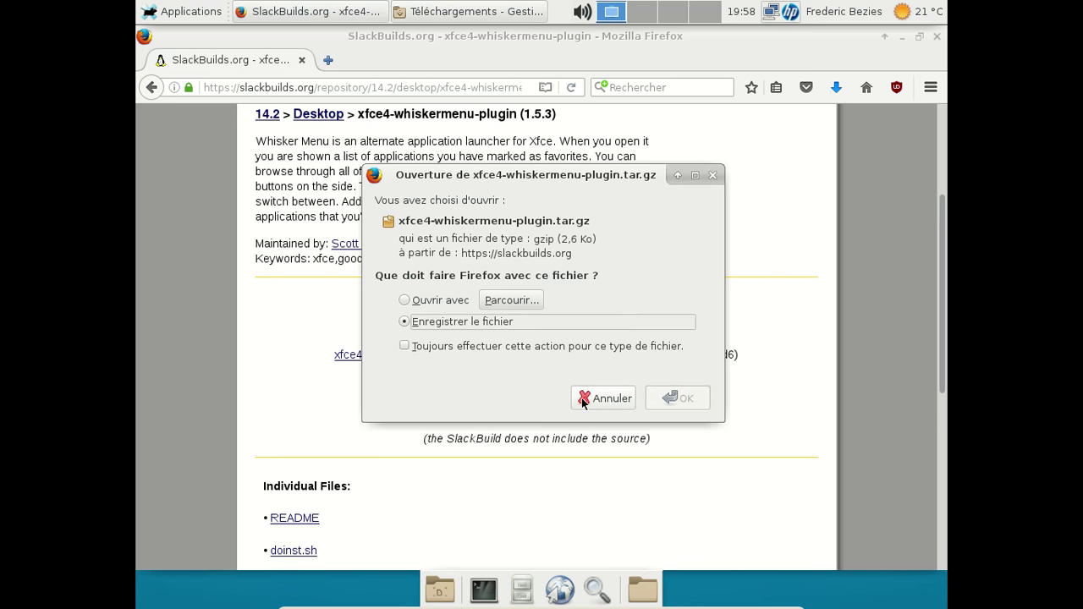
left_click(687, 428)
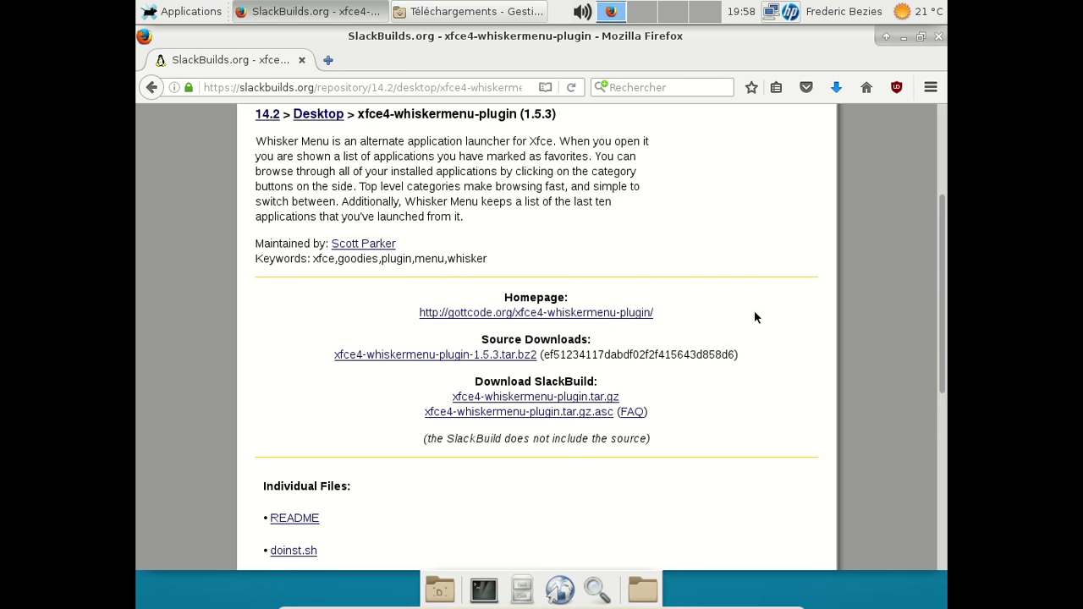
- Minimize Firefox and open a terminal in the Téléchargements folder from the file manager
left_click(902, 37)
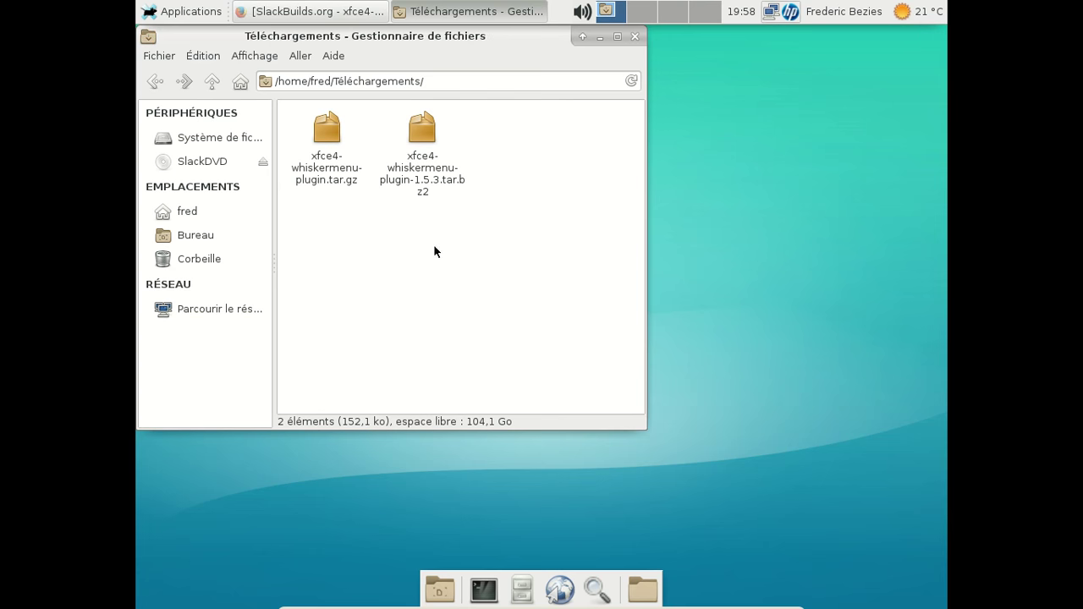
right_click(313, 178)
mouse_move(373, 212)
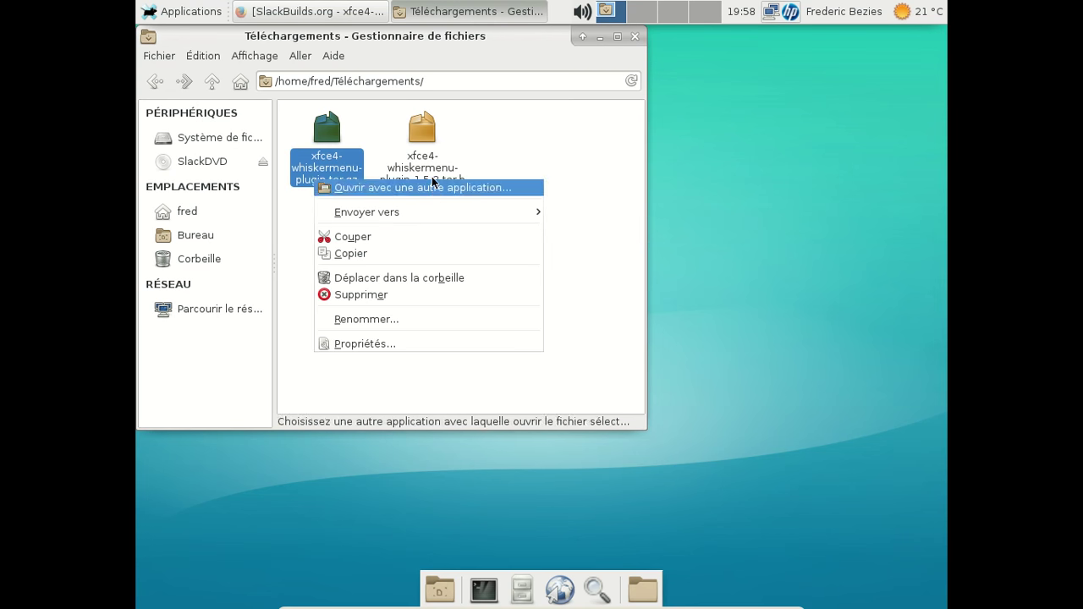
left_click(497, 118)
right_click(499, 119)
left_click(564, 193)
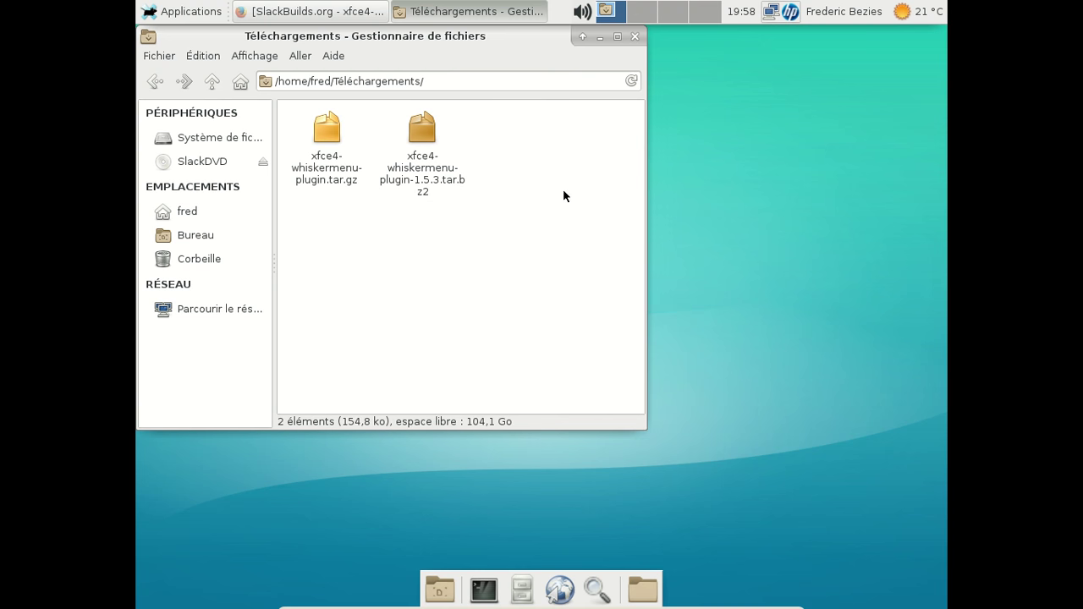
- Extract xfce4-whiskermenu-plugin.tar.gz in the terminal with tar xvfz
type("tar")
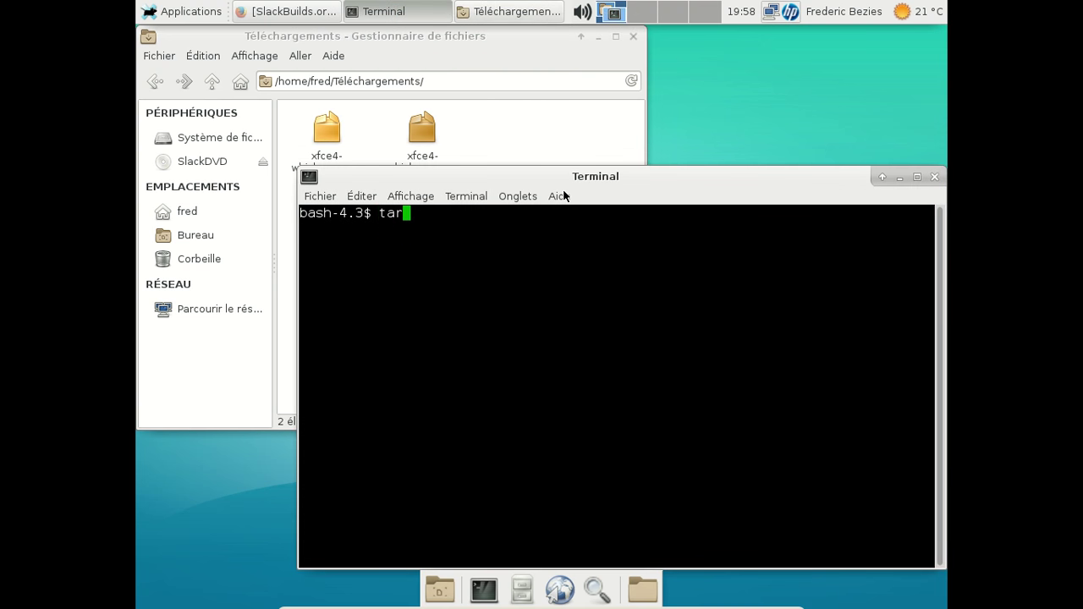
type(" xvfz xfce")
key("Tab")
key("Return")
key("Up")
type(".")
key("Tab")
key("Return")
- Change the terminal's working directory to the extracted xfce4-whiskermenu-plugin folder
type("cd xf")
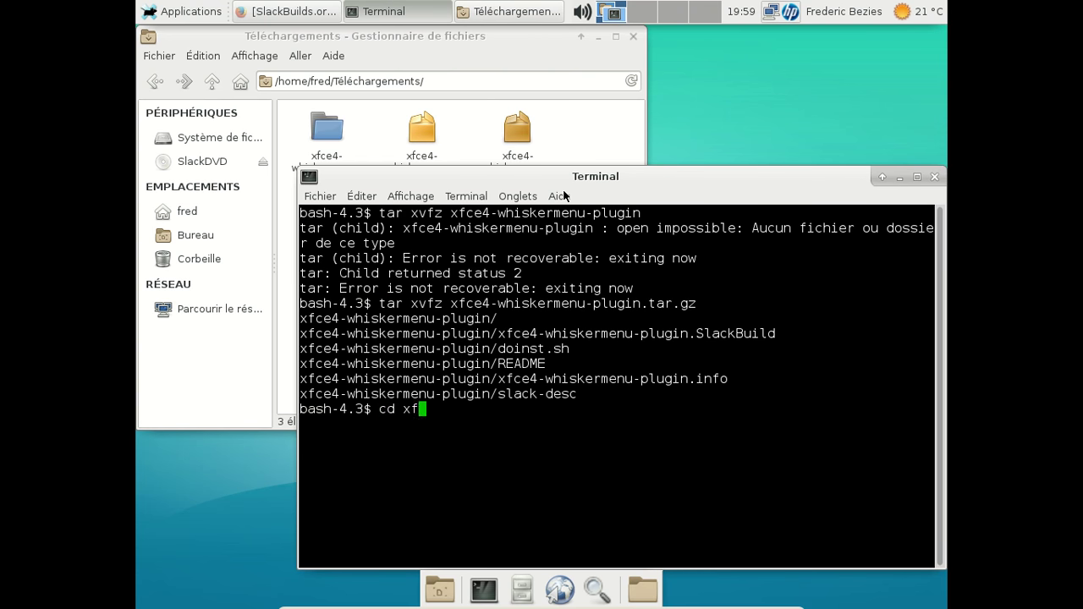
key("Tab")
key("Return")
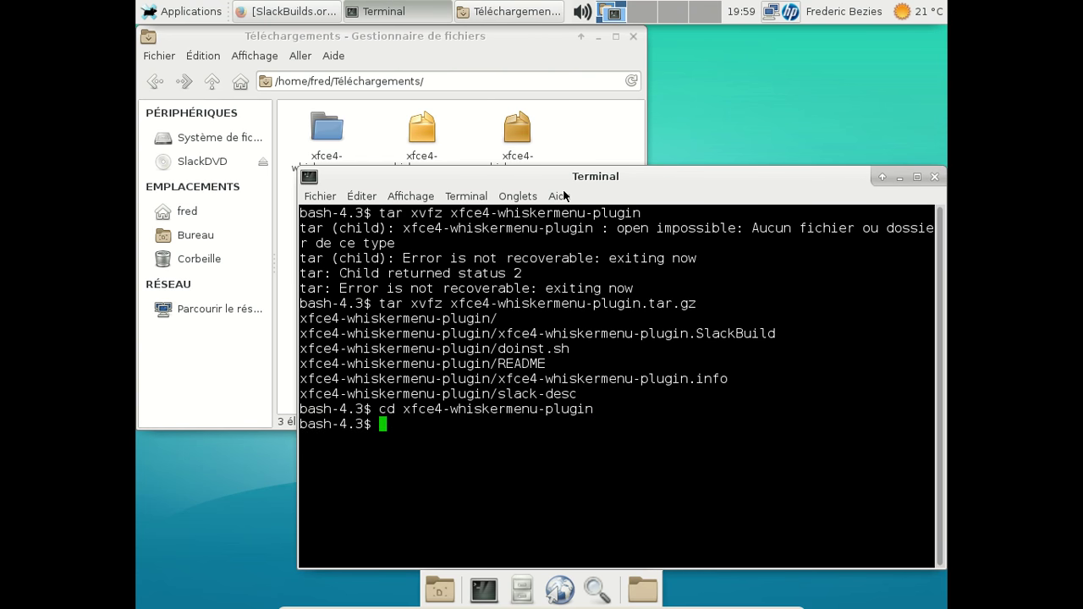
- Move xfce4-whiskermenu-plugin-1.5.3.tar.bz2 into the xfce4-whiskermenu-plugin folder and list that folder's contents in the terminal
left_click(517, 127)
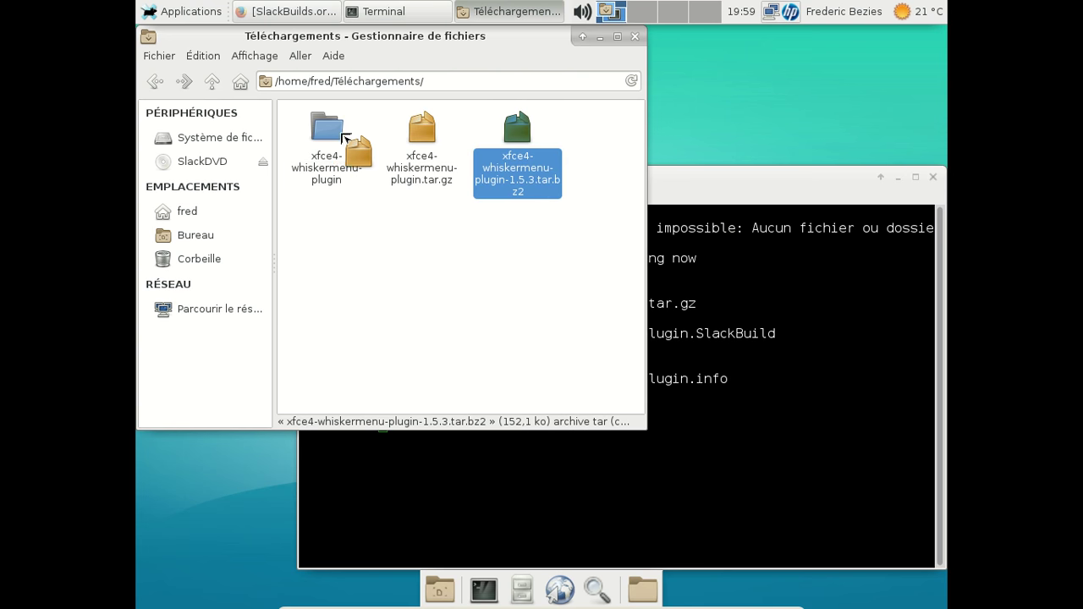
left_click(754, 397)
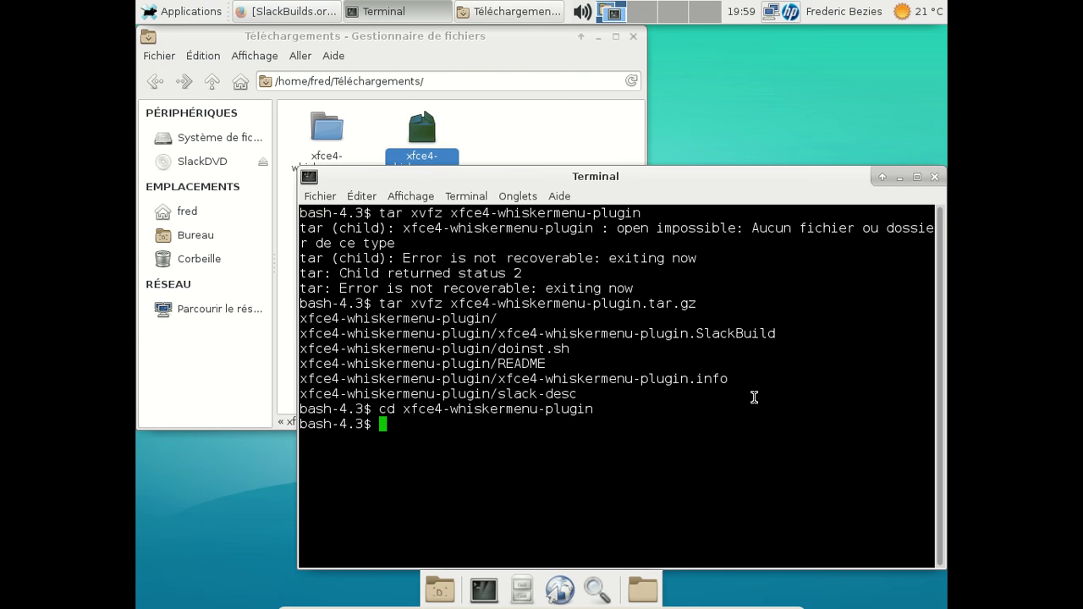
type("ls")
key("Return")
- Switch to the root account in the terminal with su, entering the root password
type("su")
key("Return")
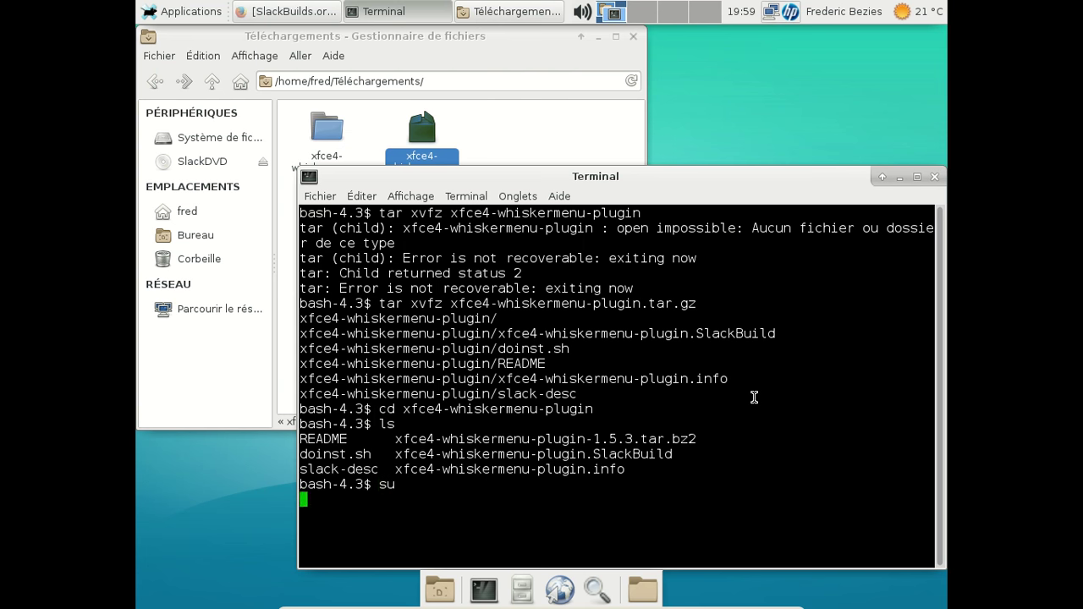
key("Return")
- Run ./xfce4-whiskermenu-plugin.SlackBuild as root to build the plugin package
type(".")
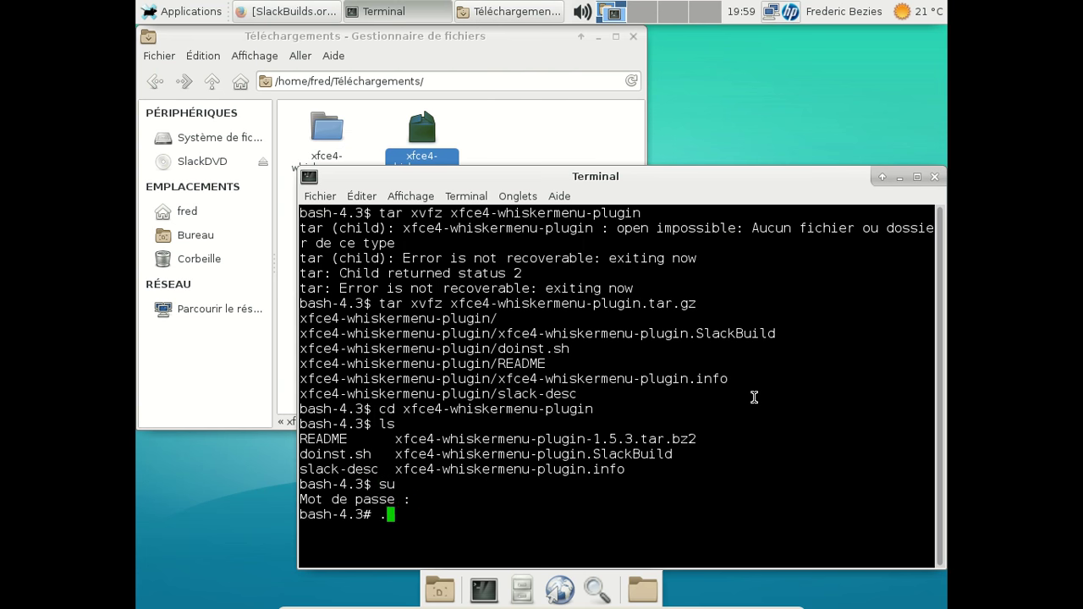
type("/xf")
key("Tab")
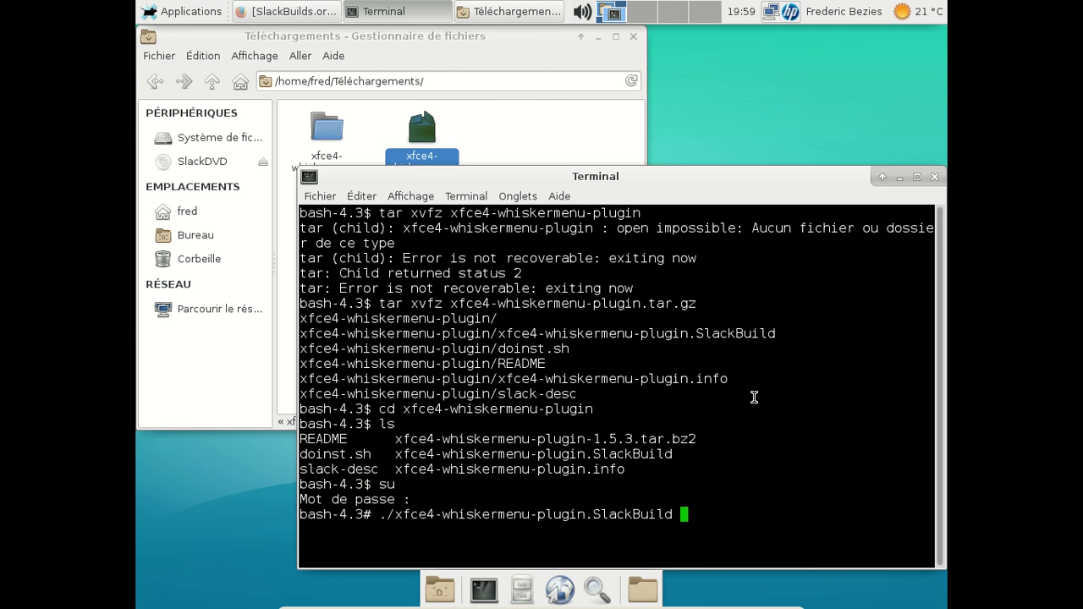
key("Return")
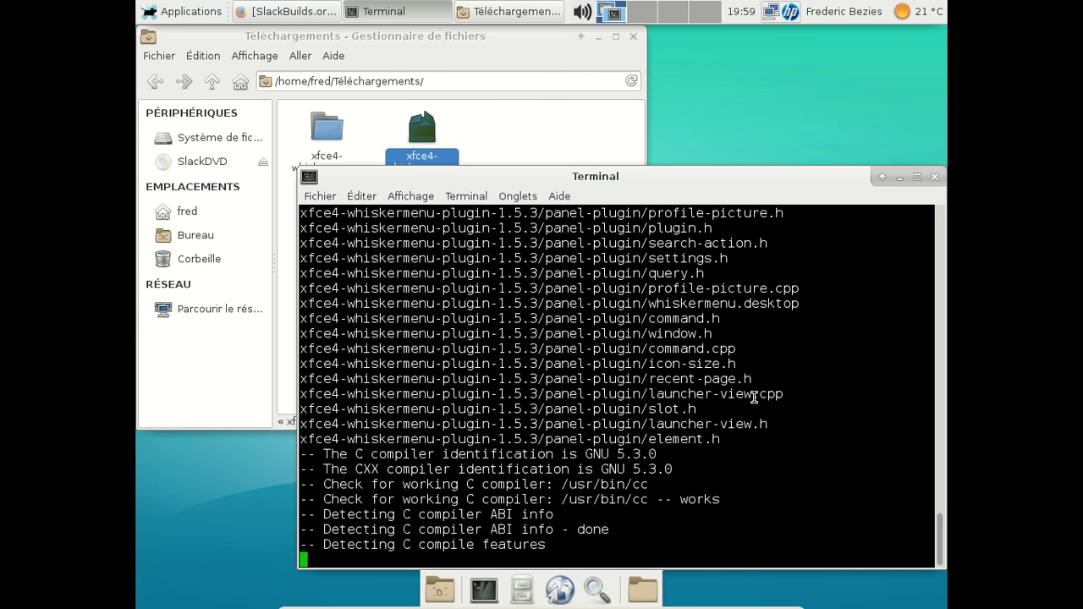
- Move the Terminal window away from its corner and look through the panel's current Applications menu
left_click_drag(606, 191, 499, 96)
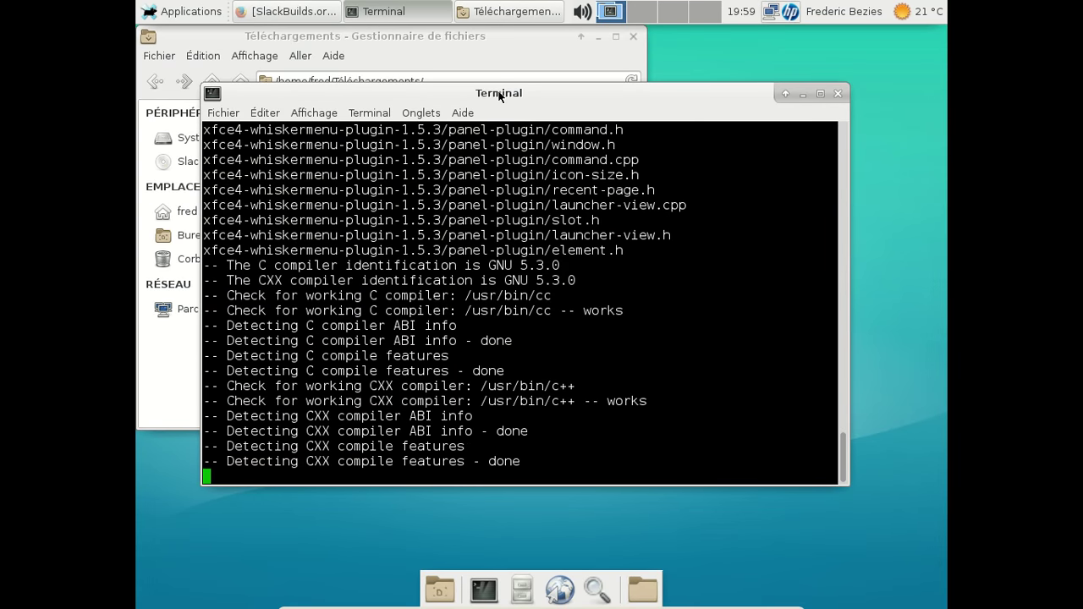
left_click(148, 12)
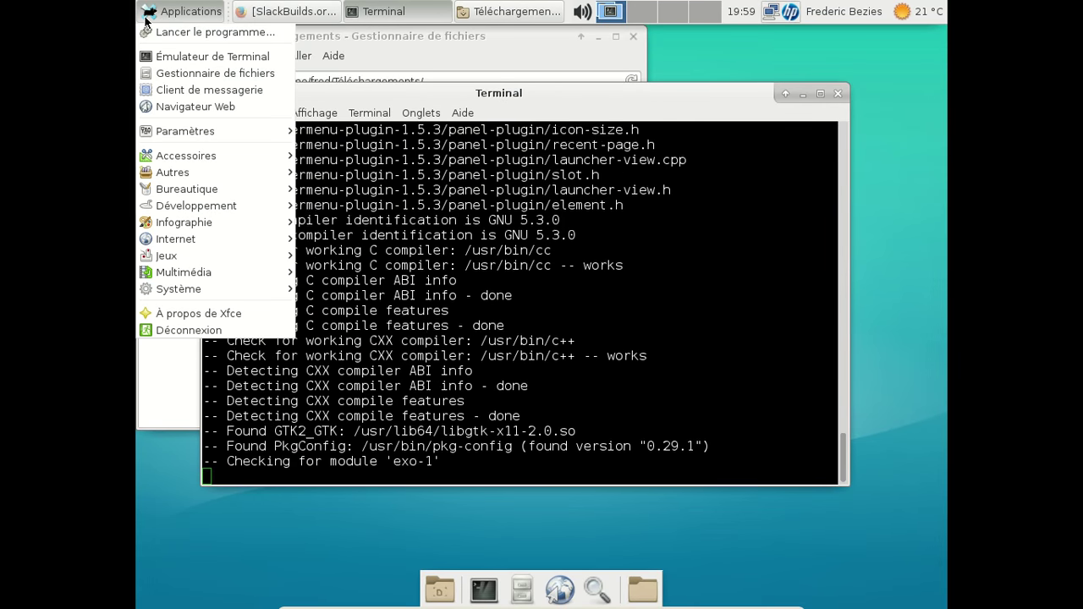
left_click(145, 17)
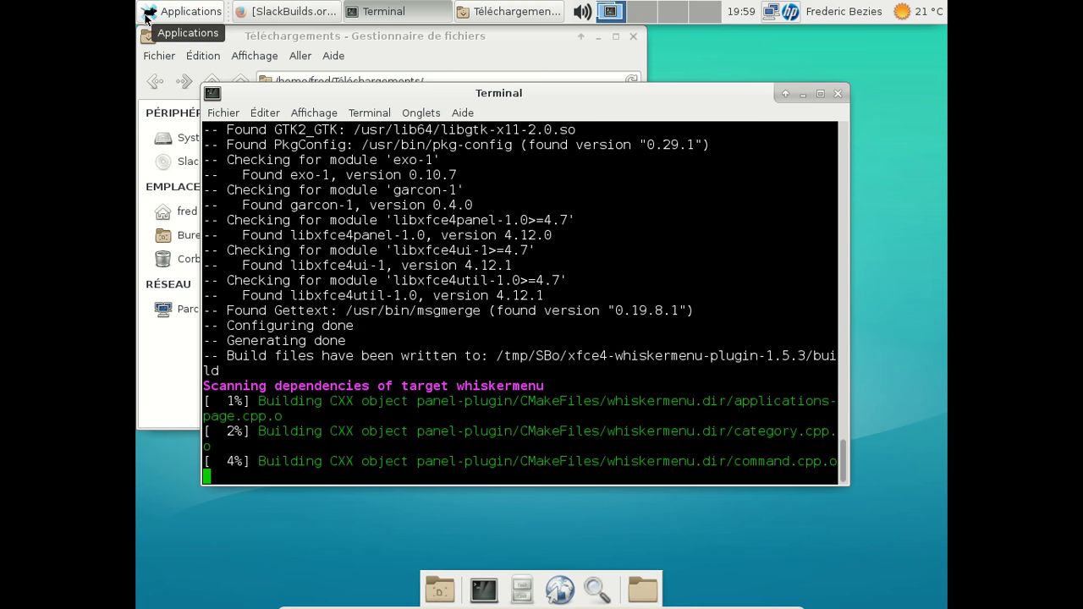
- Switch to Firefox and search the SlackBuilds.org 14.2 repository for mousepad
left_click(288, 11)
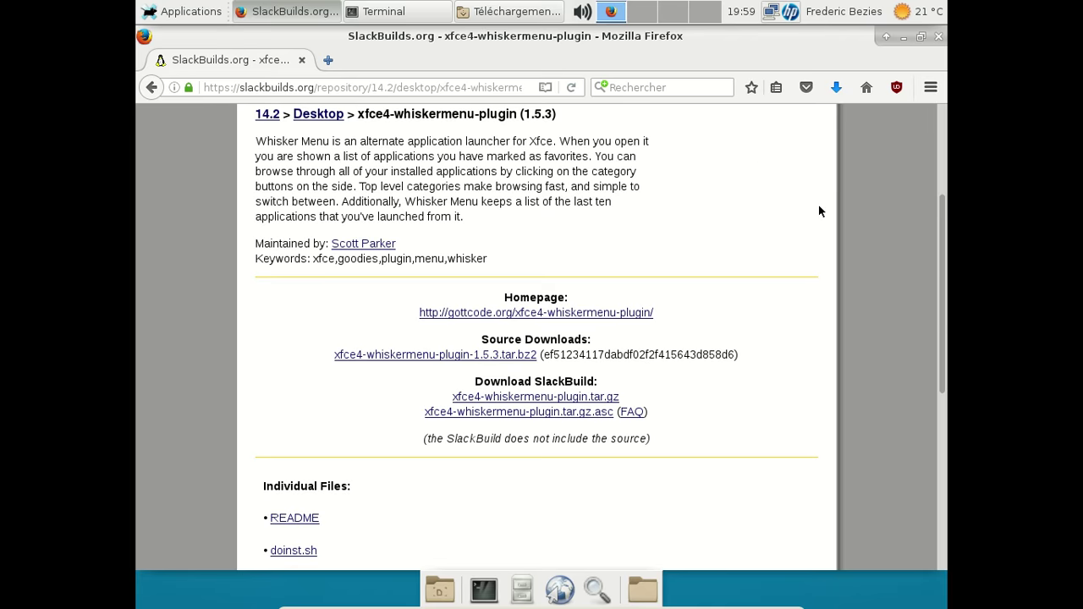
scroll(819, 210, "up", 4)
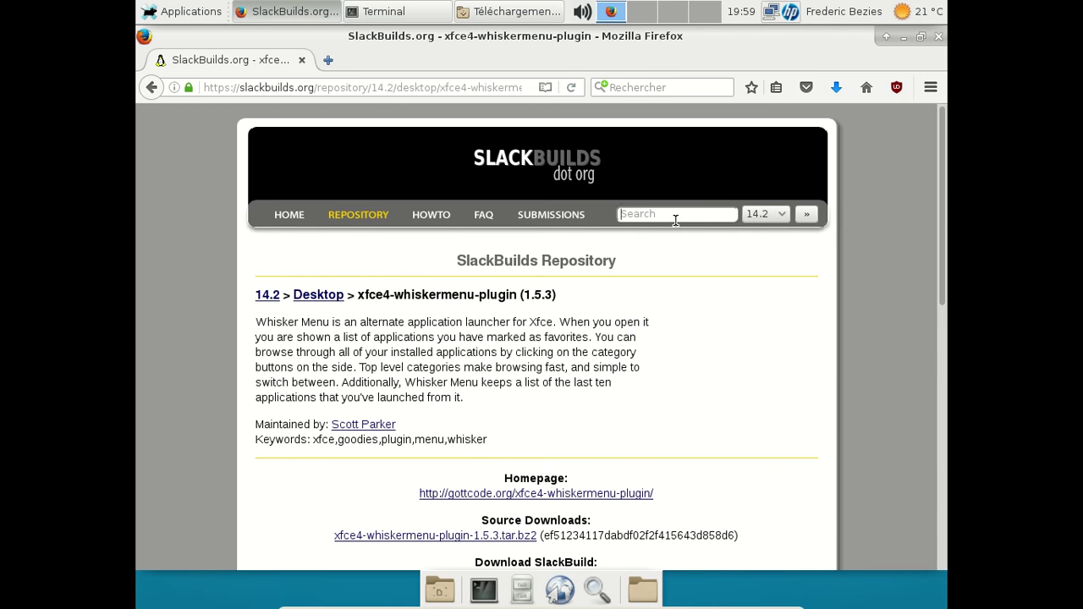
left_click(675, 214)
type("mousepad")
key("Return")
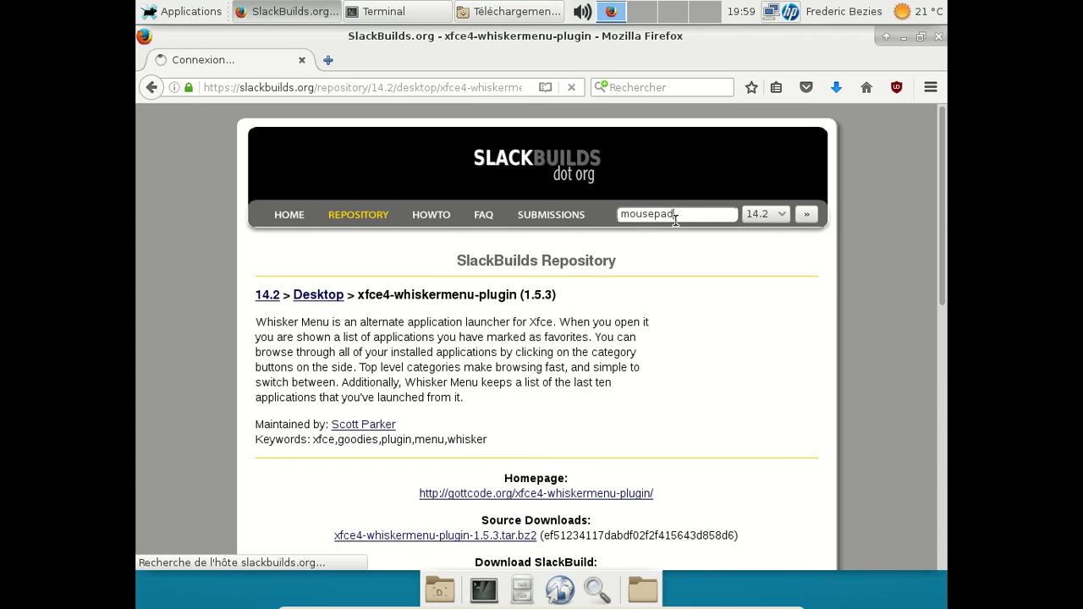
- Open mousepad's required package gtksourceview3 and its own requirement glade in separate new tabs
scroll(674, 220, "down", 2)
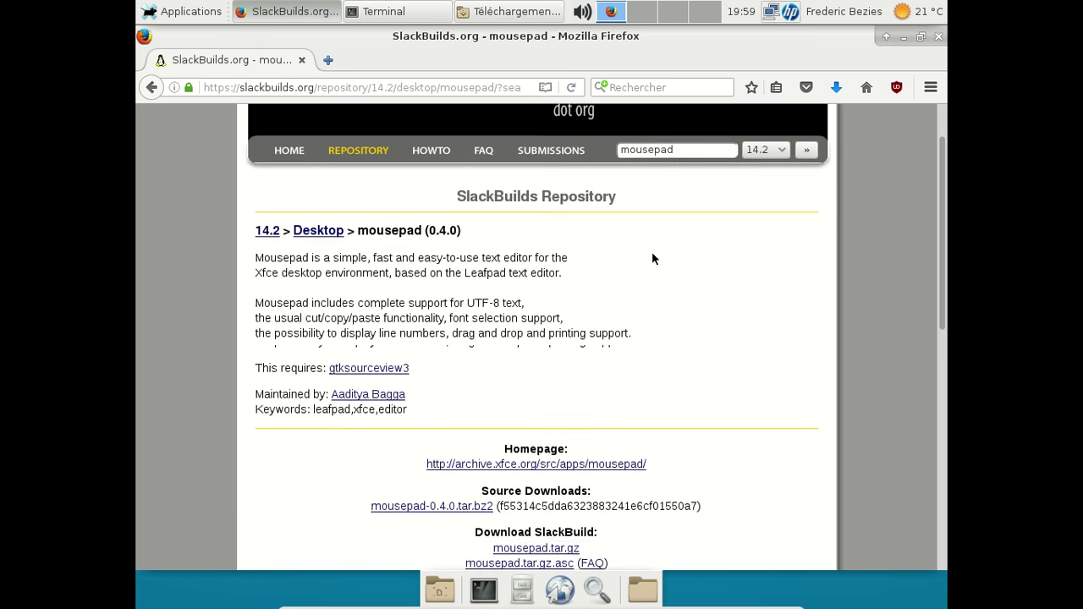
middle_click(394, 337)
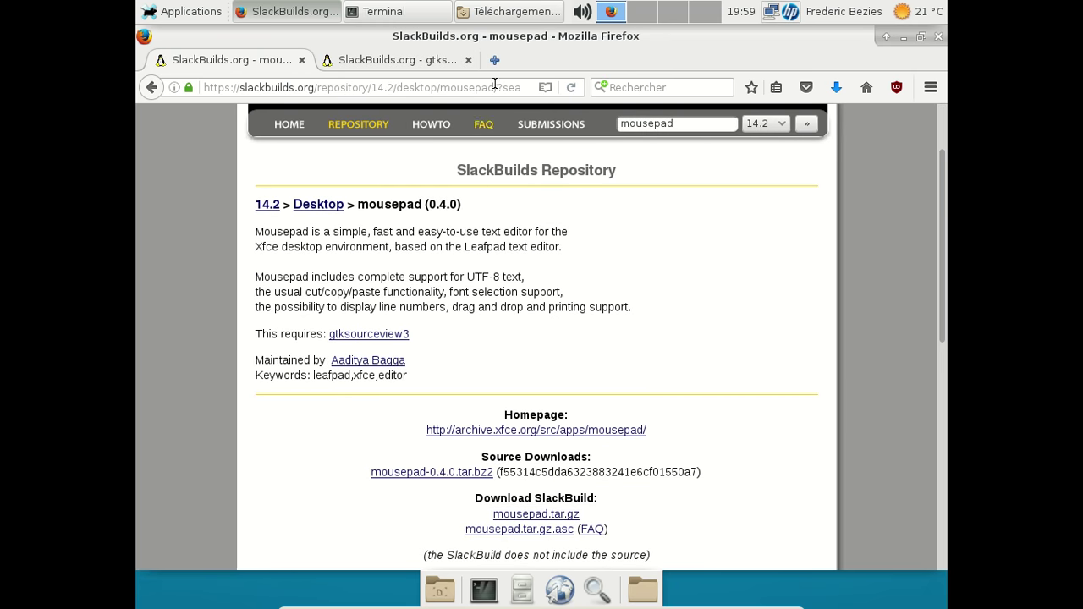
left_click(438, 66)
middle_click(352, 396)
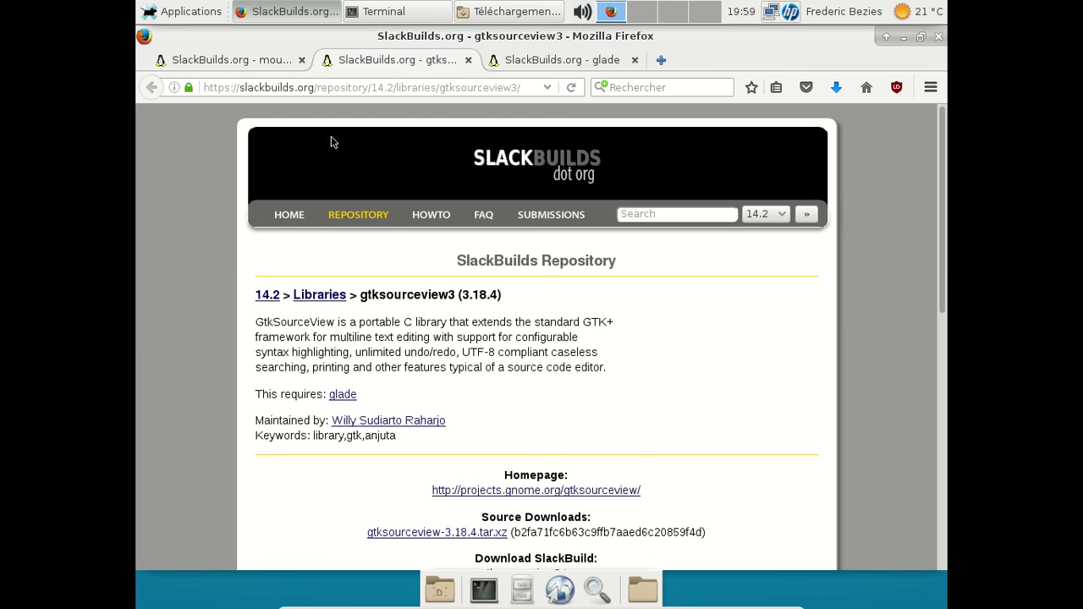
- Check the plugin's build progress in the terminal and return to the gtksourceview3 page in Firefox
key("alt+Tab")
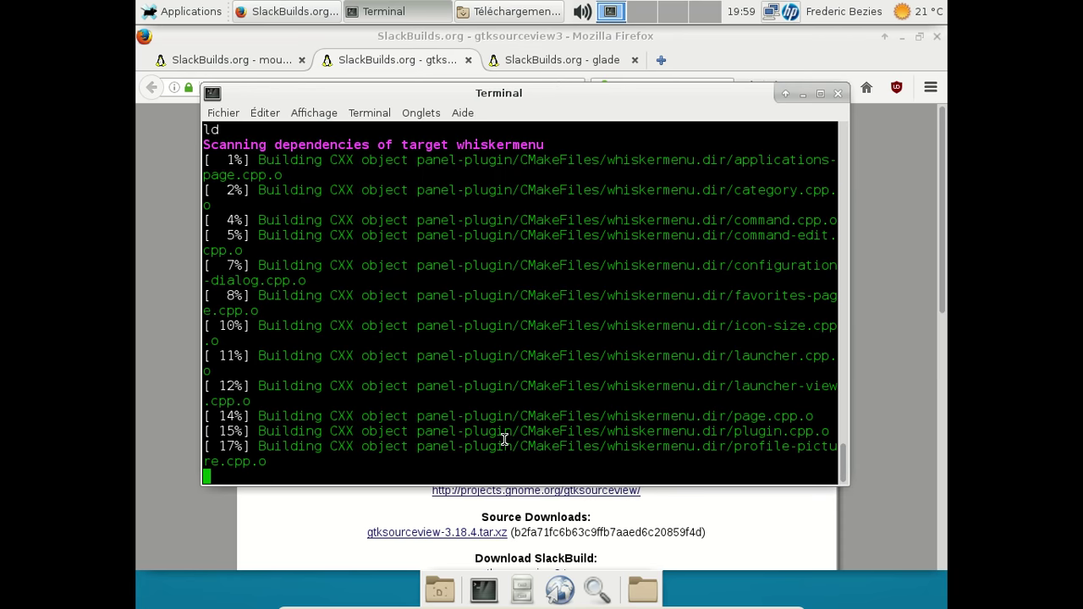
left_click(936, 277)
scroll(811, 345, "down", 3)
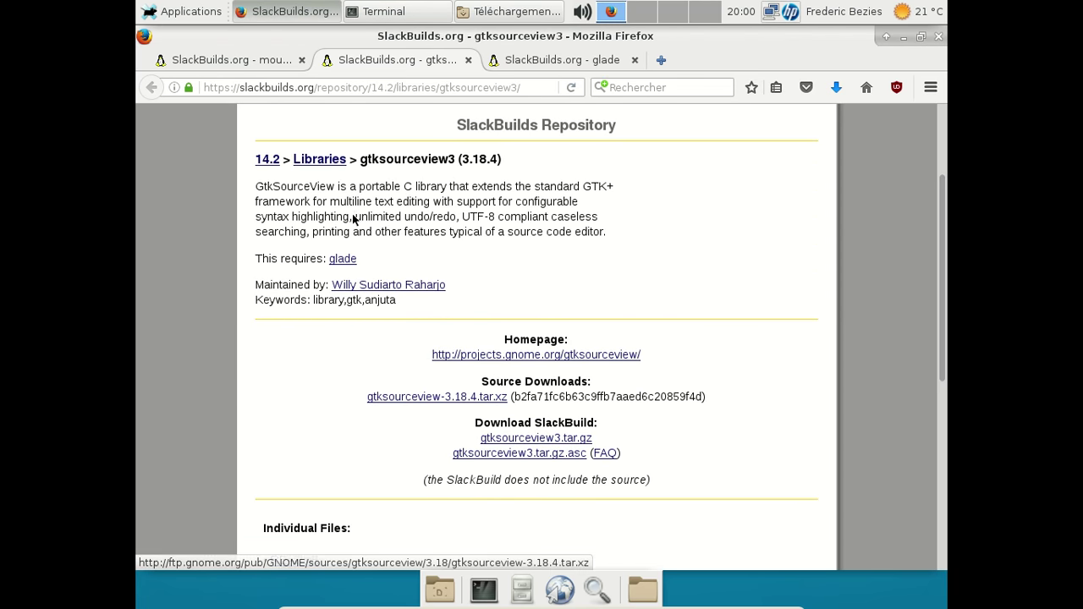
- Download the source mousepad-0.4.0.tar.bz2 and the SlackBuild archive mousepad.tar.gz from the mousepad page
left_click(250, 63)
scroll(521, 392, "down", 2)
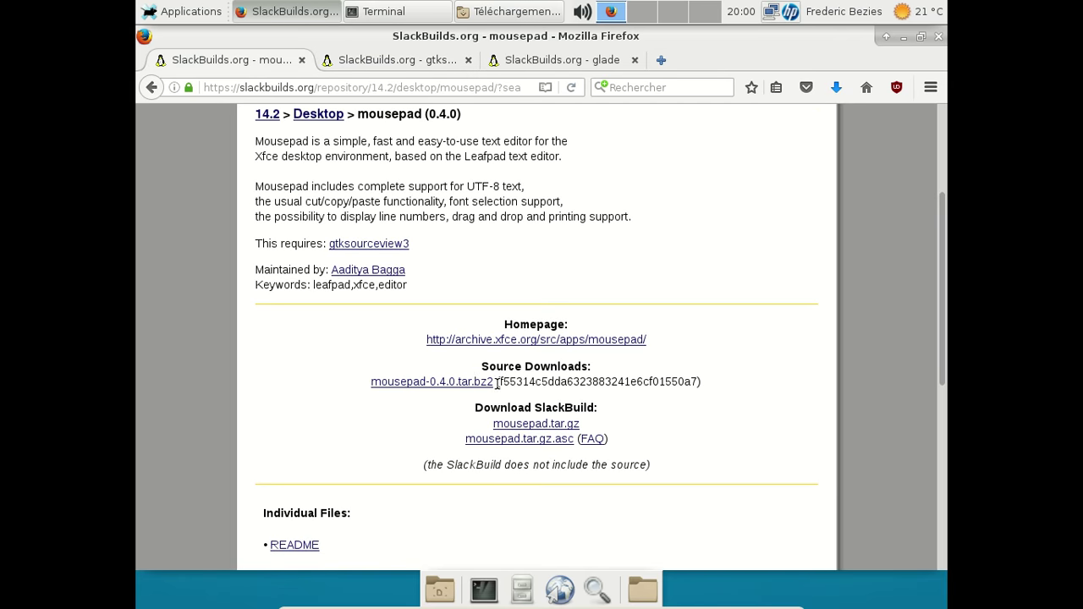
left_click(479, 382)
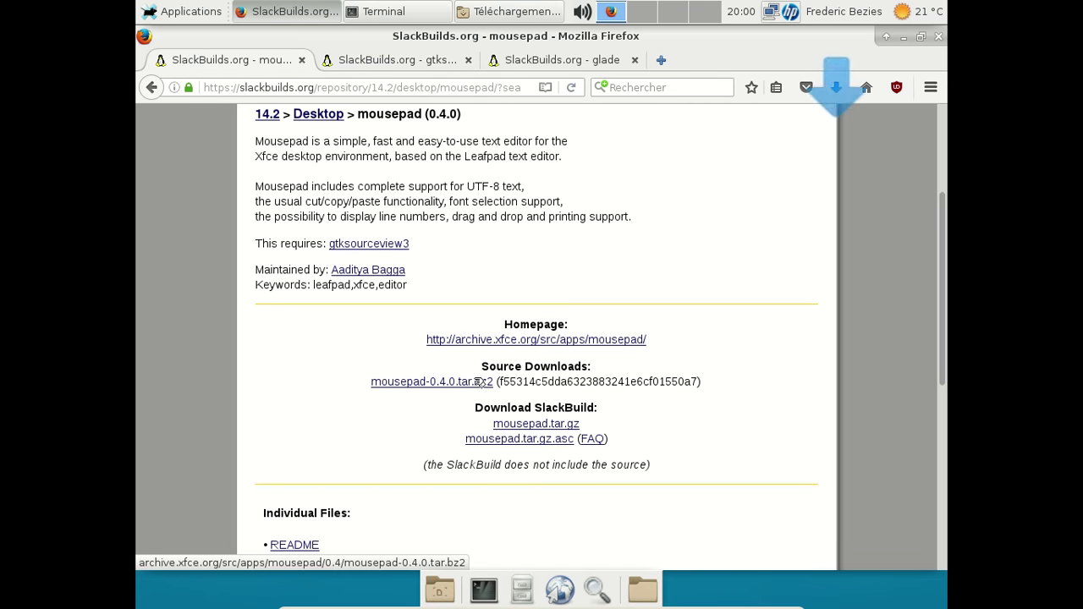
left_click(535, 424)
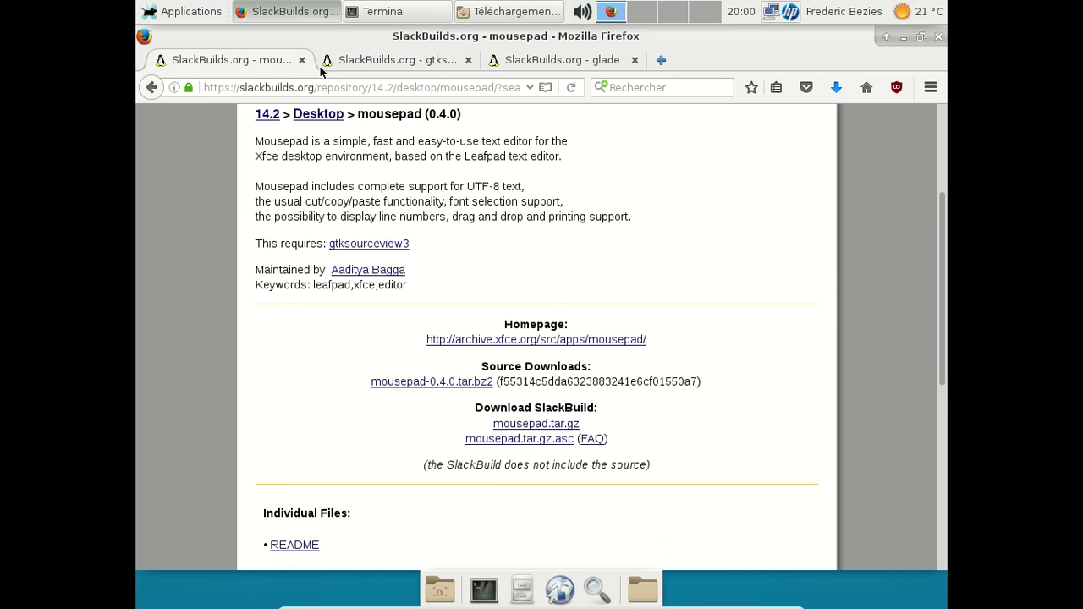
- Download gtksourceview-3.18.4.tar.xz, always saving files of this type, and gtksourceview3.tar.gz from the gtksourceview3 page
left_click(345, 57)
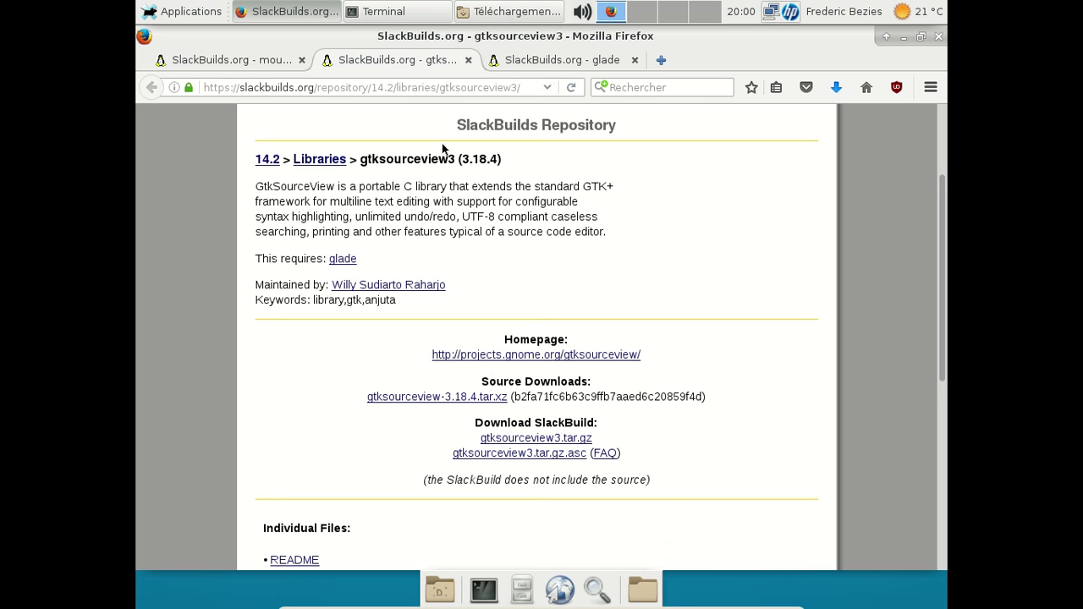
left_click(474, 401)
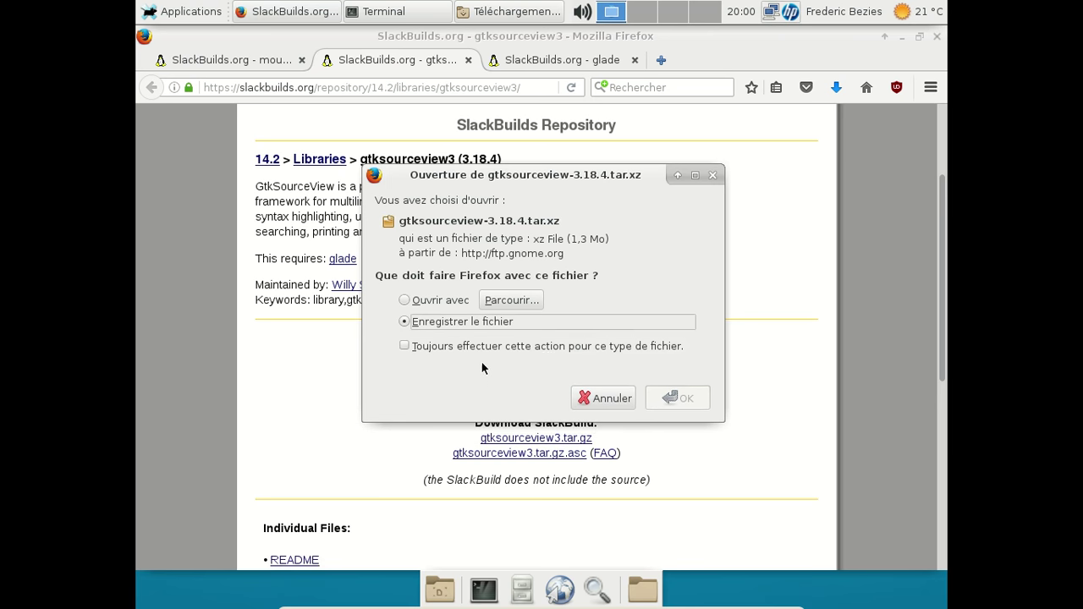
left_click(461, 346)
left_click(681, 428)
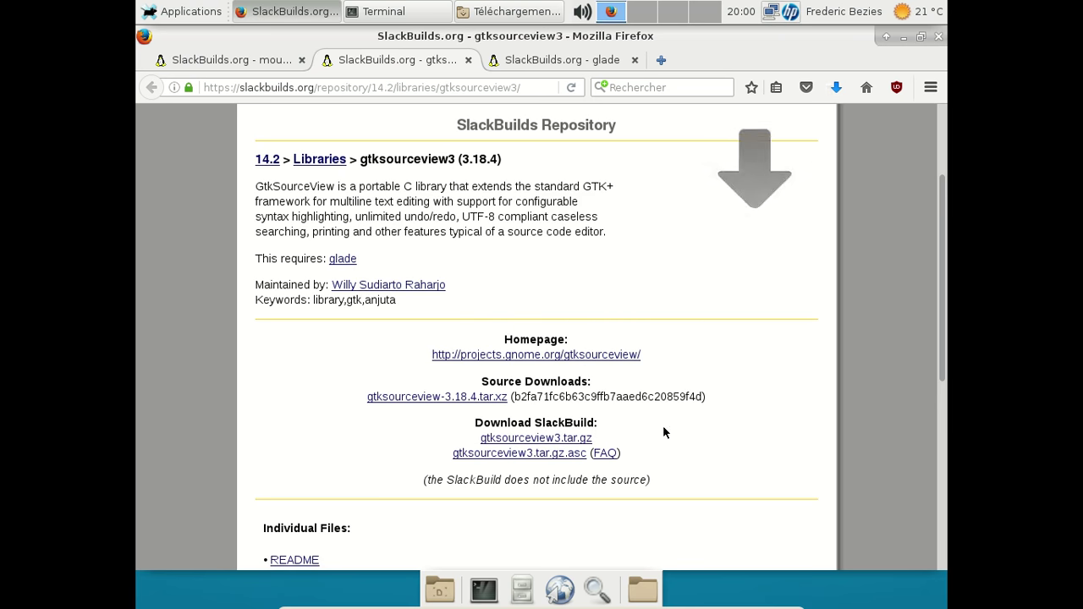
left_click(575, 441)
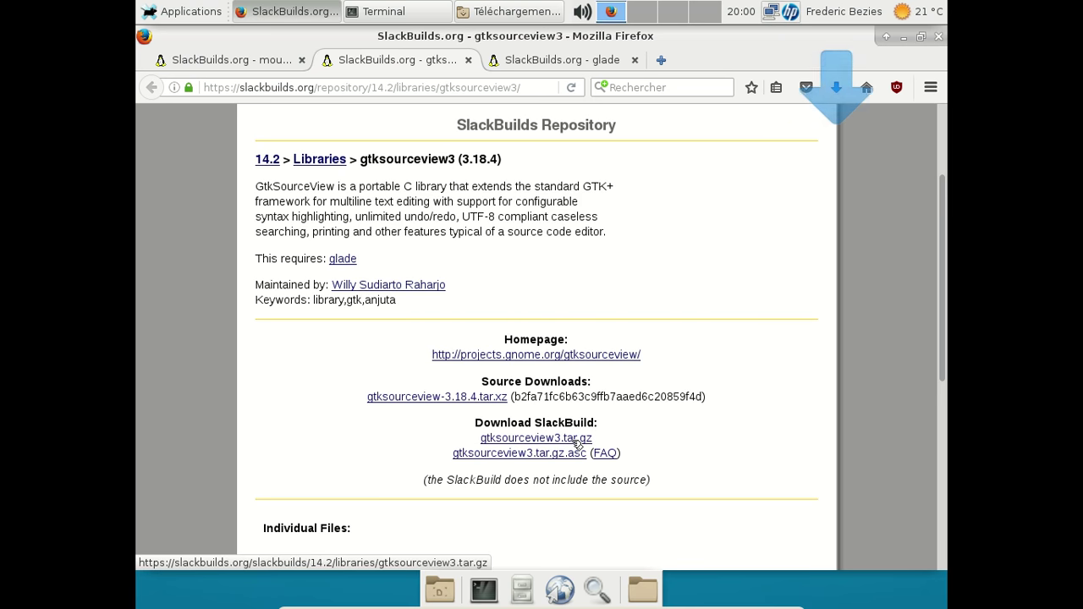
- Download glade-3.18.3.tar.xz and glade.tar.gz from the glade page, and close that tab
left_click(534, 61)
scroll(513, 382, "down", 6)
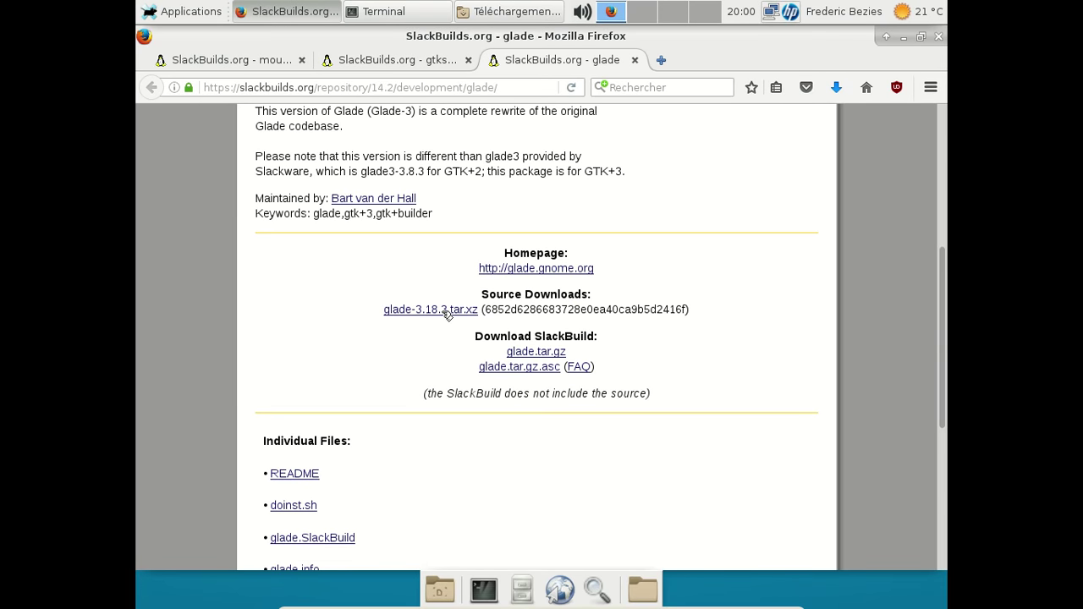
left_click(445, 311)
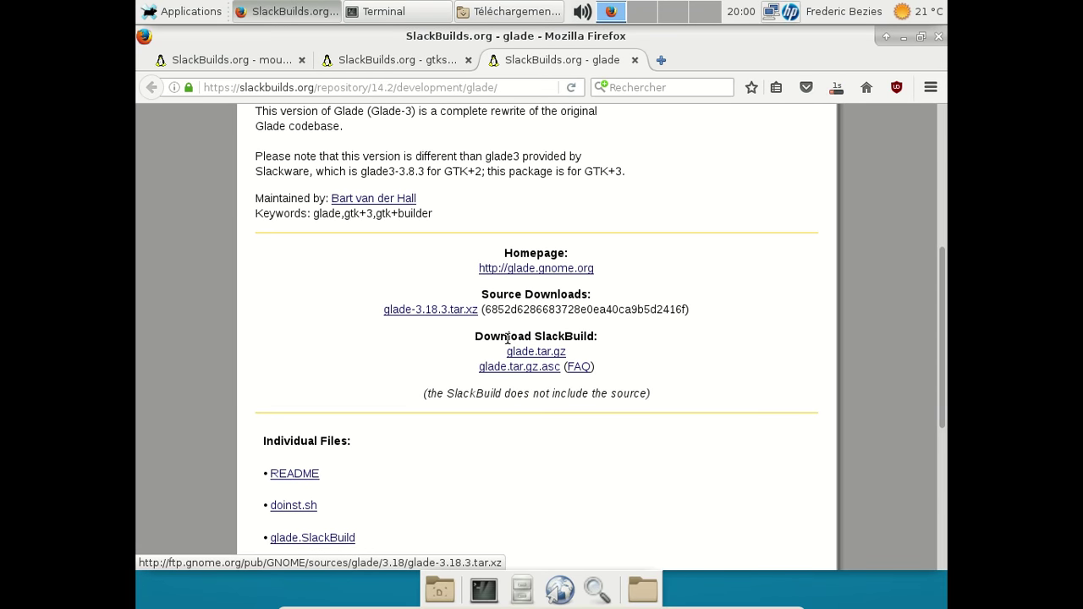
left_click(530, 354)
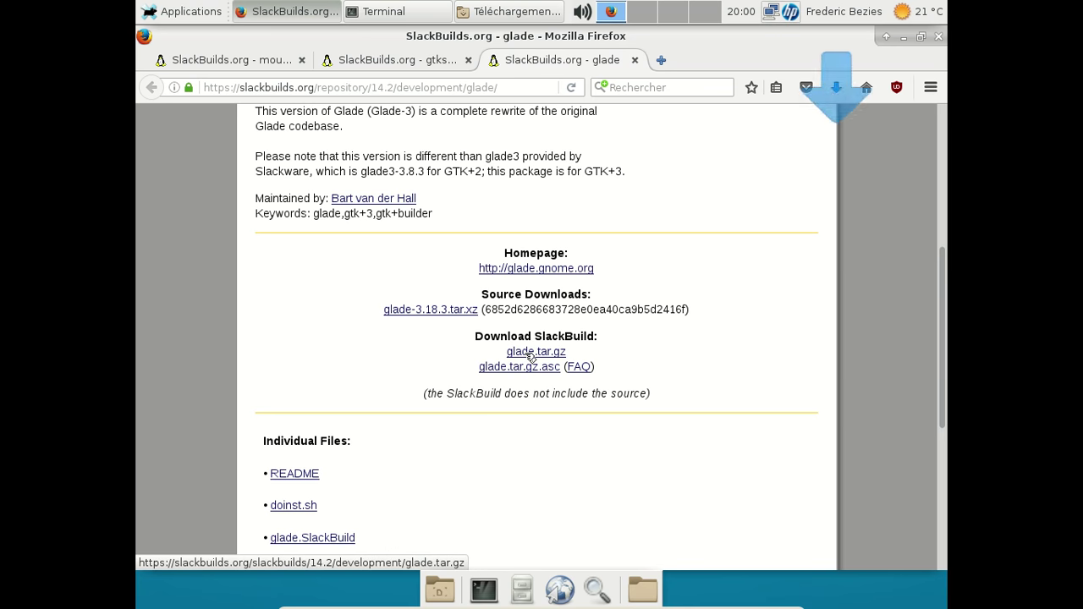
left_click(635, 59)
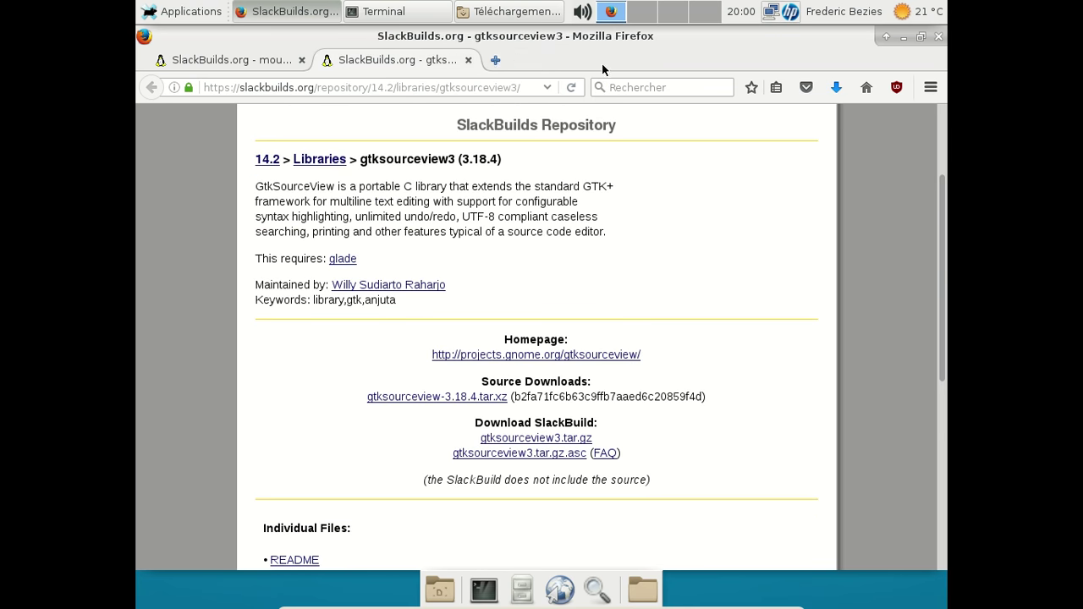
- Install /tmp/xfce4-whiskermenu-plugin-1.5.3-x86_64-1_SBo.tgz with installpkg in the terminal
key("alt+Tab")
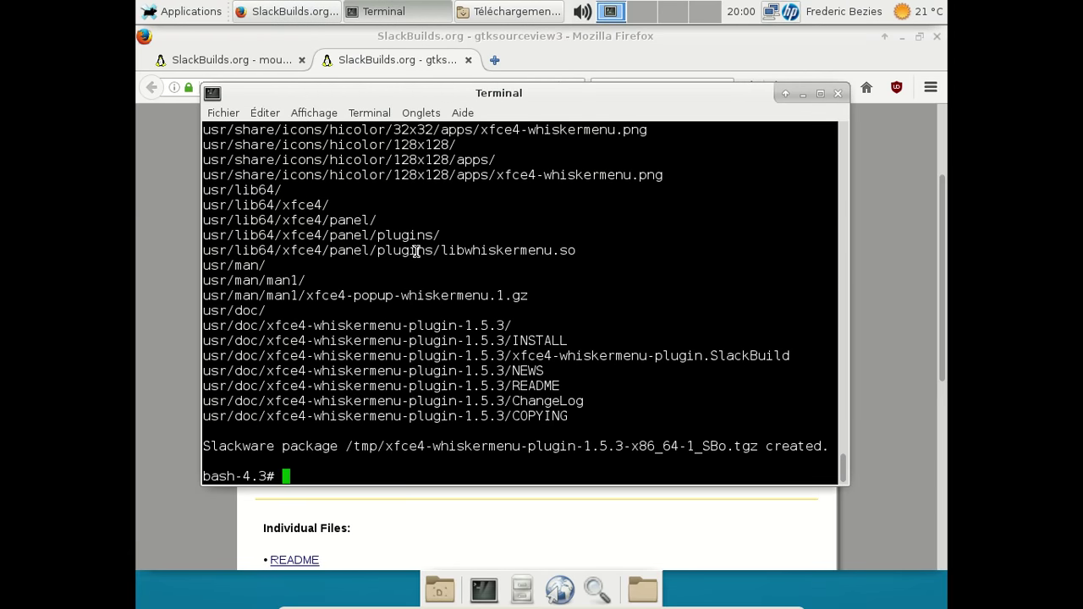
type("installpkg /tmp/x")
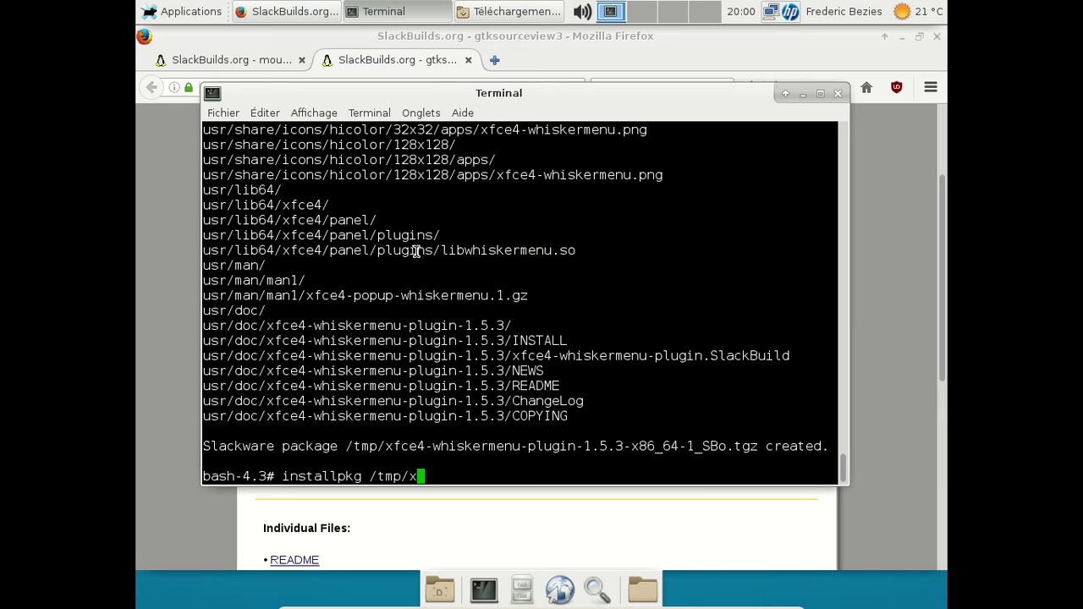
key("Tab")
key("Return")
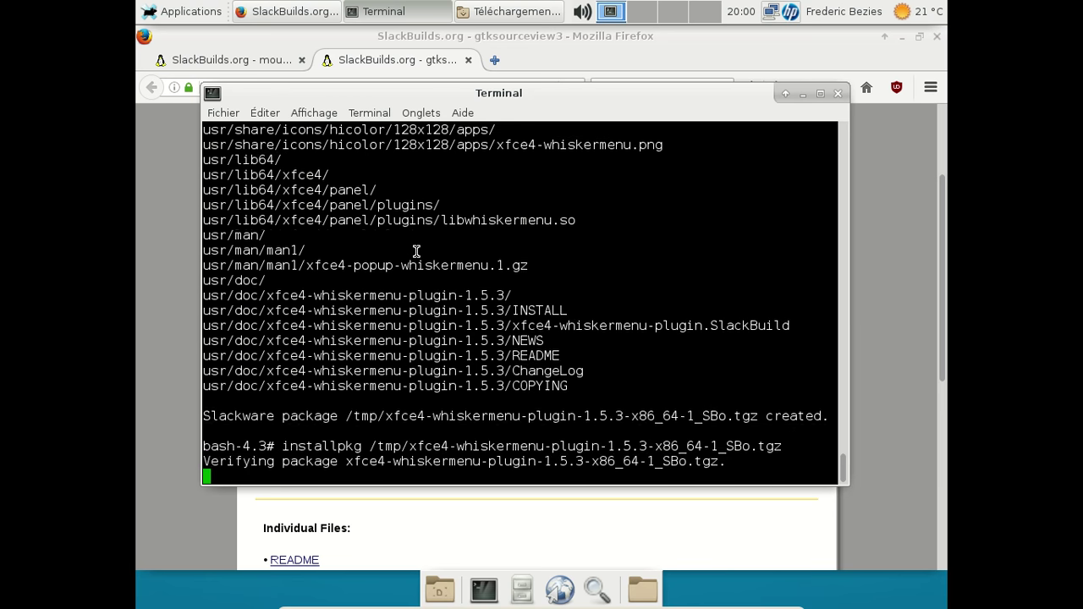
- Add the Menu Whisker item to the Xfce panel and close the new items dialog
right_click(567, 17)
mouse_move(668, 111)
left_click(804, 117)
scroll(686, 355, "down", 7)
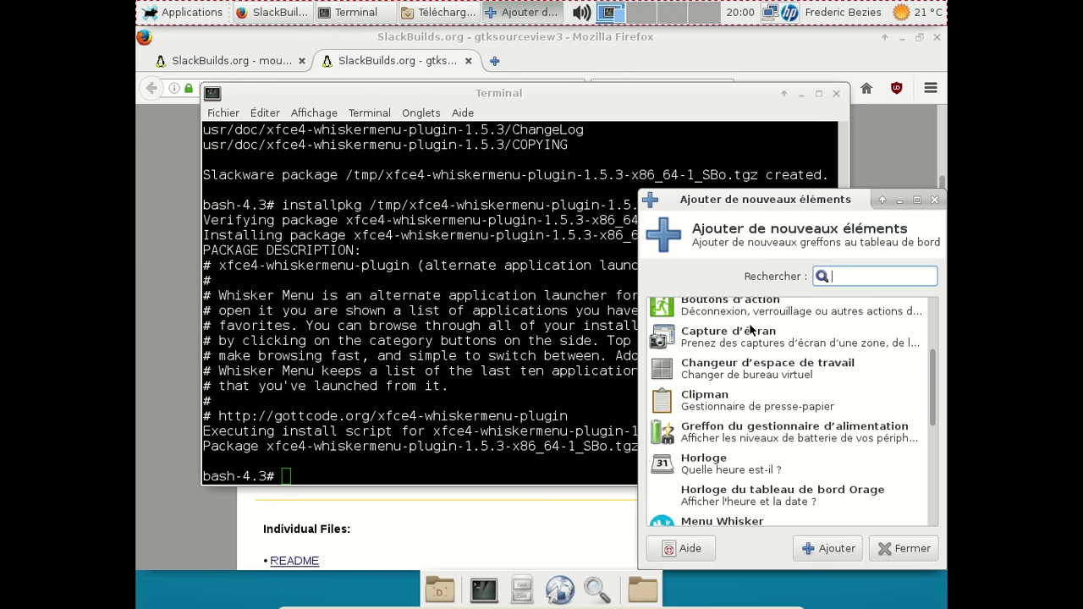
left_click(722, 389)
left_click(829, 549)
left_click(908, 551)
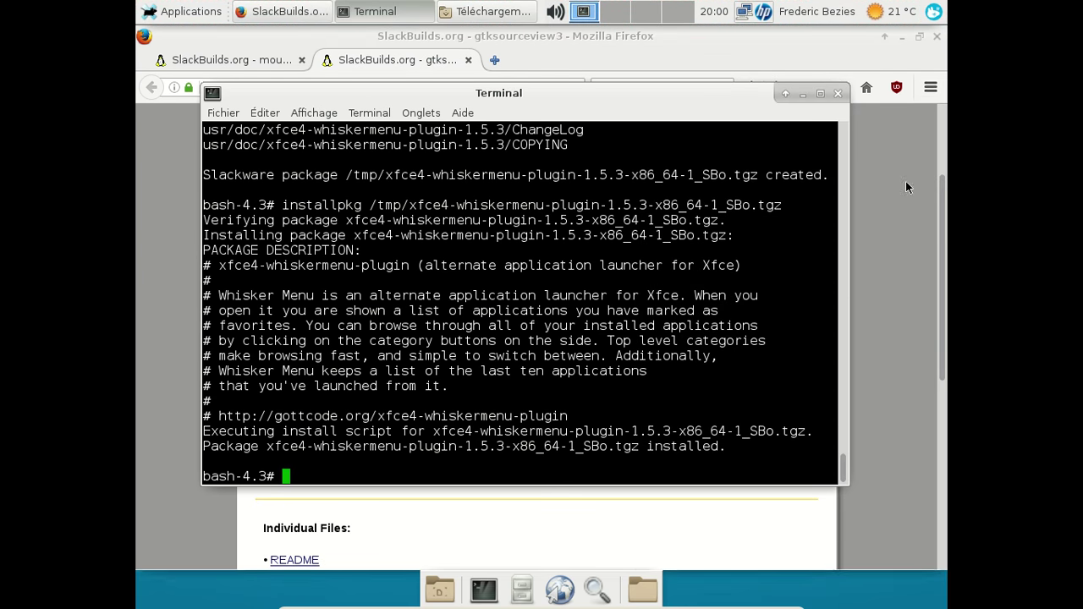
- Move the Whisker menu to the start of the panel, before the Applications menu
right_click(933, 12)
left_click(814, 81)
left_click(142, 16)
- Remove the old Applications menu from the panel and check the contents of the Whisker menu
right_click(208, 12)
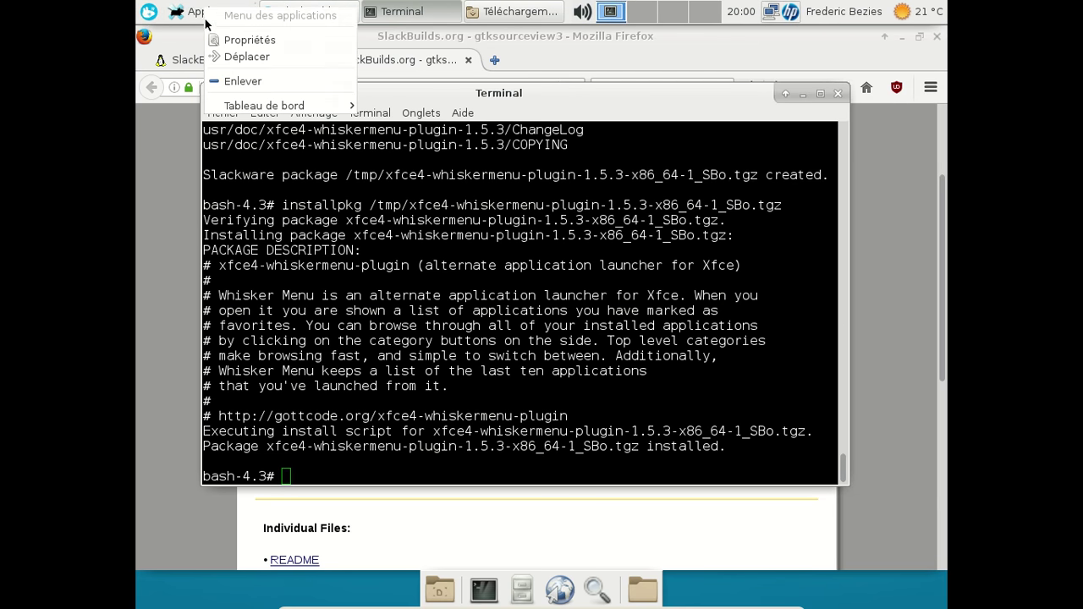
left_click(234, 83)
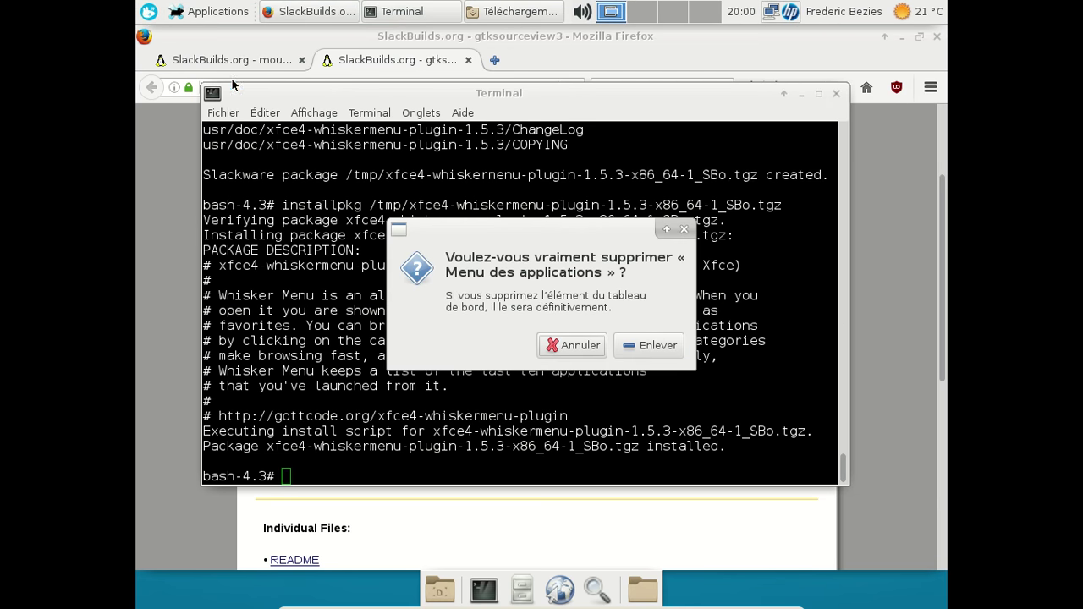
left_click(650, 345)
left_click(149, 12)
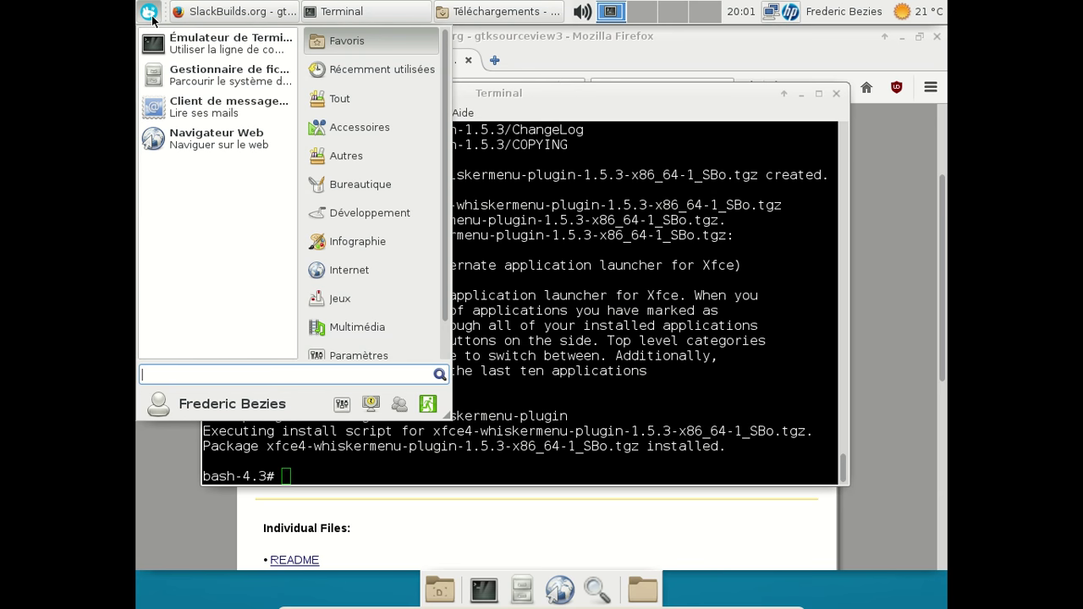
left_click(150, 17)
- Change the terminal's working directory to the parent folder with cd .
type("cd ..")
key("Return")
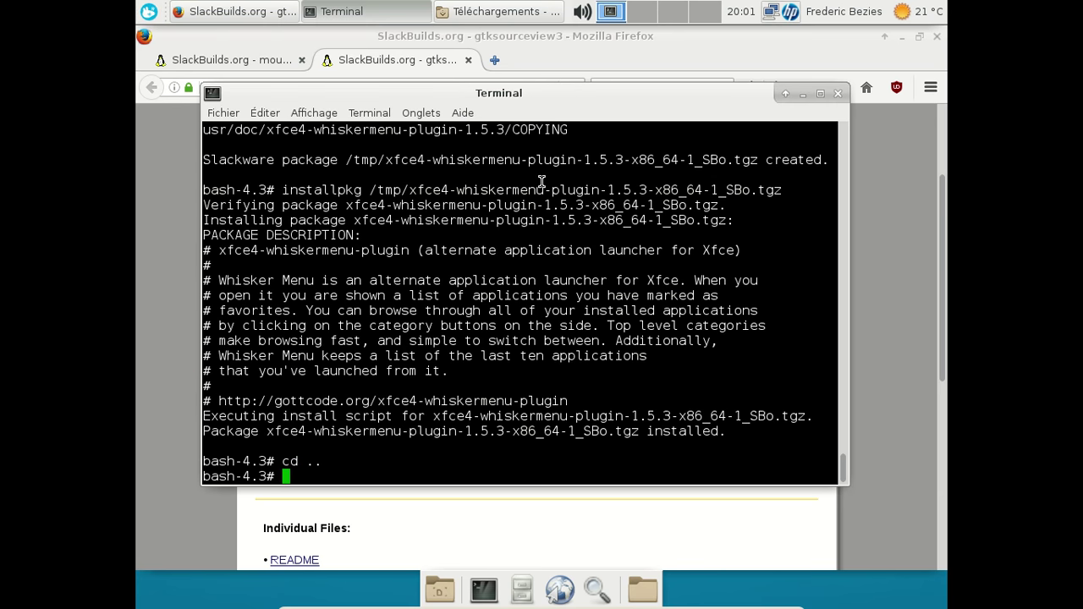
- List the files in the downloads folder and exit the root shell
type("ls")
key("Return")
type("exit")
key("Return")
- Try to extract glade.tar.gz with tar xvfz from the current folder, and list that folder's files
type("tar xvfz glade")
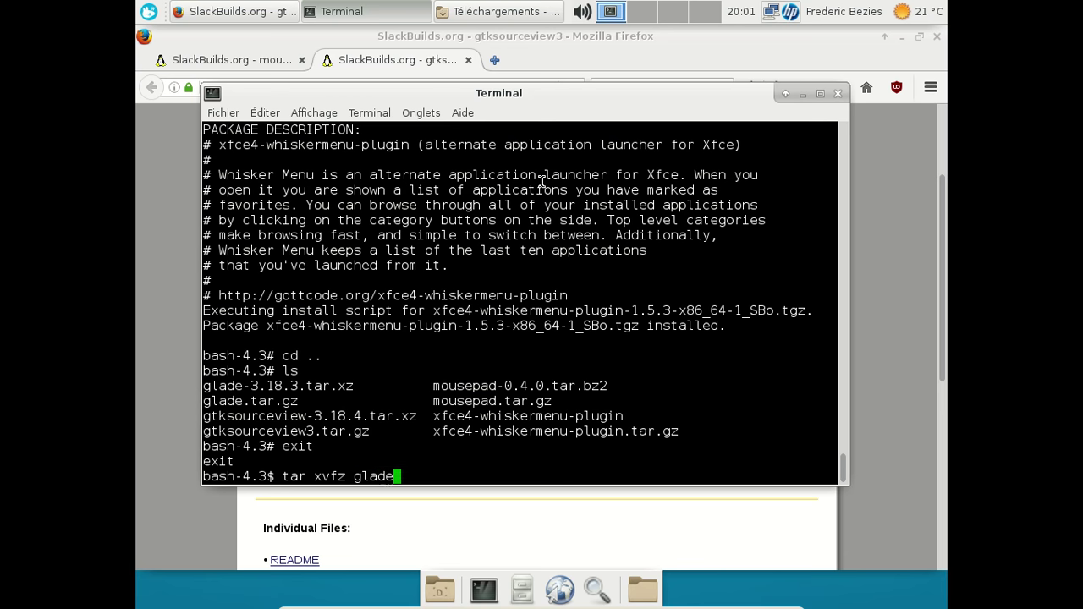
type(".tar.gz")
key("Return")
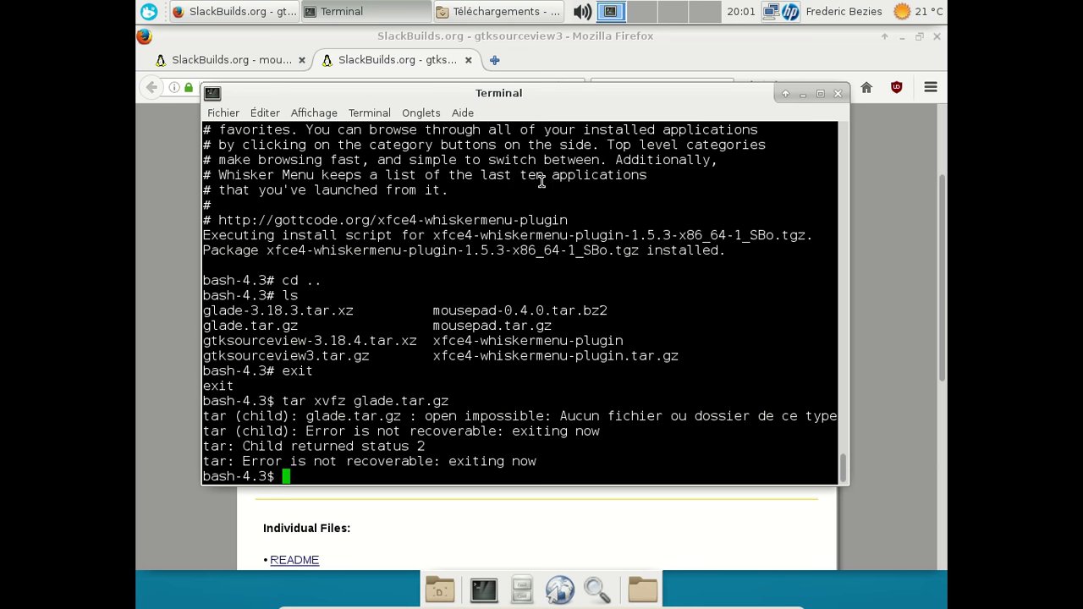
type("ls")
key("Return")
- Change to the parent folder and extract glade.tar.gz there with tar xvfz
type("cd ..")
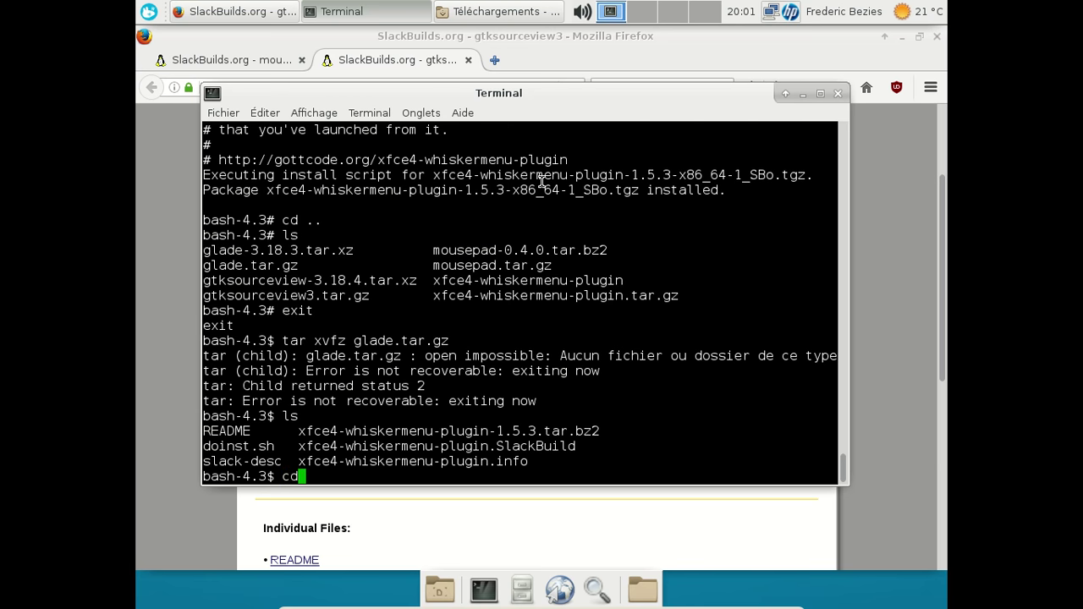
key("Return")
type("ls")
key("Up")
key("Up")
key("Up")
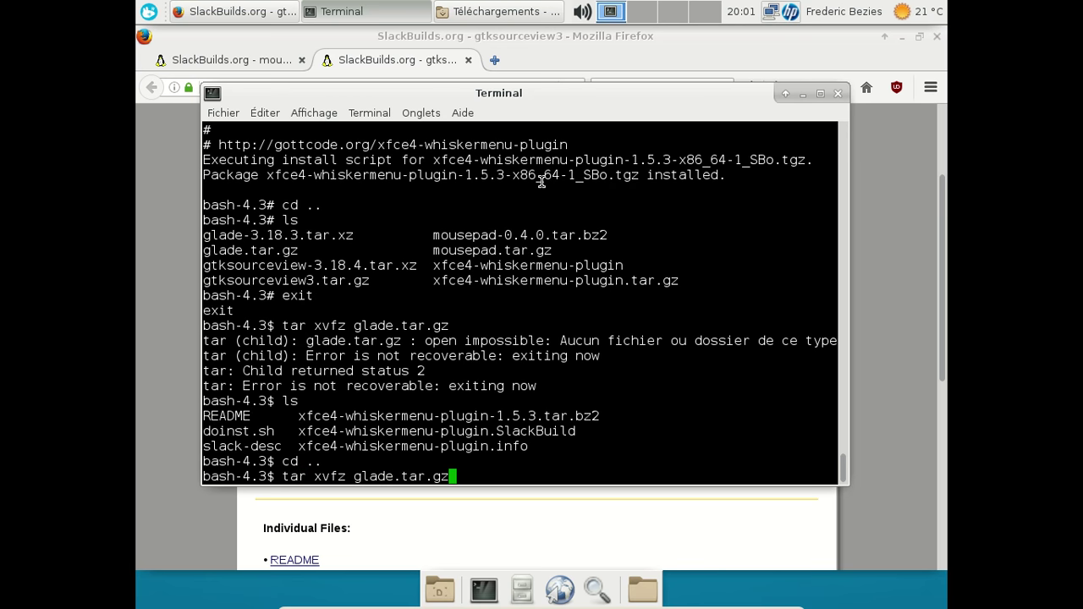
key("Return")
- Change into the glade folder and switch to the root account with su, entering the root password
type("cd glade")
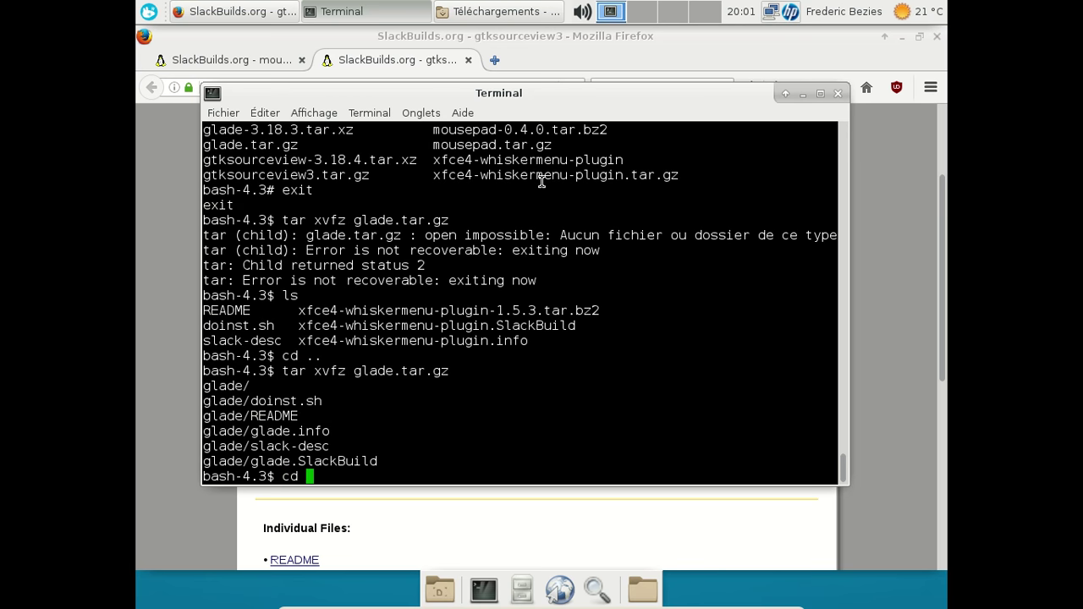
key("Return")
type("su")
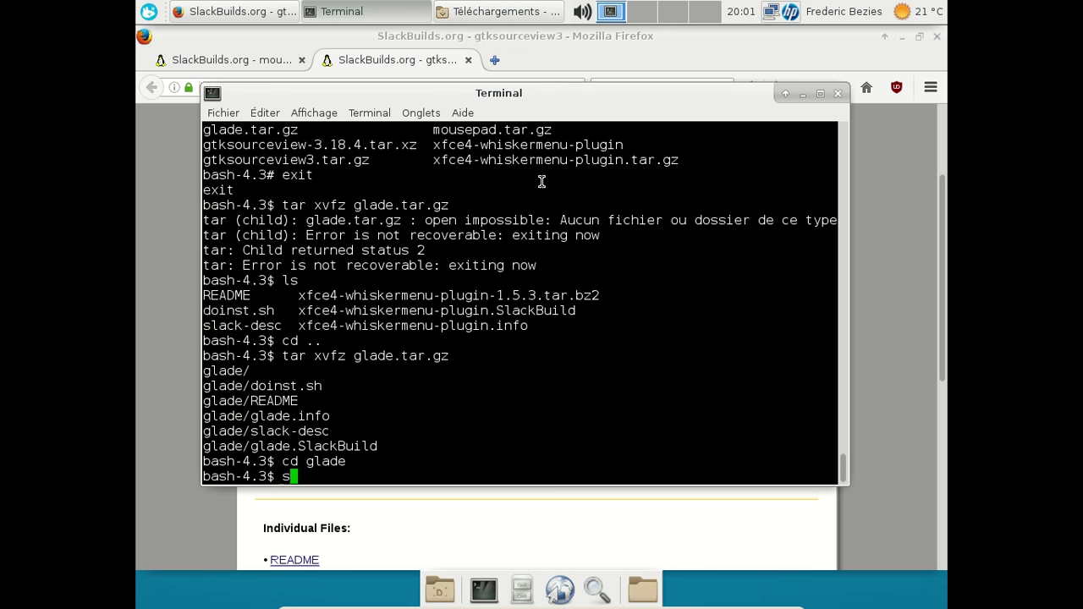
key("Return")
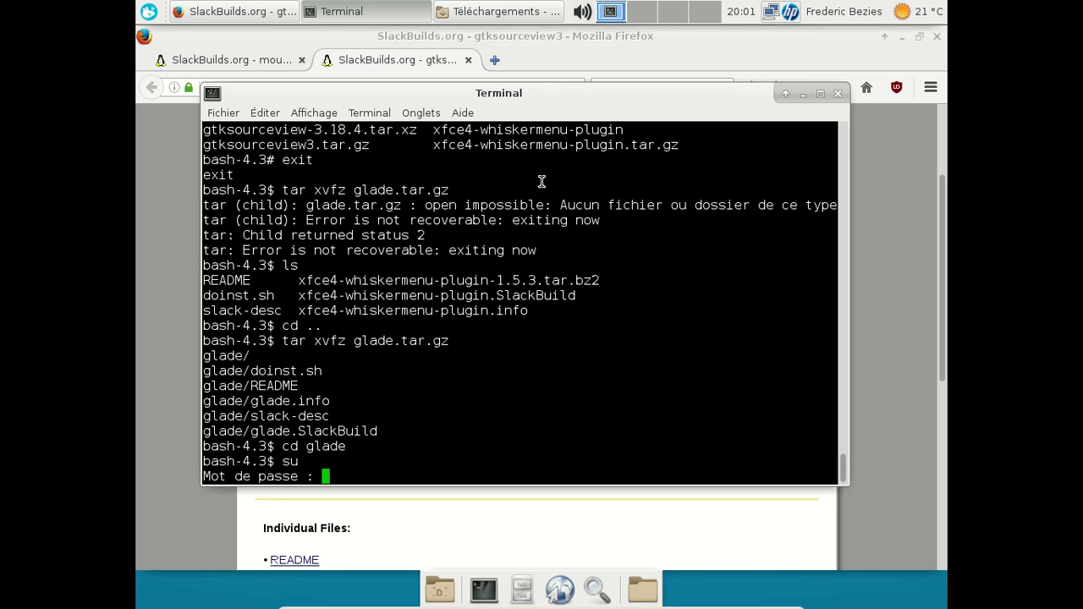
key("Return")
- Try to build the glade package by running ./glade.SlackBuild
key("Up")
key("Up")
key("Up")
key("Up")
key("Up")
key("Down")
key("BackSpace")
key("BackSpace")
key("BackSpace")
key("BackSpace")
key("BackSpace")
key("BackSpace")
key("BackSpace")
key("BackSpace")
key("BackSpace")
key("BackSpace")
key("BackSpace")
key("BackSpace")
key("BackSpace")
key("BackSpace")
key("BackSpace")
key("BackSpace")
key("BackSpace")
key("BackSpace")
key("BackSpace")
key("BackSpace")
key("BackSpace")
key("BackSpace")
key("BackSpace")
key("BackSpace")
key("BackSpace")
key("BackSpace")
key("BackSpace")
key("BackSpace")
key("BackSpace")
key("BackSpace")
key("BackSpace")
key("BackSpace")
key("BackSpace")
key("BackSpace")
key("BackSpace")
key("BackSpace")
type("glade.SlackBuild")
key("Return")
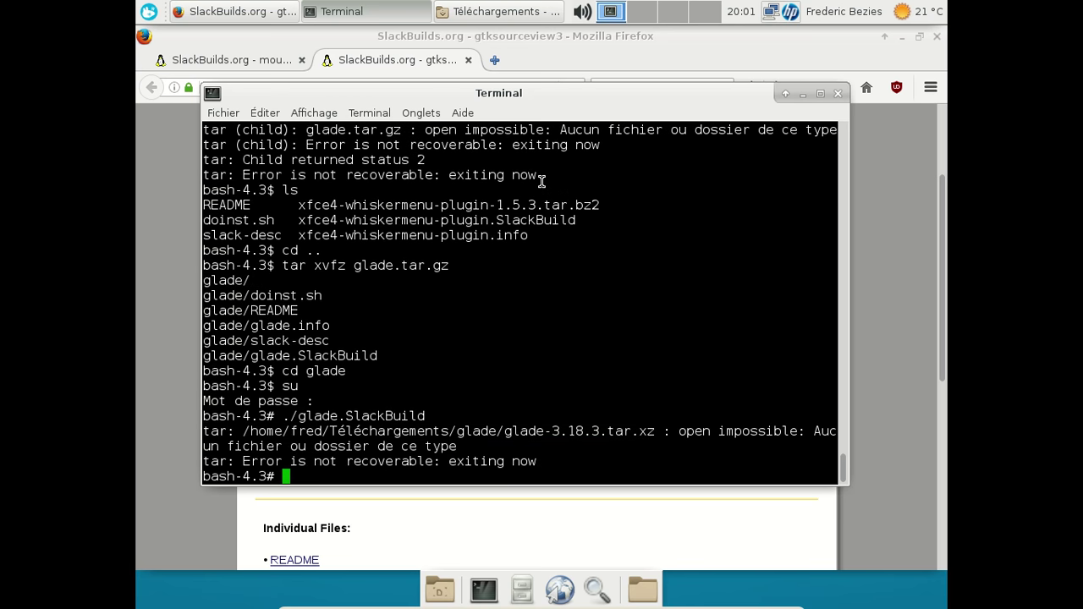
- Move the glade-3.18.3.tar.xz source archive into the glade folder with mc, and exit mc
type("mc")
key("Return")
key("Tab")
key("Down")
key("Down")
key("Down")
key("Down")
key("Down")
key("Up")
key("Up")
key("Up")
key("Down")
key("F6")
key("Return")
type("exit")
key("Return")
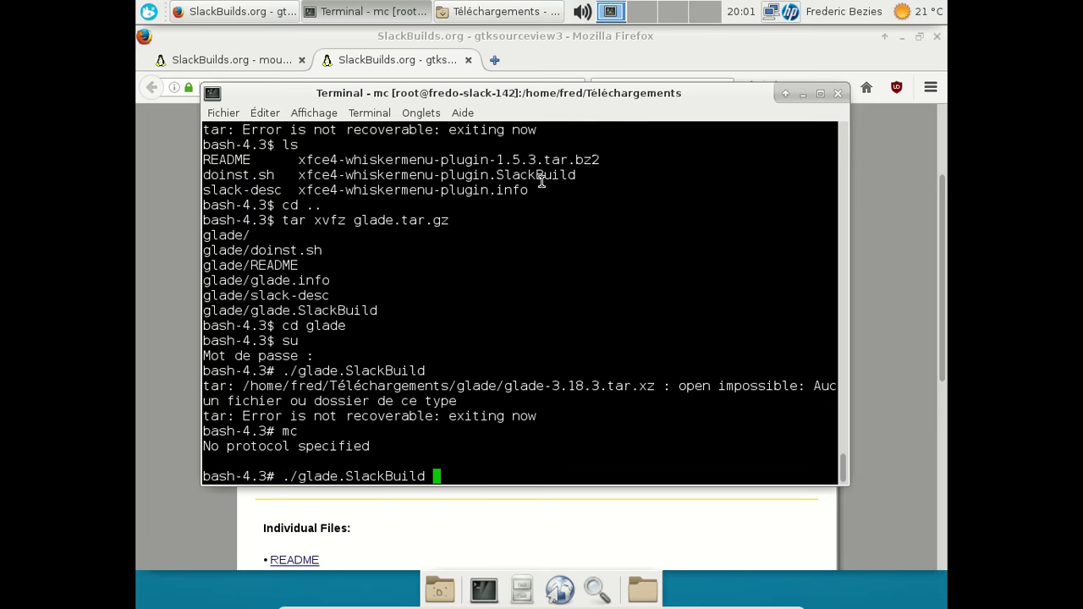
- Run ./glade.SlackBuild again from the glade folder and open a second terminal tab while it compiles
key("Return")
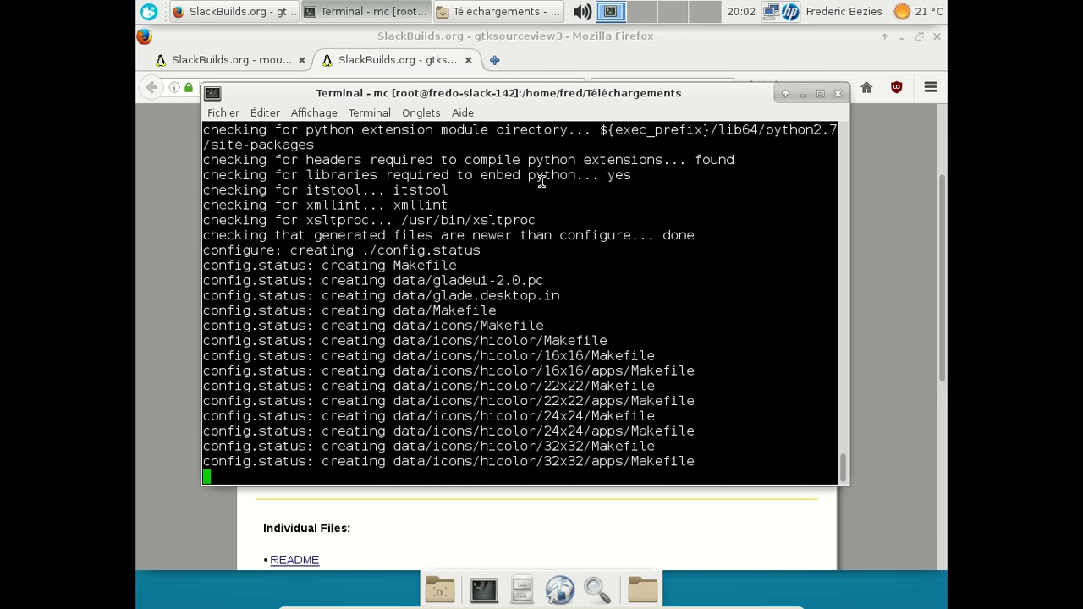
key("ctrl+t")
key("ctrl+shift+t")
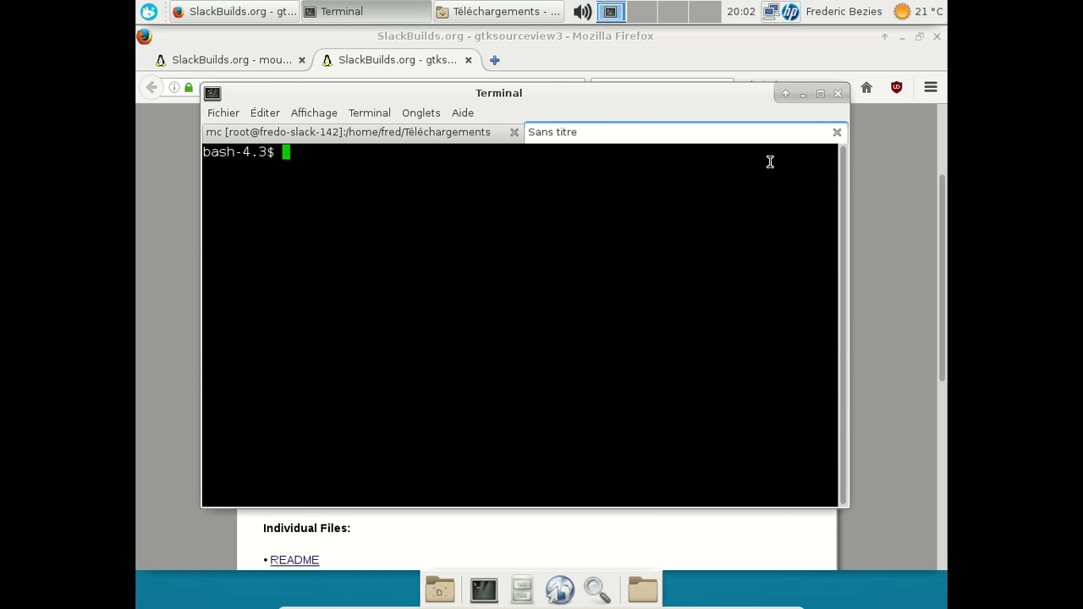
- Switch to Firefox, search for alienbob in a new tab, look at the Alien Pastures blog and return to the results
left_click(893, 152)
left_click(494, 61)
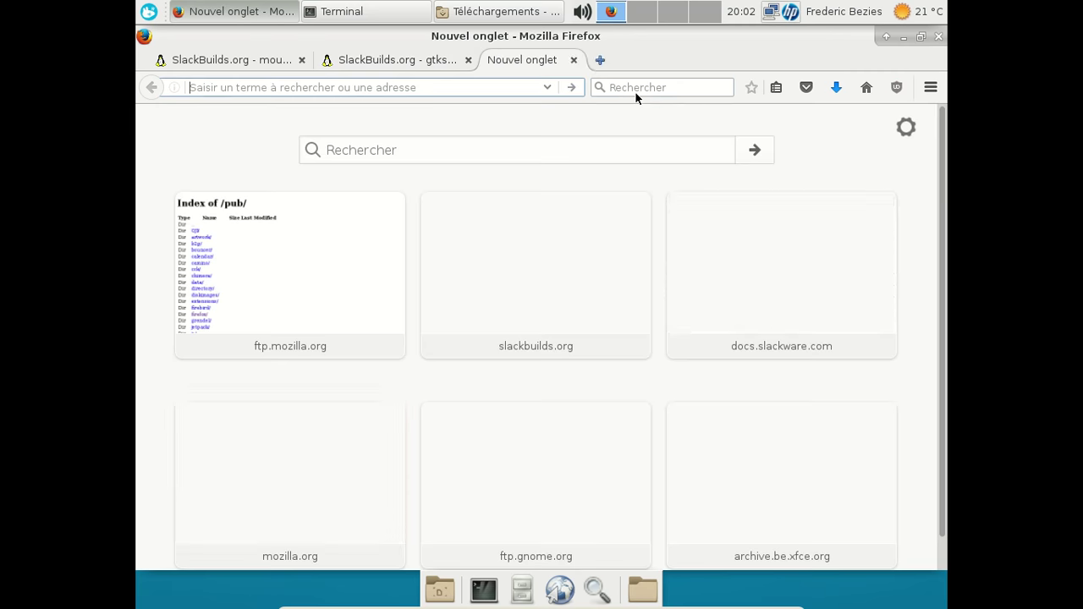
left_click(631, 88)
type("alienbo")
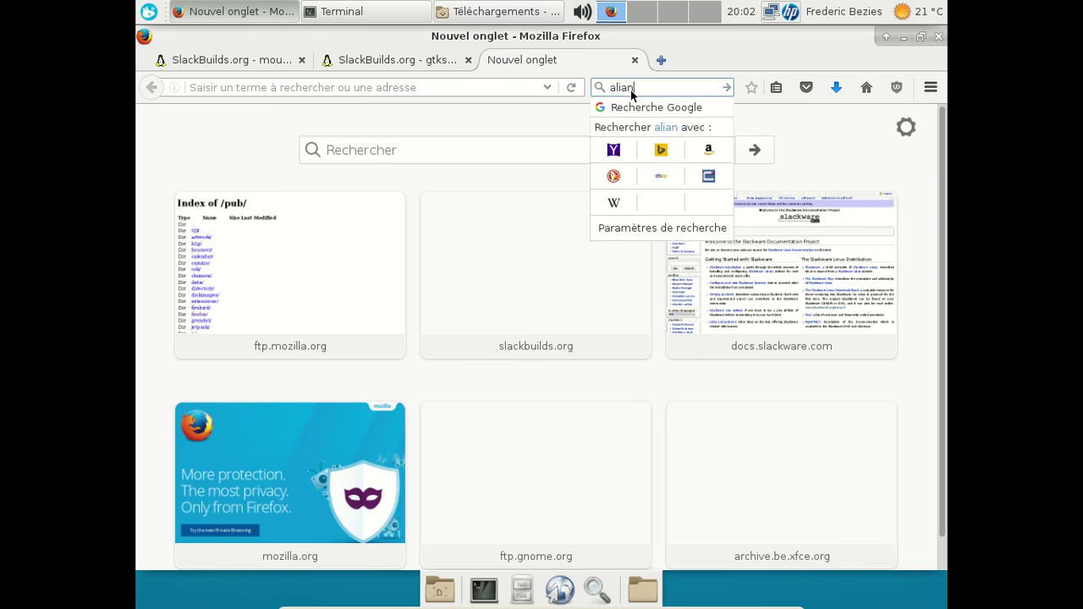
type("b")
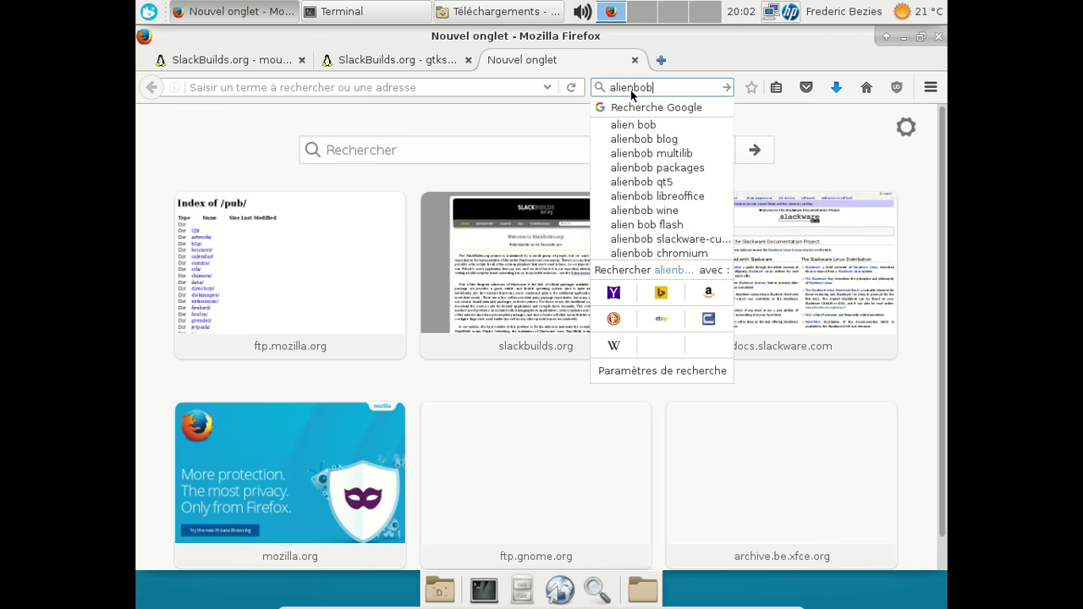
key("Return")
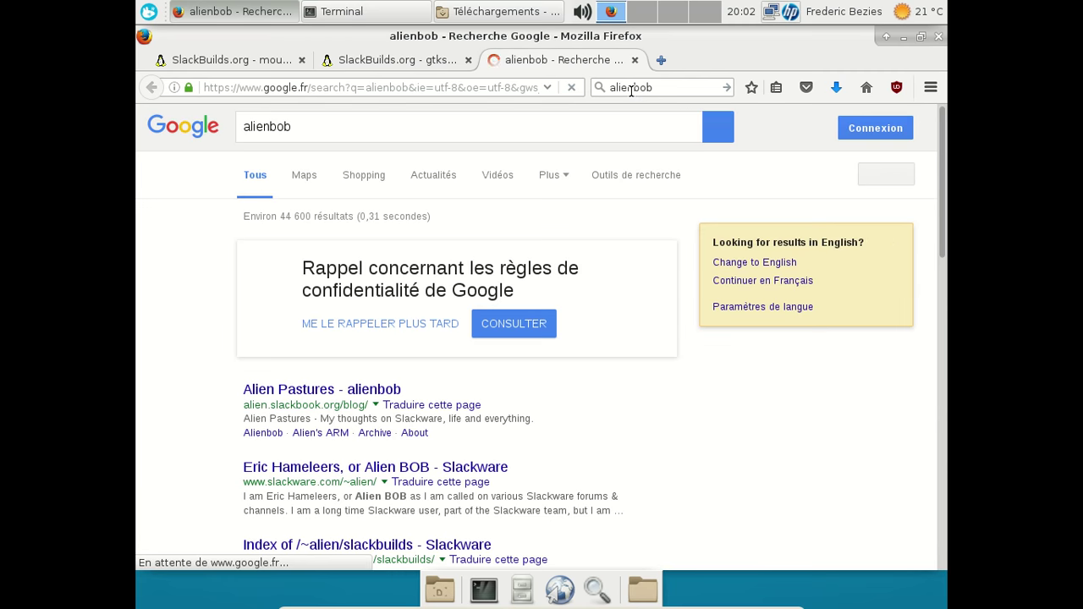
left_click(337, 391)
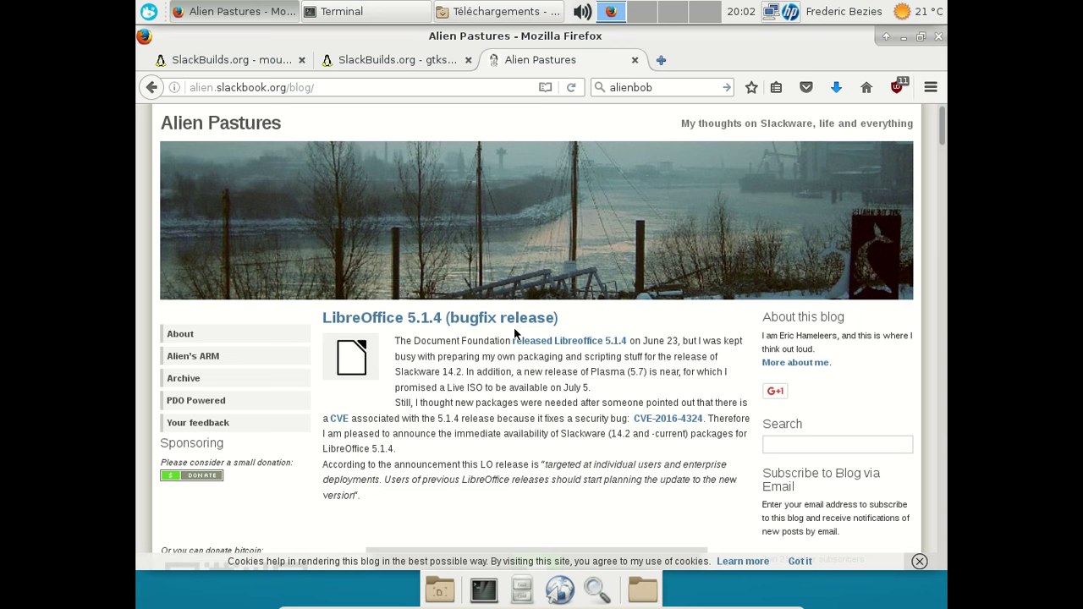
left_click(153, 88)
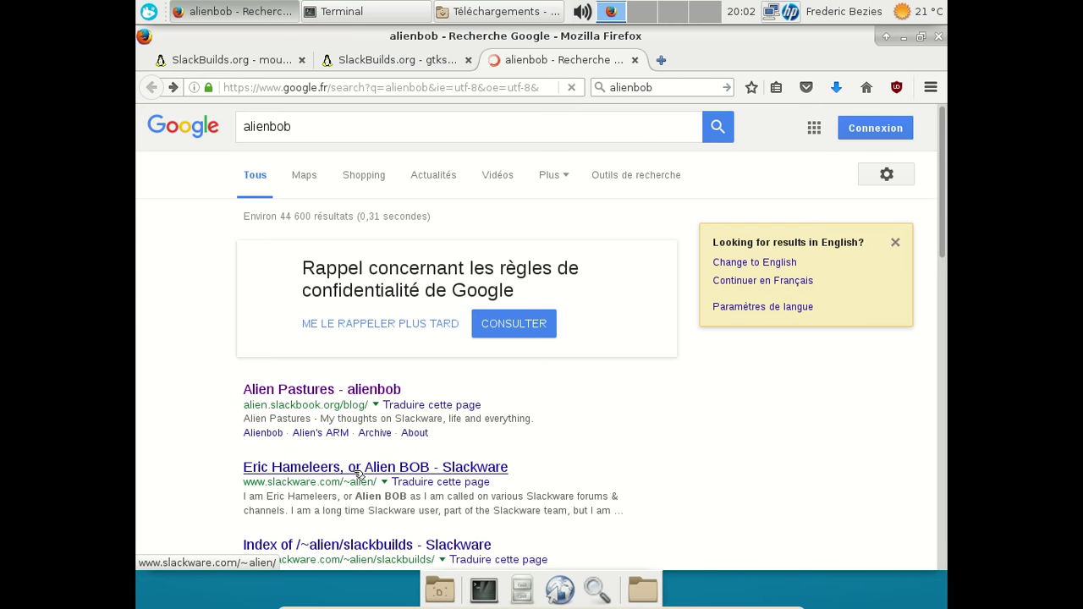
- Open the Alien BOB Slackware result in a new tab and follow its link to the slackbuilds index
middle_click(356, 473)
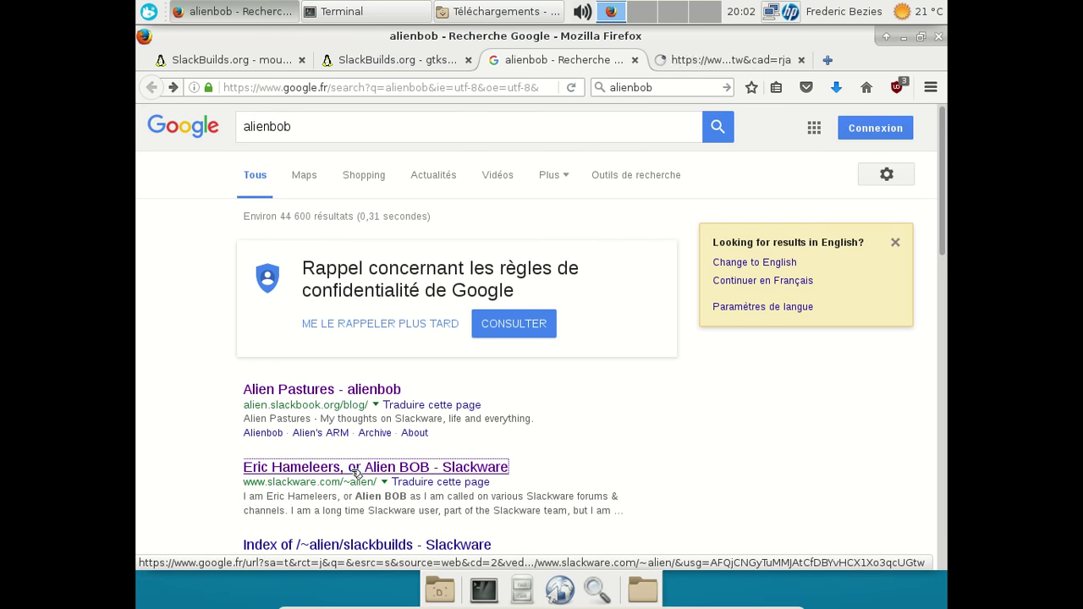
left_click(696, 59)
scroll(620, 309, "down", 4)
left_click(310, 338)
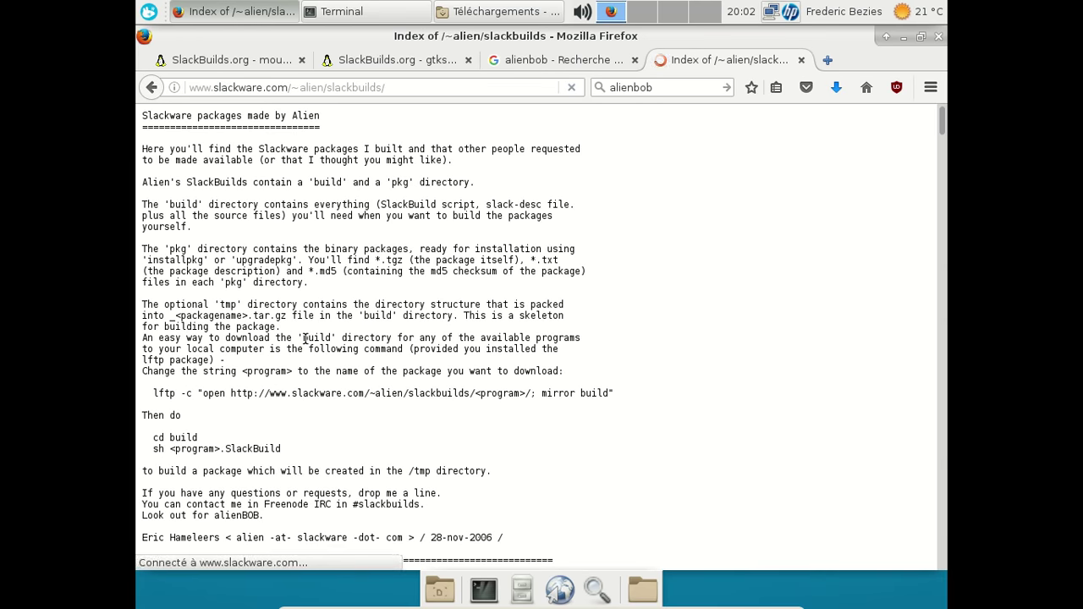
- Browse the introduction and the alphabetical package directories in Alien BOB's slackbuilds index
scroll(309, 339, "down", 6)
scroll(305, 338, "down", 13)
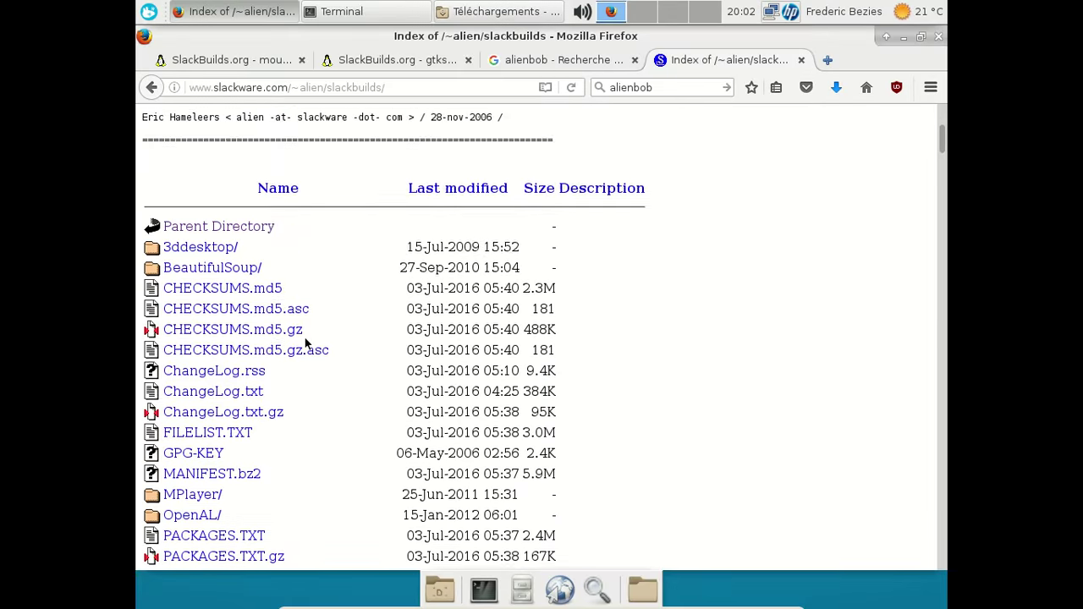
scroll(307, 344, "down", 5)
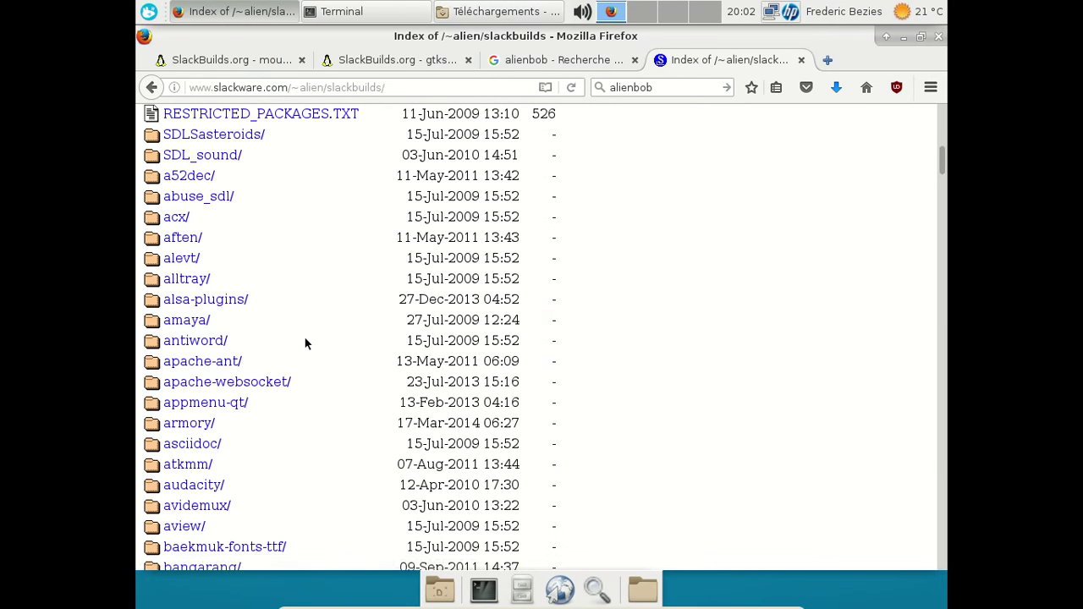
scroll(306, 343, "down", 2)
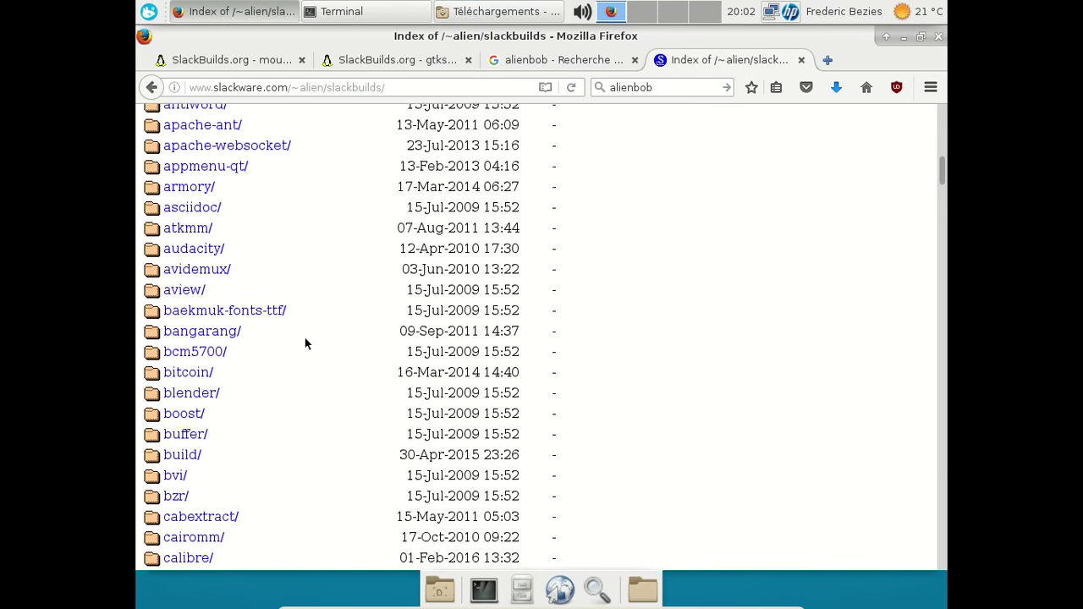
scroll(296, 336, "down", 5)
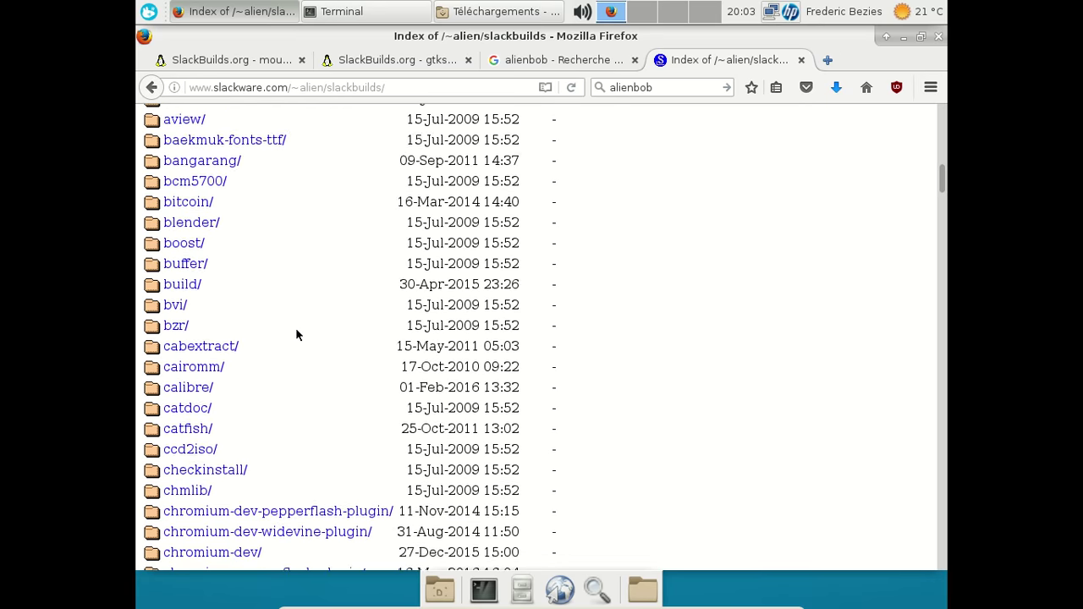
scroll(296, 335, "down", 4)
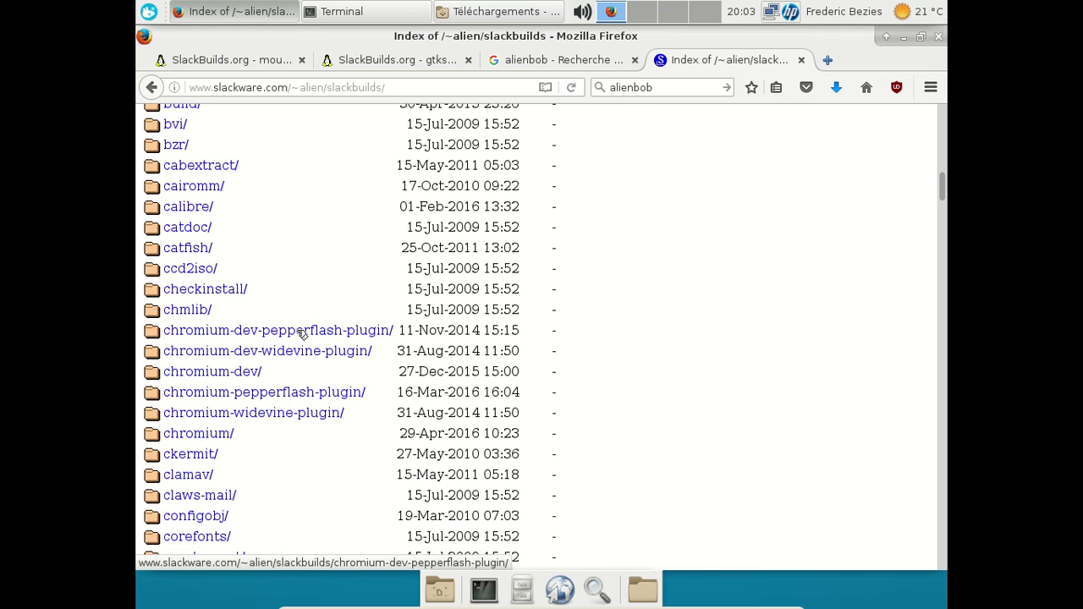
scroll(296, 335, "down", 16)
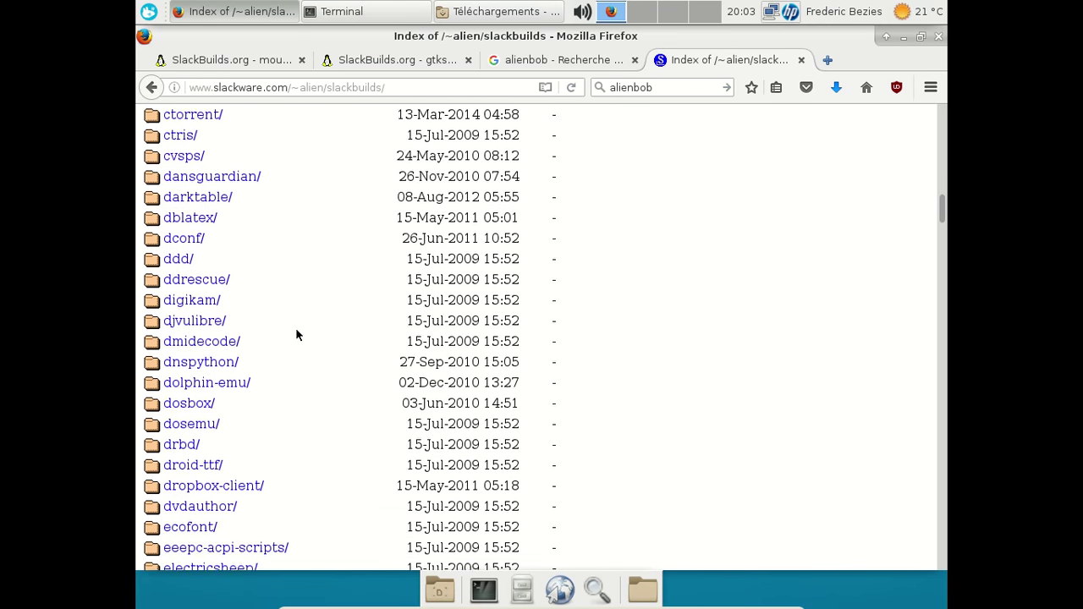
scroll(297, 335, "down", 4)
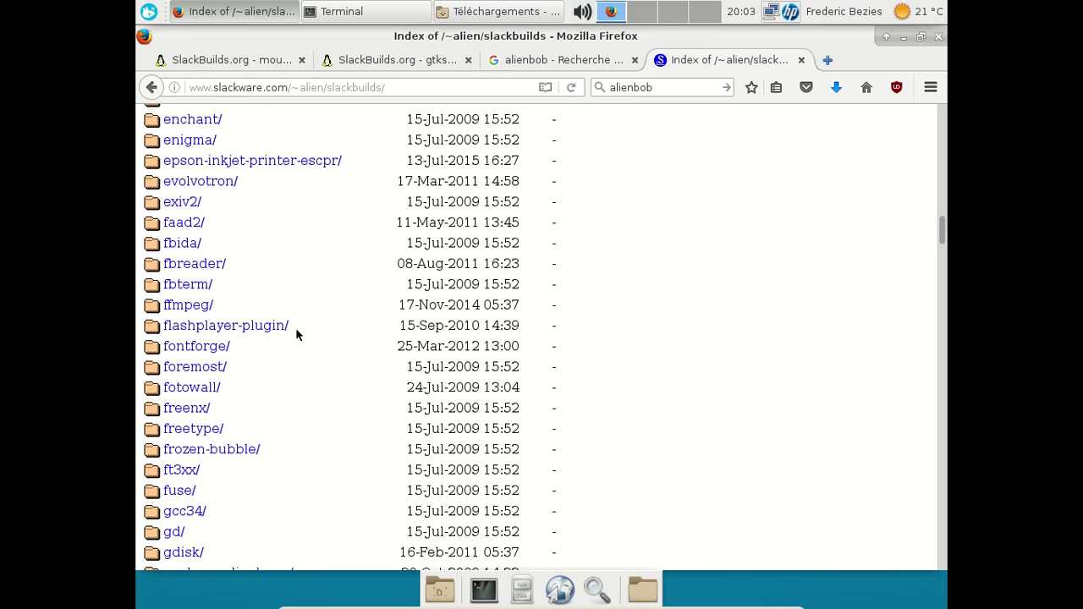
- Search for slackpkg plus in a new browser tab and open the Slackpkg+ plugin page on slakfinder.org
left_click(826, 60)
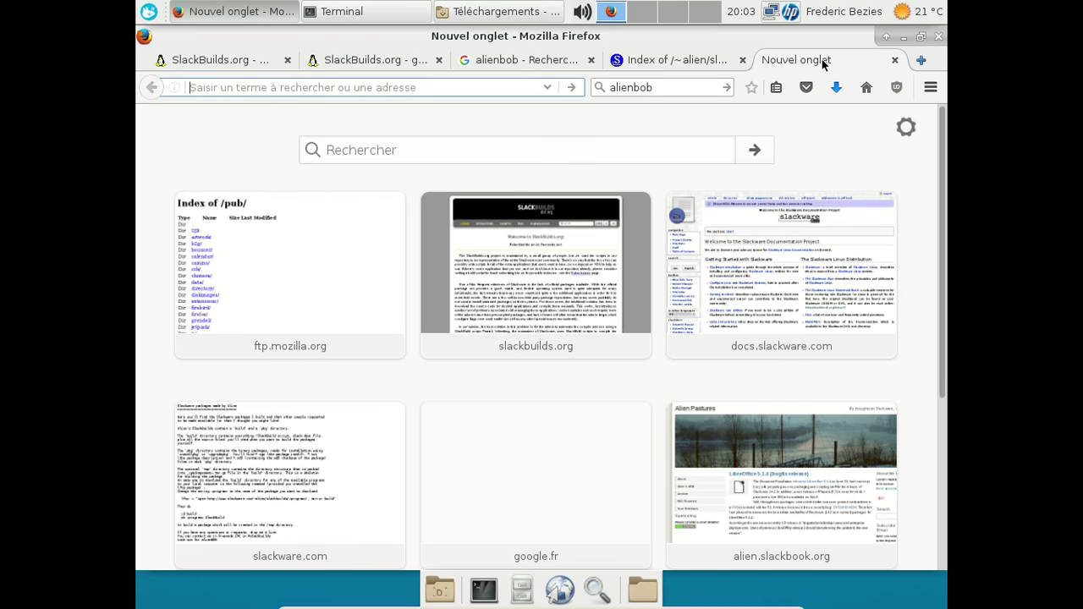
key("ctrl+k")
type("slakc")
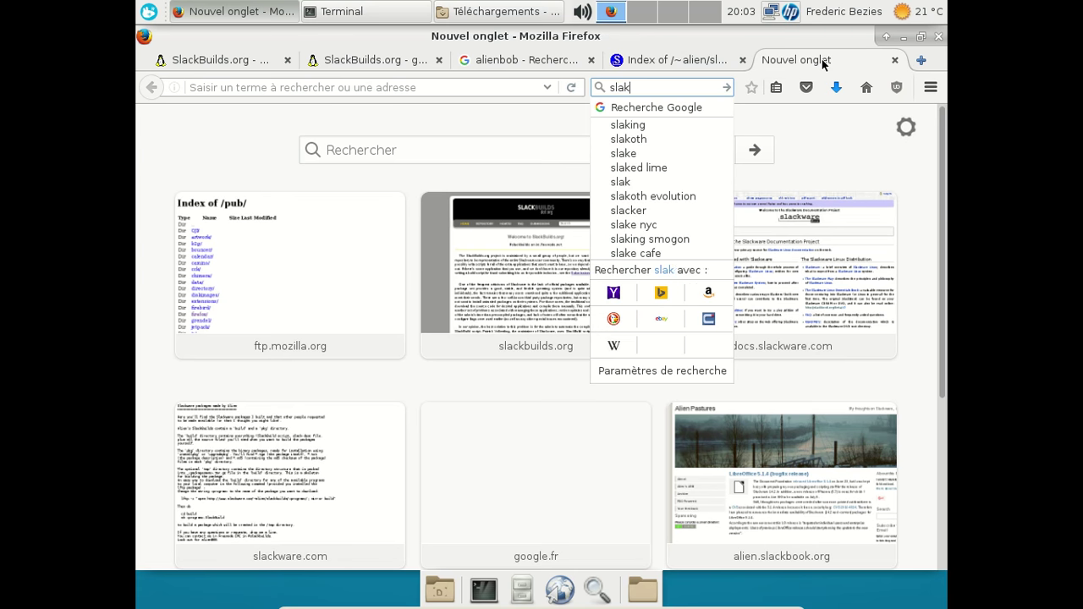
key("BackSpace")
key("BackSpace")
type("ckpkg")
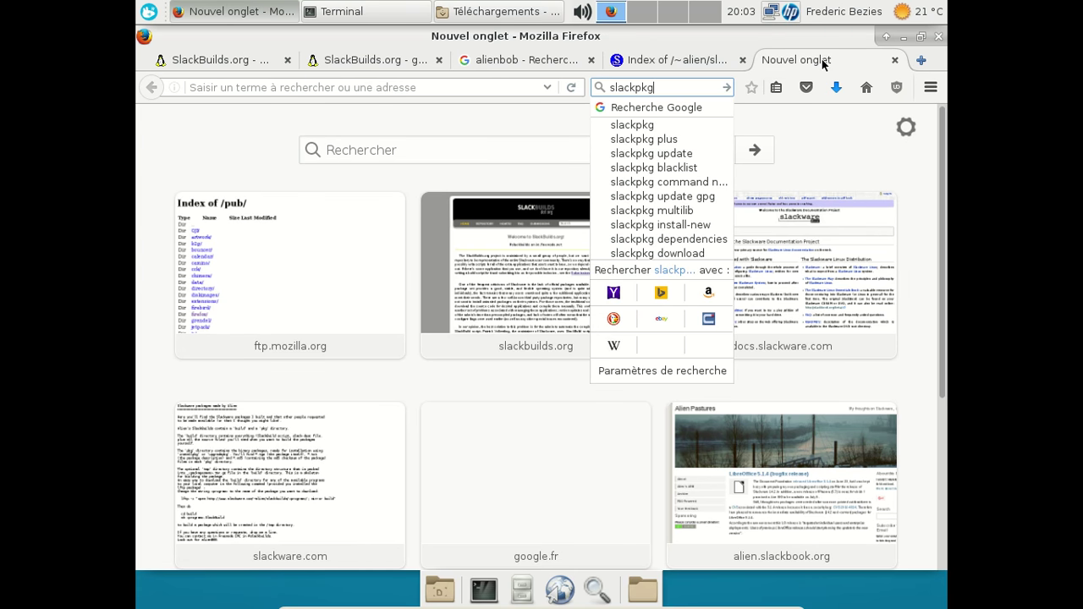
key("Down")
key("Return")
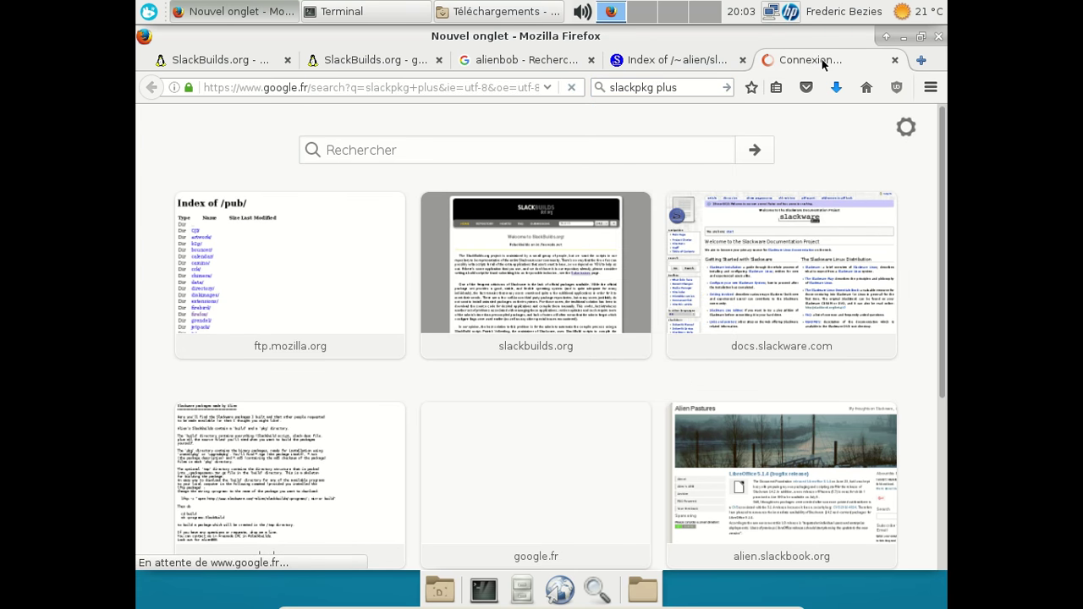
left_click(515, 391)
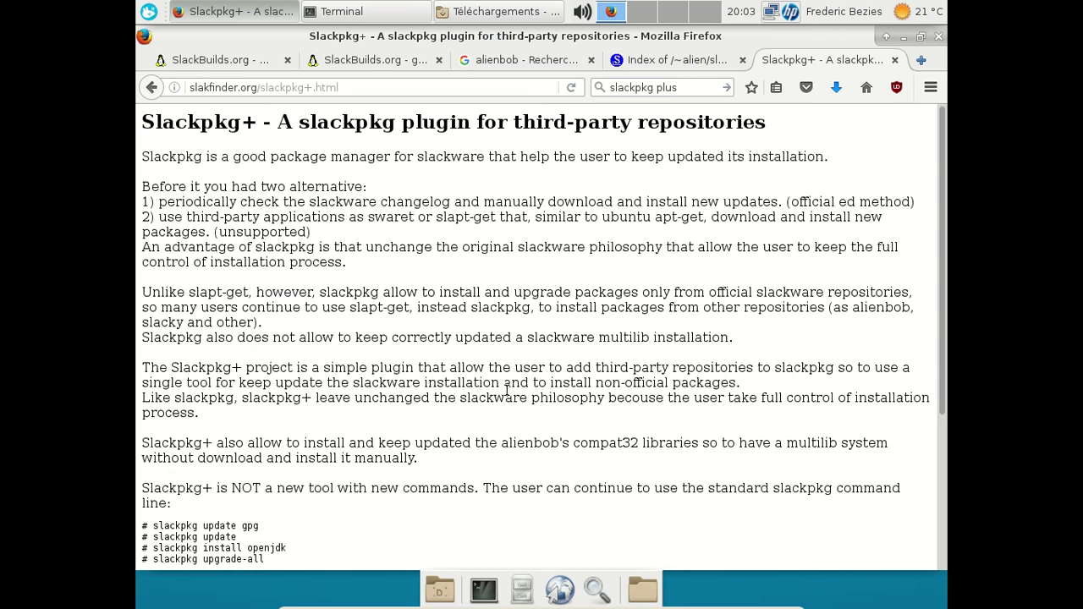
- Go to the slackpkg+ files on SourceForge, continue past the privacy notice and download slackpkg+-1.7.0-noarch-3mt.txz
scroll(507, 391, "down", 4)
left_click(305, 432)
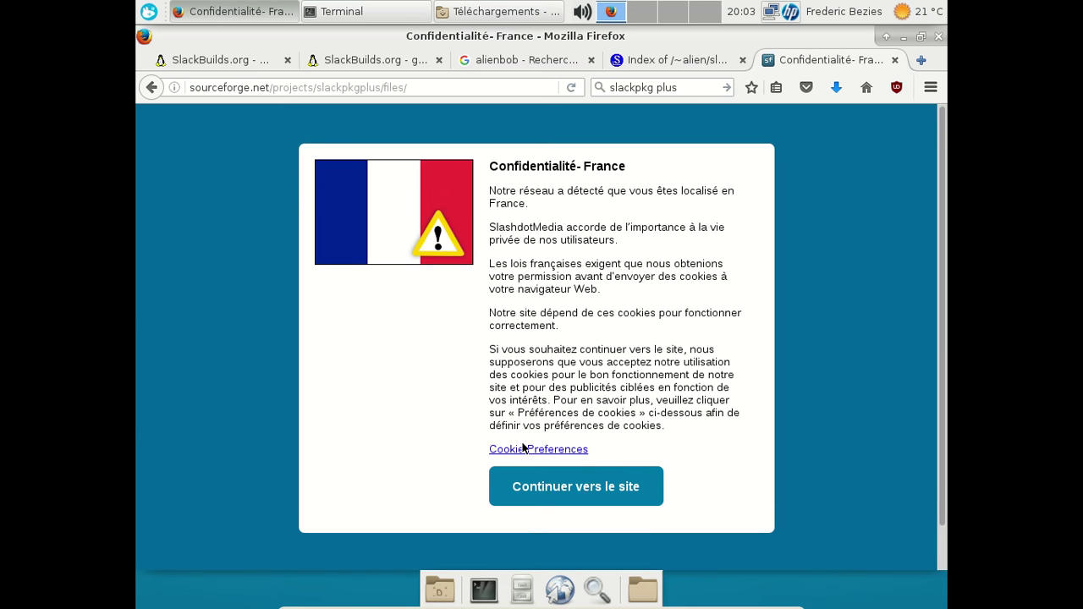
left_click(567, 483)
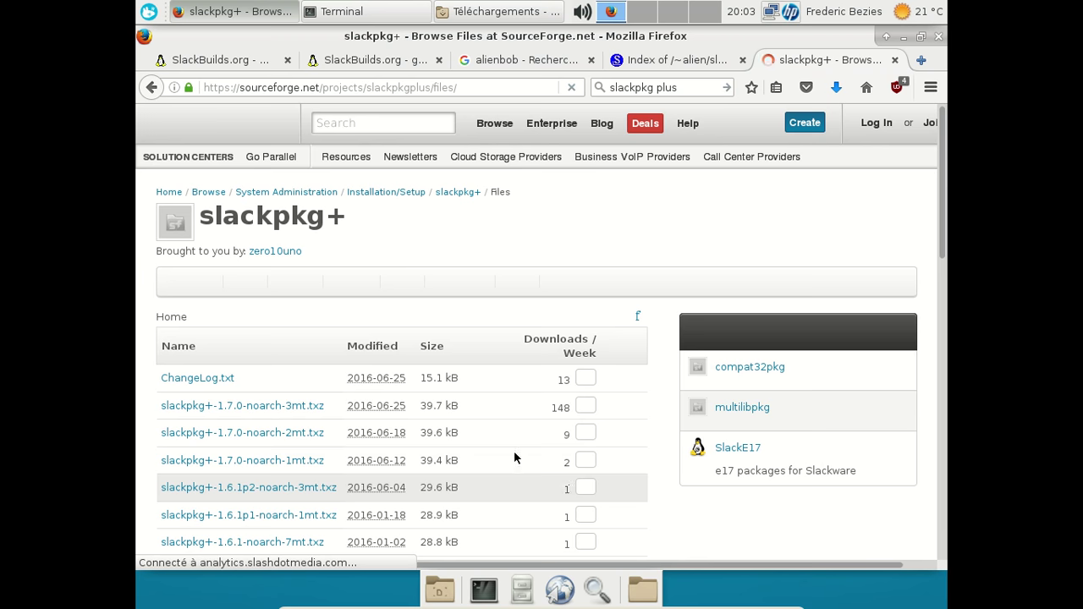
scroll(292, 402, "down", 1)
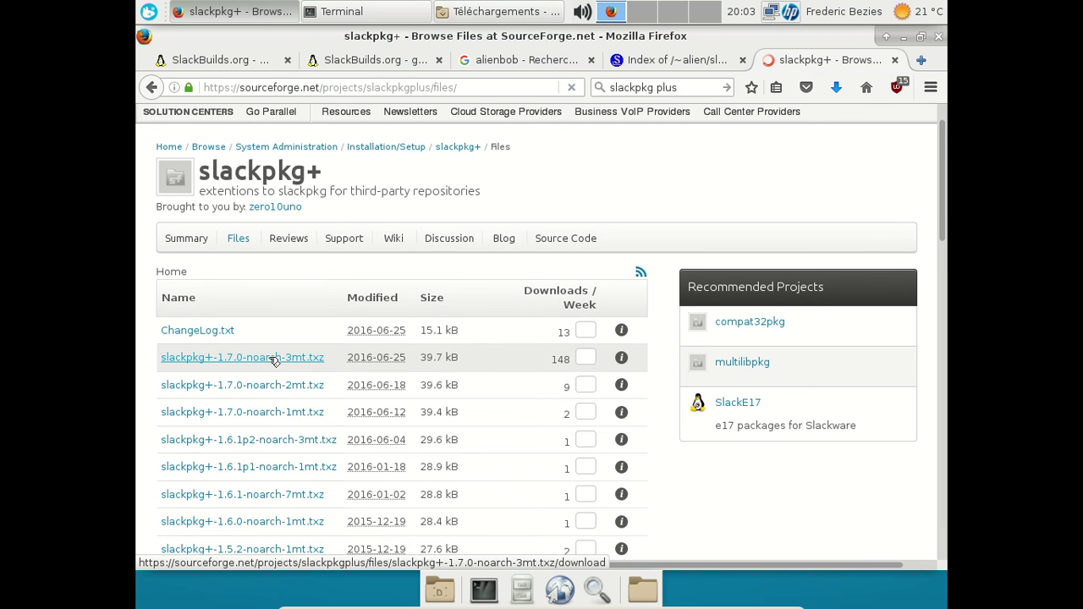
left_click(273, 359)
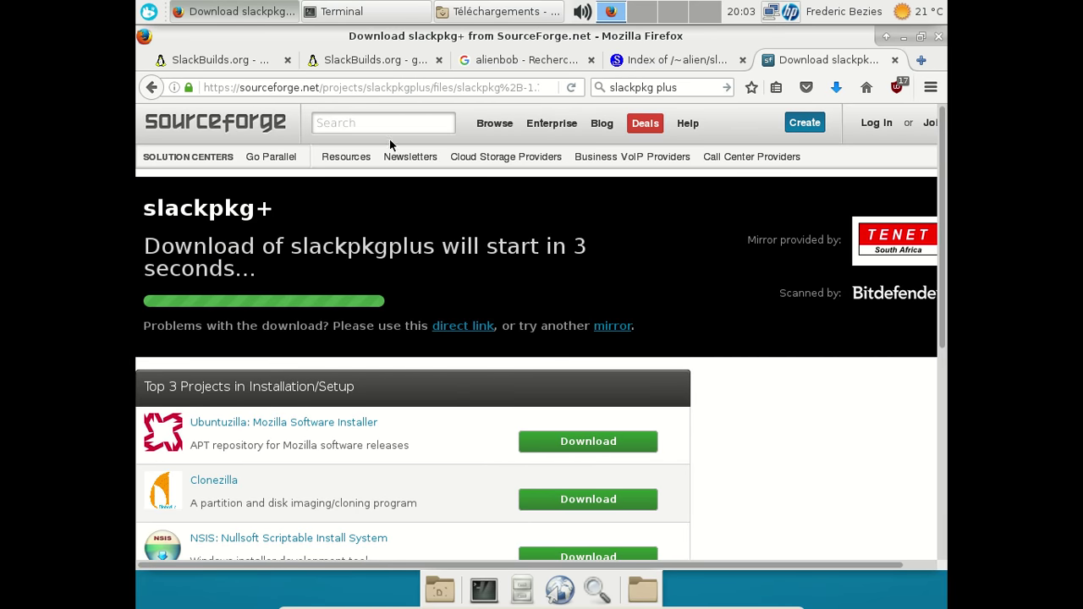
- Check the running build in the first terminal session and save the slackpkg+-1.7.0-noarch-3mt.txz download
left_click(365, 17)
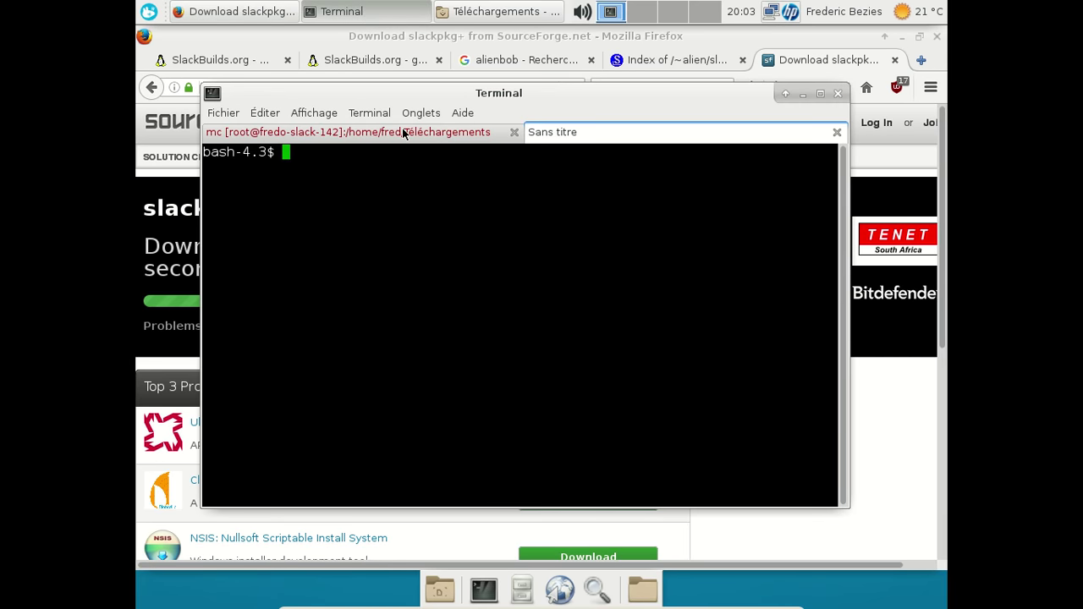
left_click(403, 133)
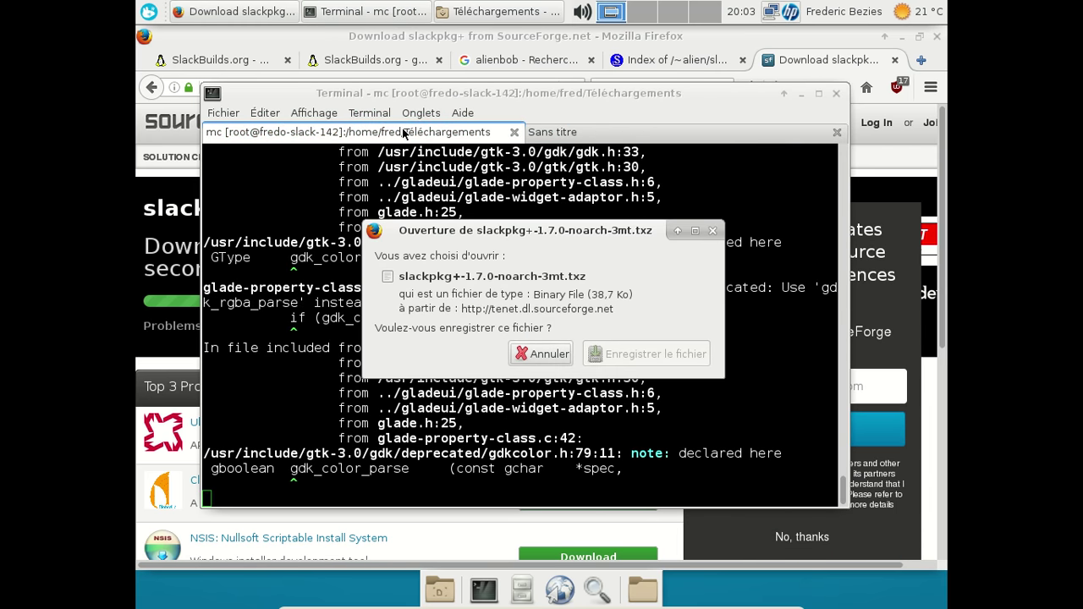
left_click(641, 355)
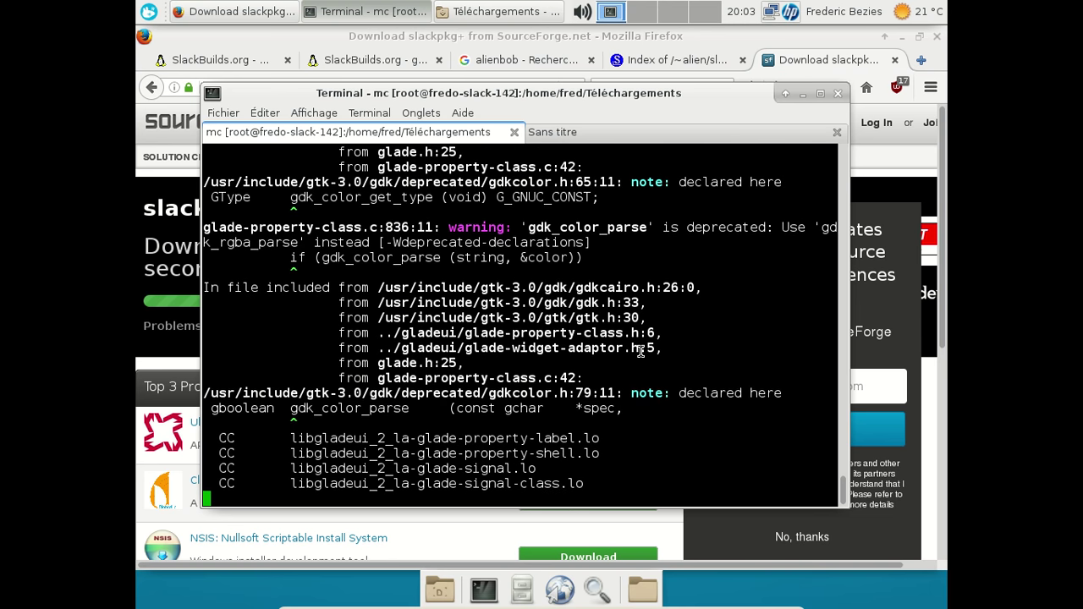
- In the second terminal session, move up to the Téléchargements directory and list its files
left_click(627, 134)
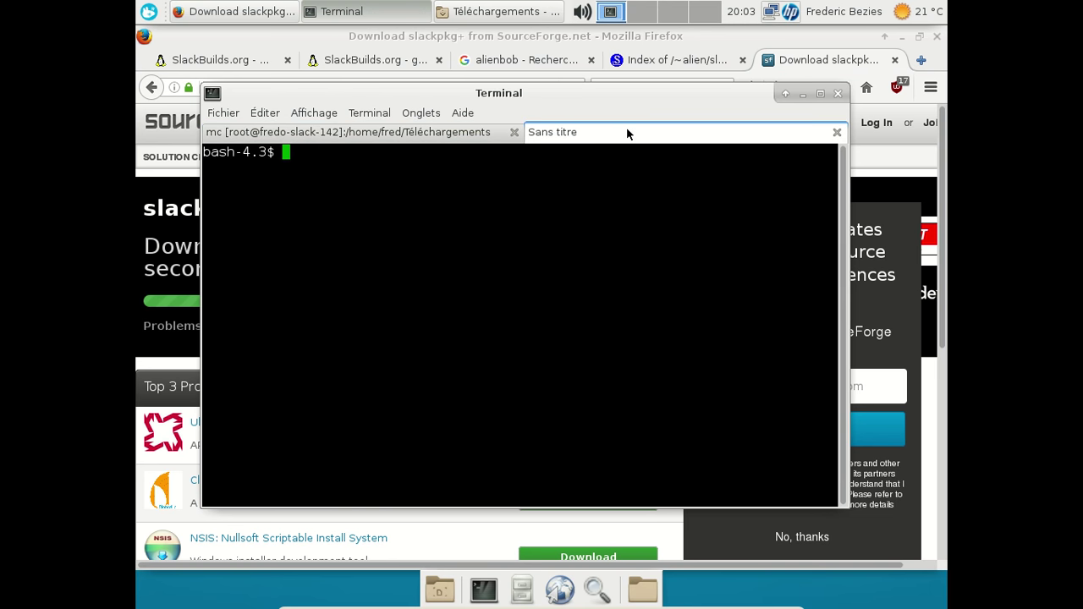
type("cd ..")
key("Return")
type("pwd")
key("Return")
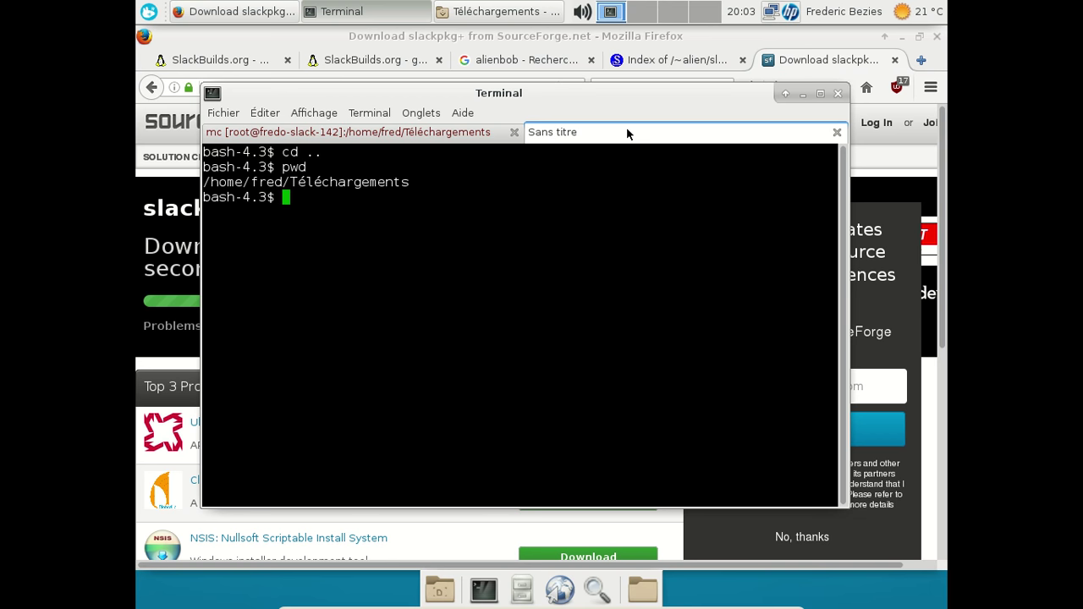
type("ls")
key("Return")
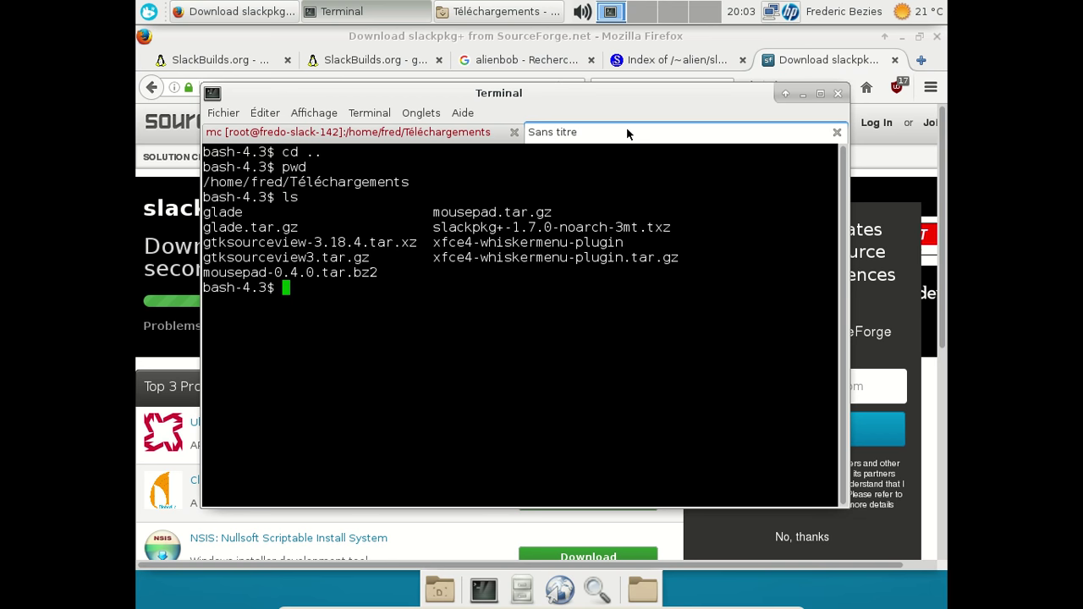
- Switch to root with su, entering the root password, and install slackpkg+-1.7.0-noarch-3mt.txz with installpkg
type("su")
key("Return")
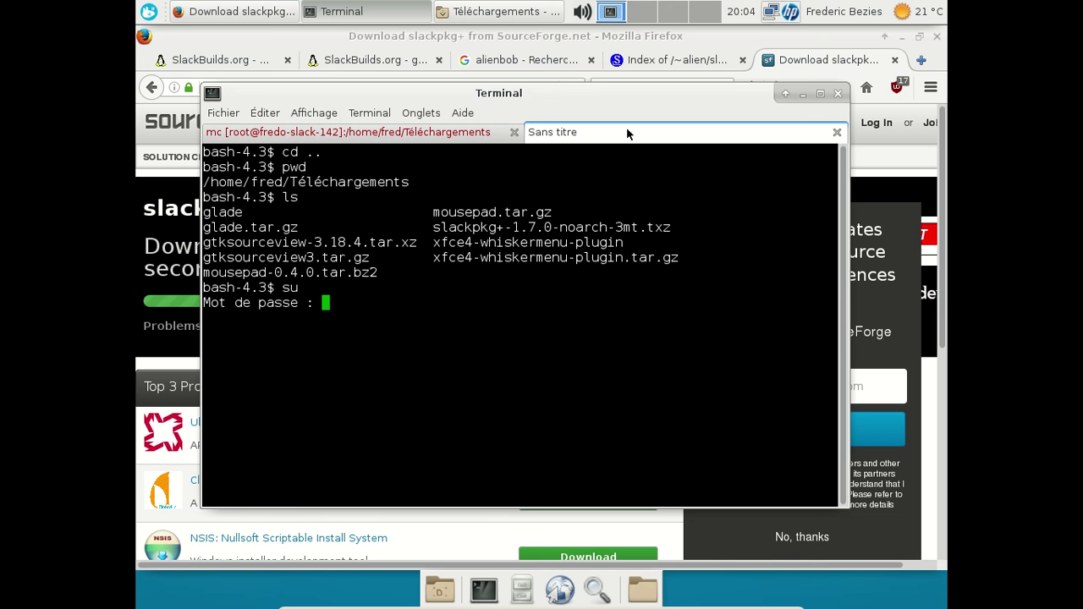
key("Return")
type("installpkg sl")
key("Tab")
key("Return")
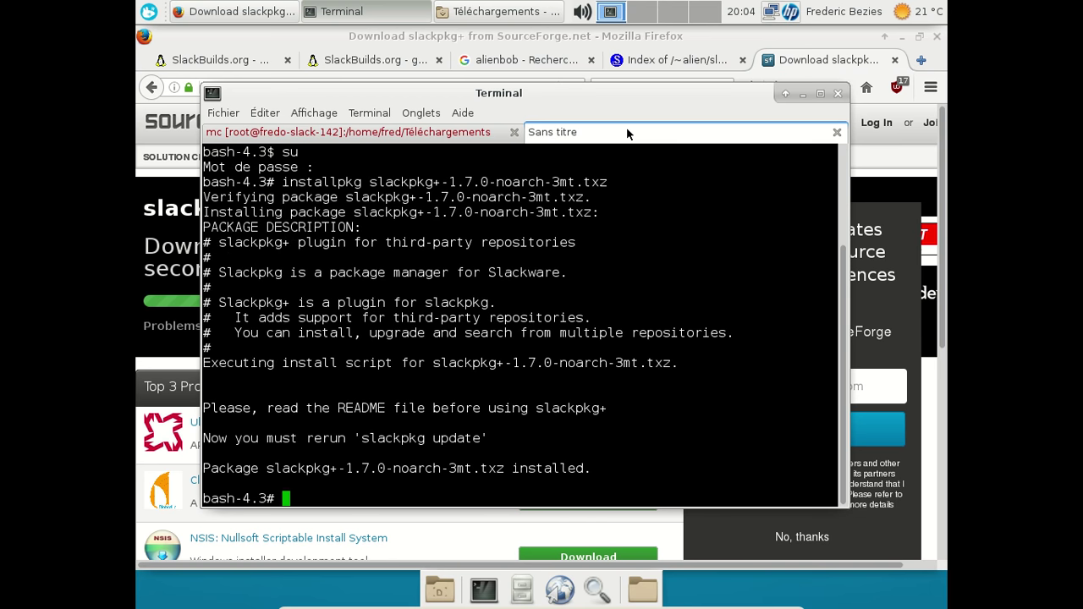
- Open /etc/slackpkg/slackpkgplus.conf in nano
type("sudo")
key("BackSpace")
key("BackSpace")
type("nano /etc/")
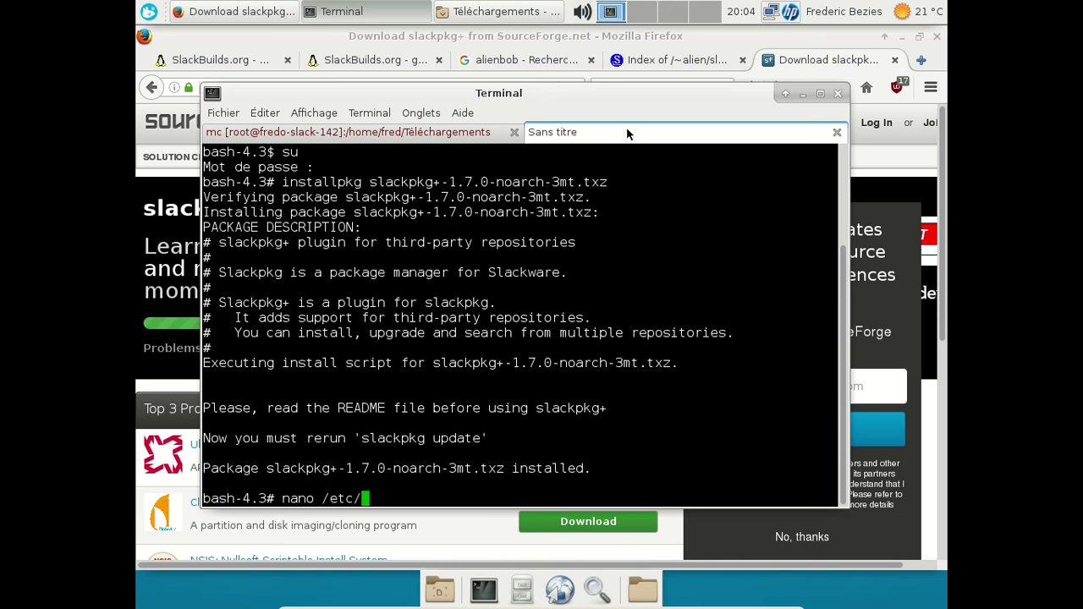
type("slackpkg/slackpkgp")
key("Tab")
key("Return")
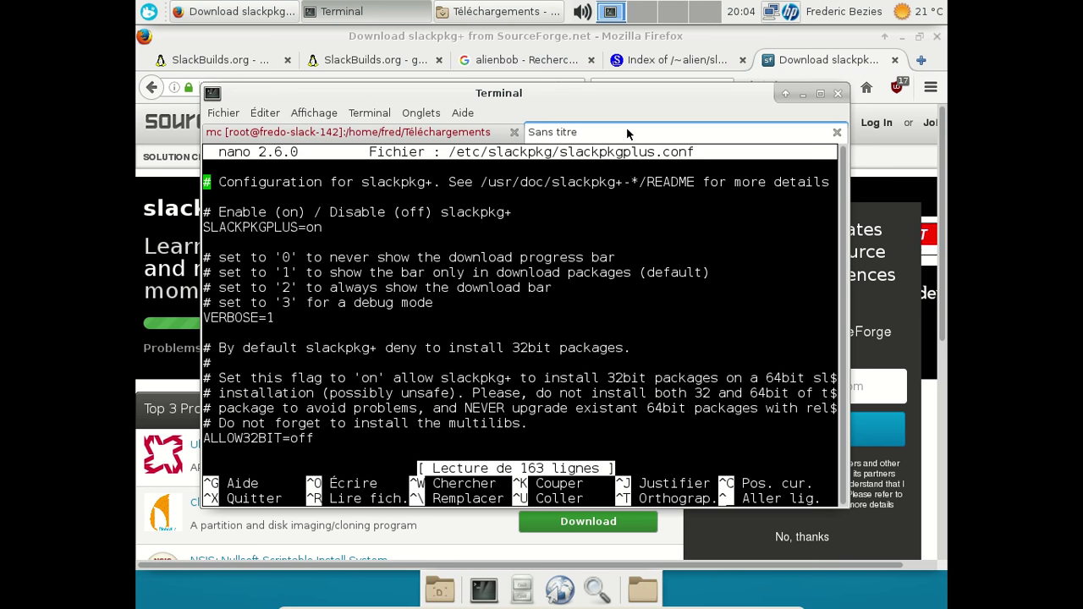
- Uncomment the alienbob, restricted and slacky MIRRORPLUS lines under Slackware 14.2 - x86_64
key("Page_Down")
key("Page_Down")
key("Page_Down")
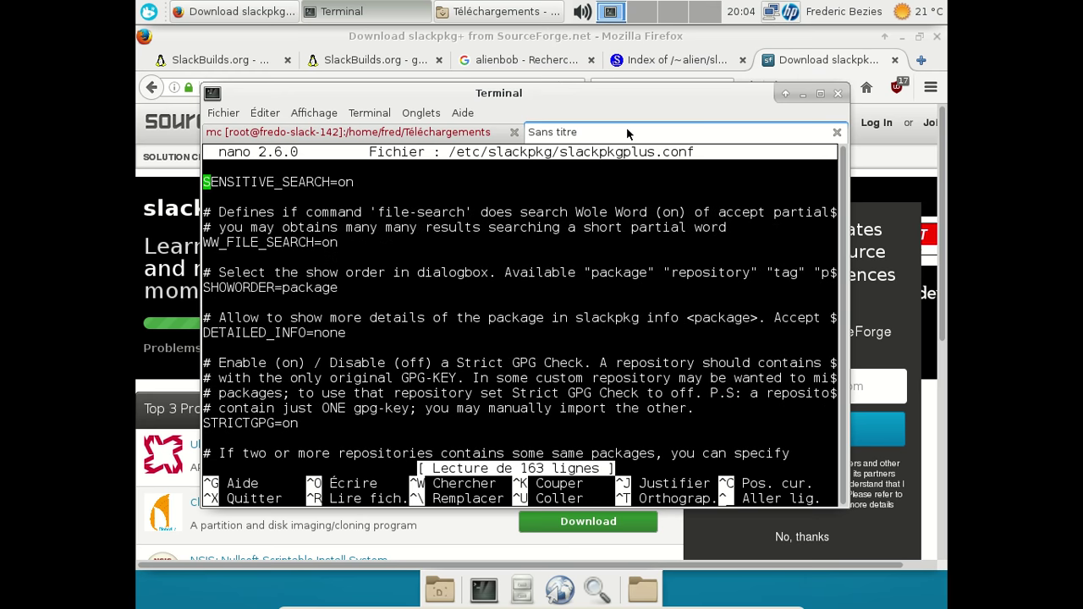
key("Page_Down")
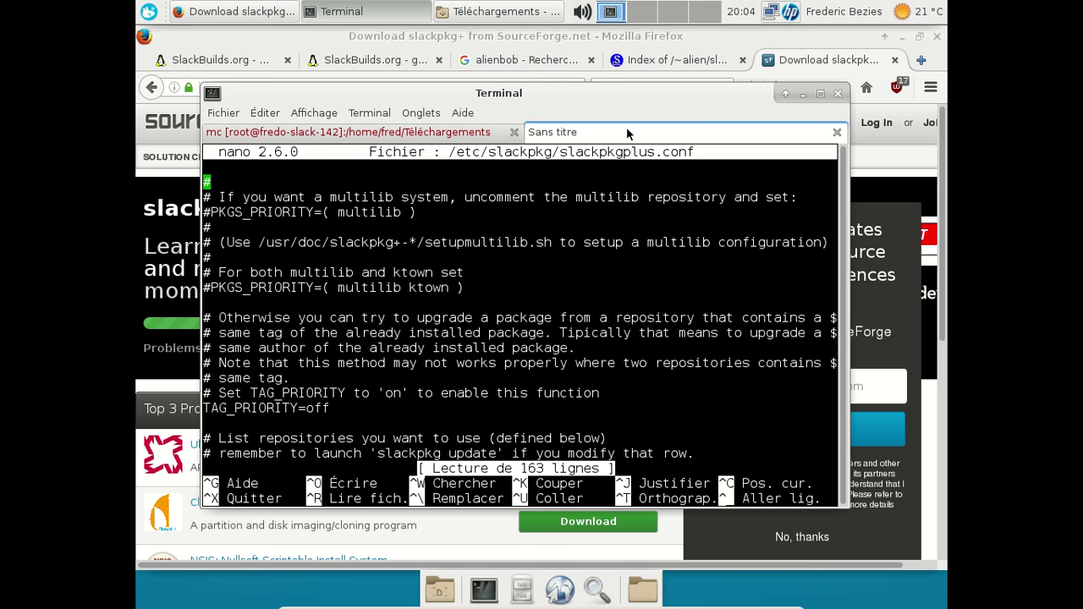
key("Page_Down")
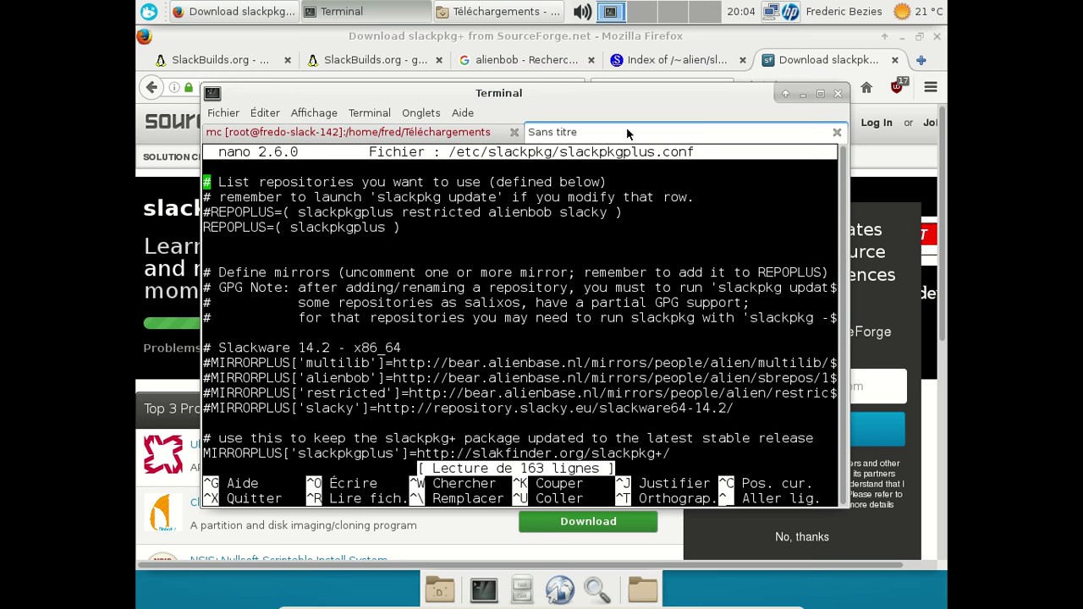
key("Down")
key("Down")
key("Down")
key("Down")
key("Down")
key("Down")
key("Down")
key("Down")
key("Down")
key("Down")
key("Down")
key("Down")
key("Down")
key("Delete")
key("Down")
key("Delete")
key("Down")
key("Delete")
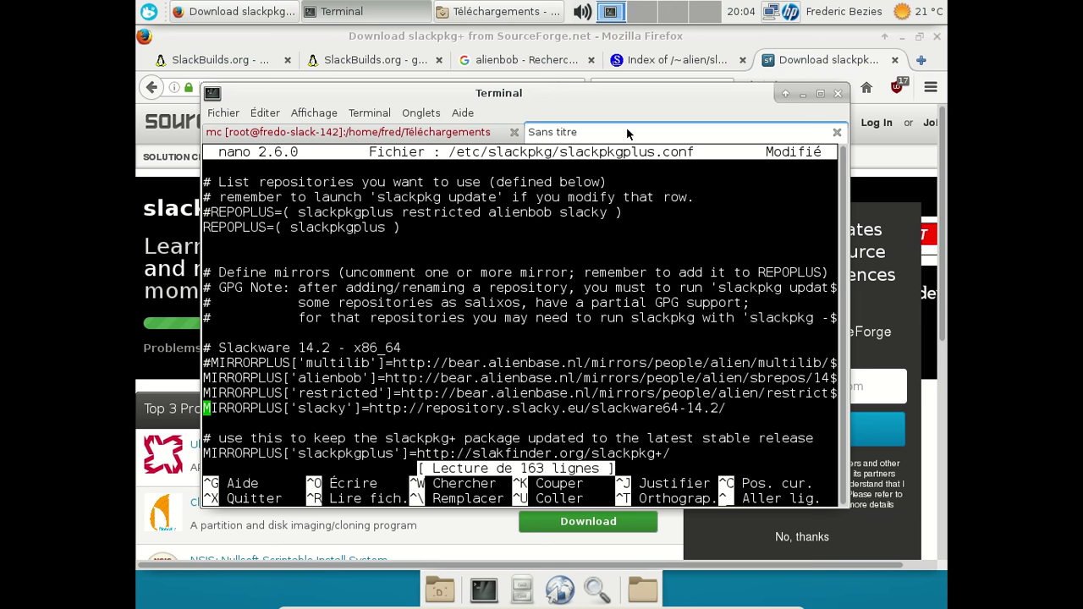
- Comment out REPOPLUS=( slackpkgplus ) and uncomment REPOPLUS=( slackpkgplus restricted alienbob slacky )
key("Up")
key("Up")
key("Up")
key("Up")
key("Up")
key("Up")
key("Up")
key("Up")
key("Up")
key("Up")
key("Up")
key("Up")
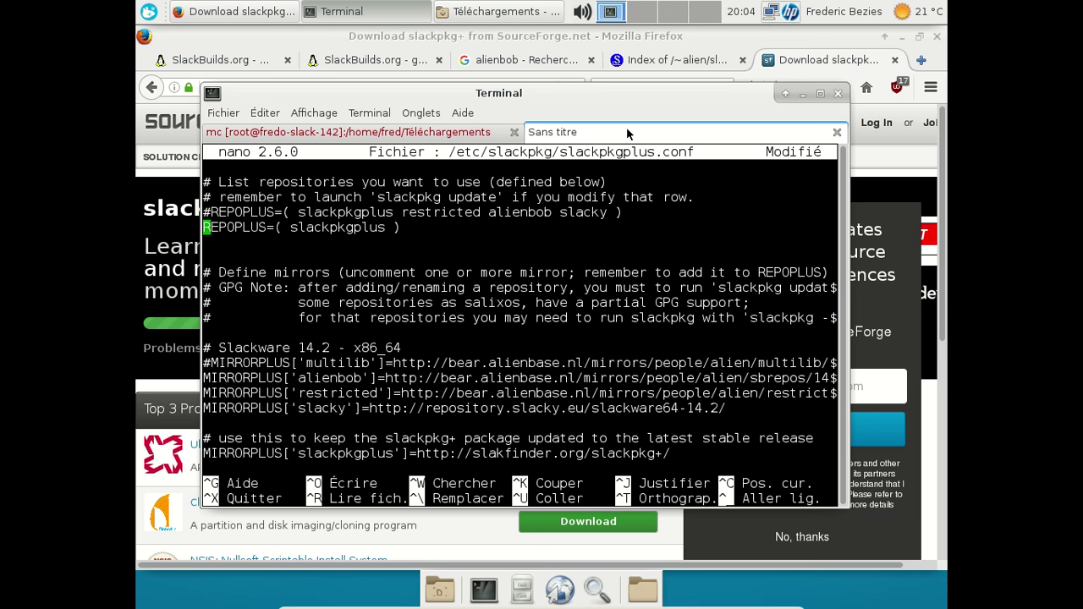
type("#")
key("Up")
key("BackSpace")
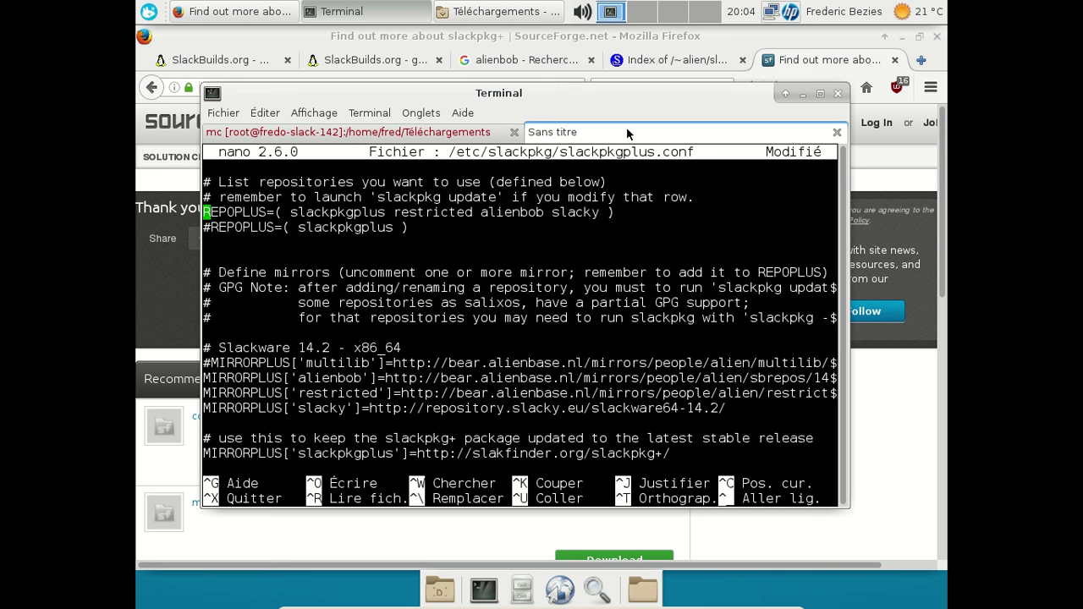
- Save slackpkgplus.conf under the same name, exit nano and clear the terminal
key("ctrl+x")
key("o")
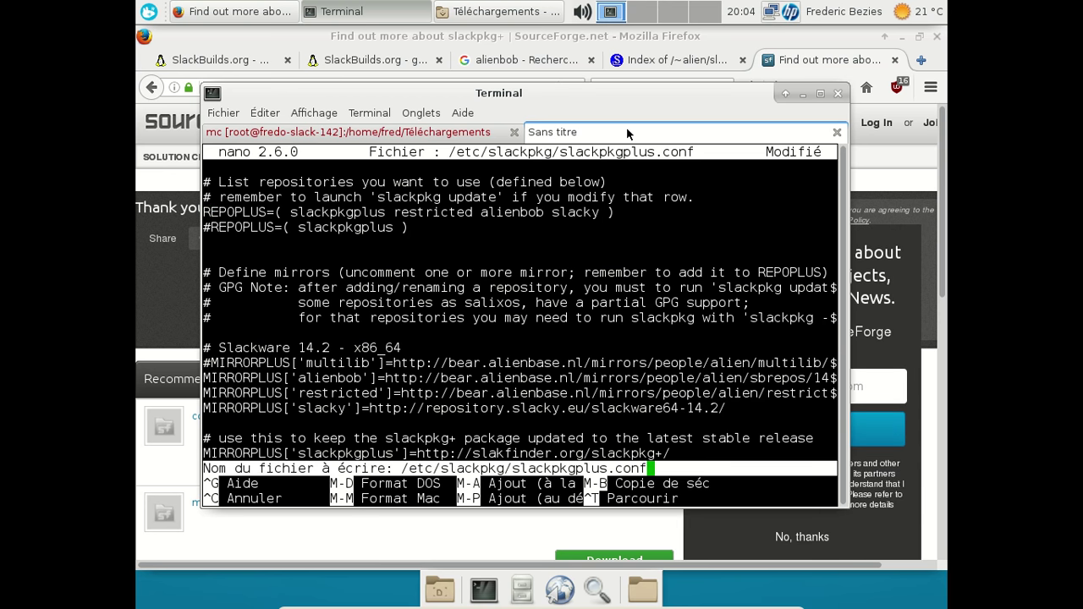
key("Return")
type("clear")
key("Return")
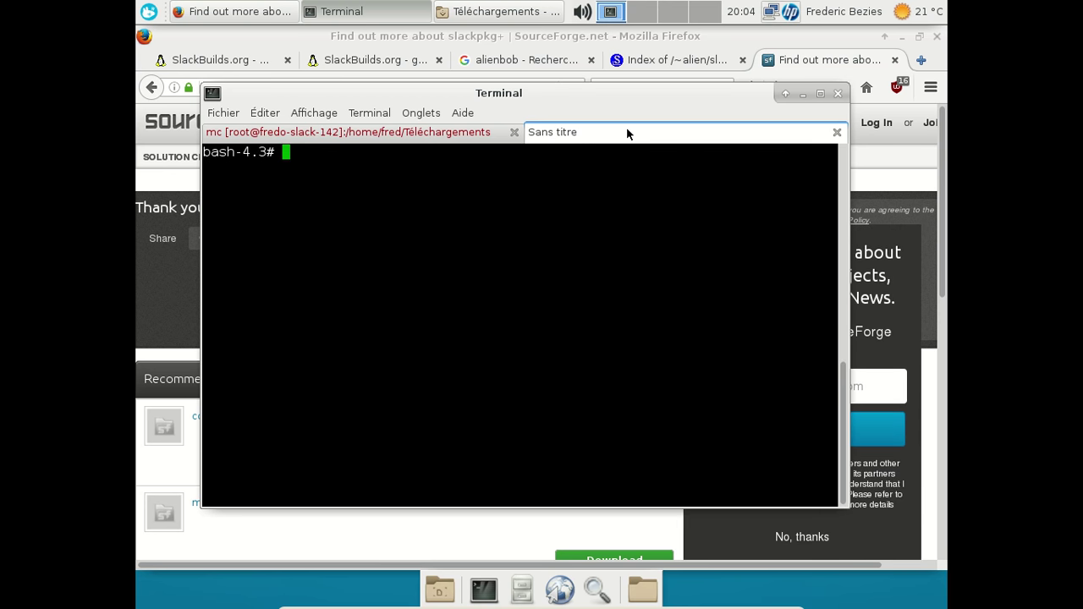
- Run slackpkg update gpg to import the repositories' GPG keys
type("sudo")
key("BackSpace")
key("BackSpace")
key("BackSpace")
key("BackSpace")
type("lacj")
key("BackSpace")
type("kpkg update gpg")
key("Return")
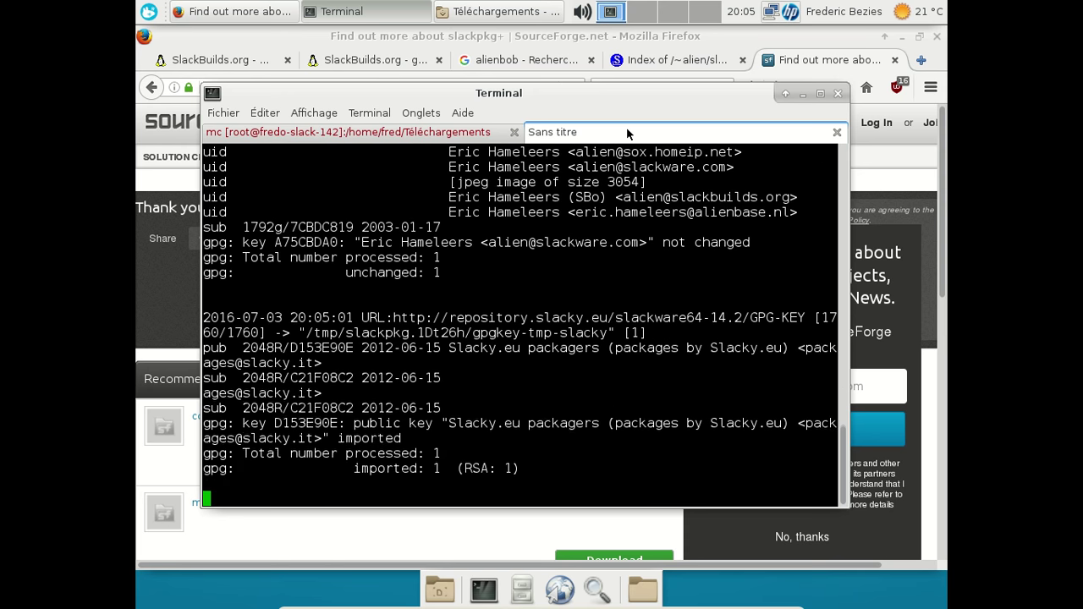
- Run slackpkg update to refresh the package lists from all enabled repositories
key("Up")
key("BackSpace")
key("BackSpace")
key("BackSpace")
key("BackSpace")
key("Return")
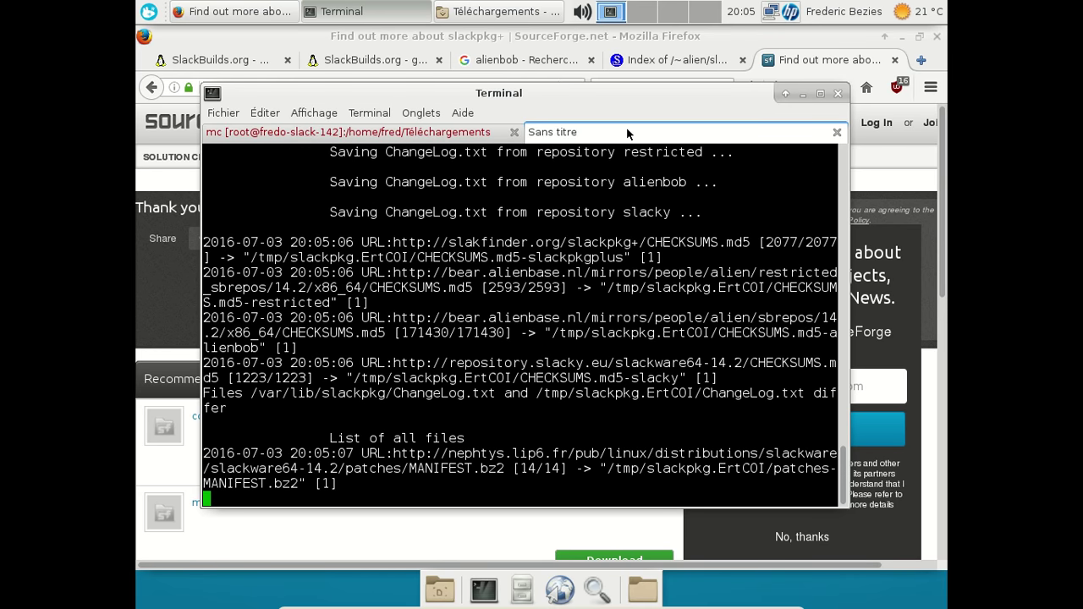
- Find gst-plugins-bad in Alien BOB's slackbuilds index, view its pkg64 directory in a new tab and close that tab
left_click(643, 59)
scroll(636, 280, "down", 10)
scroll(637, 281, "down", 6)
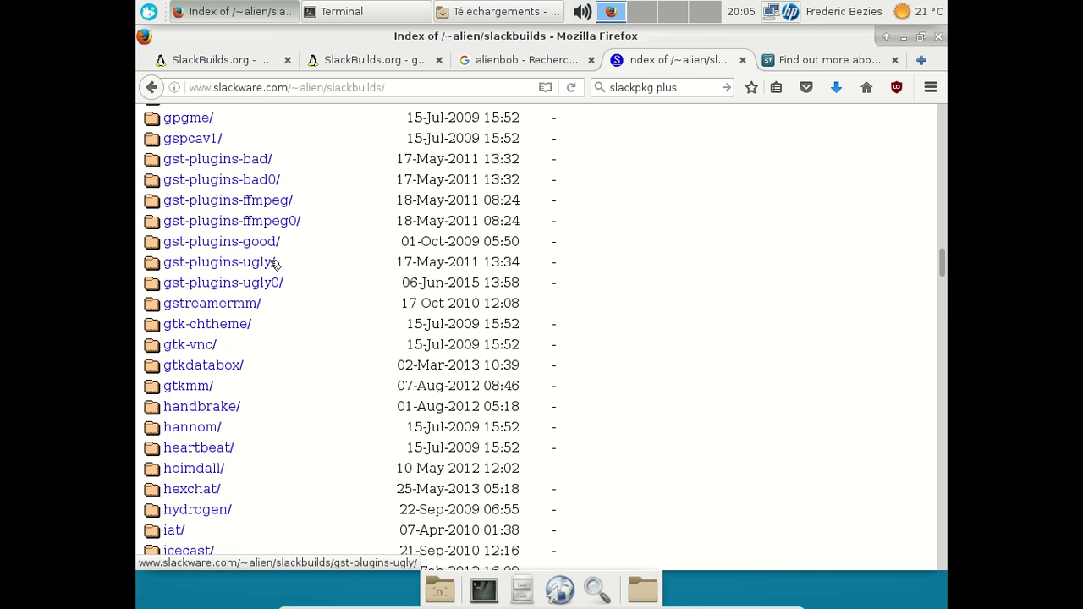
middle_click(242, 158)
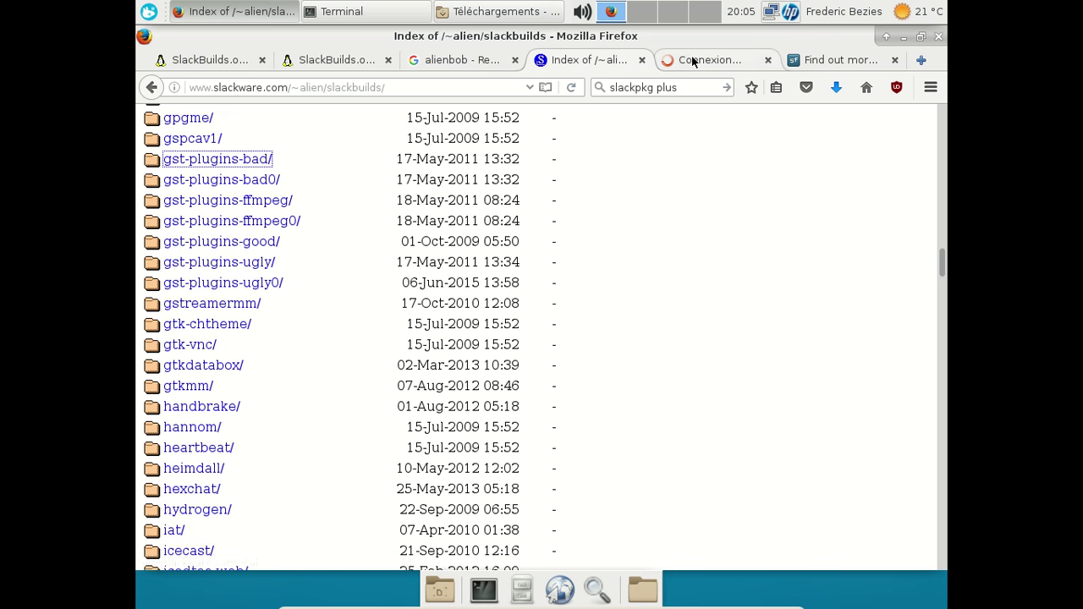
left_click(691, 61)
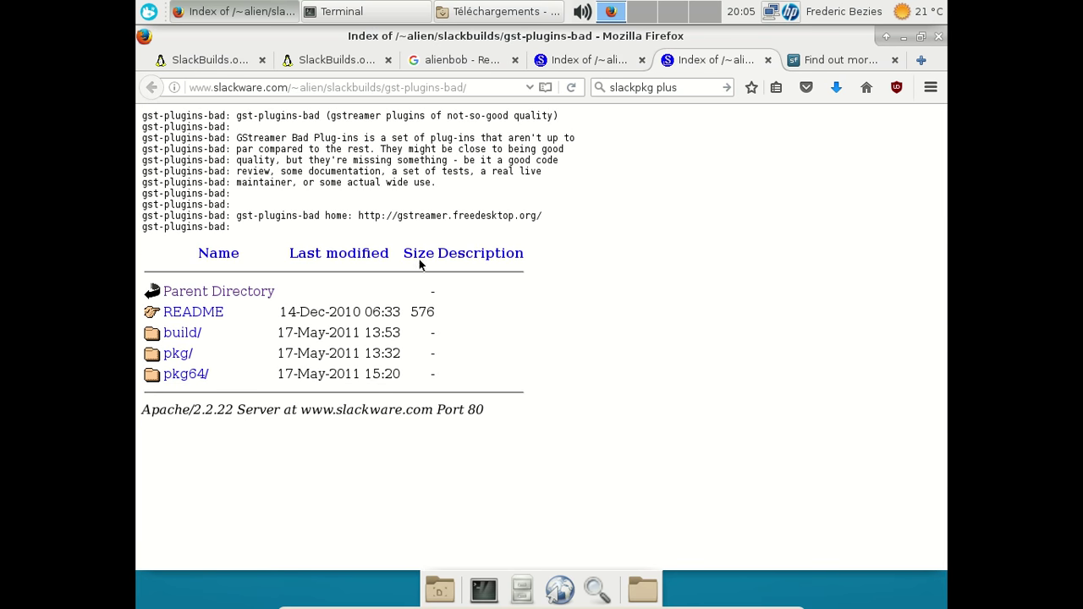
left_click(196, 378)
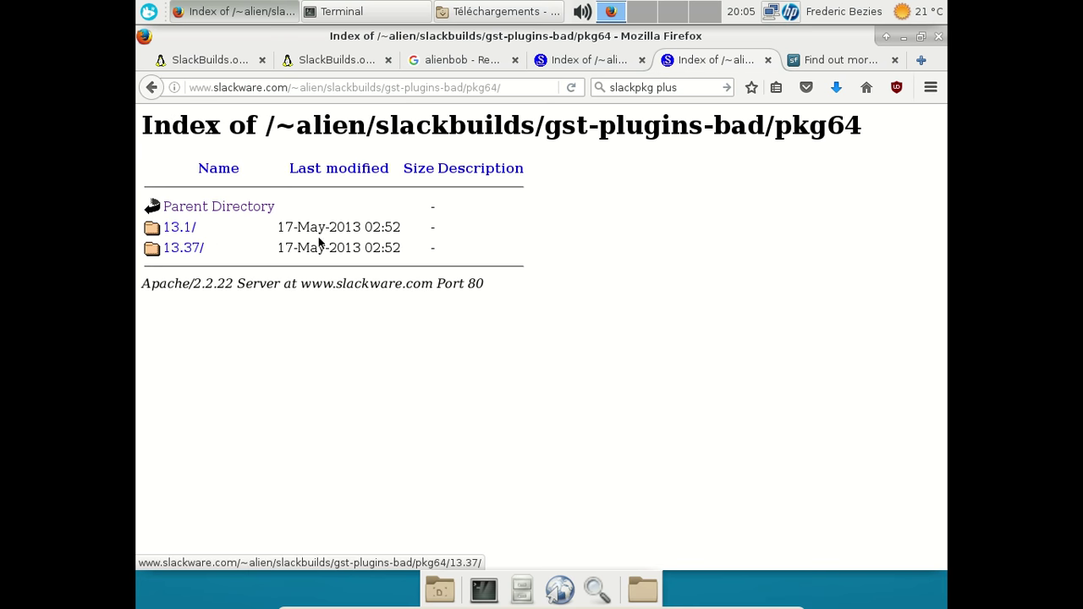
middle_click(668, 64)
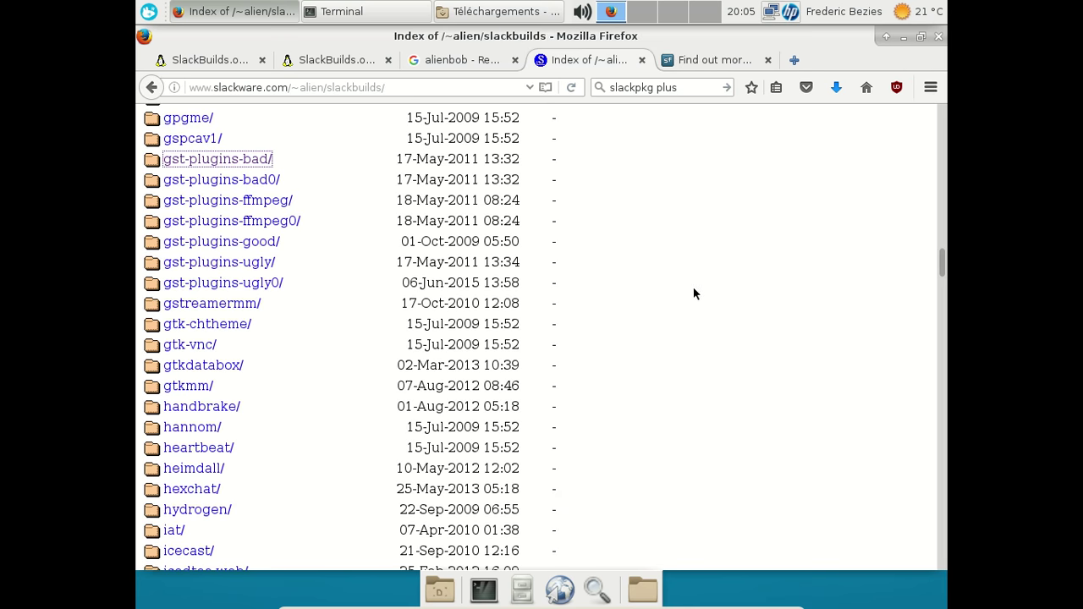
- Browse on to liberation-fonts in the index, view its pkg directory in a new tab and close the SourceForge tab
scroll(709, 281, "down", 5)
scroll(710, 283, "down", 8)
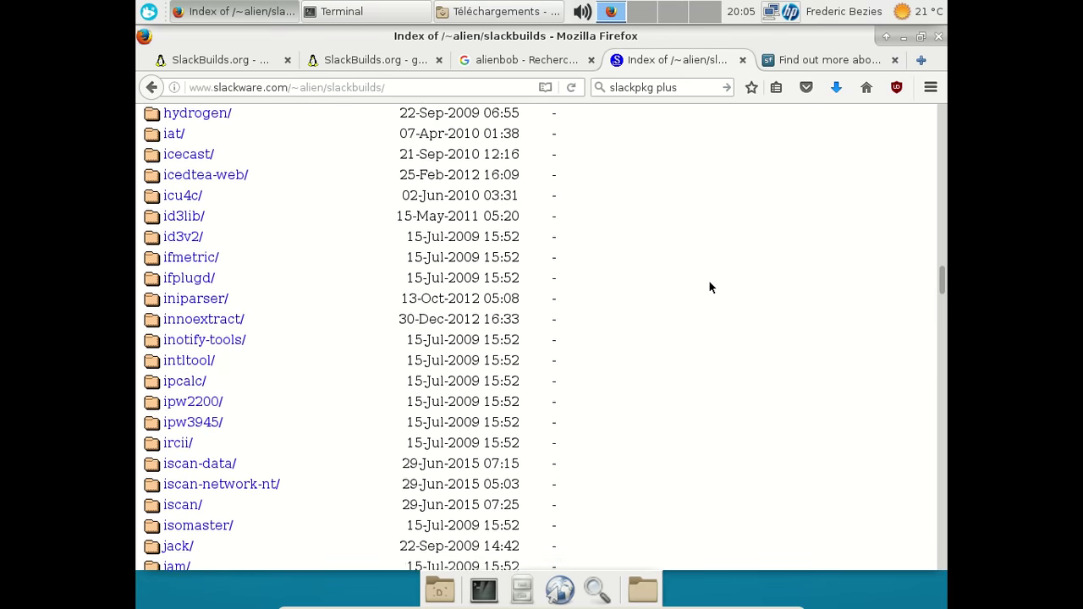
scroll(710, 288, "down", 9)
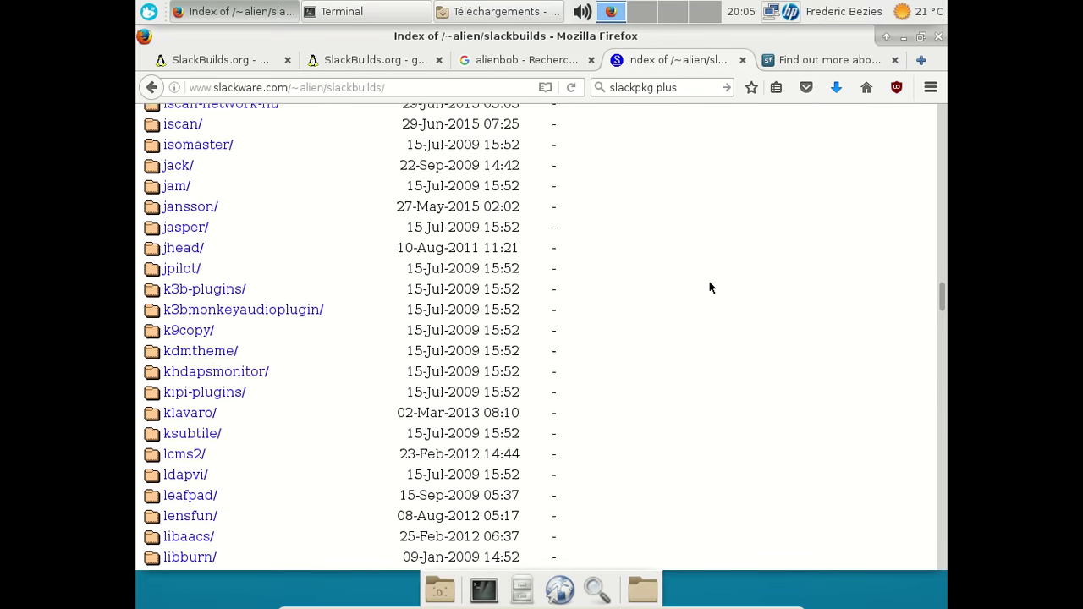
scroll(709, 288, "down", 3)
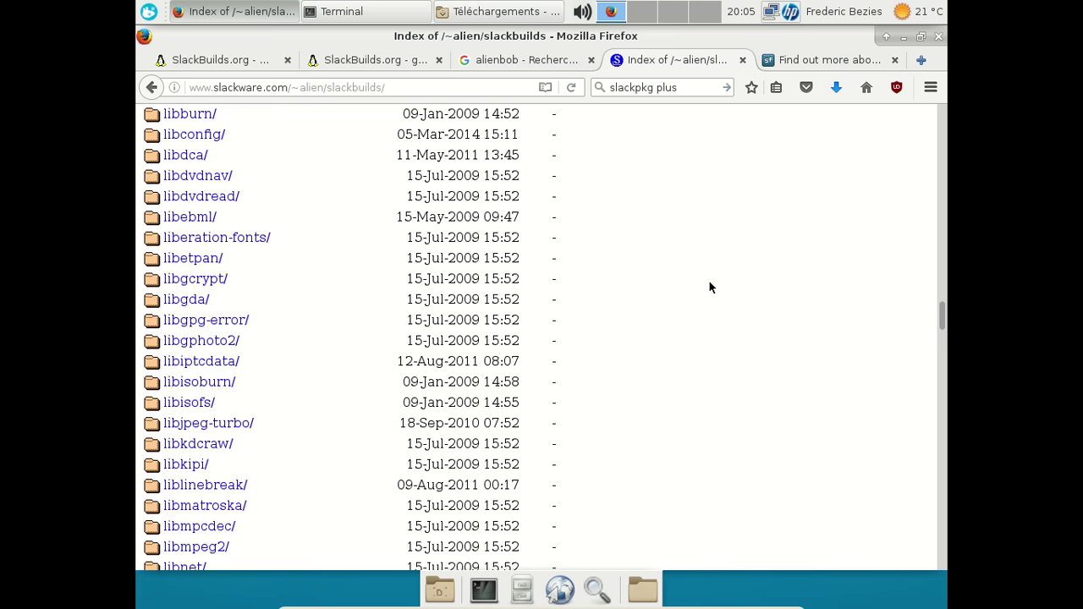
middle_click(242, 239)
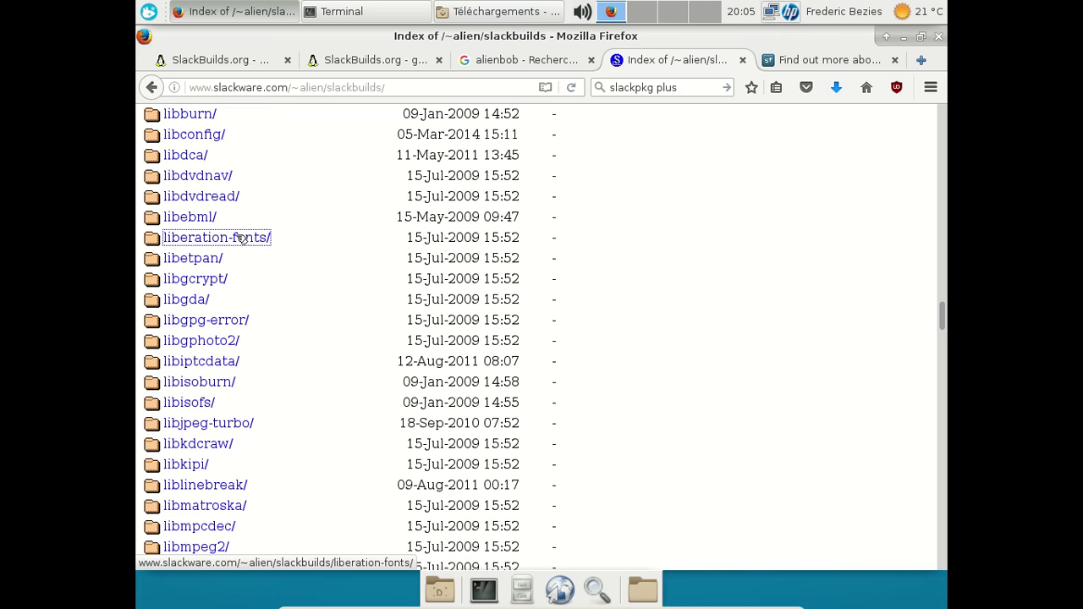
left_click(727, 61)
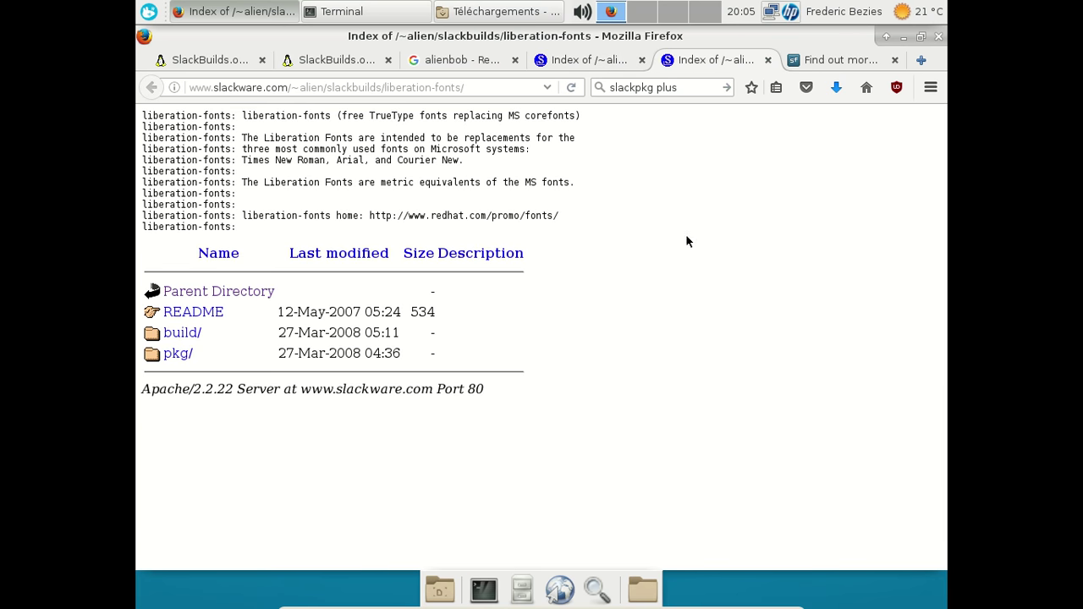
middle_click(177, 357)
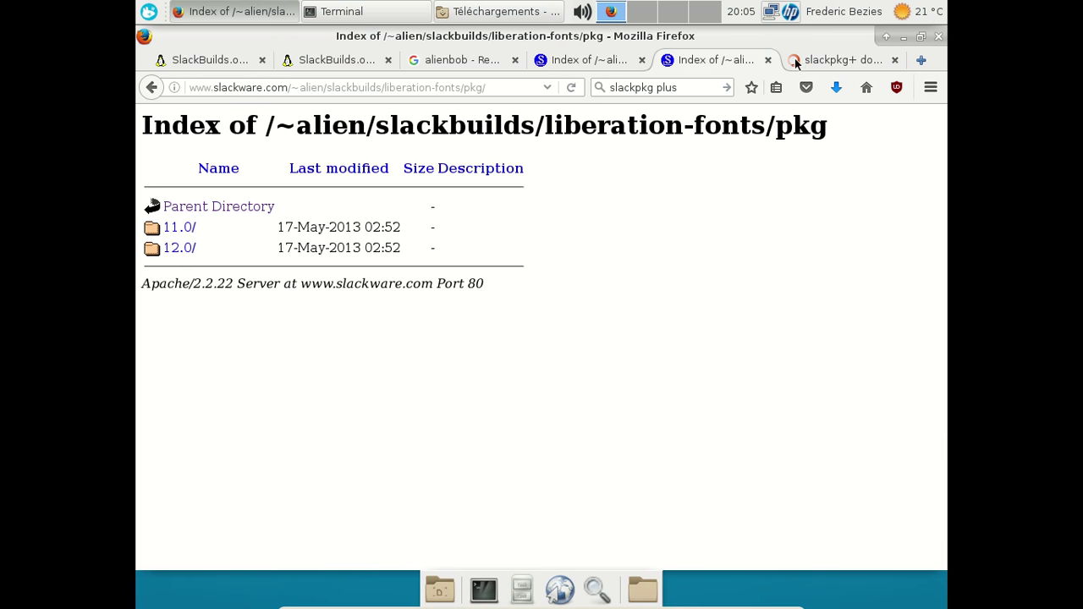
left_click(768, 59)
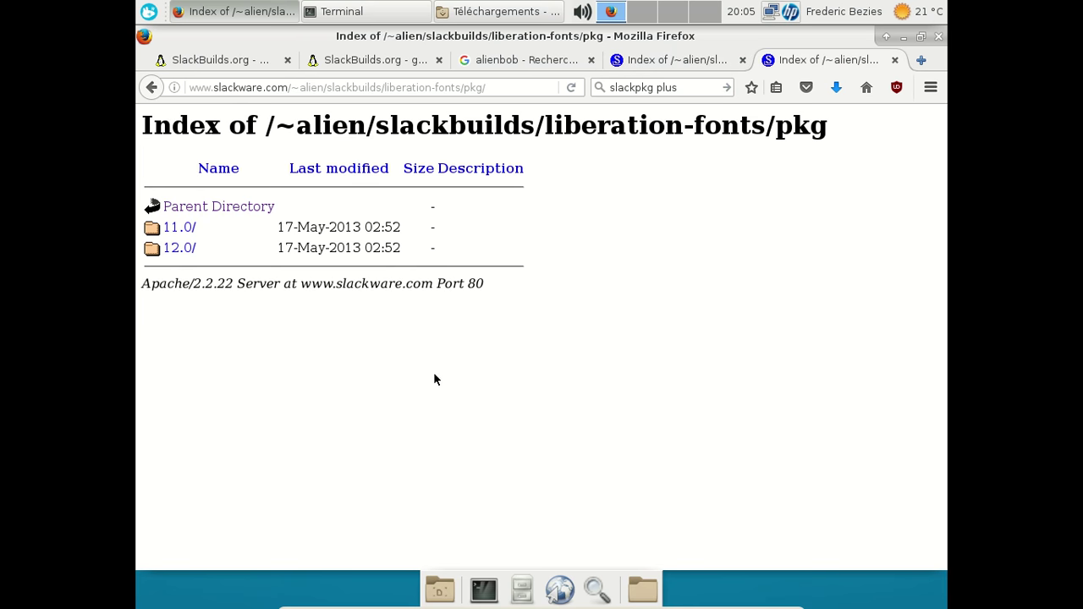
- Check the progress of the glade build and of the slackpkg update in the two terminal sessions
key("alt+Tab")
left_click(362, 134)
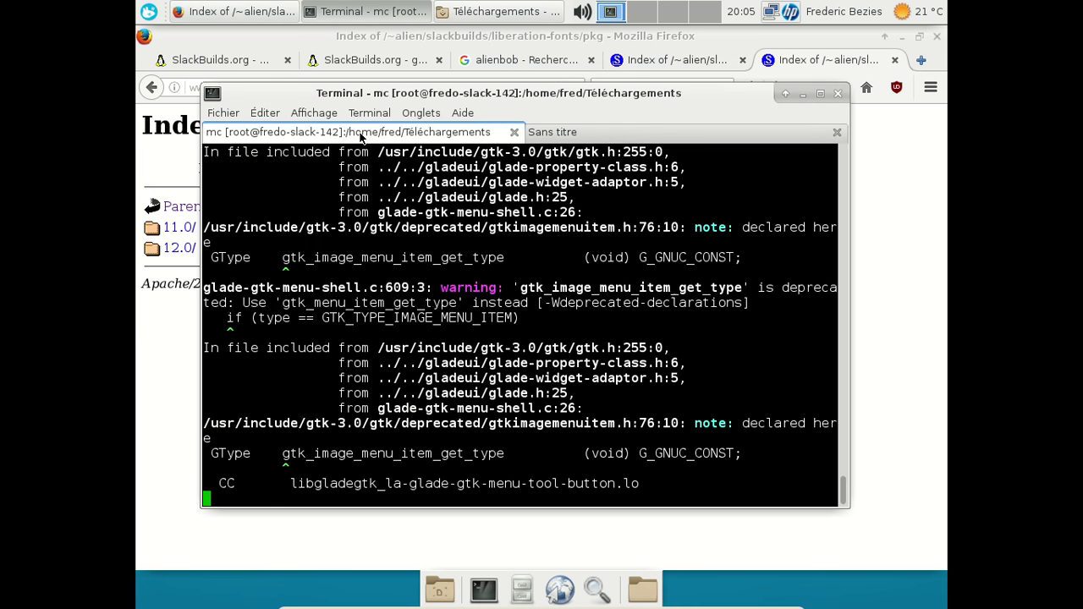
left_click(600, 134)
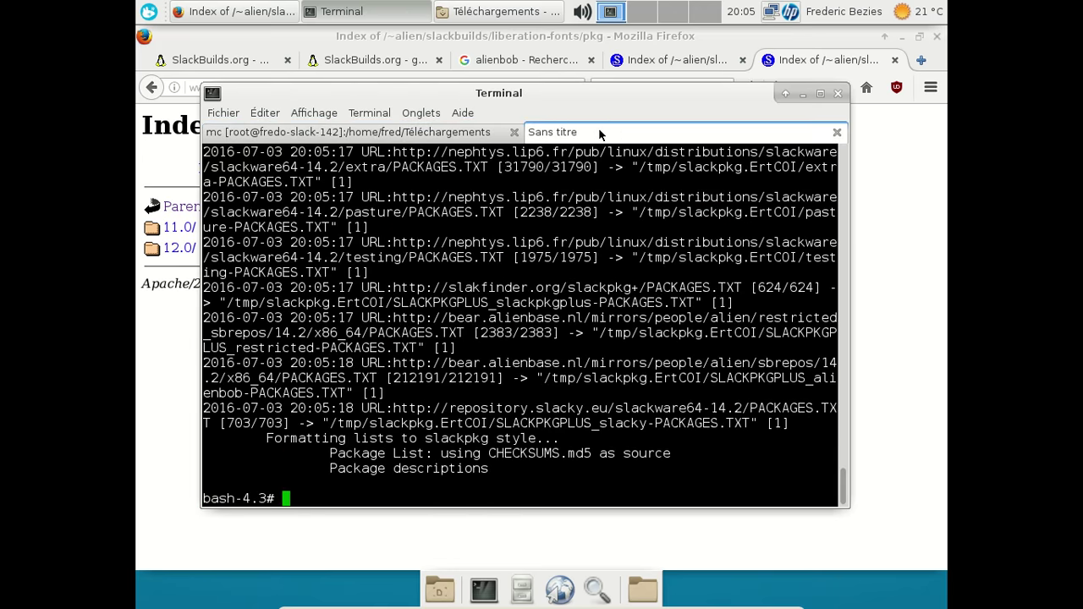
- Browse the remaining packages in Alien BOB's slackbuilds index, from libetpan to xpad, and close both index tabs
left_click(900, 206)
left_click(664, 59)
scroll(694, 184, "down", 6)
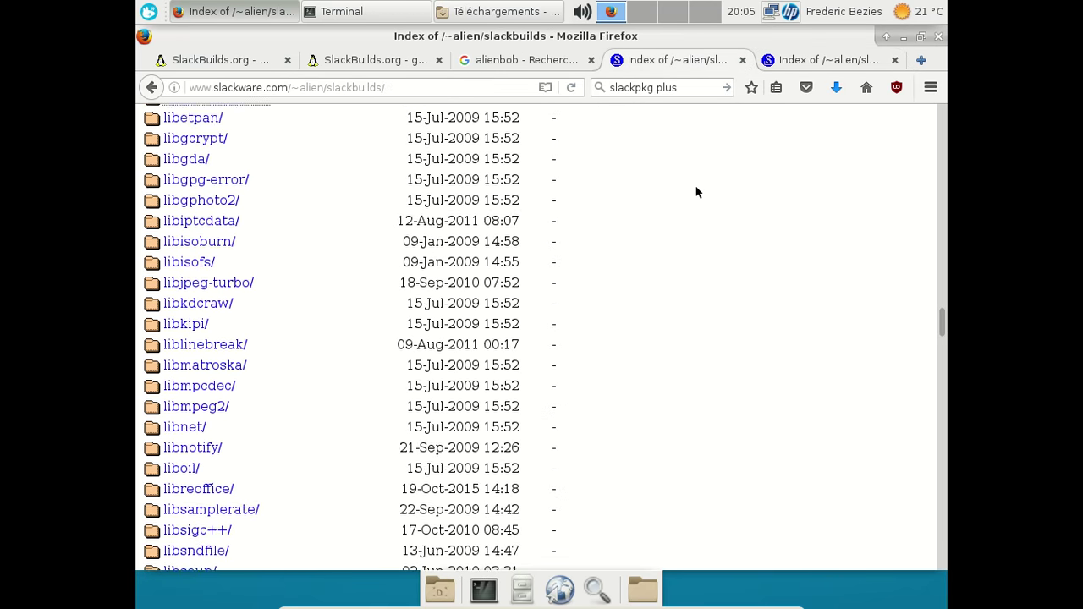
scroll(696, 191, "down", 10)
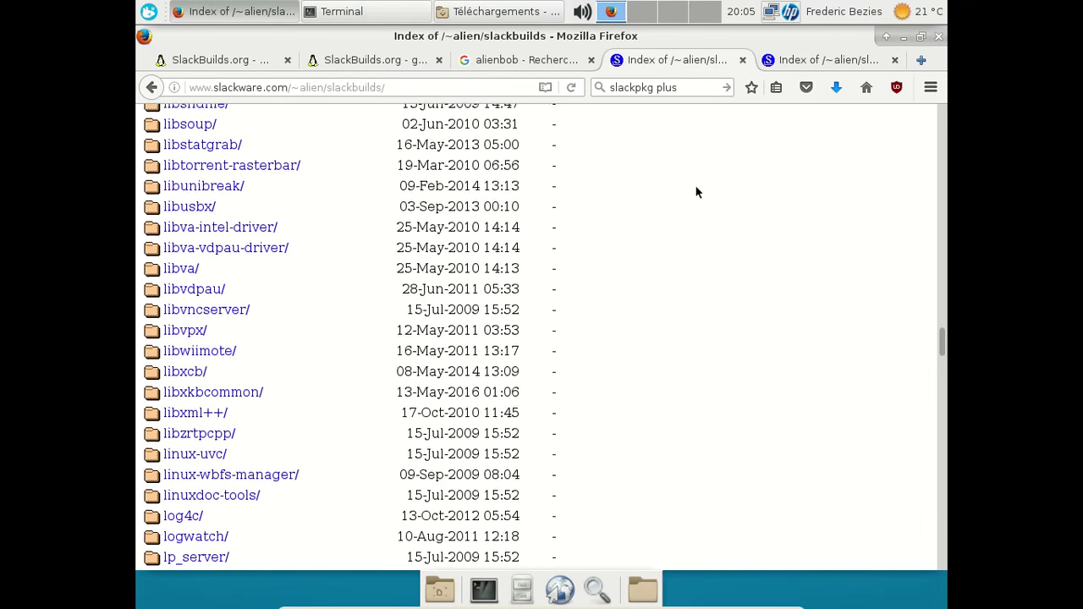
scroll(696, 192, "down", 10)
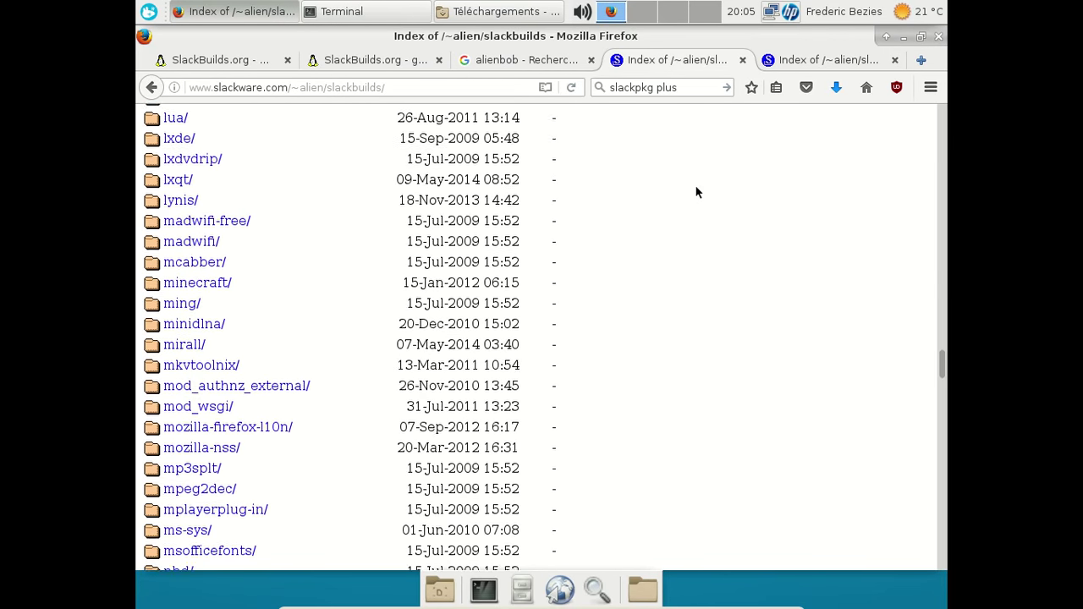
scroll(696, 192, "down", 10)
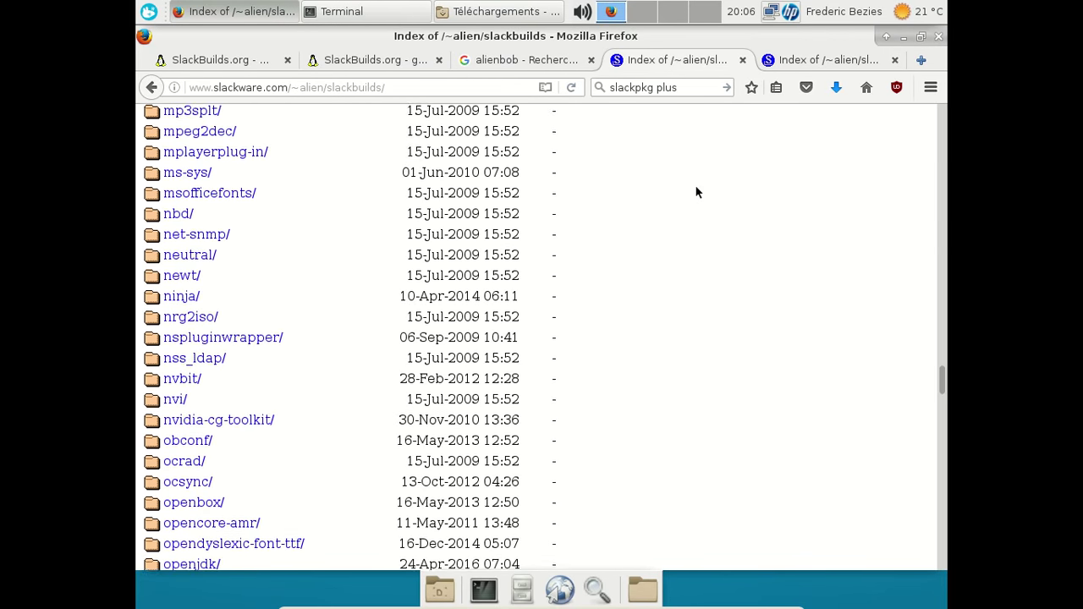
scroll(695, 192, "down", 10)
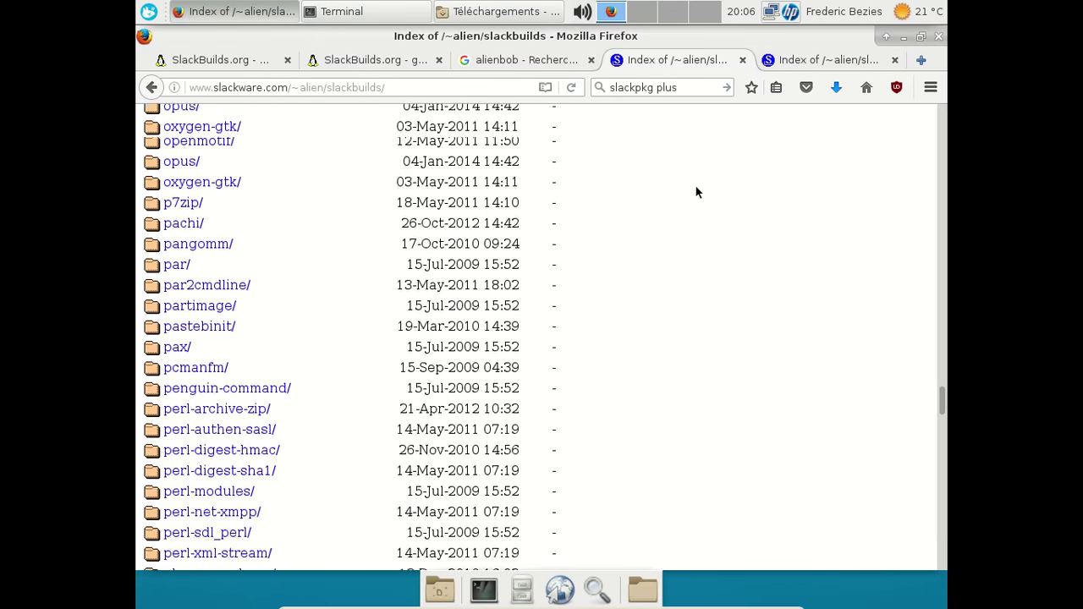
scroll(695, 193, "down", 10)
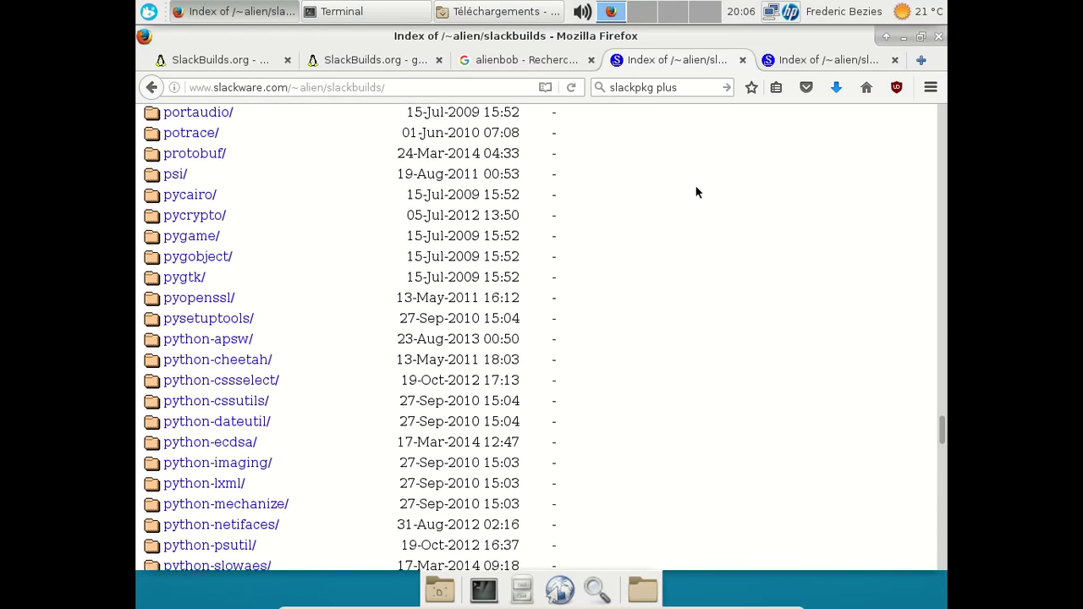
scroll(696, 192, "down", 10)
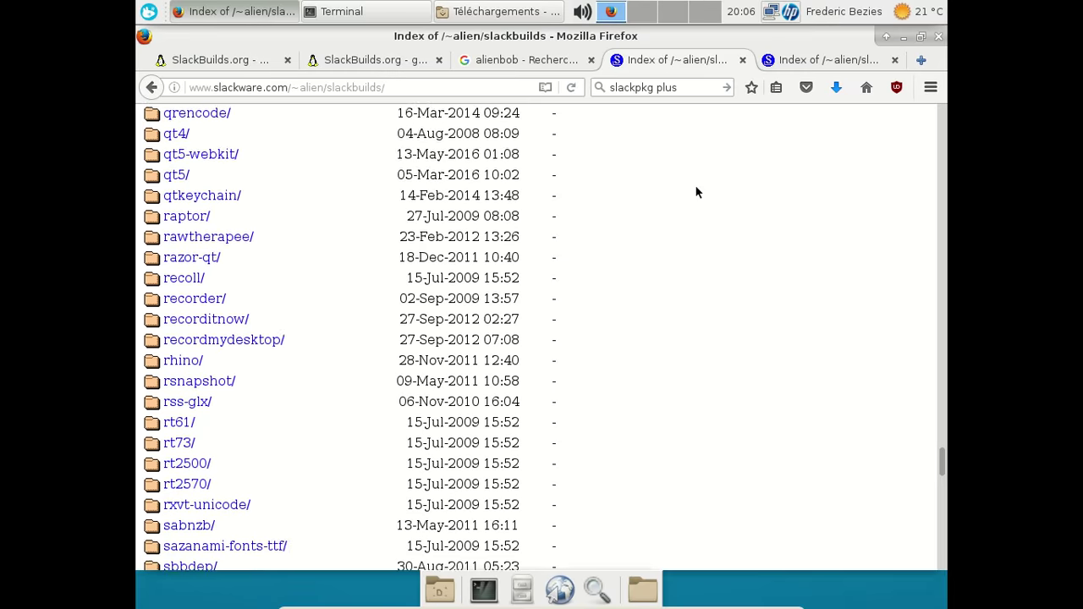
scroll(696, 192, "down", 4)
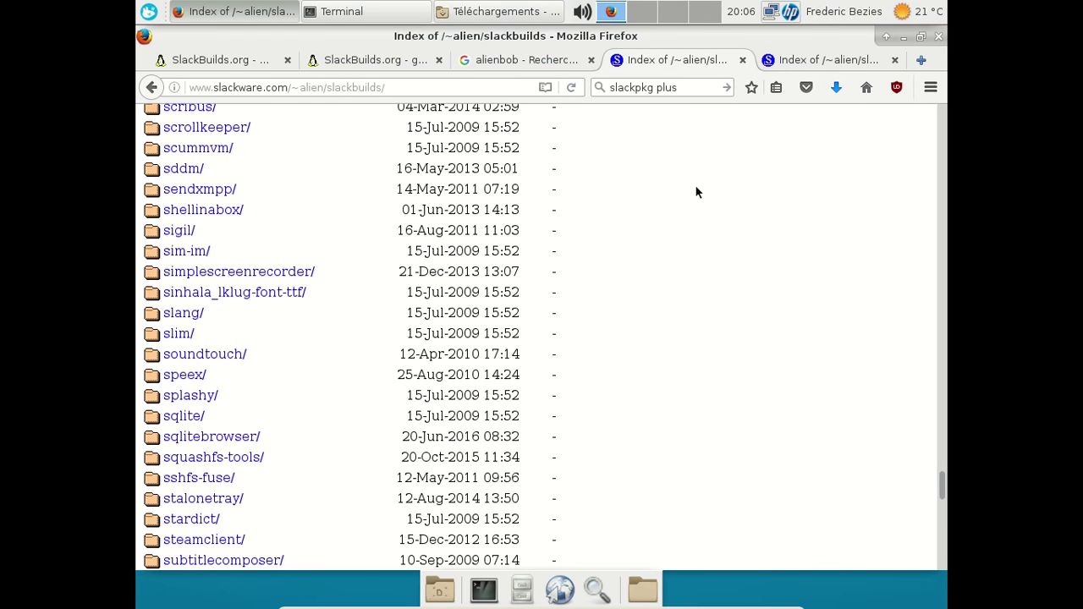
scroll(696, 192, "down", 8)
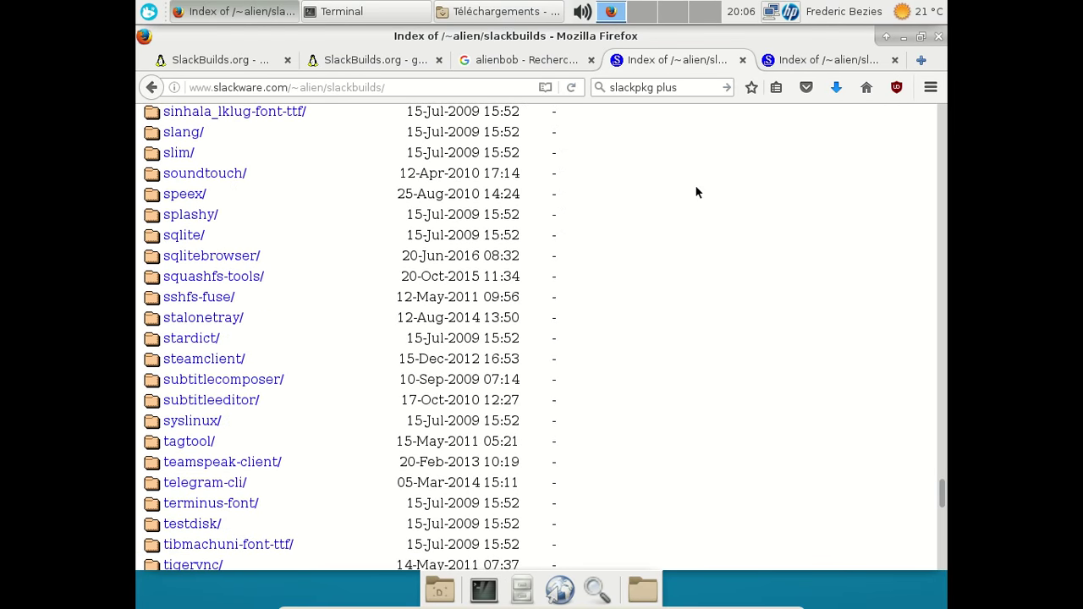
scroll(695, 192, "down", 8)
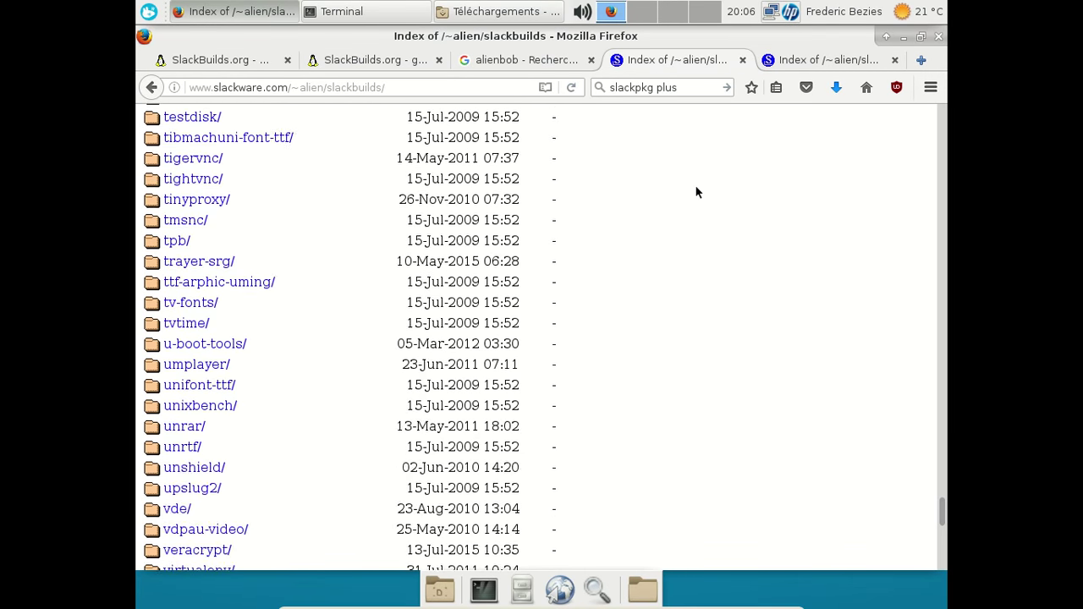
scroll(695, 192, "down", 3)
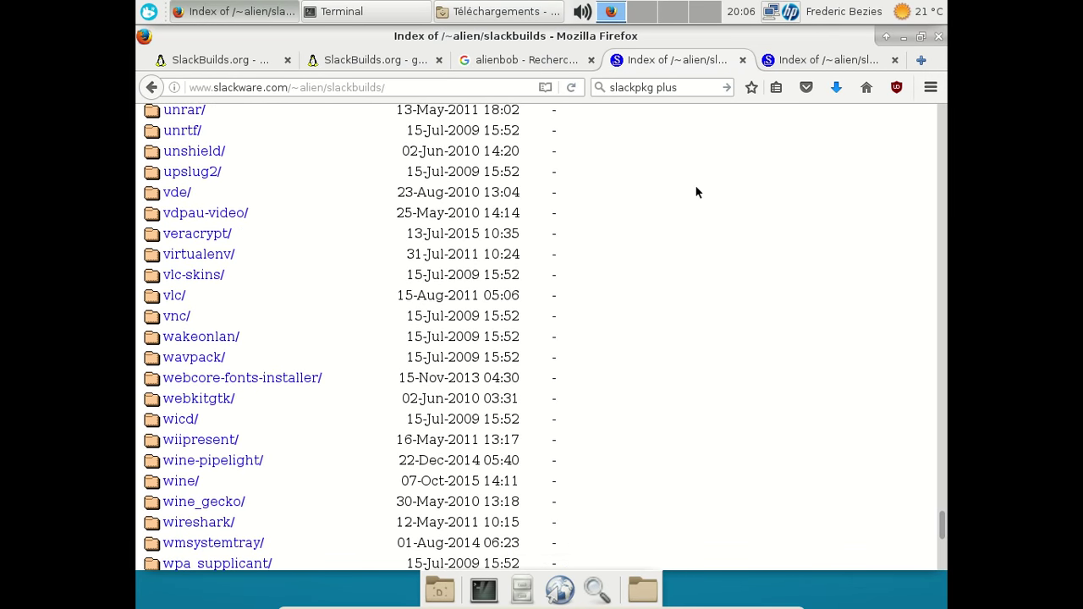
scroll(695, 192, "down", 2)
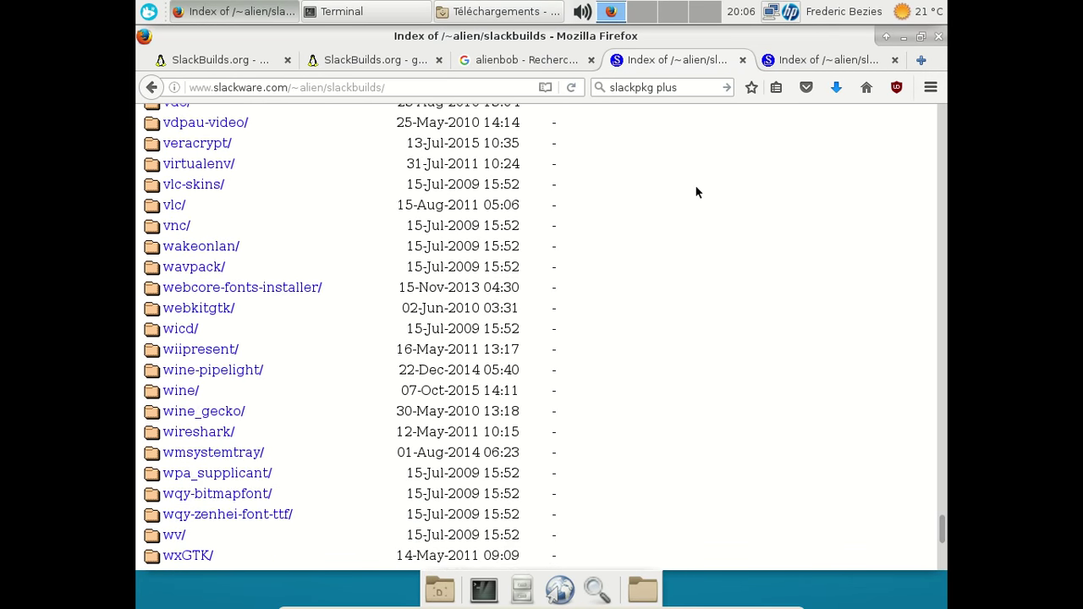
scroll(695, 192, "down", 7)
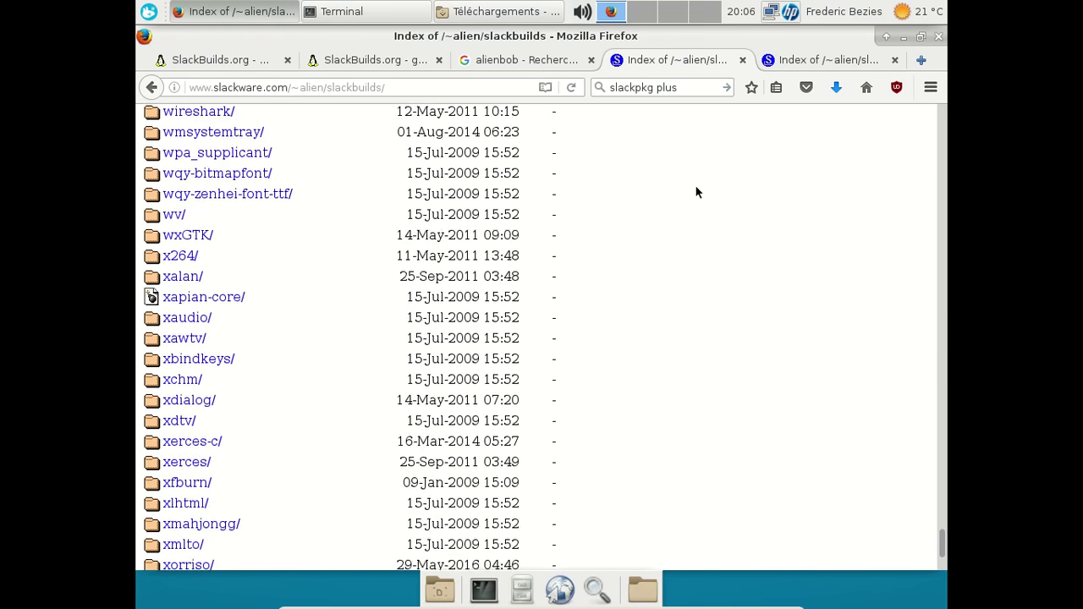
scroll(696, 192, "down", 1)
scroll(695, 192, "up", 3)
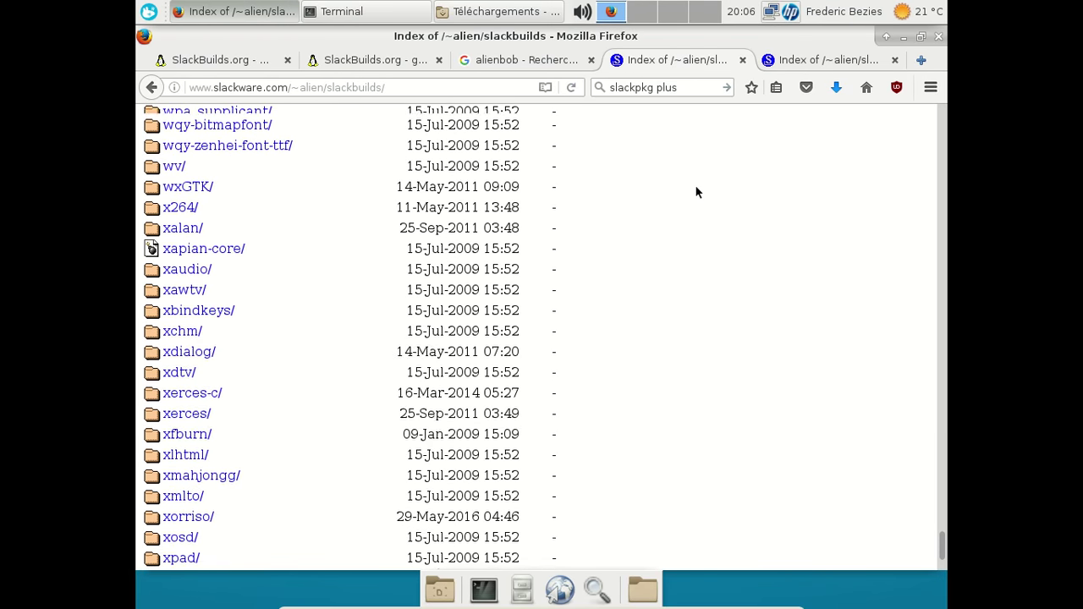
middle_click(707, 64)
middle_click(707, 65)
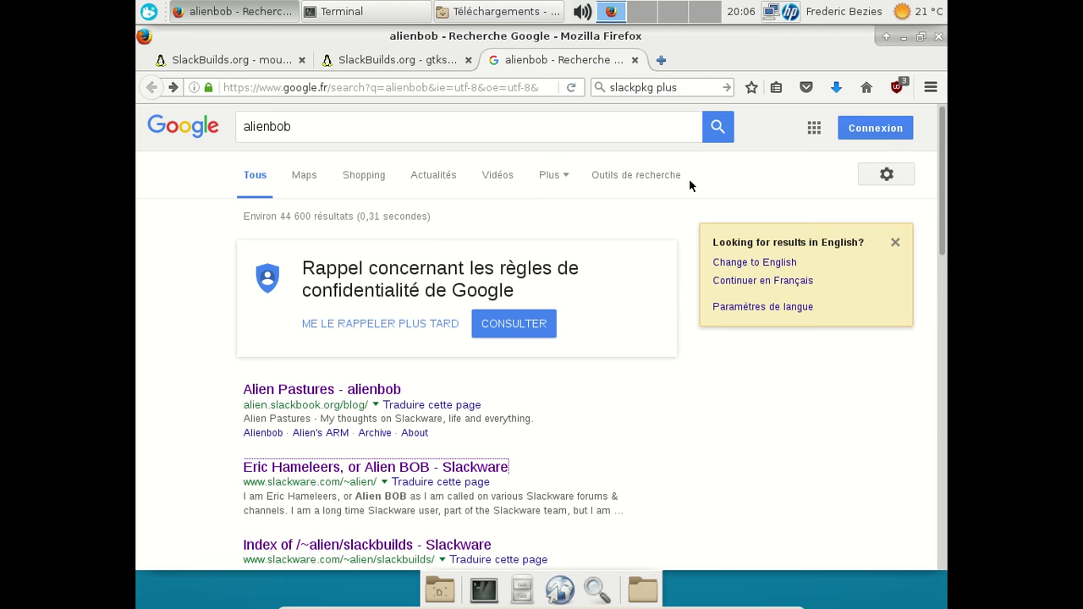
- Run slackpkg install libreoffice in the second terminal session
key("alt+Tab")
left_click(440, 133)
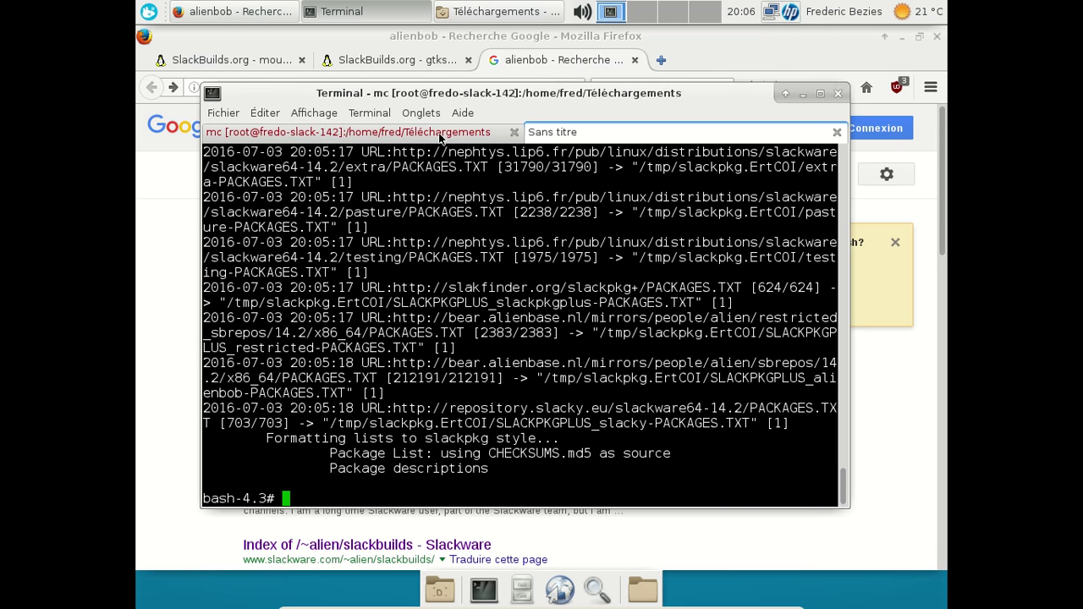
left_click(615, 134)
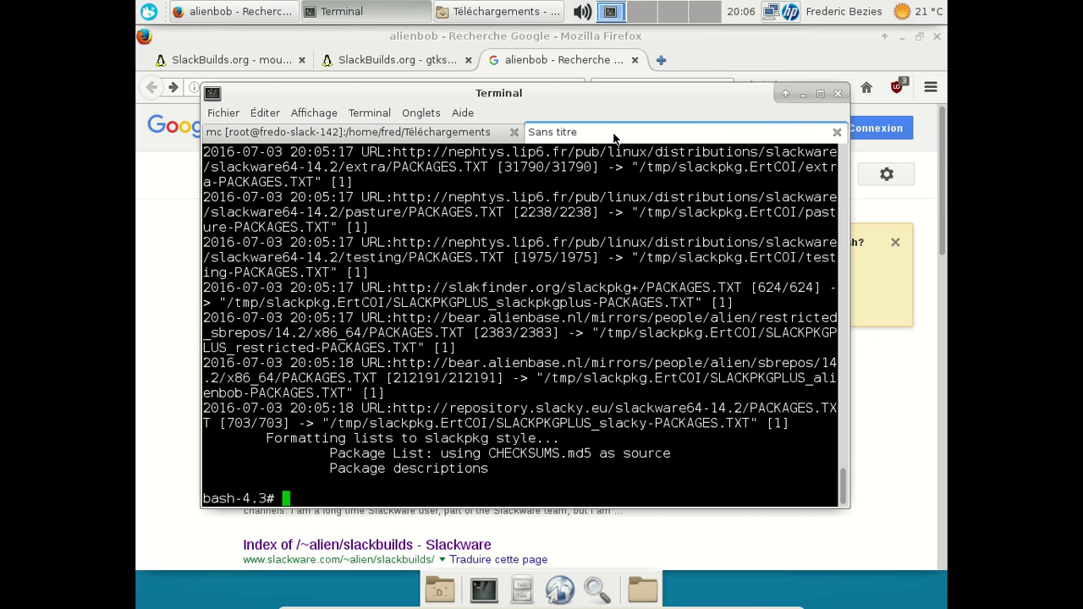
type("slackpkg lib")
key("BackSpace")
key("BackSpace")
key("BackSpace")
type("install libre")
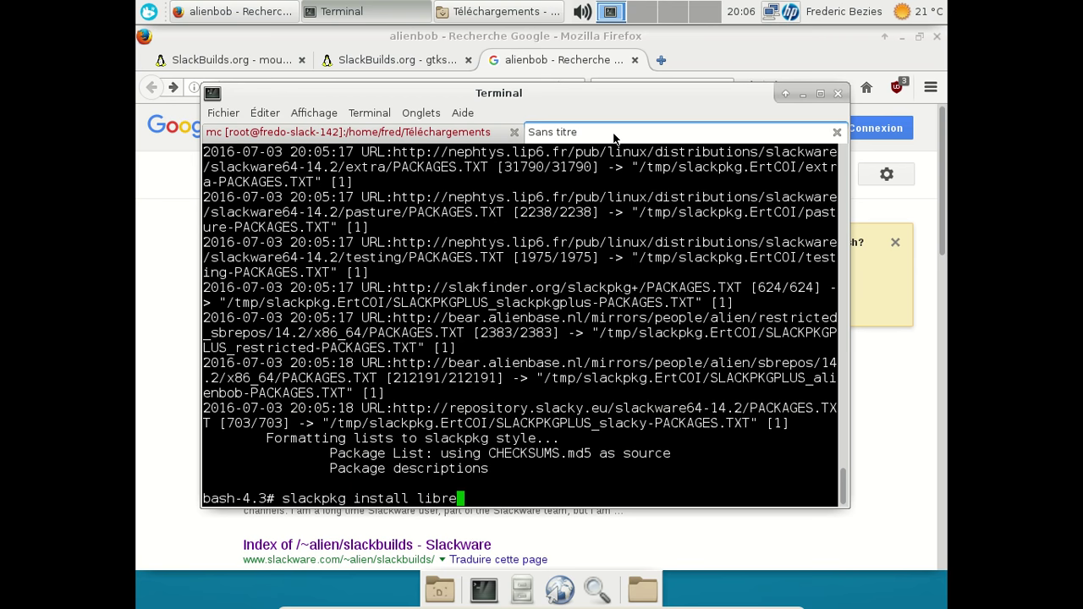
type("office")
key("Return")
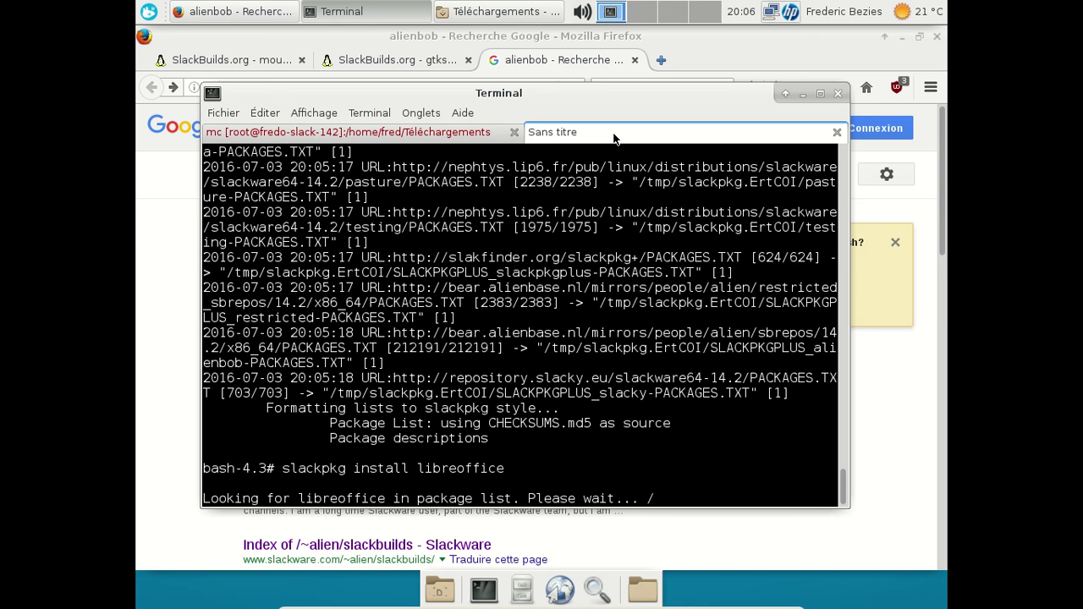
- Check the glade build's progress while slackpkg searches for libreoffice, and return to the slackpkg session
left_click(430, 136)
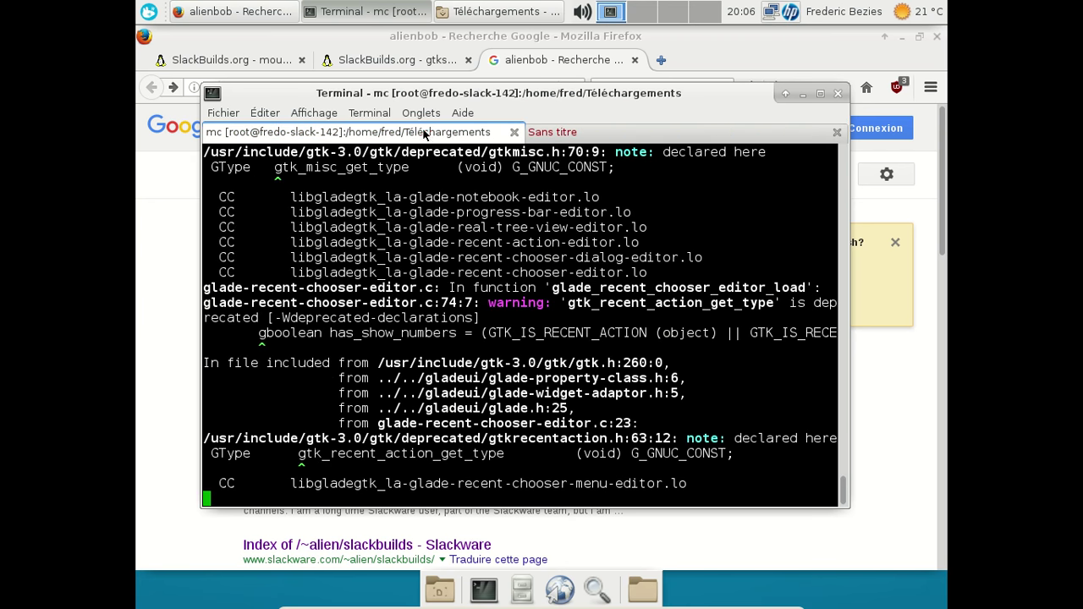
left_click(620, 136)
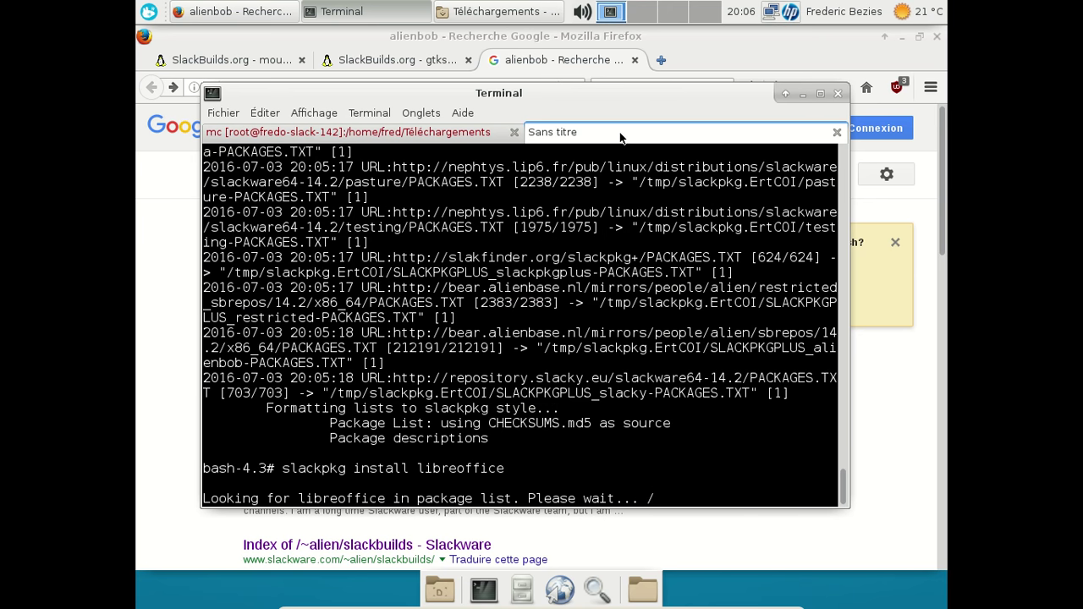
left_click(434, 134)
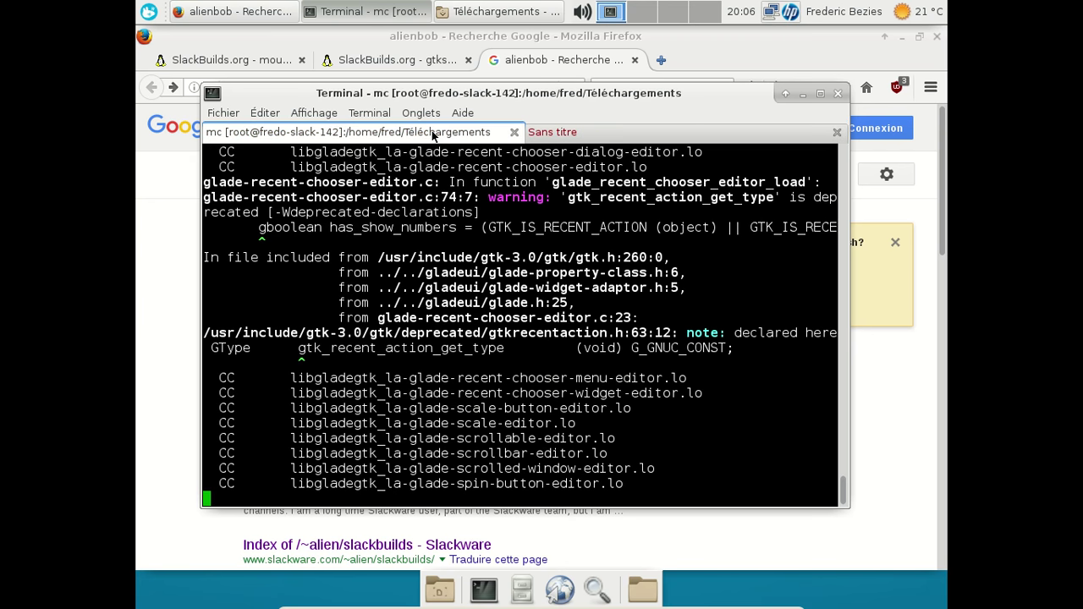
left_click(554, 134)
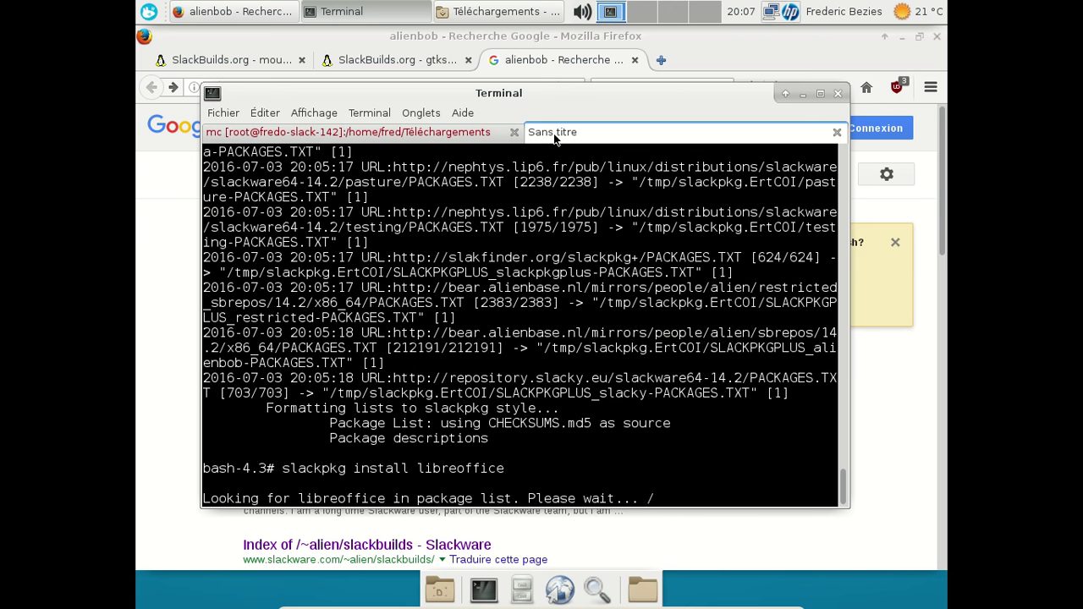
left_click(483, 134)
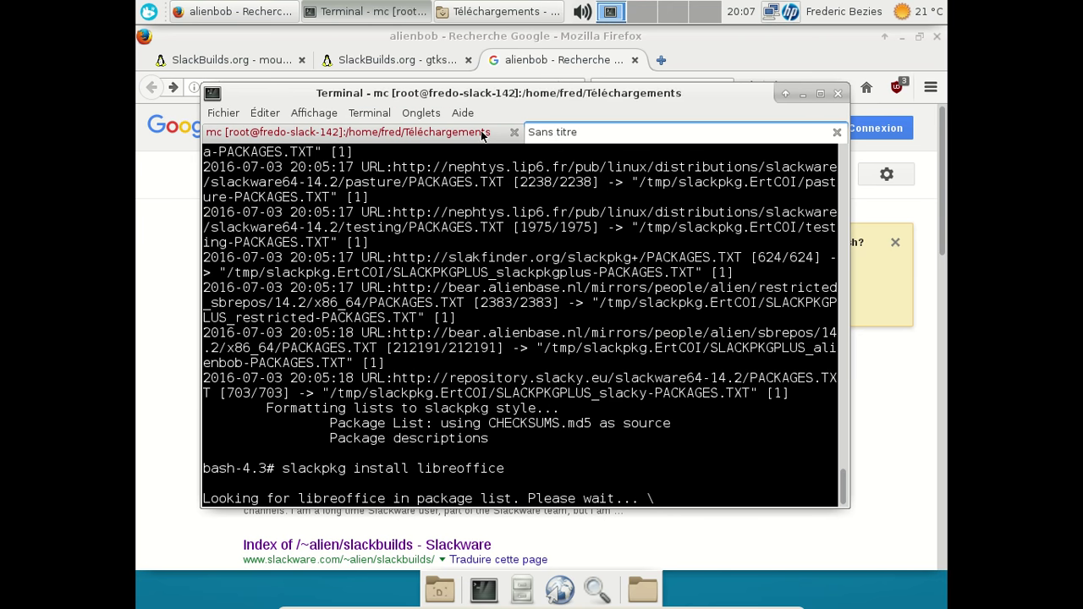
left_click(549, 135)
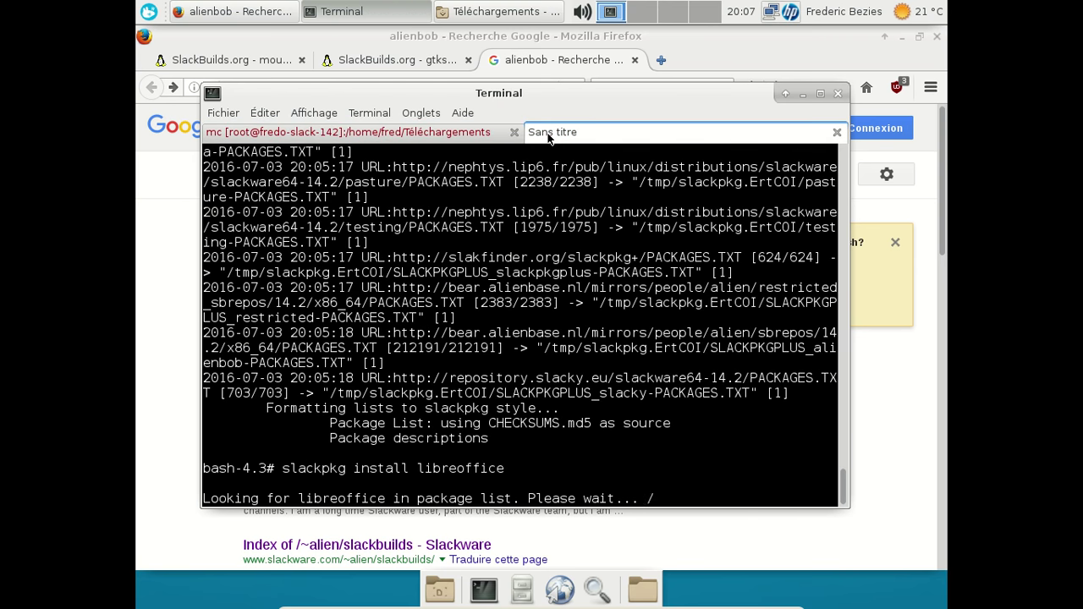
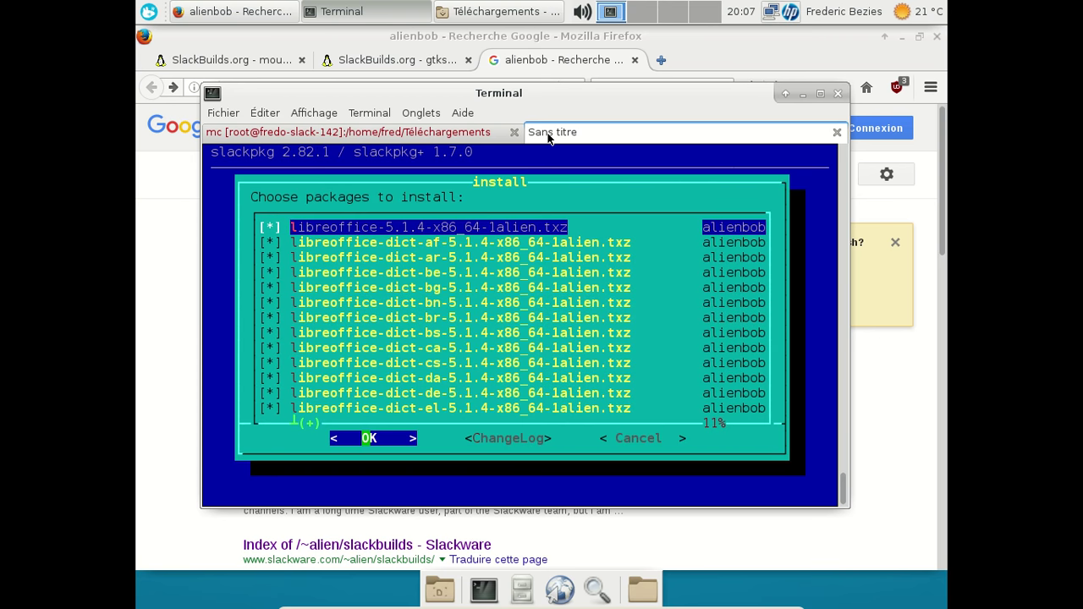
- Deselect the unneeded libreoffice-dict language packages in the install list, through libreoffice-dict-zu
key("Down")
key("Down")
key("space")
key("Down")
key("space")
key("Down")
key("space")
key("Down")
key("space")
key("Down")
key("space")
key("Down")
key("space")
key("Down")
key("space")
key("Down")
key("space")
key("Down")
key("space")
key("Down")
key("space")
key("Down")
key("space")
key("Down")
key("Down")
key("space")
key("Down")
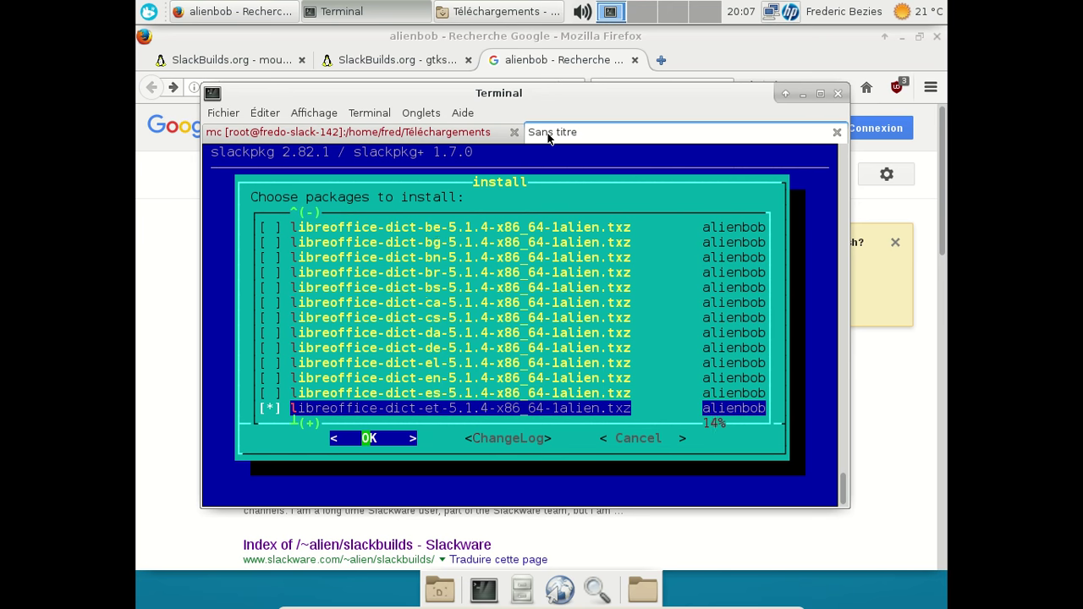
key("space")
key("Down")
key("Down")
key("space")
key("Down")
key("space")
key("Down")
key("space")
key("Down")
key("space")
key("Down")
key("space")
key("Down")
key("space")
key("Down")
key("space")
key("Down")
key("Down")
key("space")
key("Down")
key("space")
key("Up")
key("Up")
key("space")
key("Down")
key("Down")
key("Down")
key("space")
key("Down")
key("space")
key("Down")
key("space")
key("Down")
key("space")
key("Down")
key("space")
key("Down")
key("space")
key("Down")
key("space")
key("Down")
key("space")
key("Down")
key("space")
key("Down")
key("space")
key("Down")
key("space")
key("Down")
key("space")
key("Down")
key("space")
key("Down")
key("space")
key("Down")
key("space")
key("Down")
key("space")
key("Down")
- Deselect libreoffice-kde-integration and the libreoffice-l10n packages from af through ca in the install list
key("Down")
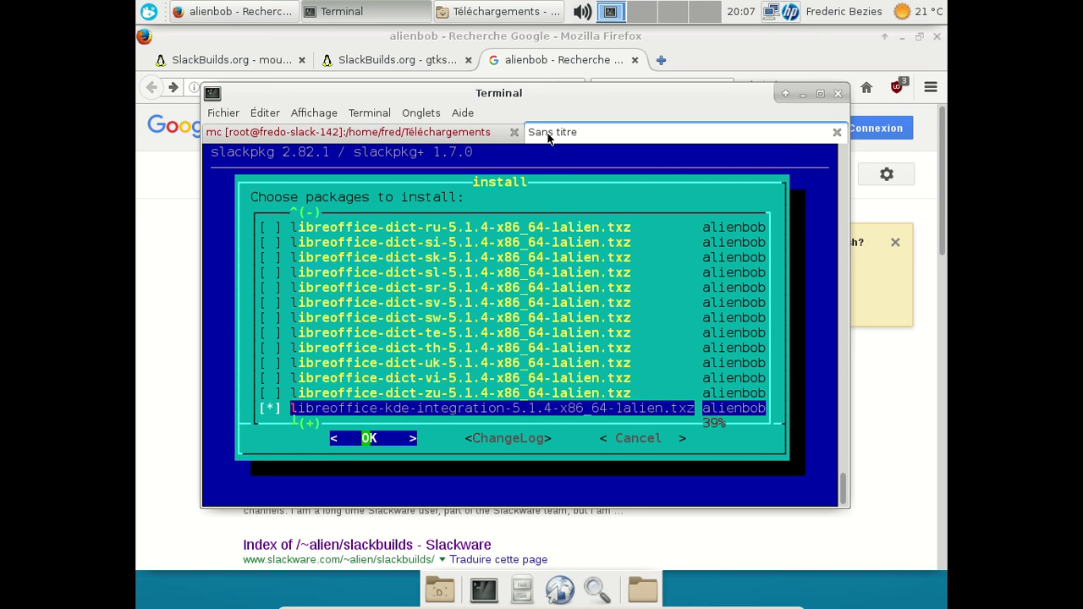
key("space")
key("Down")
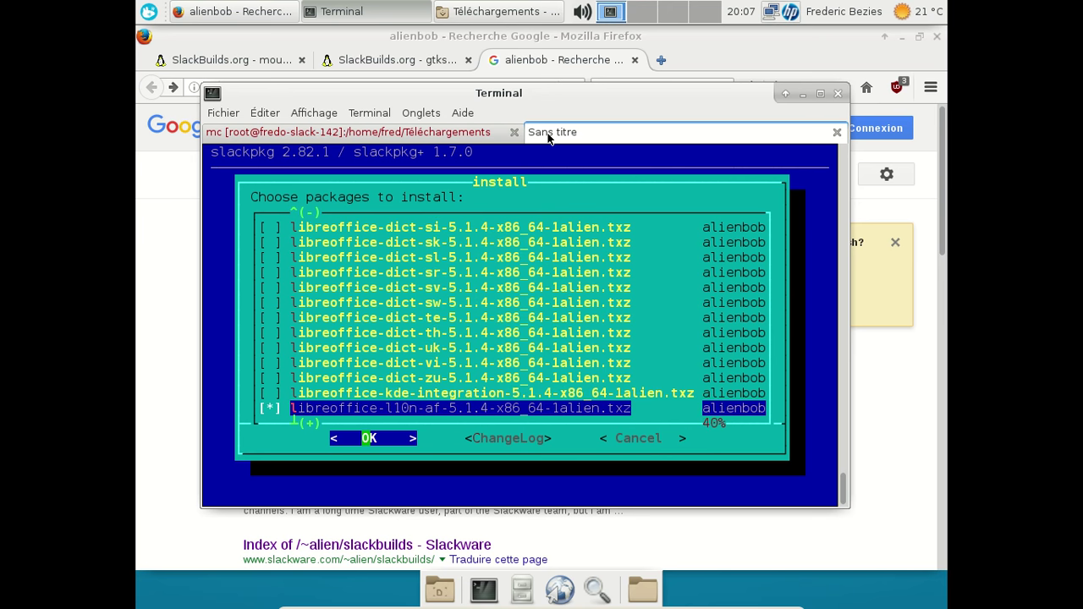
key("space")
key("Down")
key("space")
key("Down")
key("space")
key("Down")
key("space")
key("Down")
key("space")
key("Down")
key("space")
key("Down")
key("space")
key("Down")
key("space")
key("Down")
key("space")
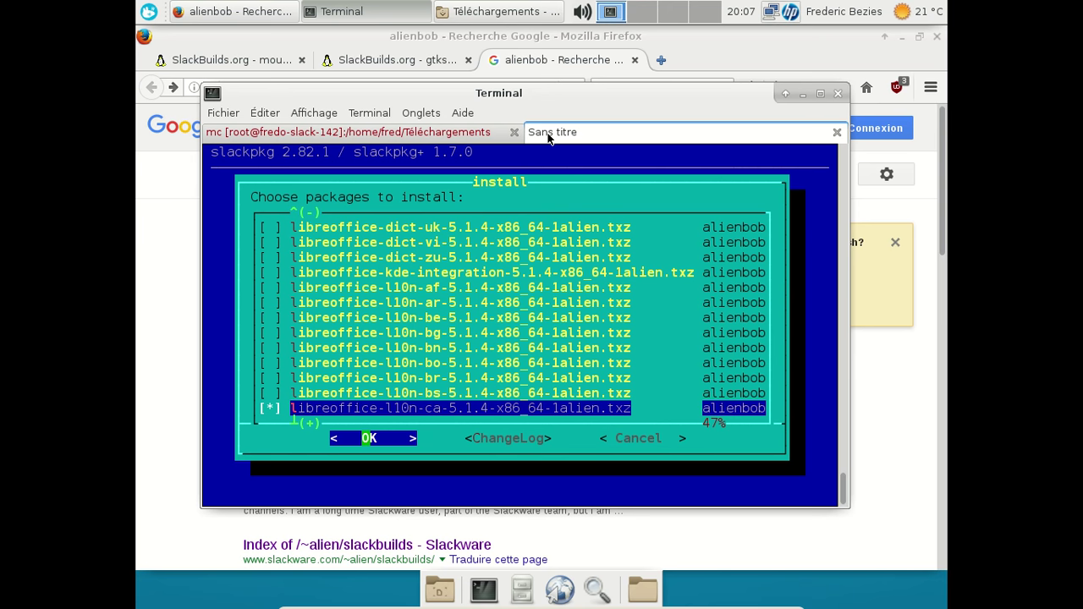
- Deselect the libreoffice-l10n packages from cs through fi, leaving libreoffice-l10n-fr selected
key("Down")
key("Down")
key("Down")
key("Down")
key("space")
key("Down")
key("Down")
key("Down")
key("space")
key("Down")
key("Down")
key("space")
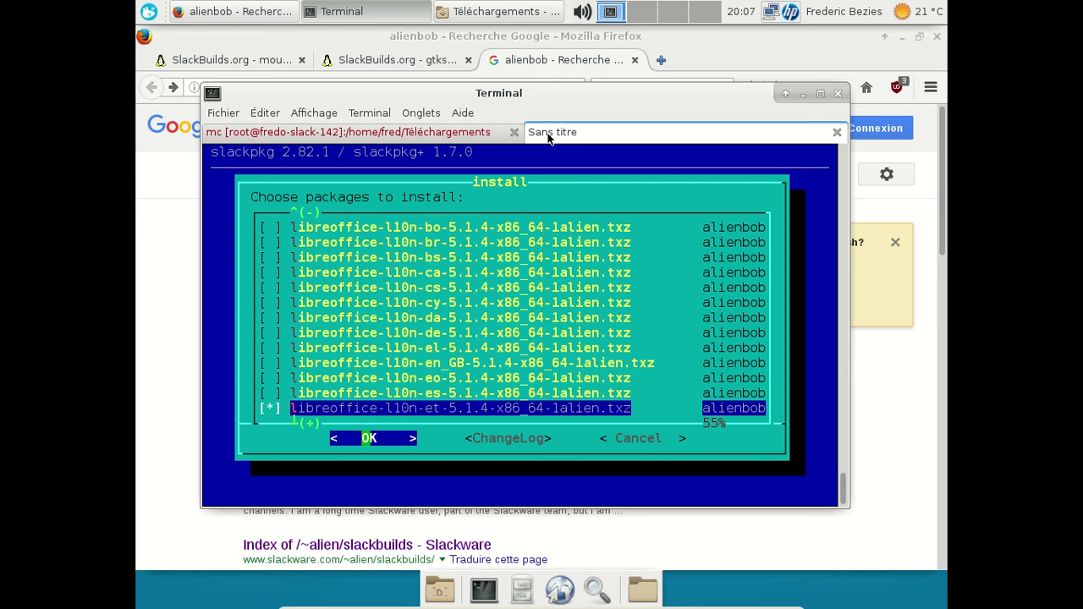
key("Down")
key("Down")
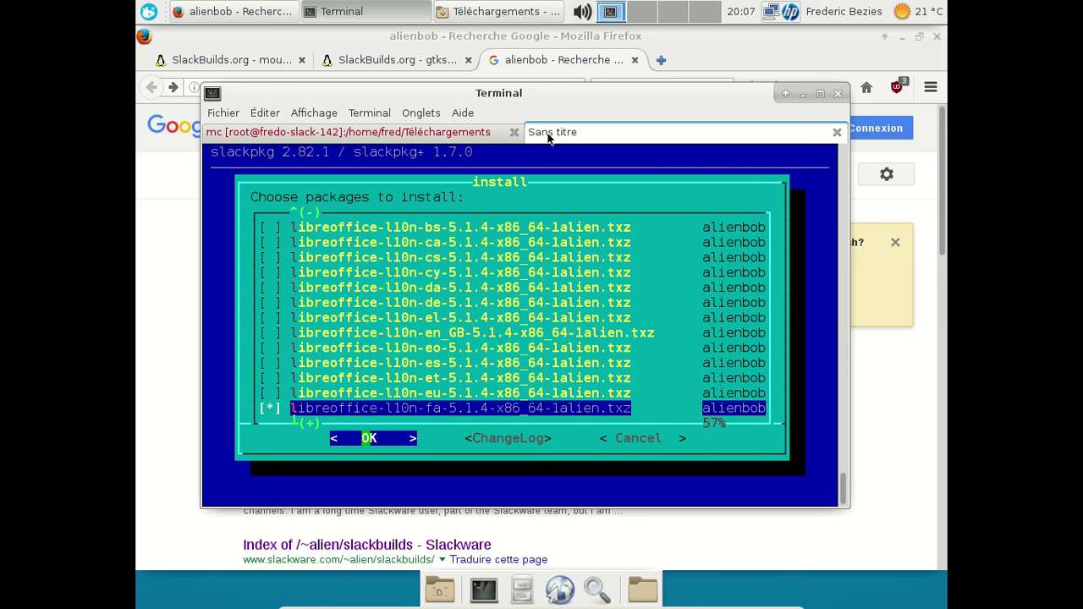
key("Down")
key("Down")
key("Down")
key("Down")
key("Down")
key("Down")
key("Down")
key("Down")
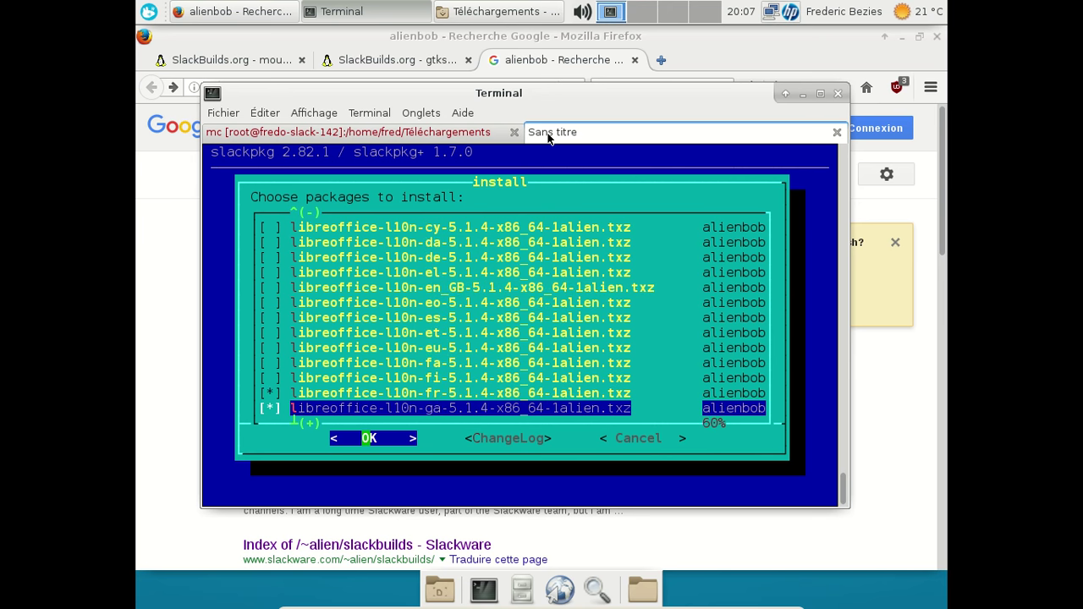
- Deselect the libreoffice-l10n packages from ga through pl
key("Down")
key("Down")
key("Up")
key("Down")
key("Down")
key("Down")
key("Down")
key("Down")
key("space")
key("Down")
key("Down")
key("Down")
key("Down")
key("Down")
key("Down")
key("Down")
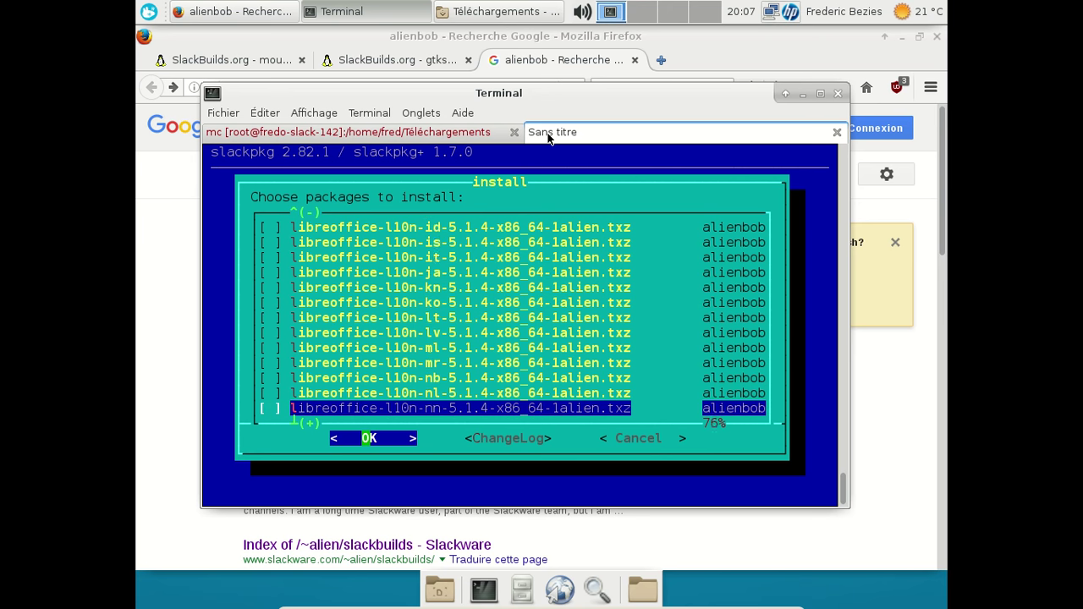
key("Down")
key("Down")
key("Down")
key("Down")
key("Down")
key("Down")
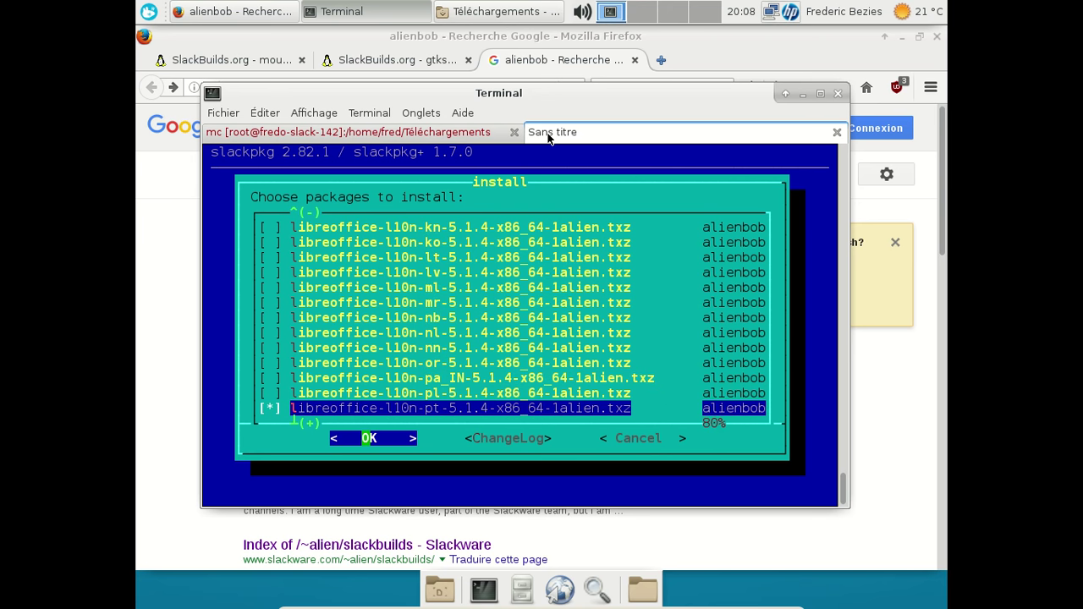
- Deselect libreoffice-l10n-pt through libreoffice-l10n-zu and libreoffice-sdkdoc, and start installing the selected LibreOffice packages
key("Down")
key("Down")
key("Down")
key("Down")
key("Down")
key("Down")
key("Down")
key("Down")
key("Down")
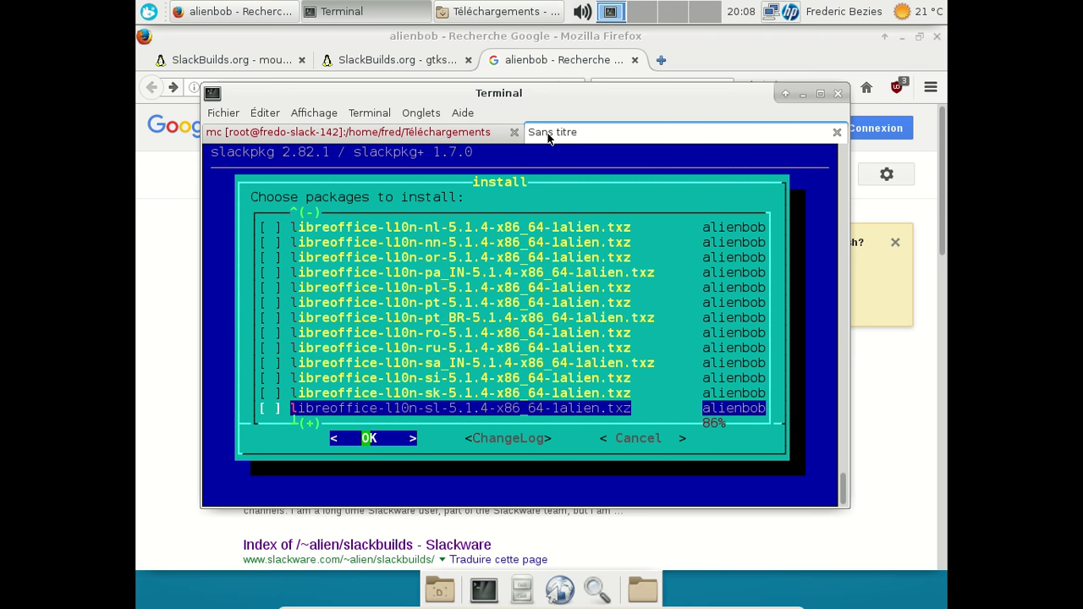
key("Down")
key("Down")
key("Down")
key("Down")
key("Down")
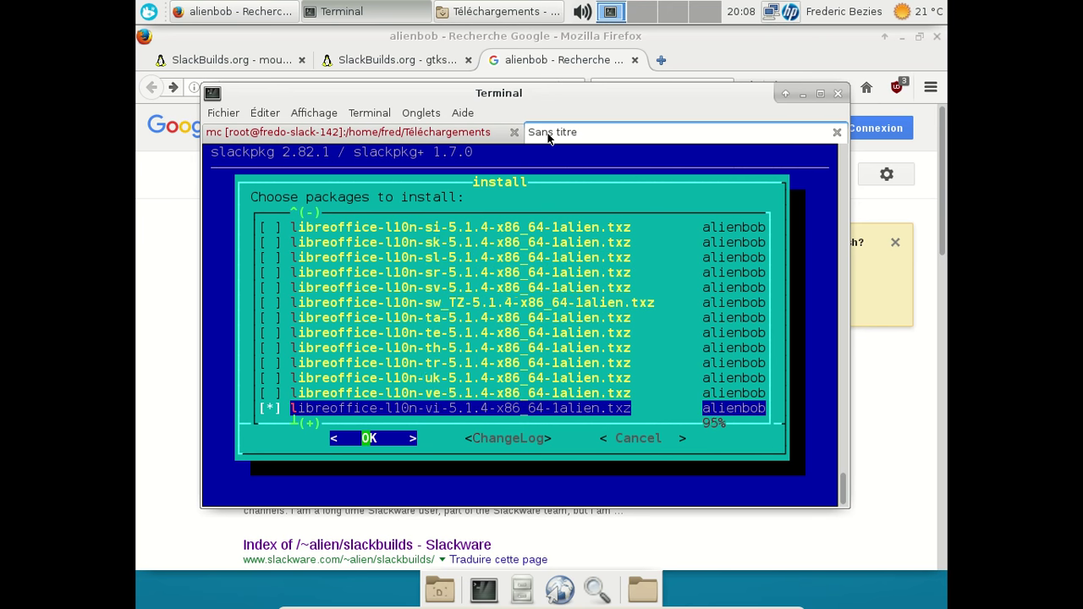
key("Down")
key("Down")
key("Down")
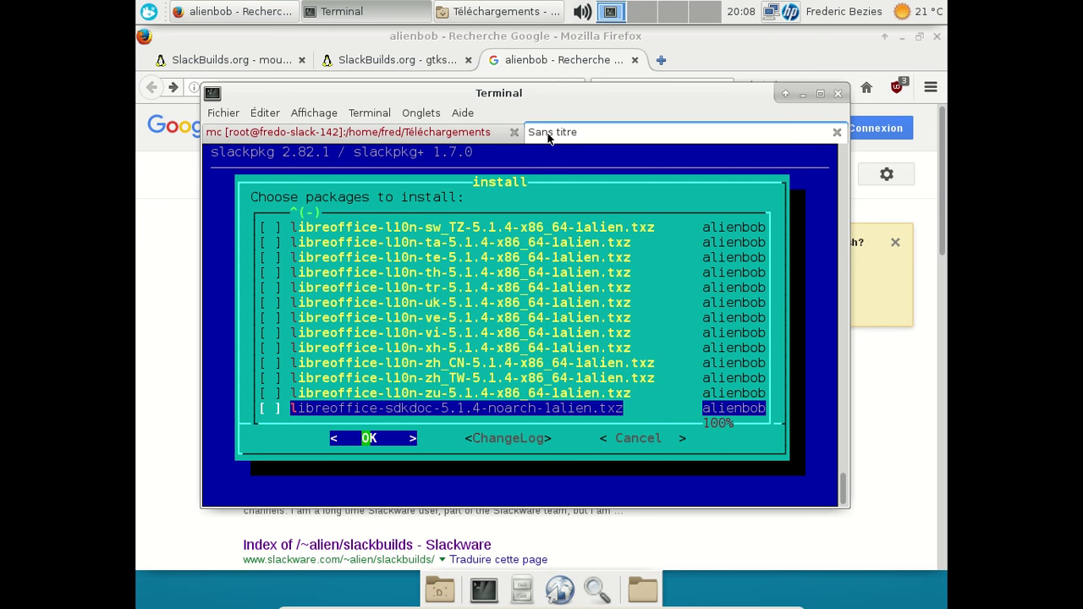
key("Return")
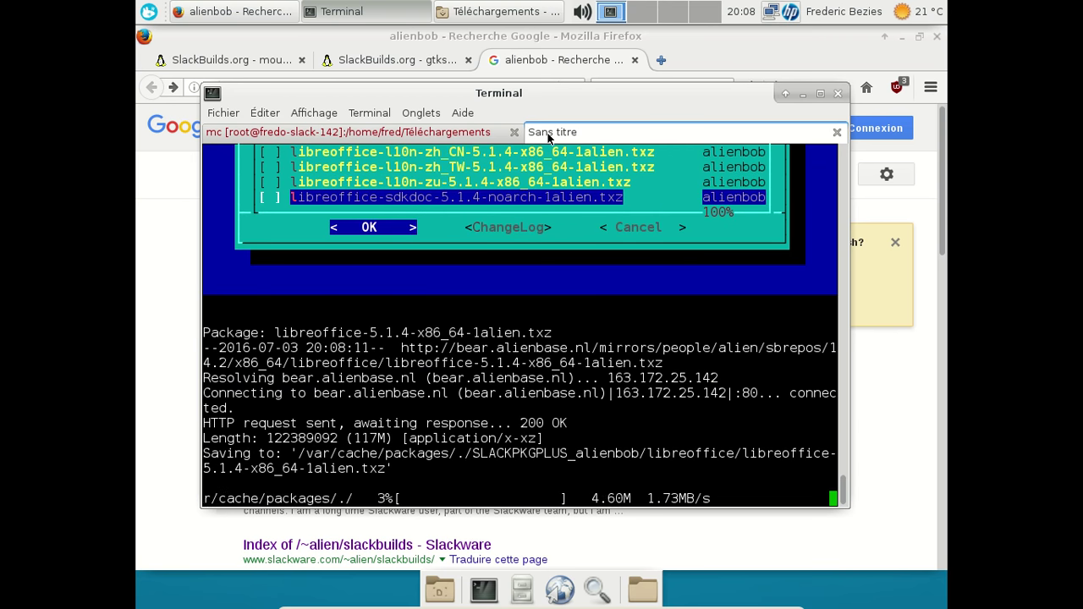
- Check the glade build's progress during the LibreOffice download, and return to the slackpkg session
left_click(441, 132)
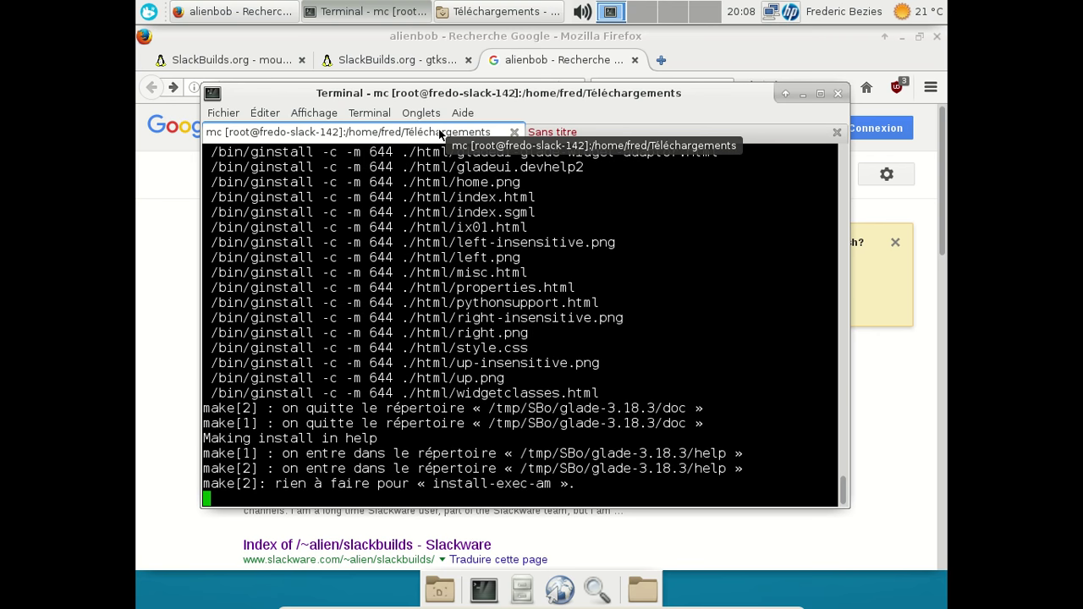
left_click(589, 132)
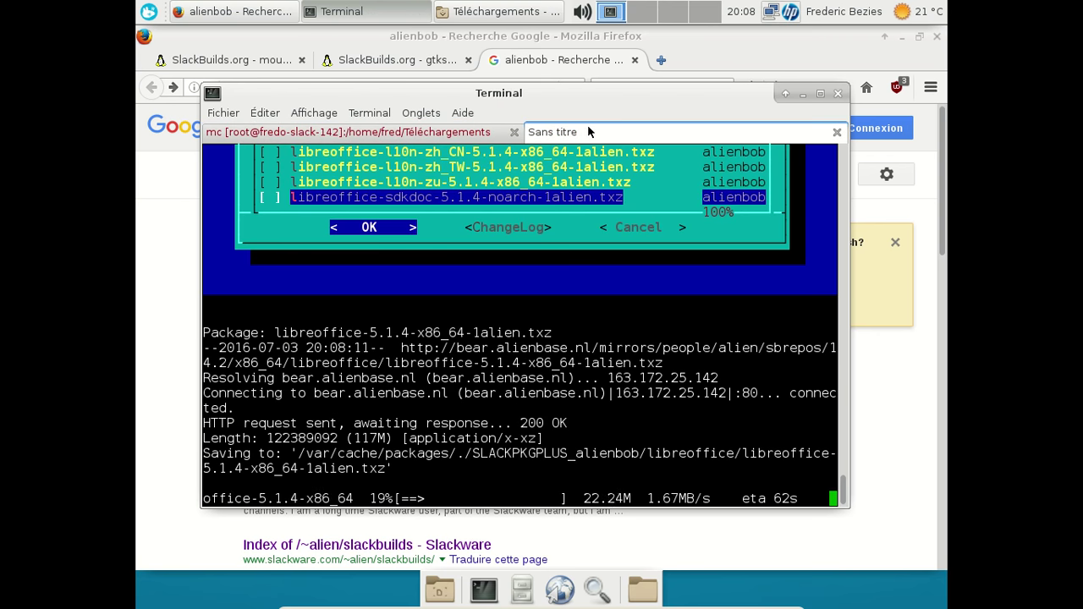
- Open dicollecte.org in a new Firefox tab and go to the download page of Grammalecte
left_click(706, 60)
left_click(661, 59)
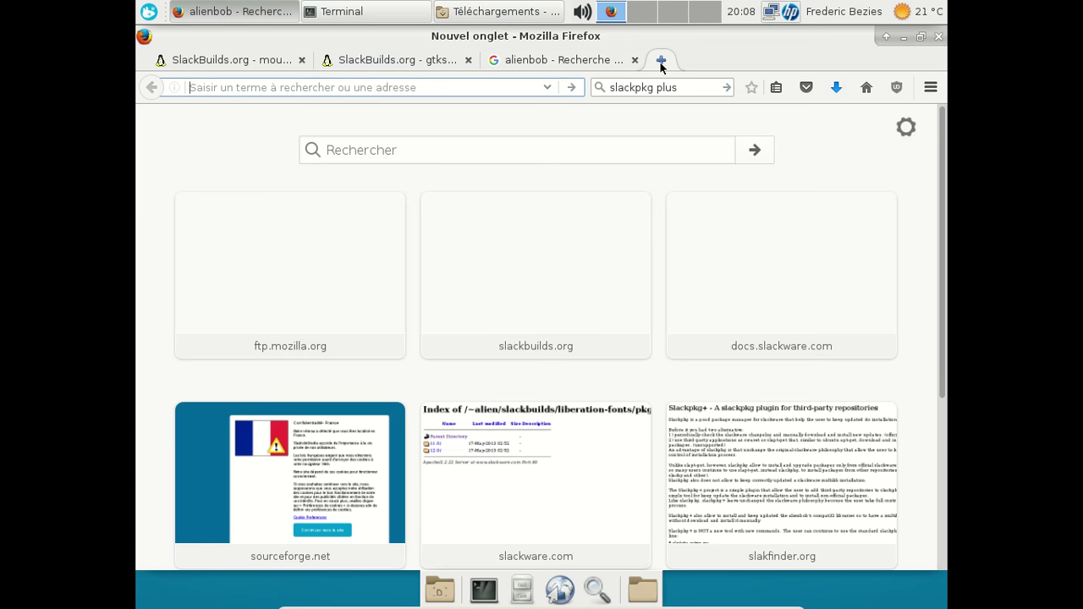
type("dicoll")
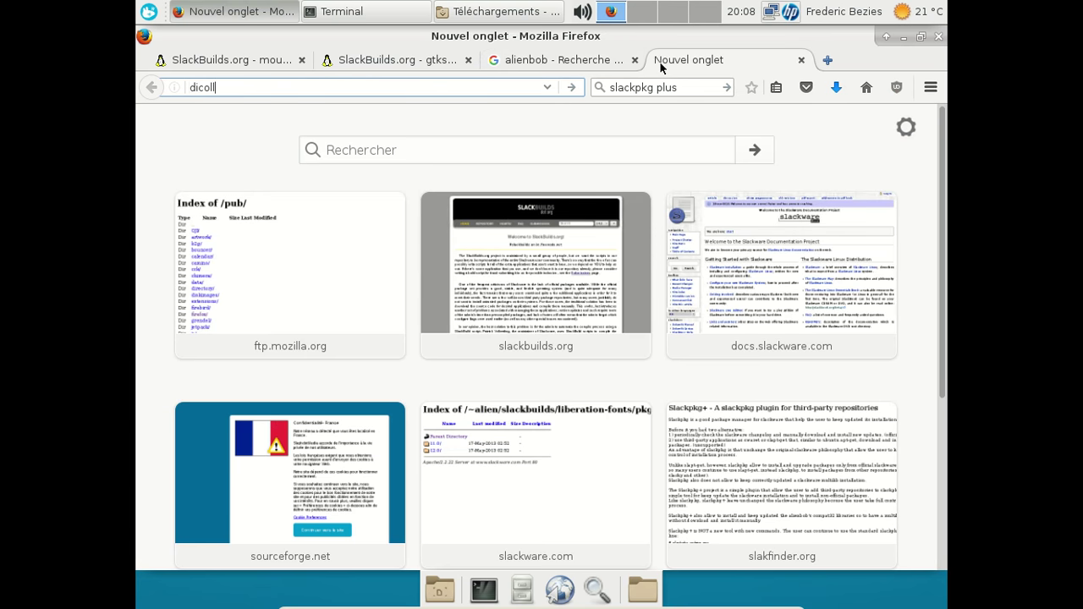
type("ecte.org")
key("Return")
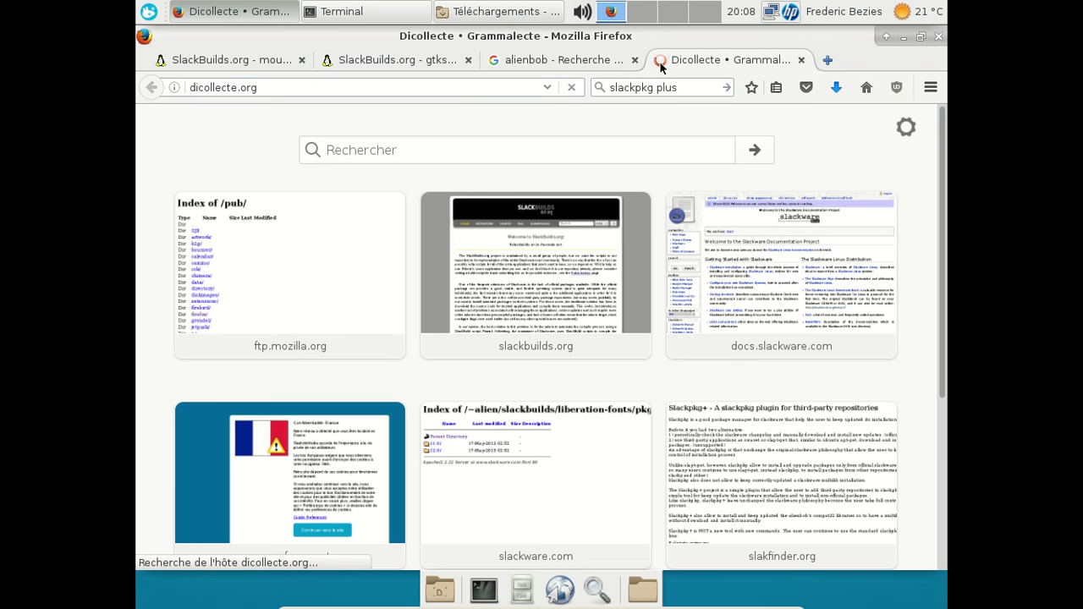
left_click(663, 347)
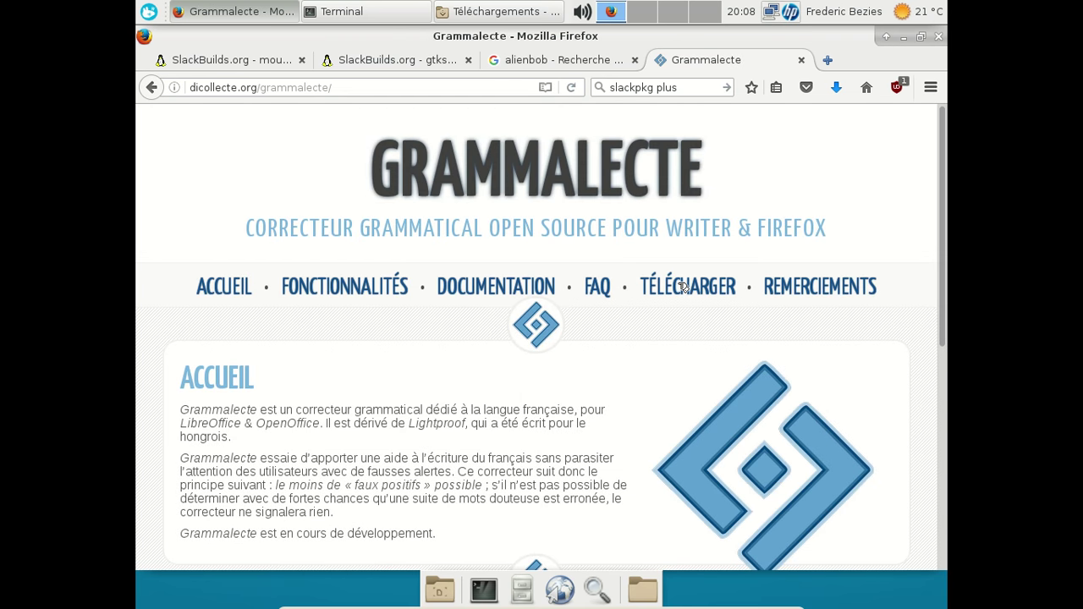
left_click(682, 288)
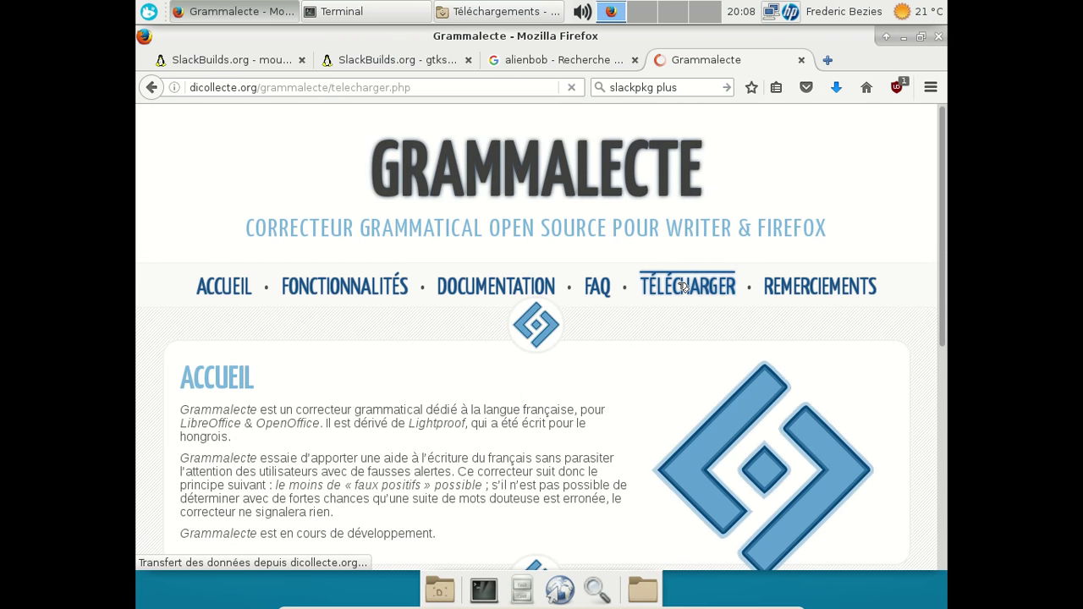
- Download Grammalecte 0.5.7 with dictionaries for LibreOffice 4.2+ as Grammalecte-fr-v0.5.7.oxt, always saving files of this type
scroll(836, 418, "down", 3)
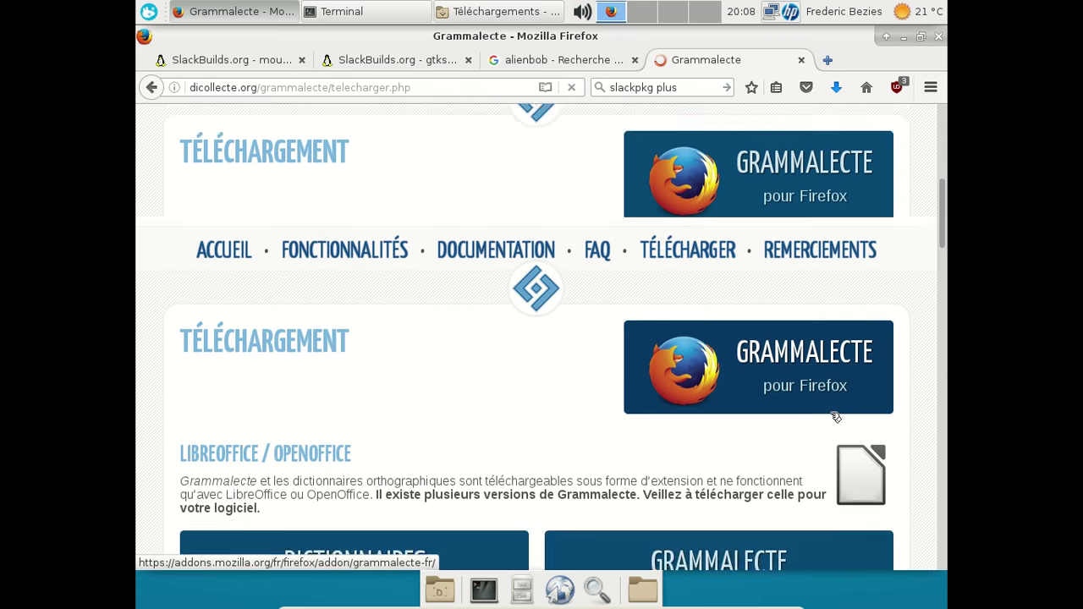
scroll(835, 417, "down", 3)
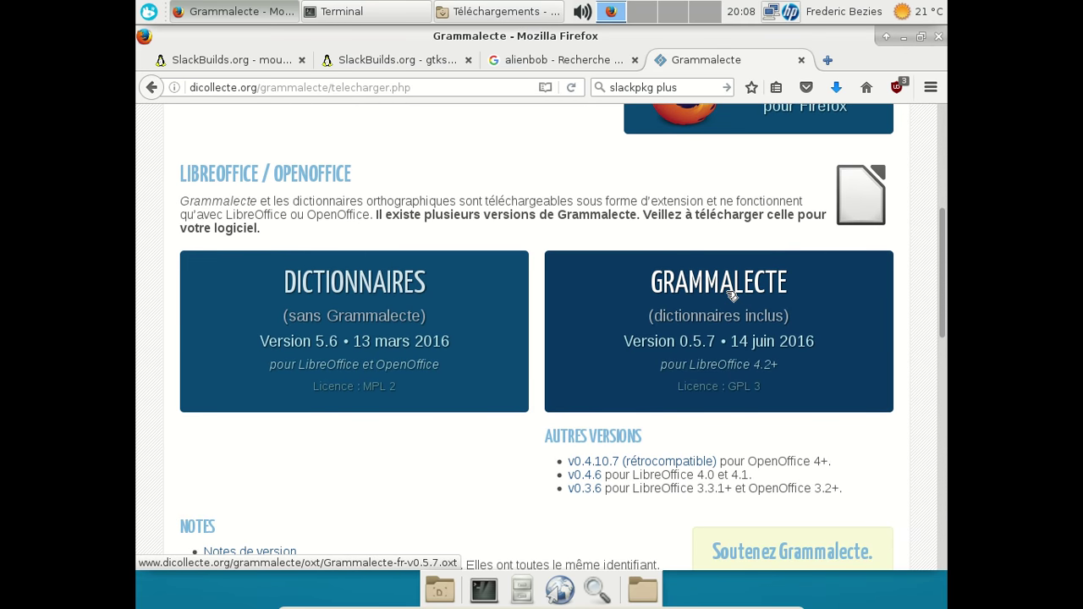
left_click(733, 294)
left_click(502, 349)
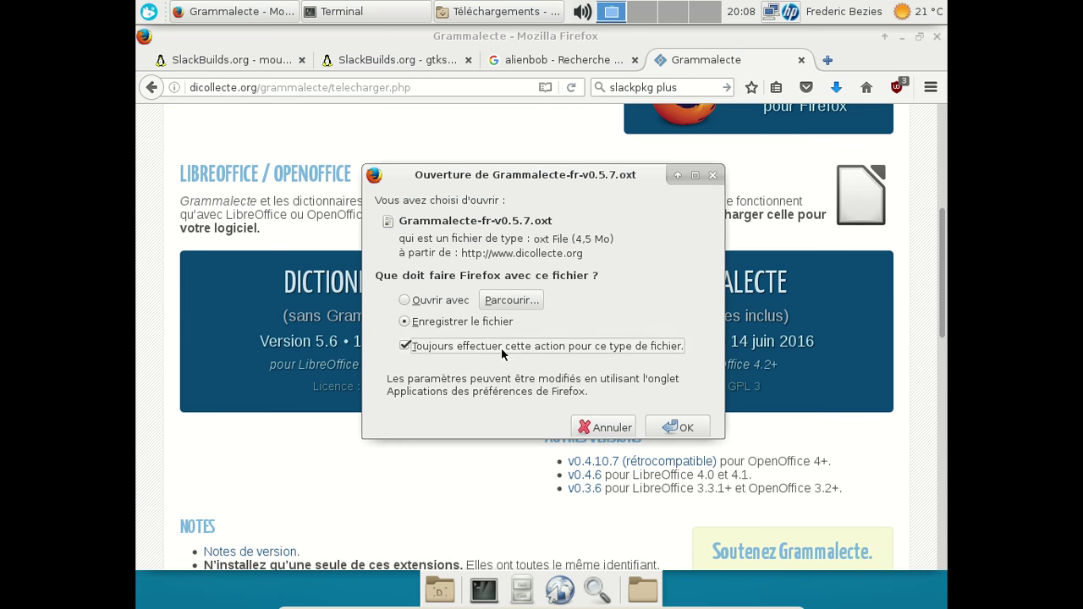
left_click(677, 427)
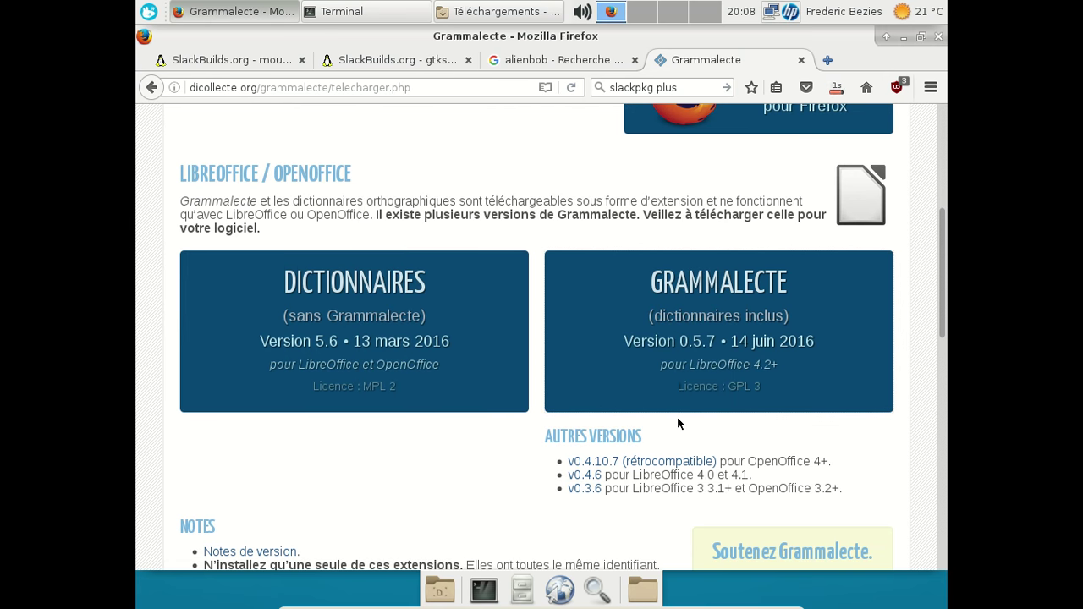
- Return to the terminal session with the finished glade build and install the glade-3.18.3-x86_64-1_SBo.tgz package from /tmp with installpkg
left_click(341, 14)
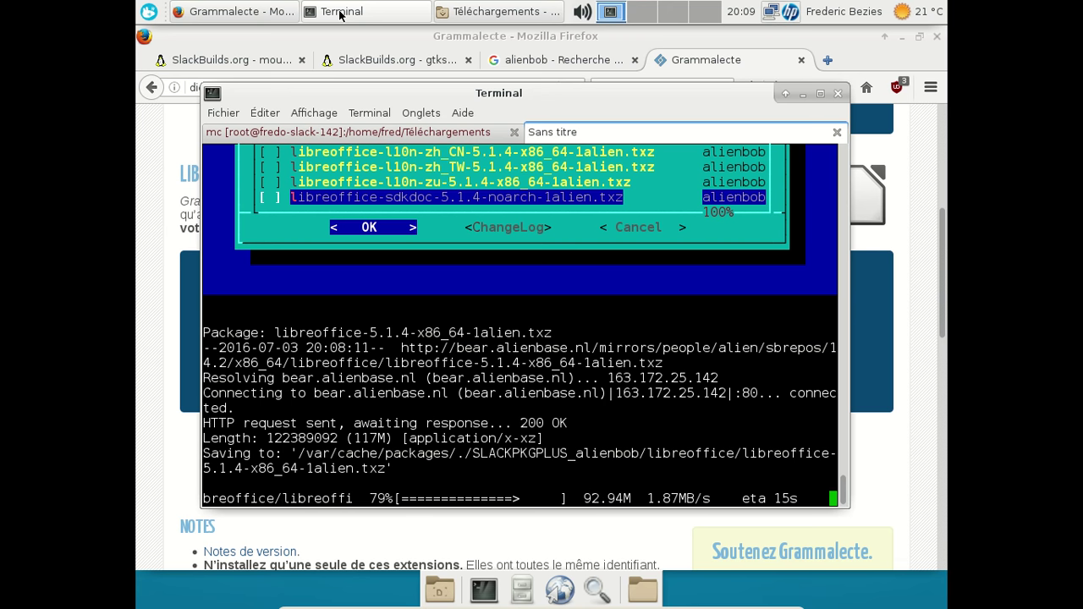
left_click(334, 133)
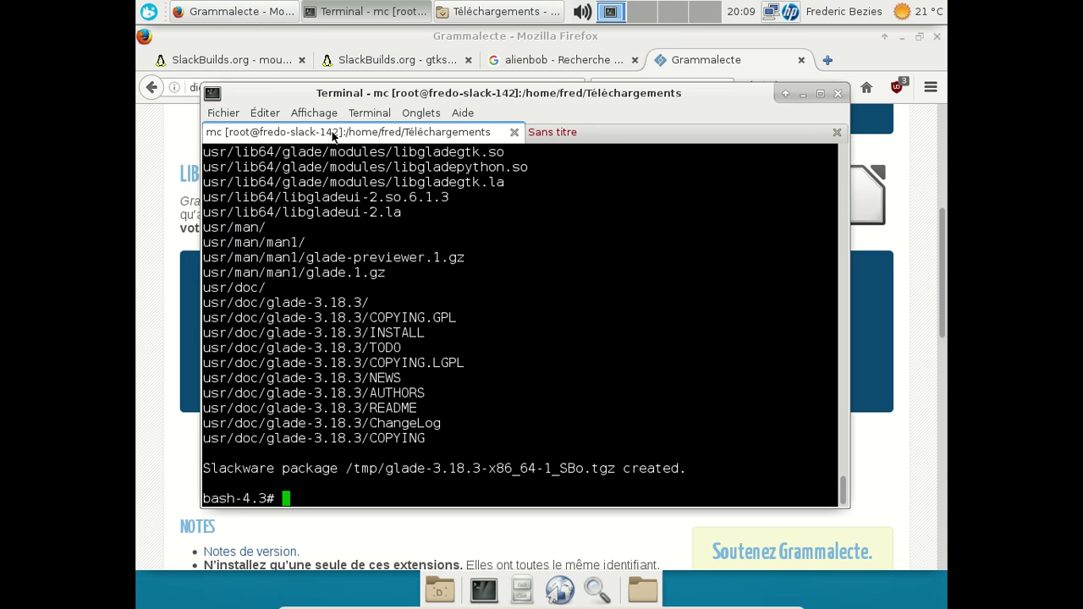
type("installpkg /tmp/g")
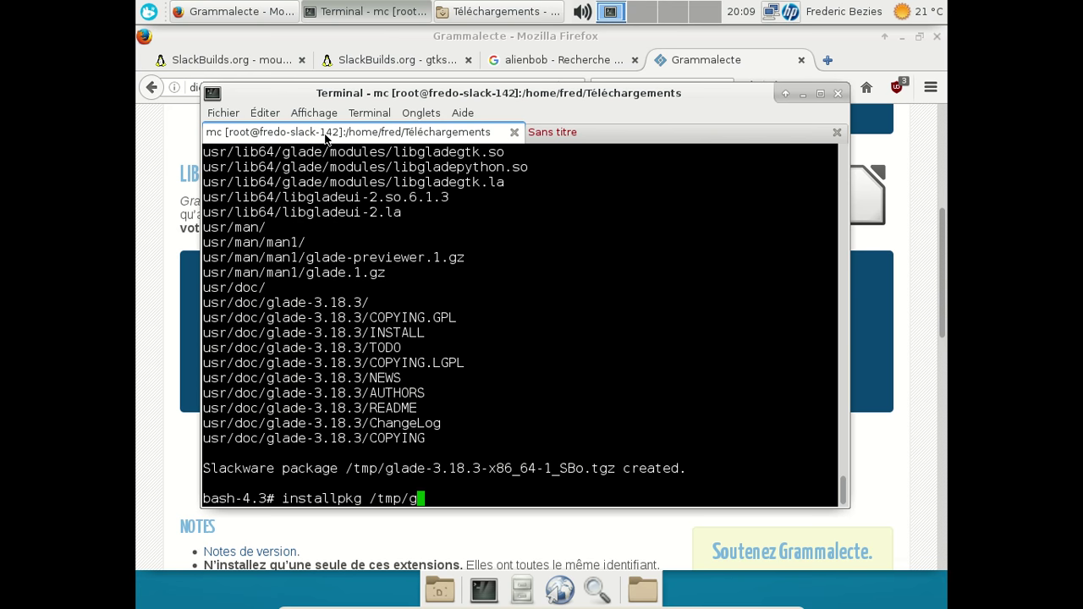
type("l")
key("Tab")
key("Return")
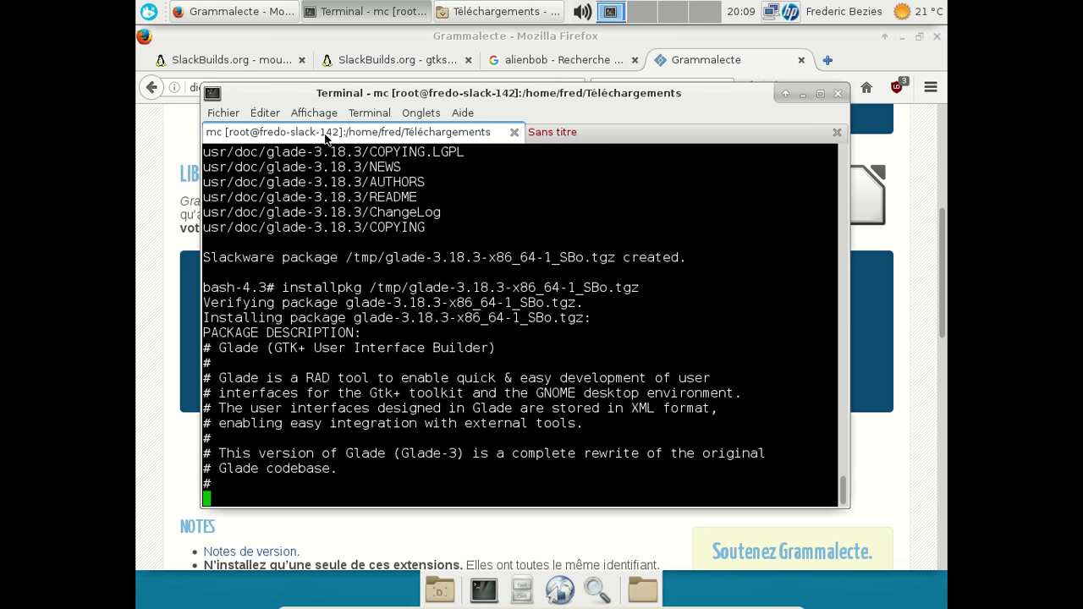
- Move up one directory and exit the root shell
type("cd ..")
key("Return")
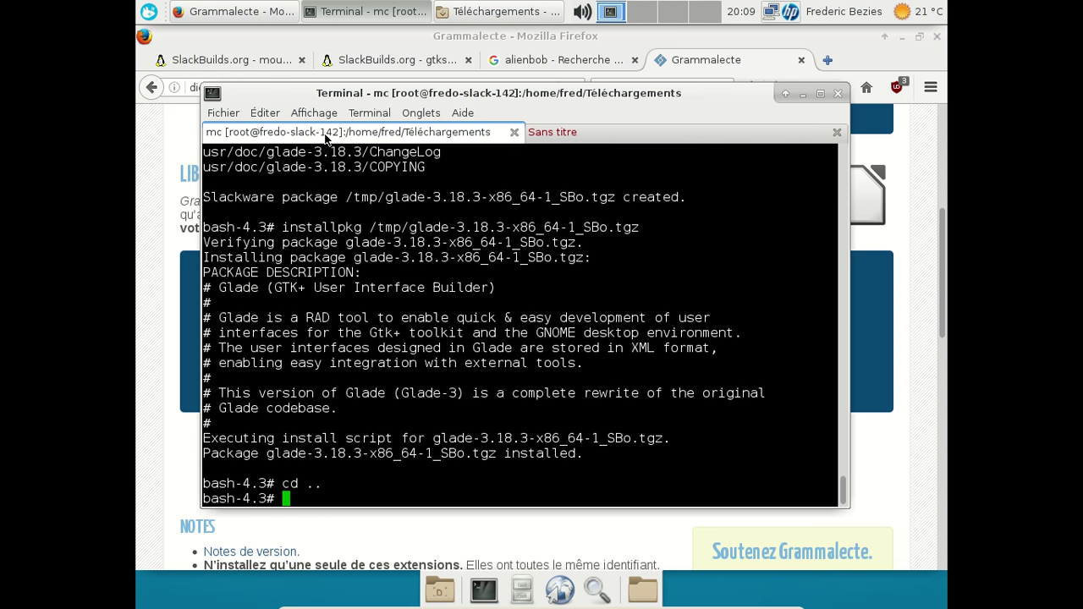
type("exit")
key("Return")
- Launch mc, go up to Téléchargements, and delete the glade and xfce4 plugin folders with all their contents
type("mc")
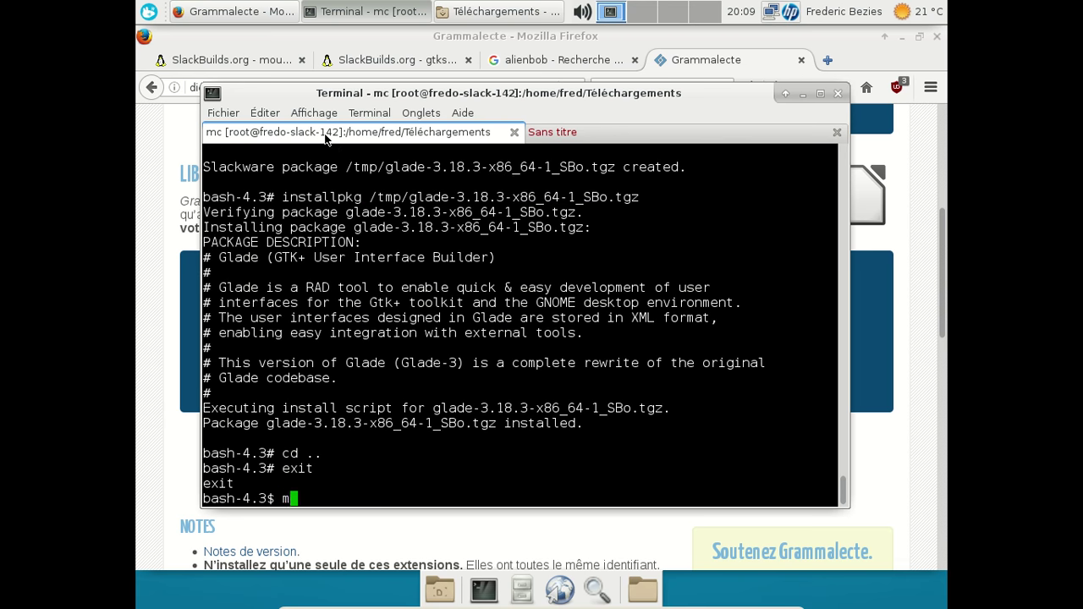
key("Return")
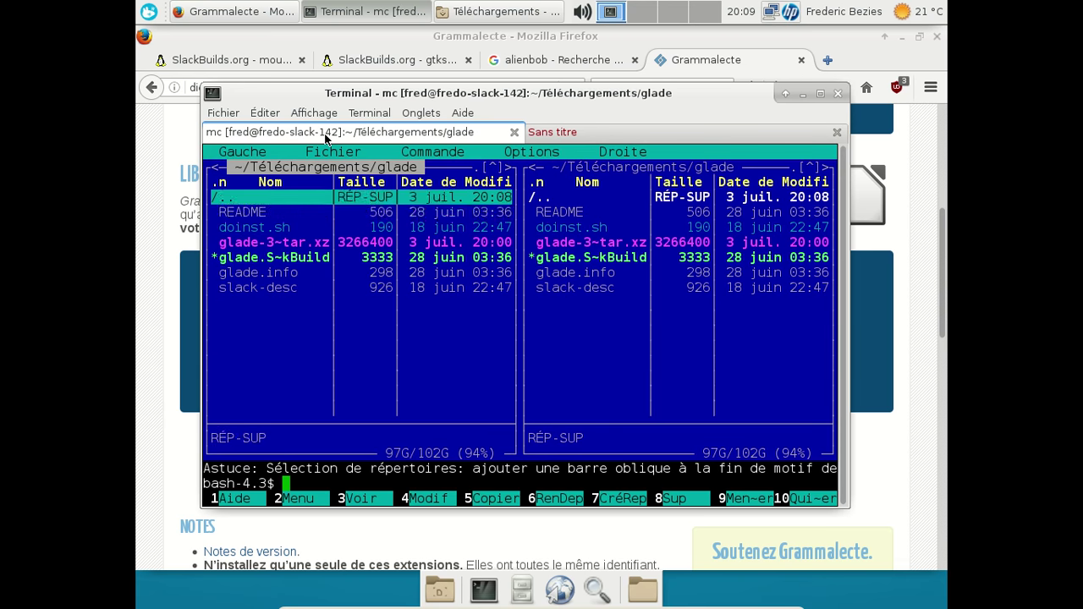
key("Return")
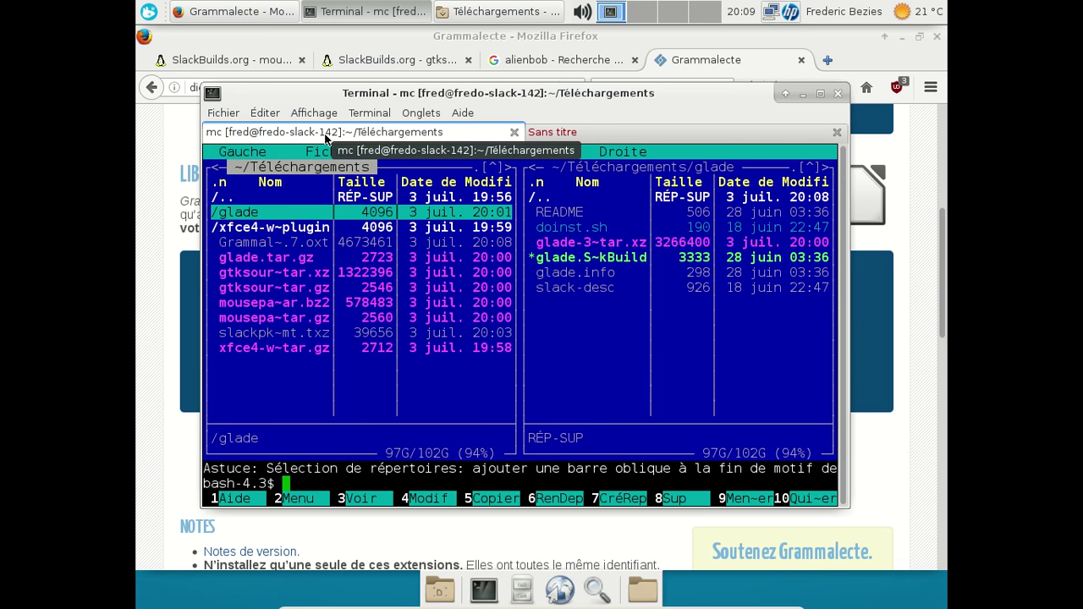
key("F8")
key("Right")
key("Right")
key("Return")
key("F8")
key("Right")
key("Right")
key("Return")
- Delete the glade.tar.gz archive from Téléchargements and exit mc
key("Down")
key("Insert")
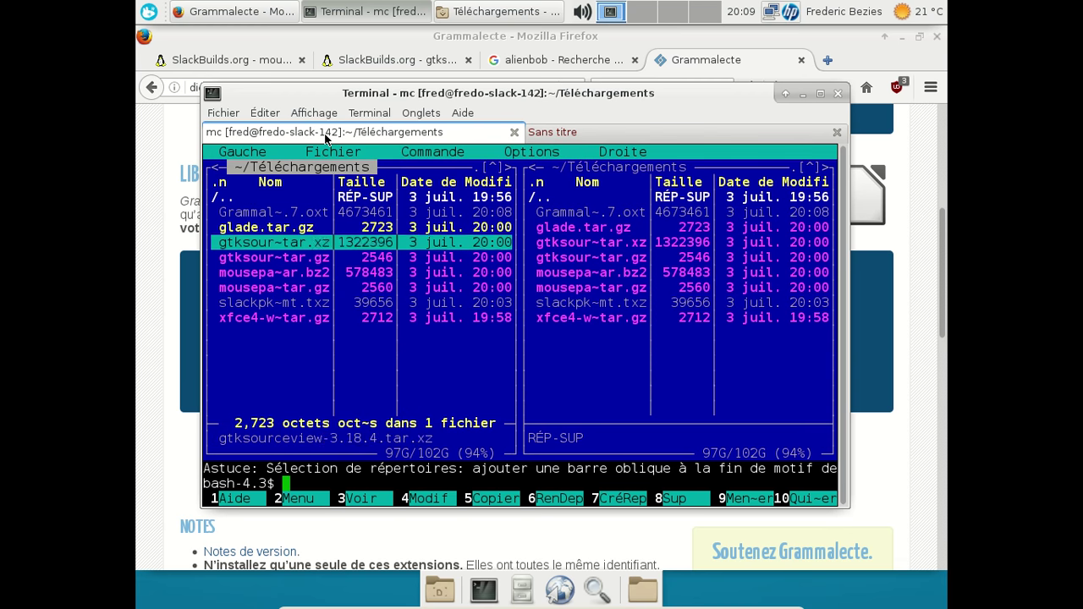
key("Down")
key("Up")
key("Up")
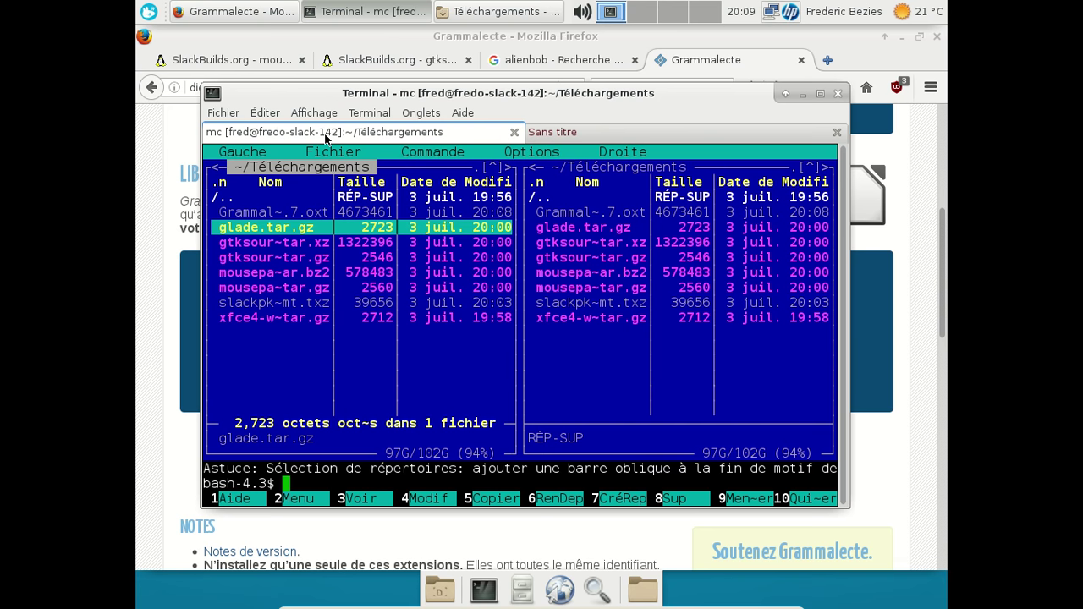
key("F8")
key("Return")
type("exit")
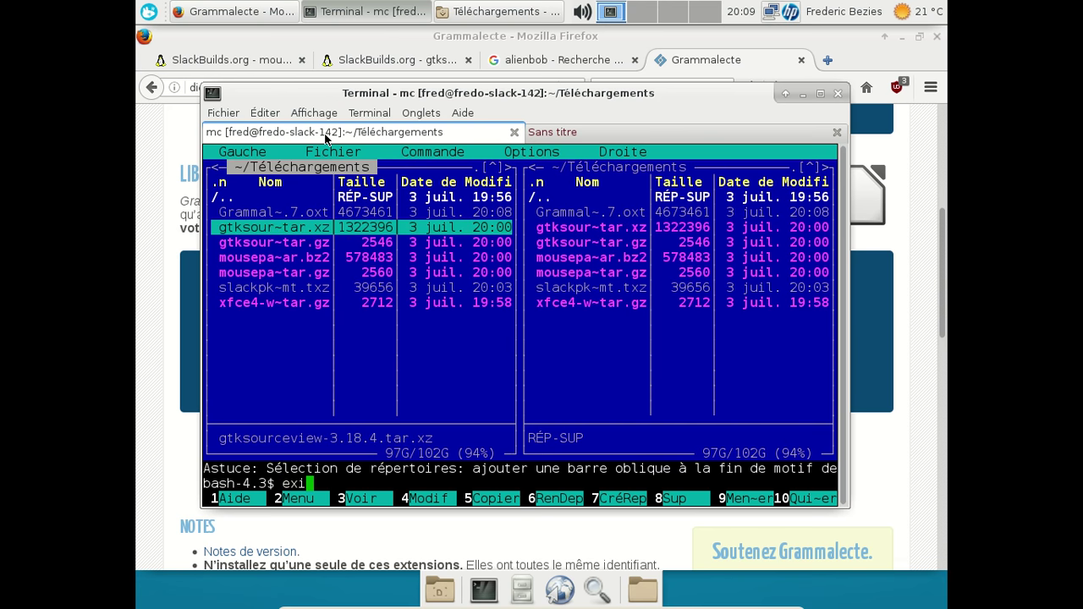
key("Return")
type("tar xvfz")
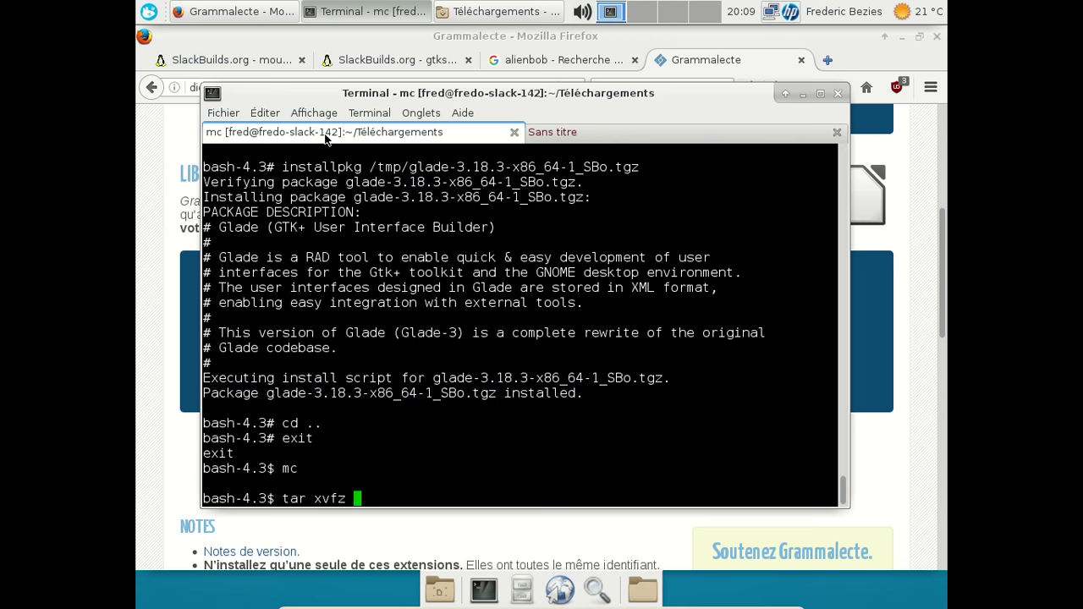
type(" gtksource")
key("BackSpace")
key("BackSpace")
key("BackSpace")
key("BackSpace")
key("BackSpace")
key("BackSpace")
key("BackSpace")
key("BackSpace")
key("BackSpace")
key("BackSpace")
key("BackSpace")
key("BackSpace")
key("BackSpace")
key("BackSpace")
key("BackSpace")
key("BackSpace")
key("BackSpace")
key("BackSpace")
- List the current folder's contents and try to change into the directory T
type("ls")
key("Return")
type("cd T")
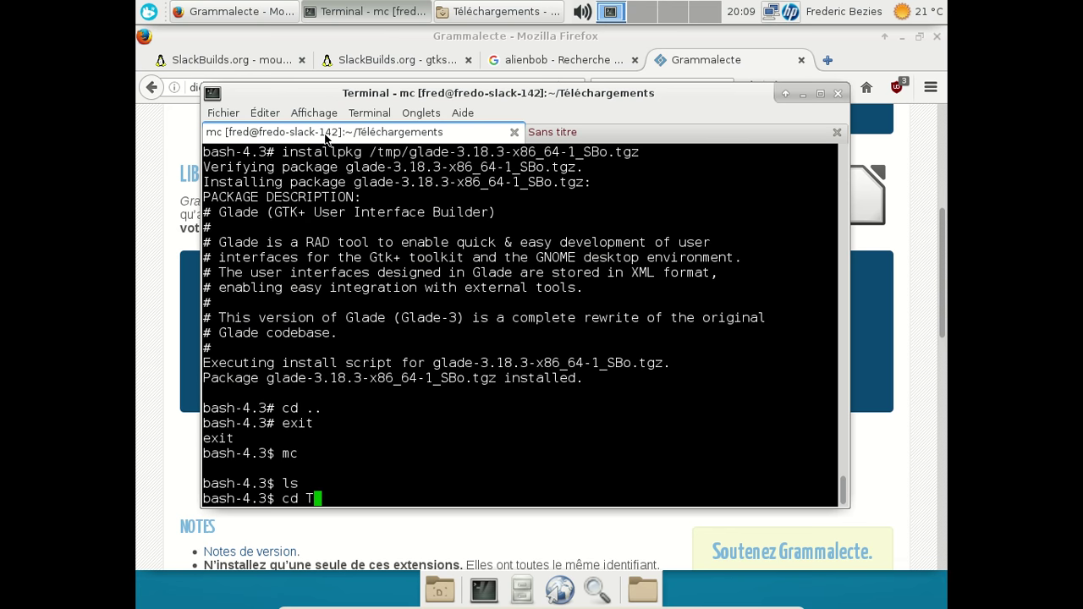
key("Return")
key("Up")
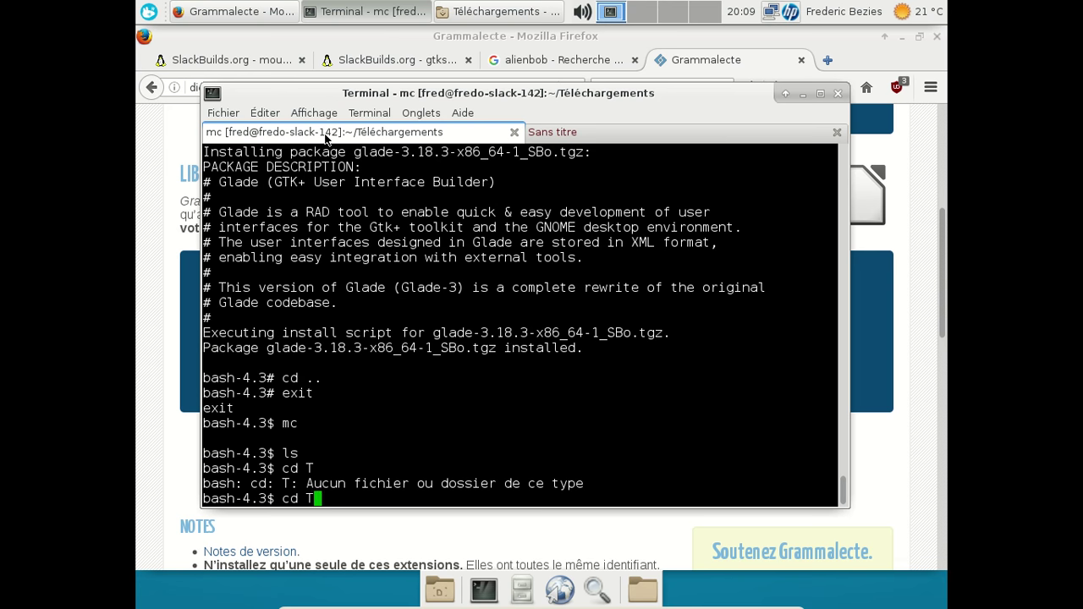
type("é")
key("BackSpace")
key("BackSpace")
key("BackSpace")
key("BackSpace")
key("BackSpace")
- Print the shell's working directory and move up one level to Téléchargements
type("pwd")
key("Return")
type("cd ")
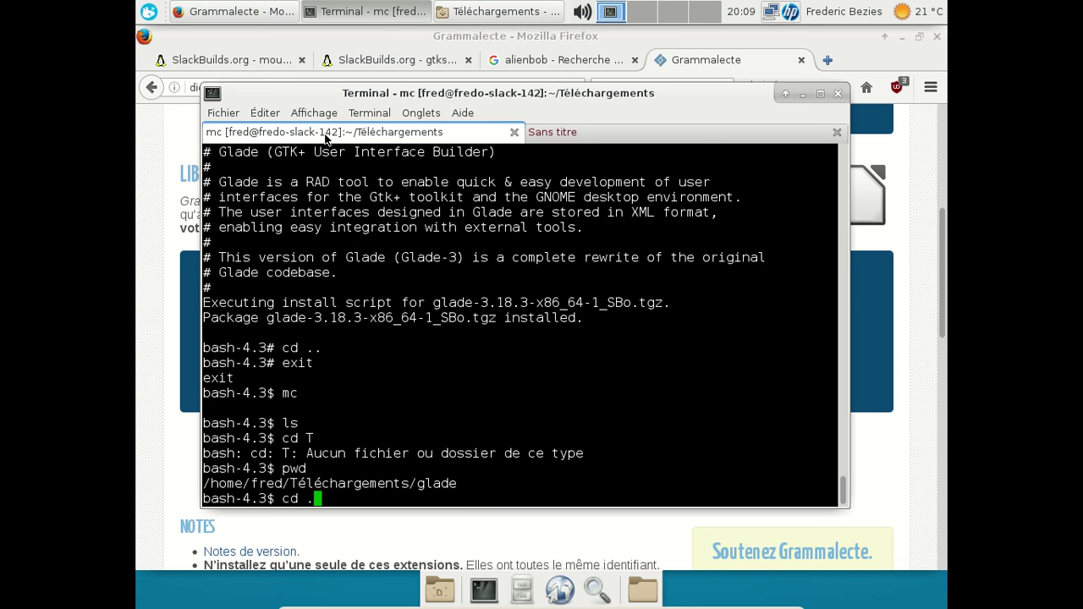
type("..")
key("Return")
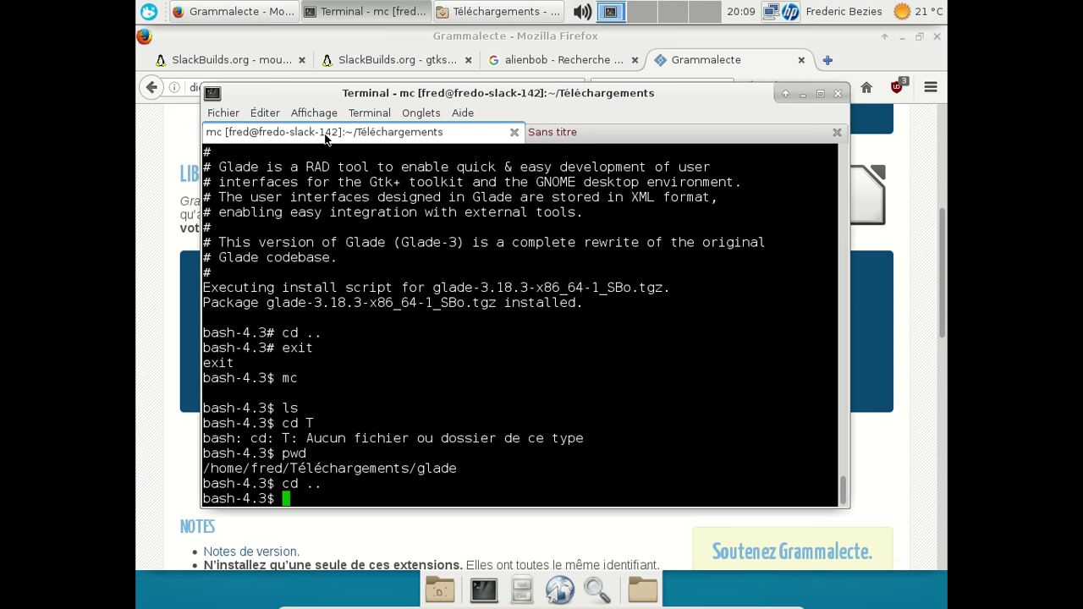
- Extract the gtksourceview SlackBuild archive in Téléchargements with tar xvfz
type("tar xvfz gt")
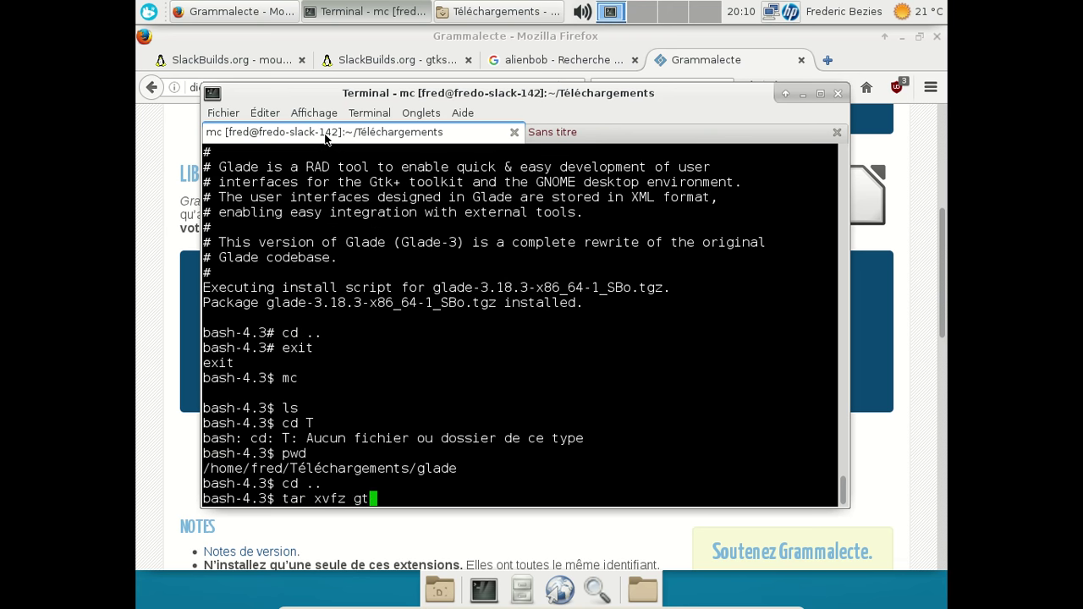
- Extract the gtksourceview3.tar.gz archive in the Téléchargements directory with tar xvfz
type("ksourceview.")
key("BackSpace")
type("3")
key("Tab")
key("Return")
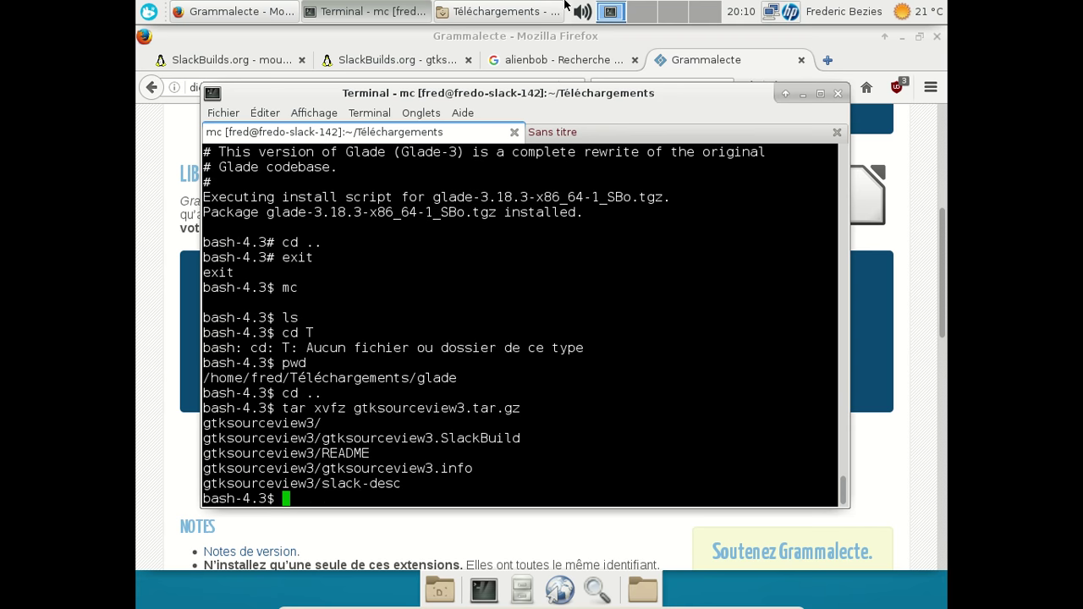
- Minimize the Firefox window and become root in the terminal with su, entering the root password
left_click(903, 36)
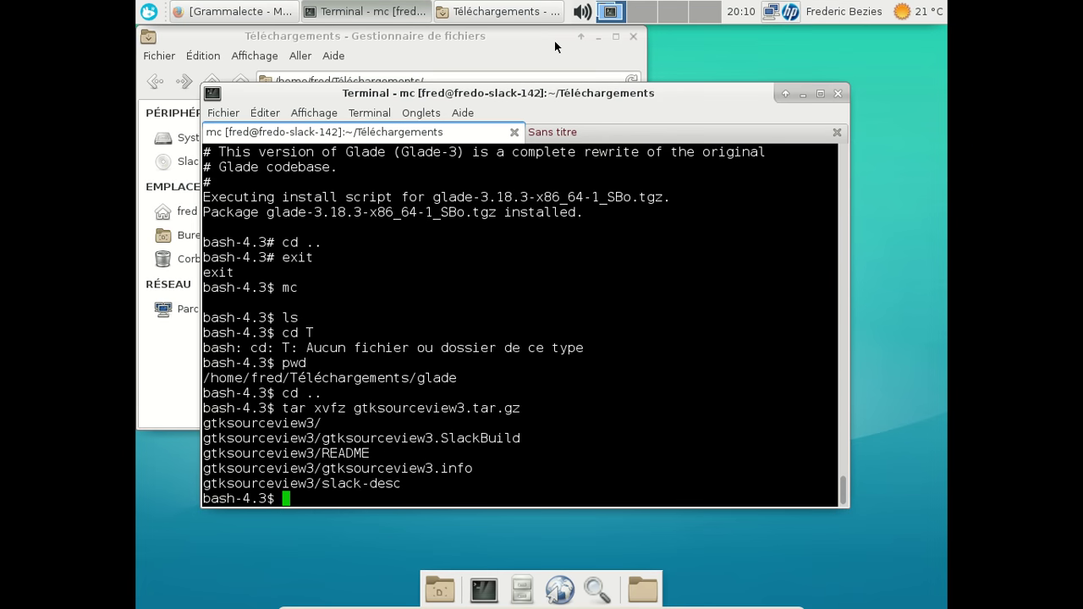
left_click(556, 46)
left_click_drag(335, 214, 333, 141)
left_click(695, 362)
type("su")
key("Return")
key("Return")
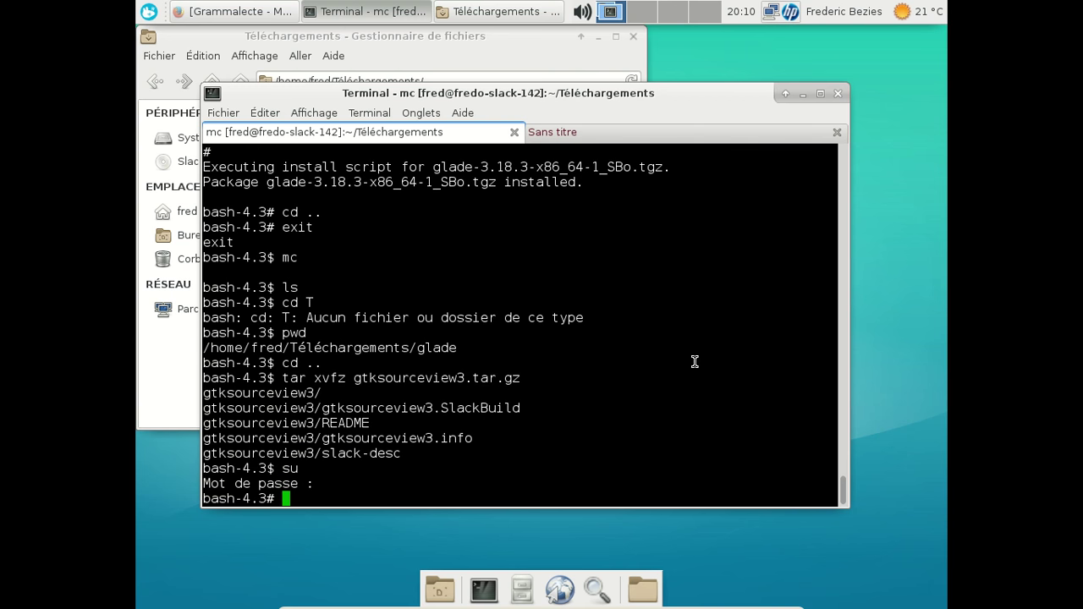
type("./gt")
key("Tab")
key("BackSpace")
key("BackSpace")
key("BackSpace")
key("BackSpace")
key("BackSpace")
key("BackSpace")
key("BackSpace")
key("BackSpace")
key("BackSpace")
key("BackSpace")
key("BackSpace")
key("BackSpace")
key("BackSpace")
key("BackSpace")
key("BackSpace")
key("BackSpace")
key("BackSpace")
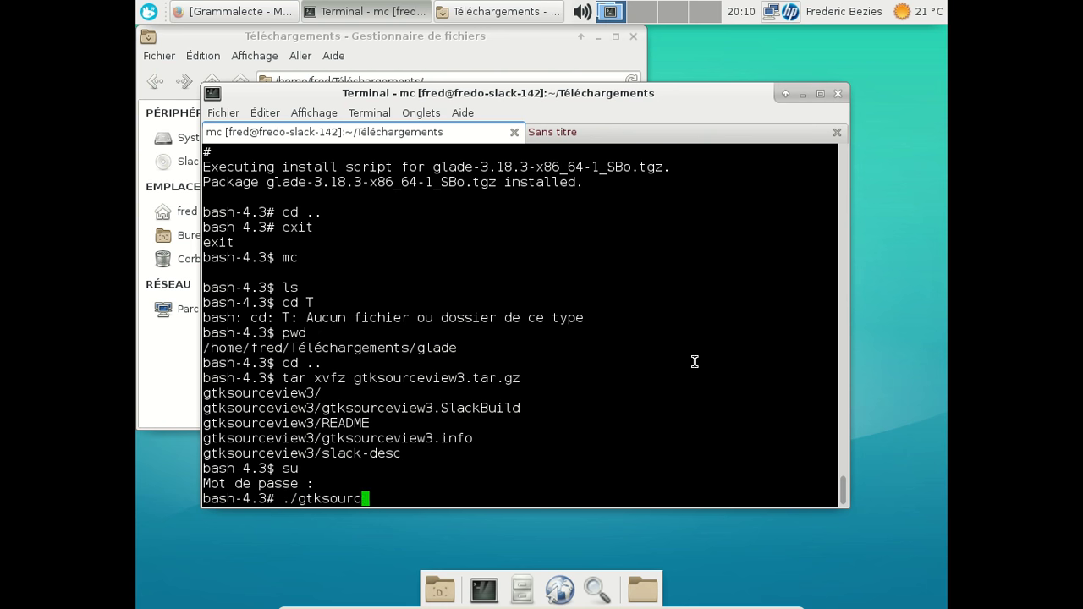
- Change into the gtksourceview3 directory and run the gtksourceview3.SlackBuild script
type("cd gt")
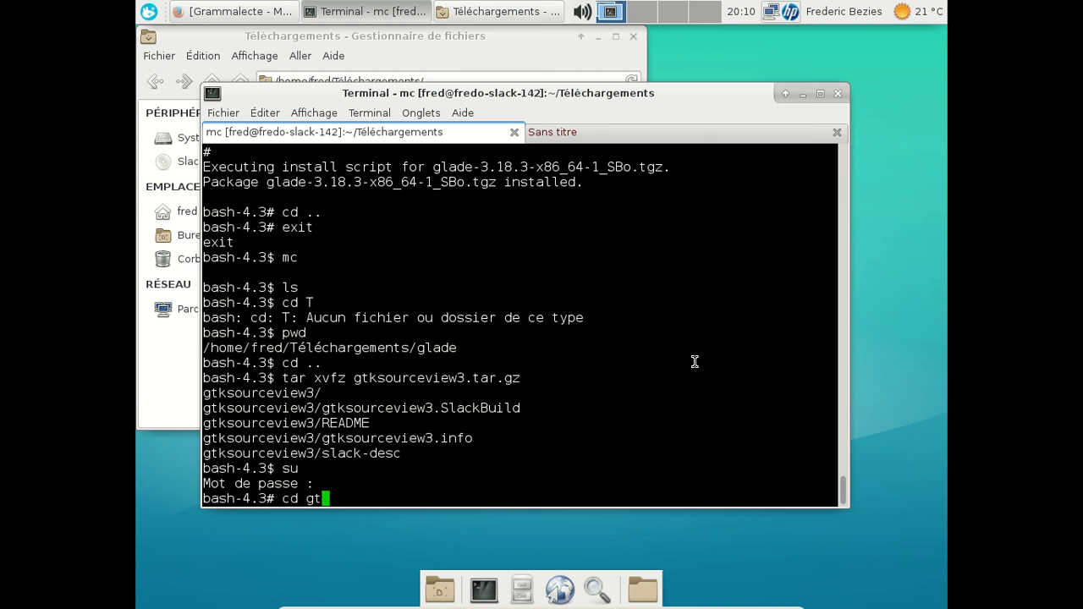
key("Tab")
key("Return")
type("./g")
key("Tab")
key("Return")
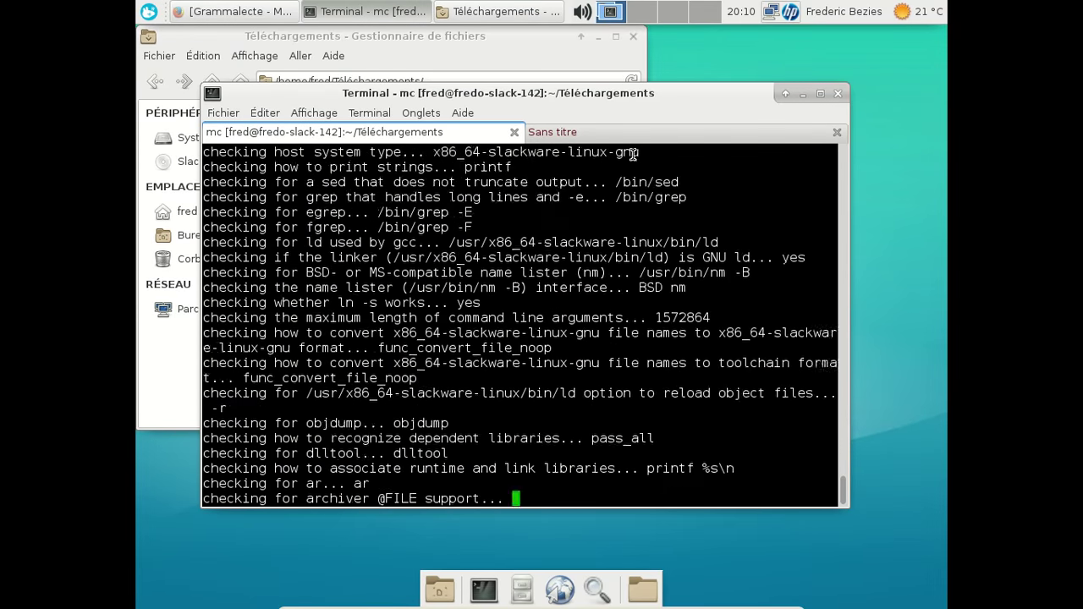
- Check the LibreOffice package installation in the second terminal session, then return to the gtksourceview3 build
left_click(619, 141)
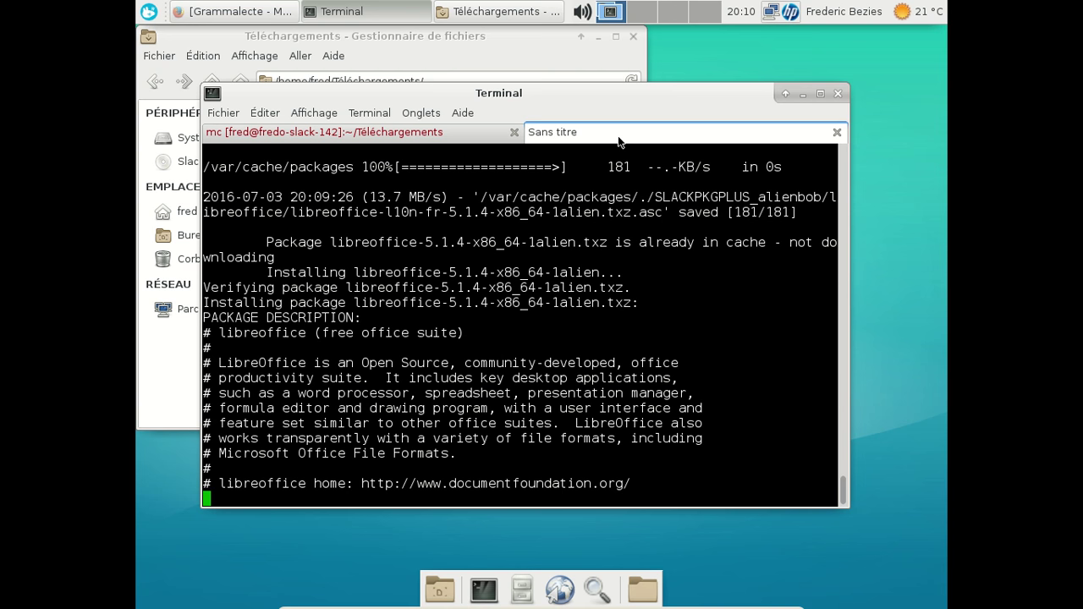
left_click(447, 134)
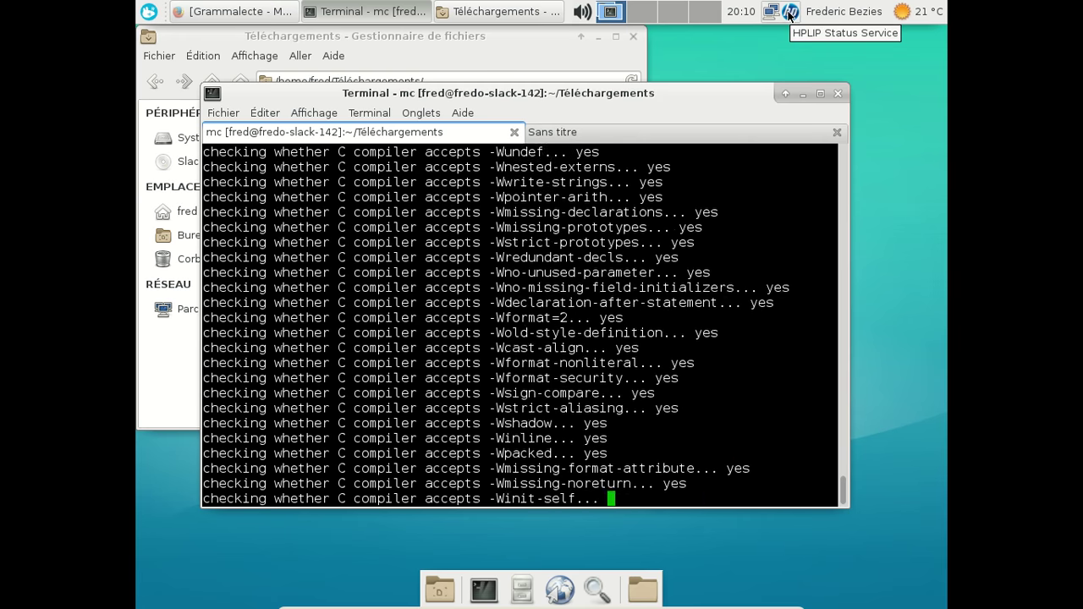
- Launch gFTP, view its About information, and close the program
left_click(149, 12)
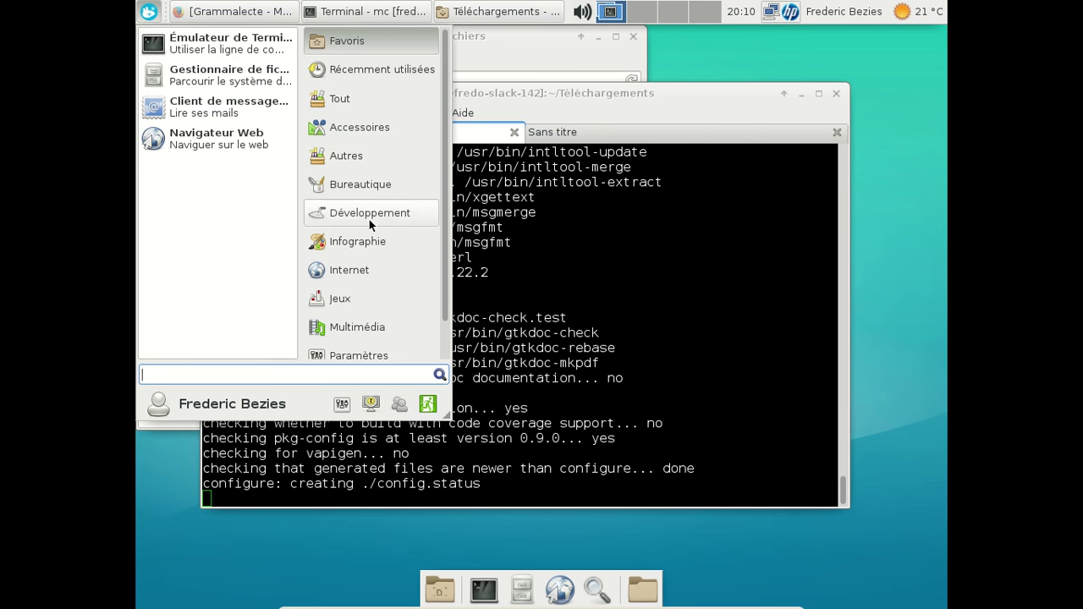
left_click(367, 268)
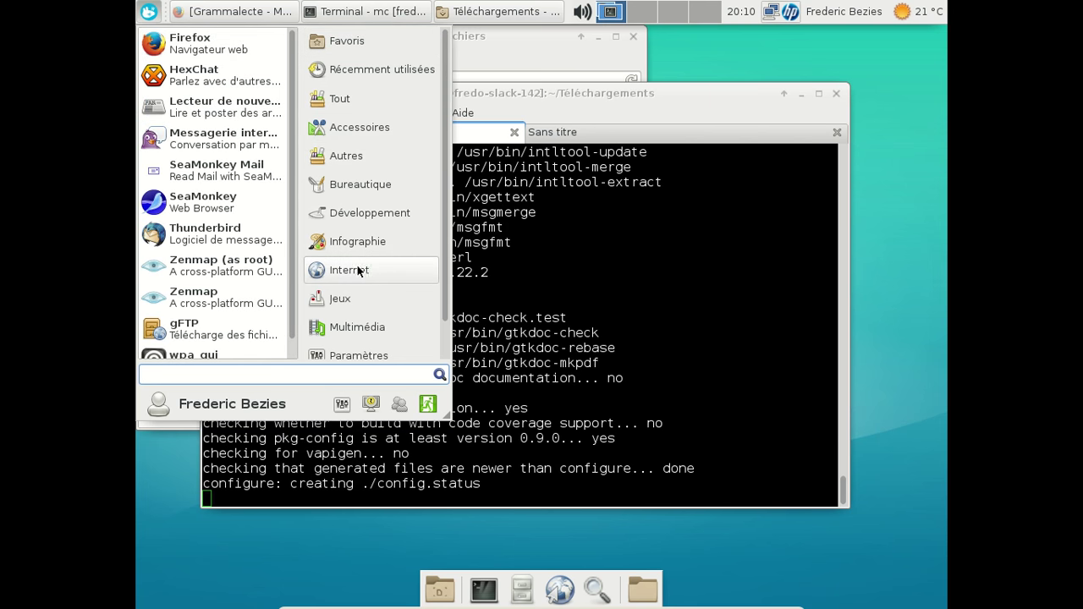
left_click(221, 329)
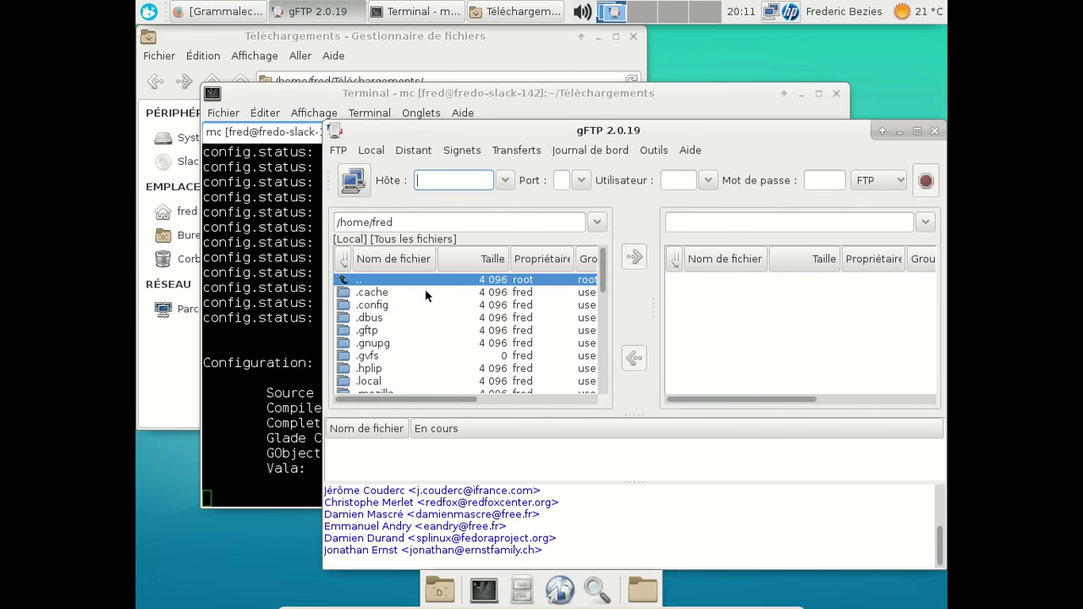
left_click(684, 151)
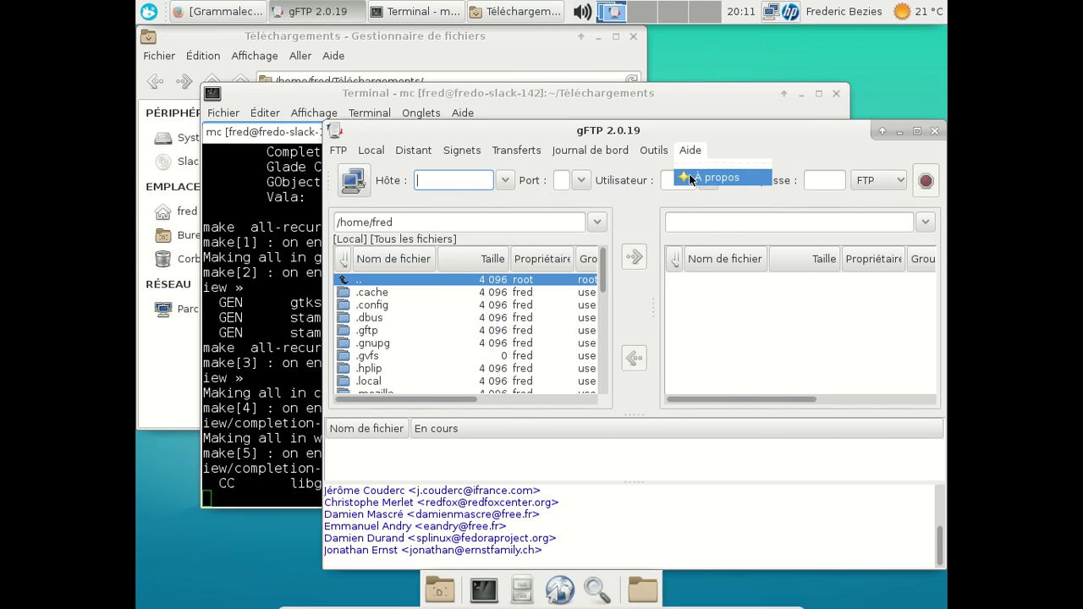
left_click(690, 178)
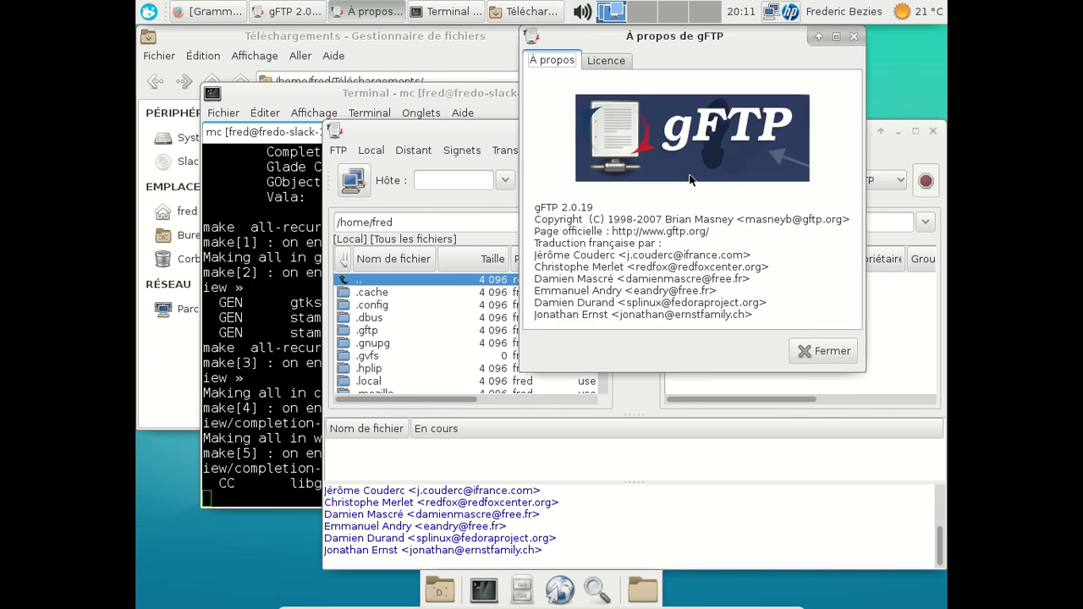
left_click(817, 350)
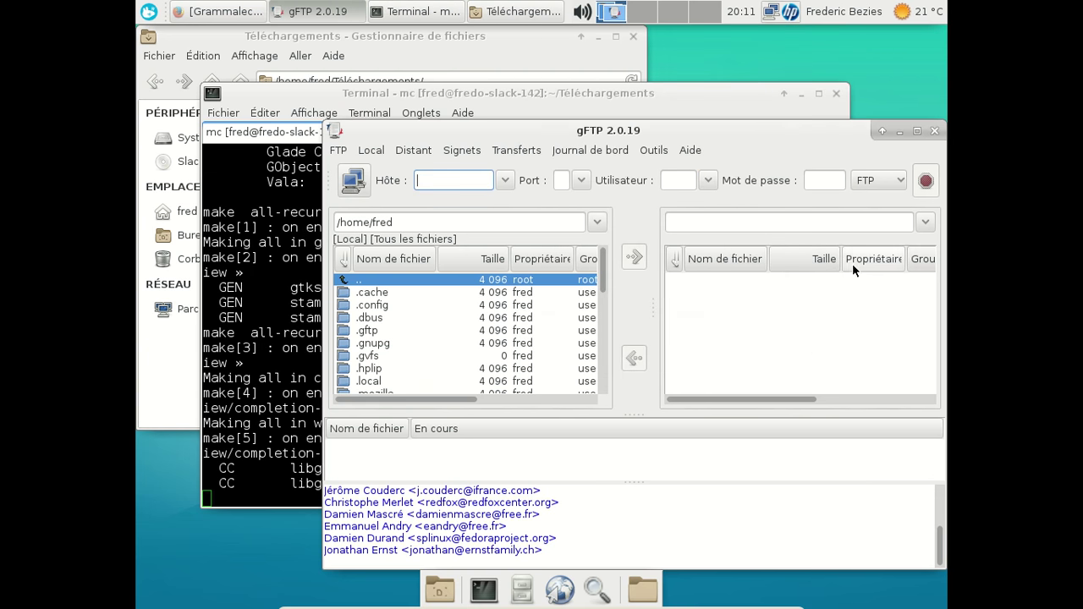
left_click(932, 138)
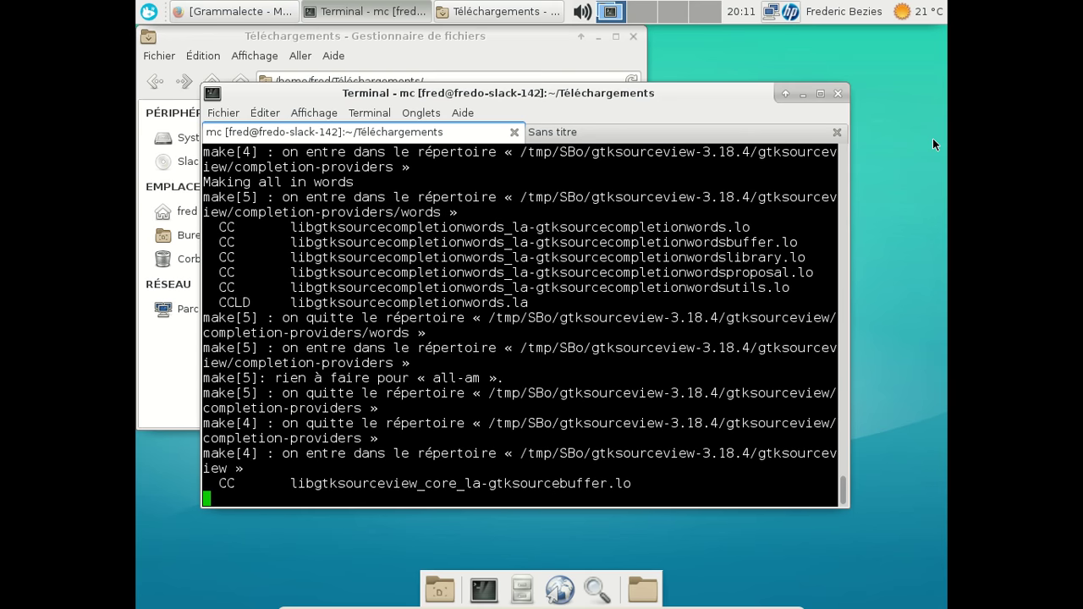
- Browse the games and multimedia applications and try to launch XMMS
left_click(150, 12)
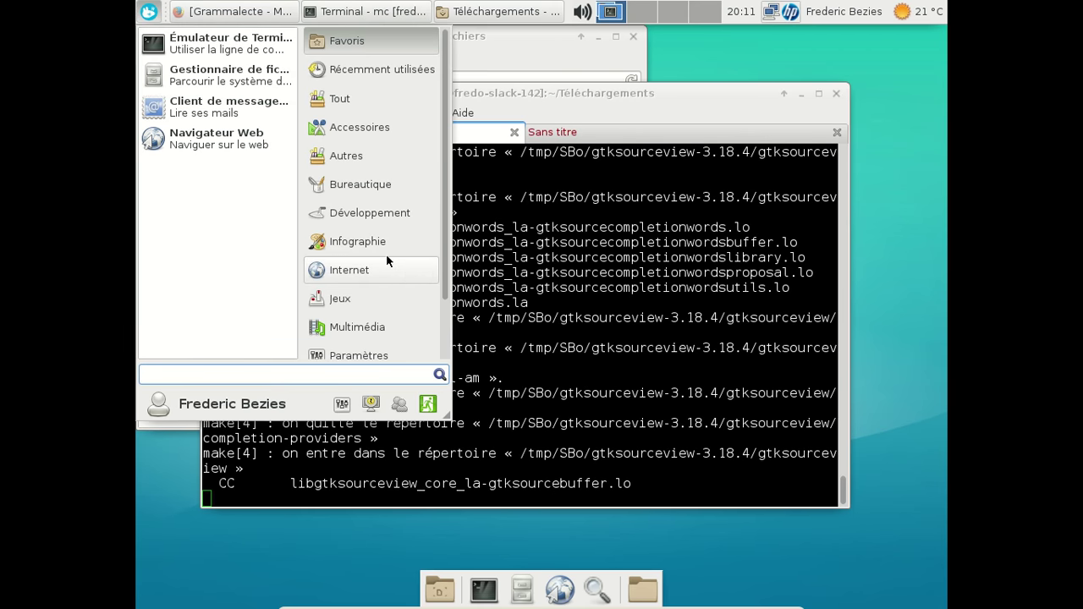
scroll(382, 255, "down", 2)
left_click(367, 226)
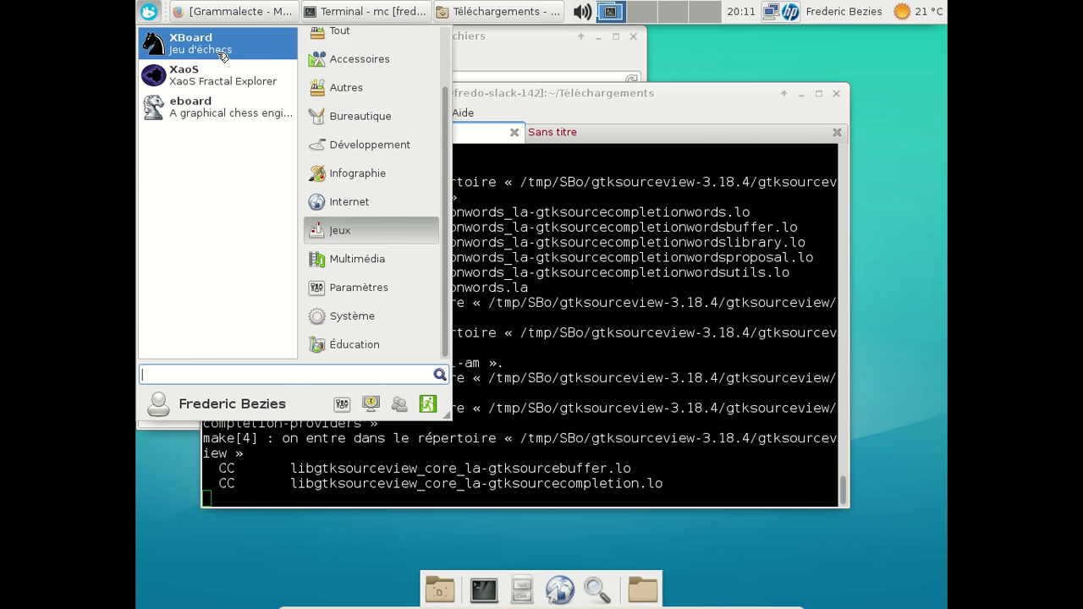
left_click(366, 256)
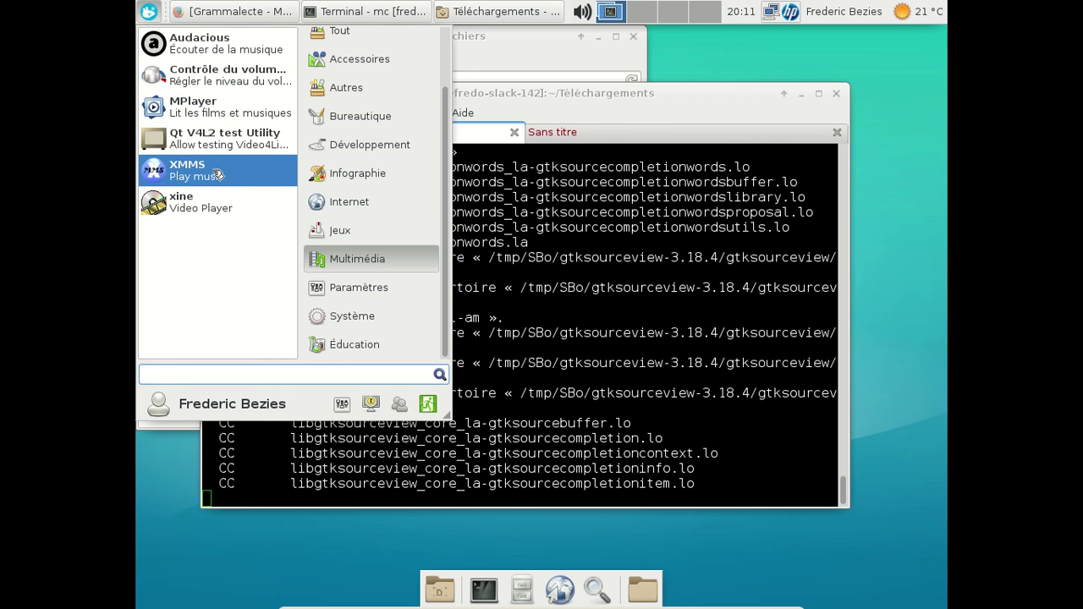
left_click(213, 171)
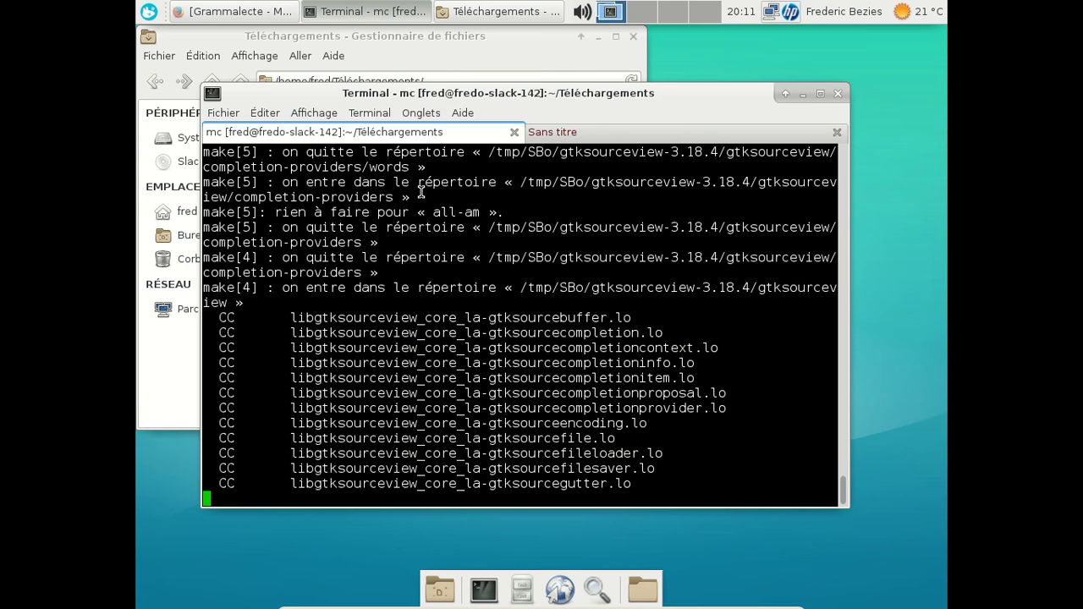
- Install the gtk+ 1.2.10 package with slackpkg in the second terminal session
left_click(559, 133)
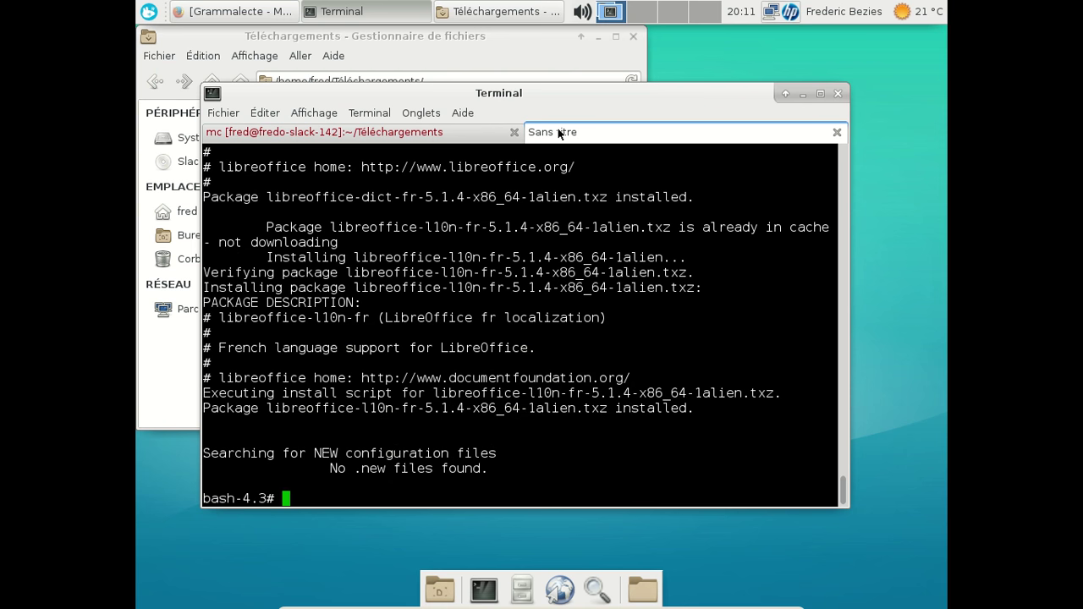
type("slackpkg install gtk")
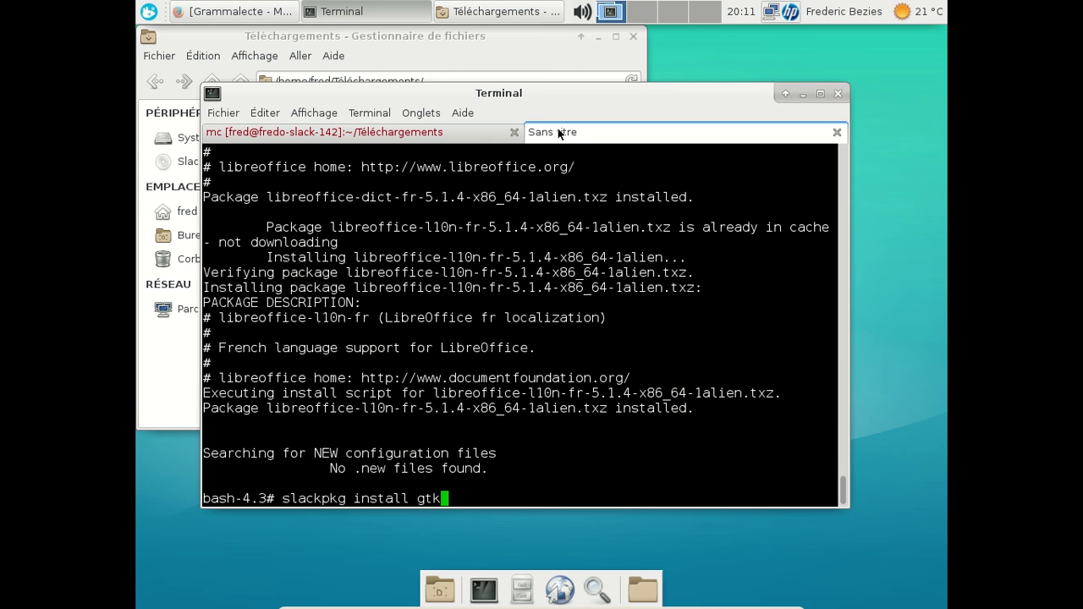
key("Return")
key("Return")
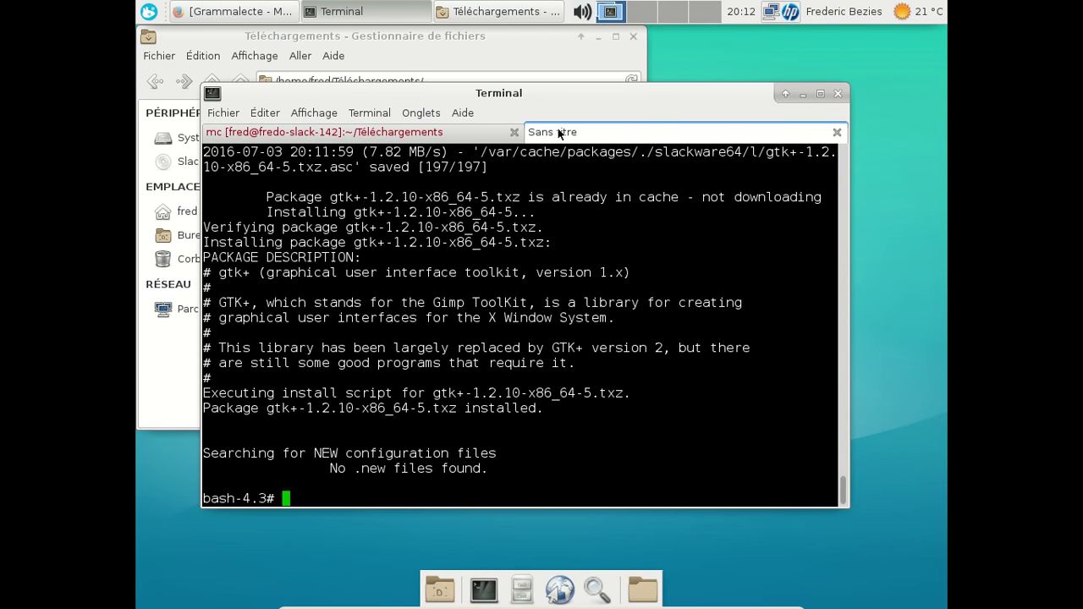
- Search the applications for xmms, launch the XMMS player, and close it
left_click(148, 11)
type("xmms")
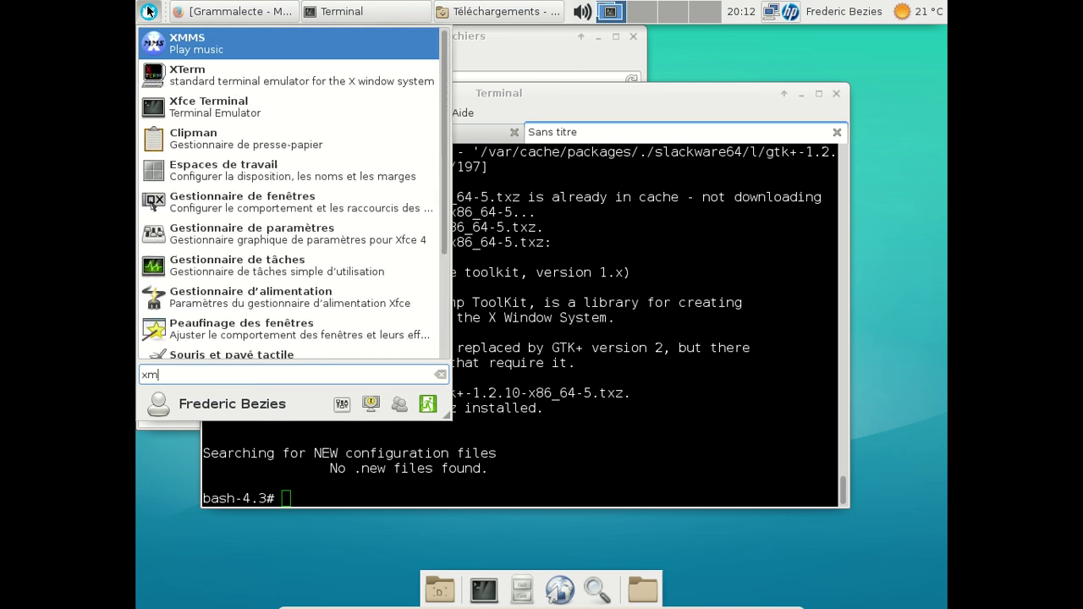
key("Return")
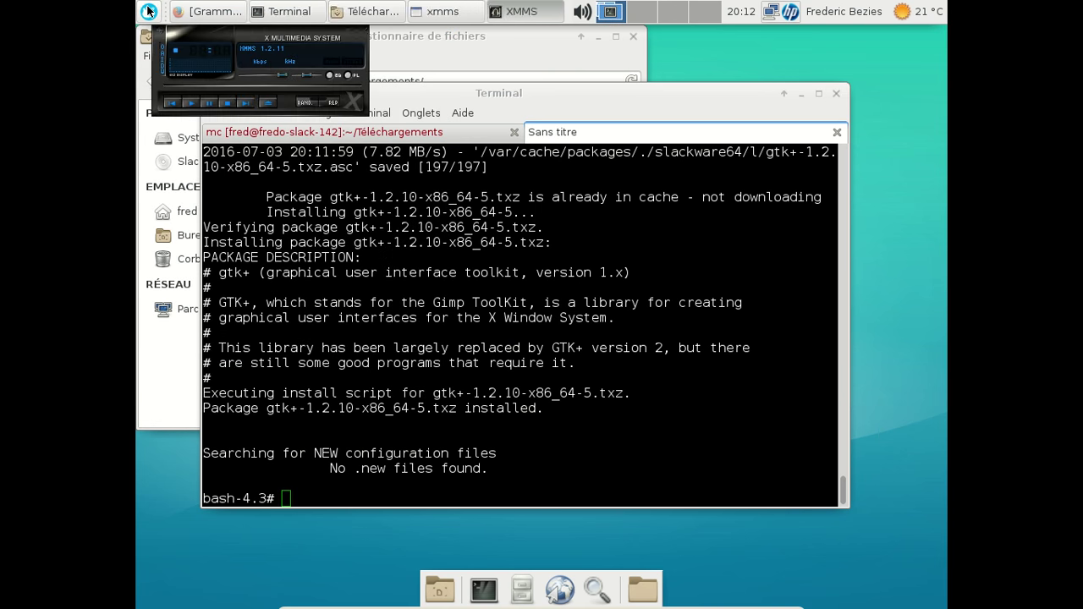
left_click(364, 32)
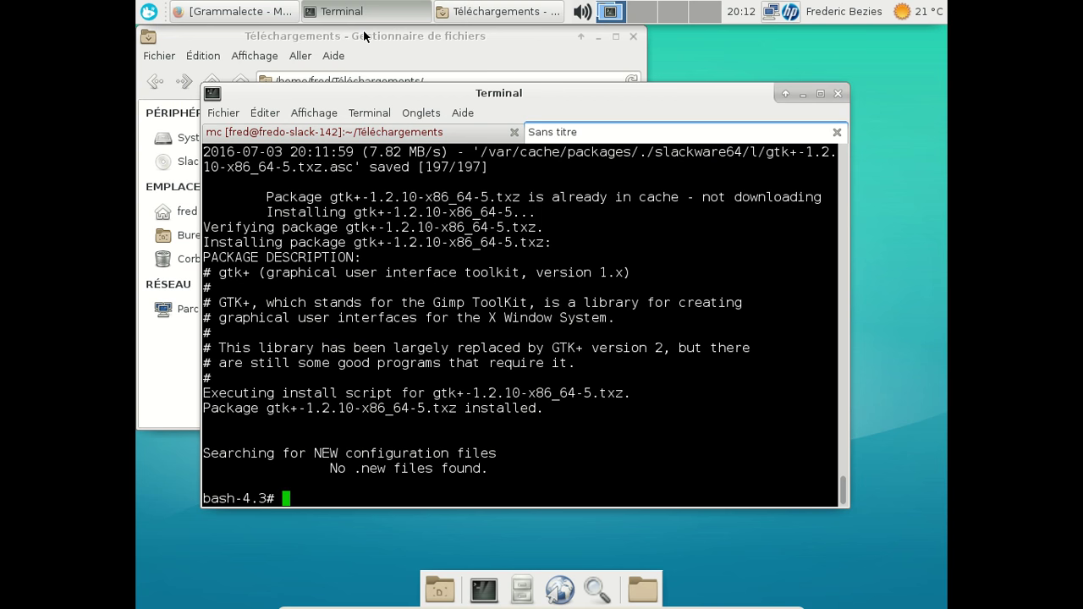
- Launch LibreOffice Writer and check the gtksourceview3 build in the first terminal session while it loads
left_click(341, 133)
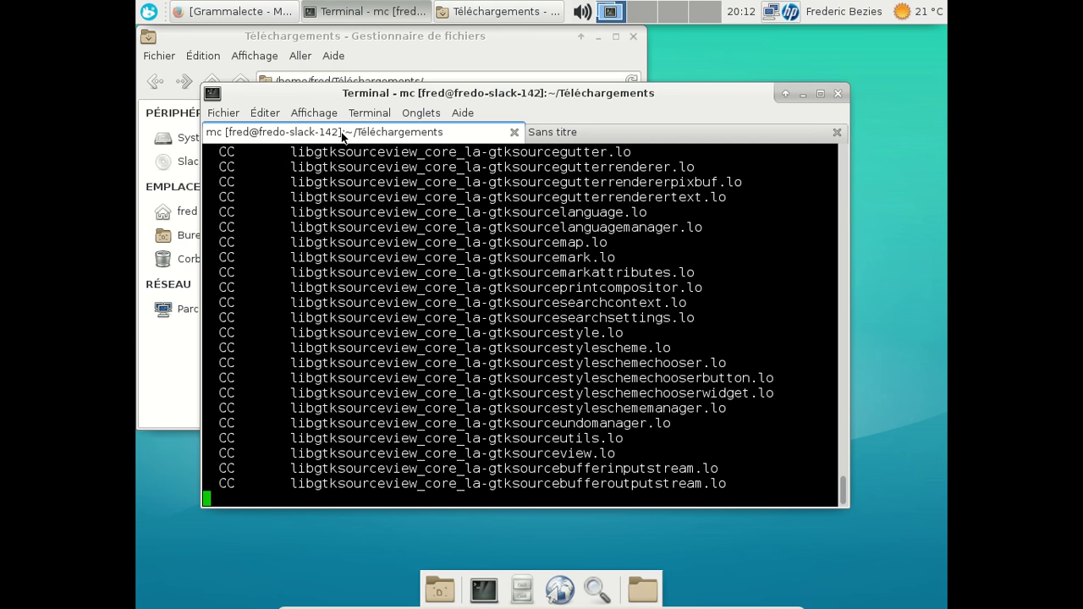
left_click(575, 133)
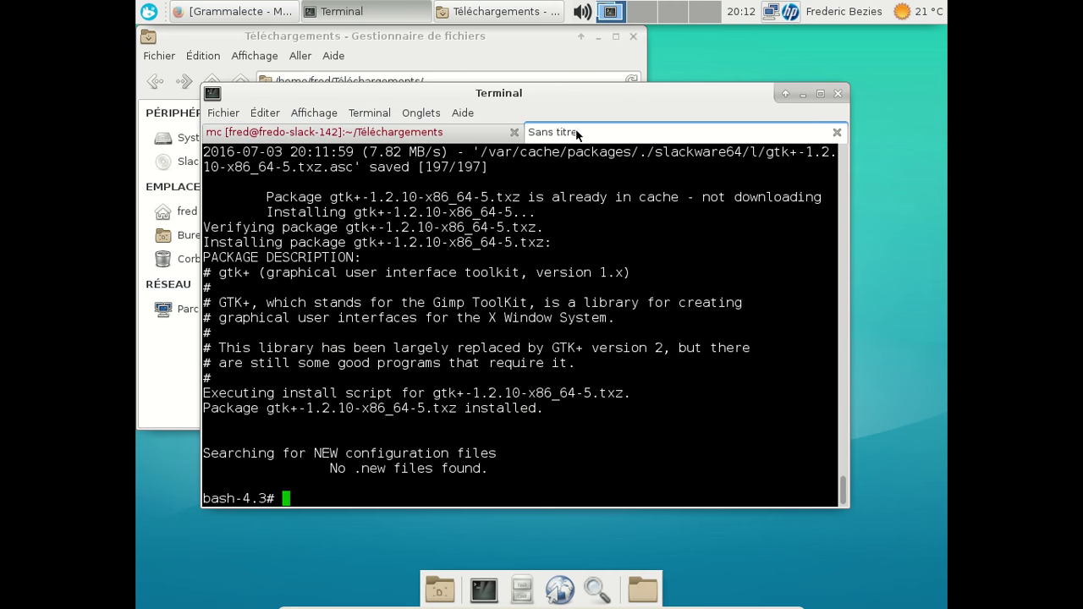
left_click(149, 12)
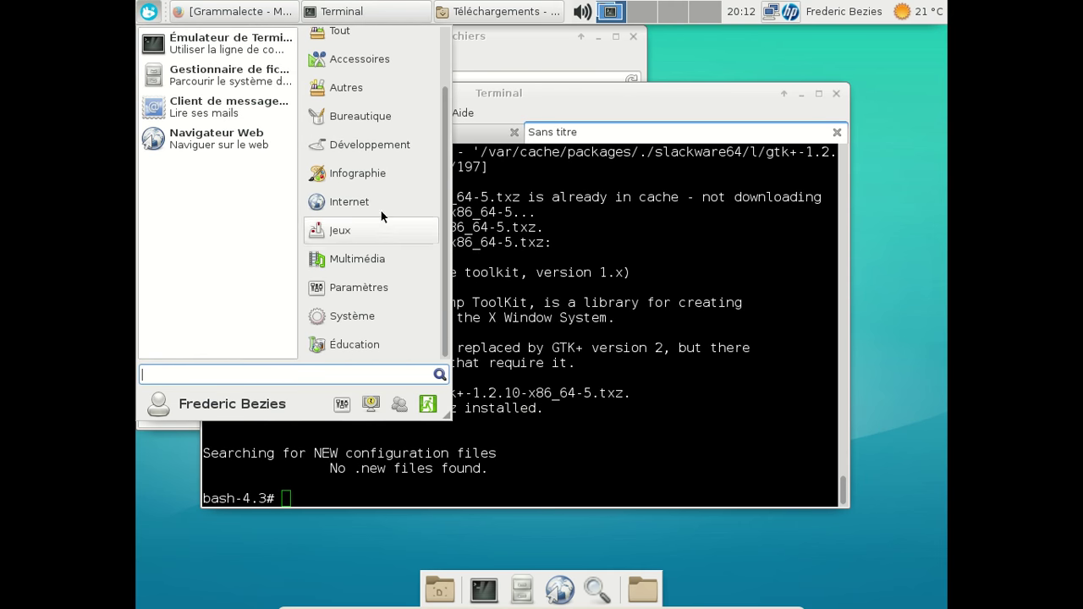
left_click(373, 118)
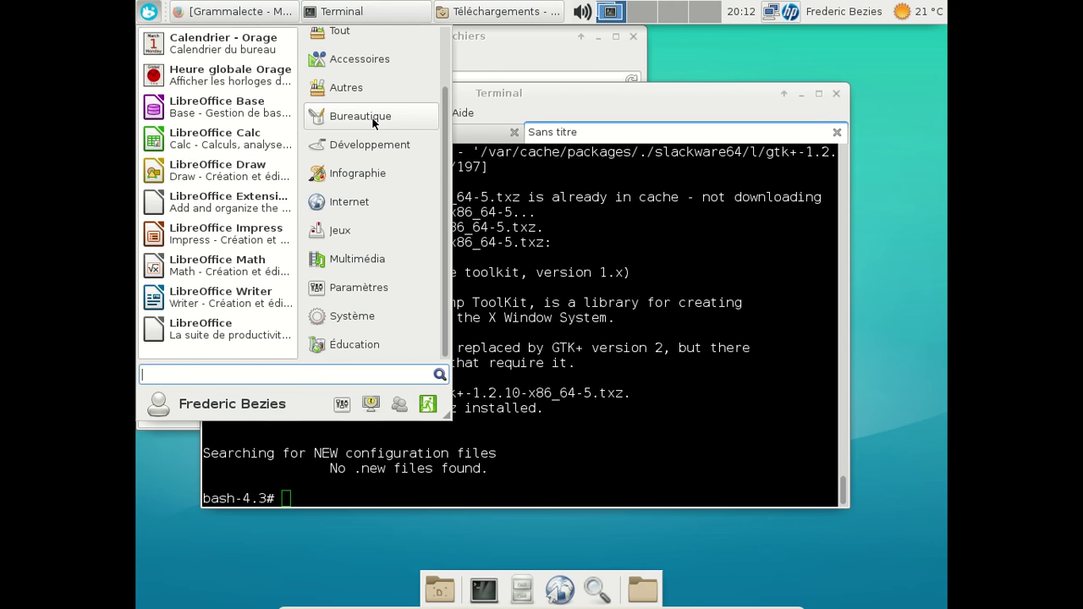
left_click(240, 297)
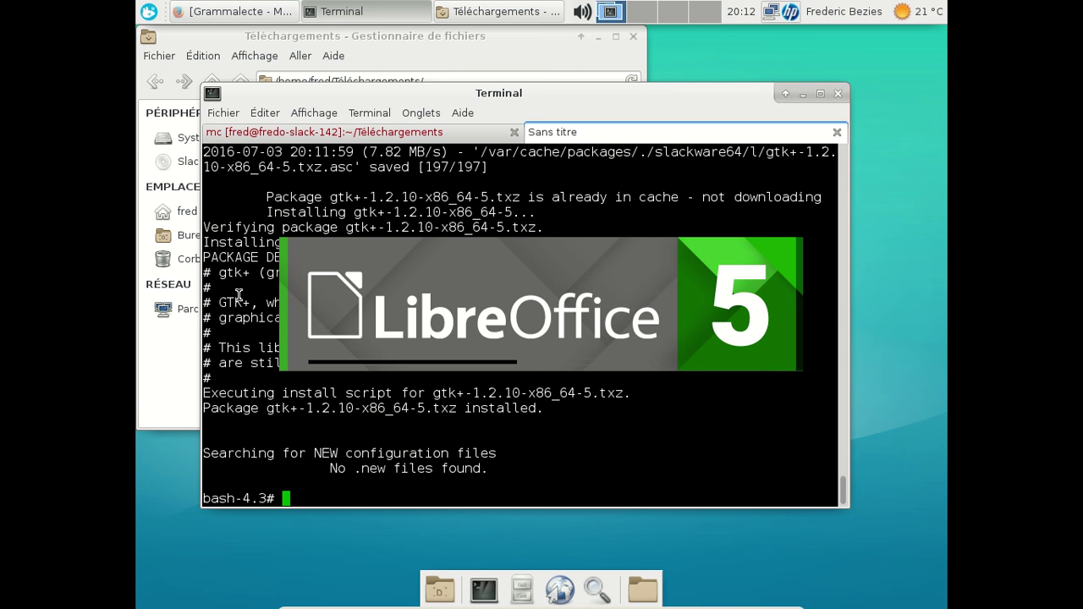
left_click(352, 136)
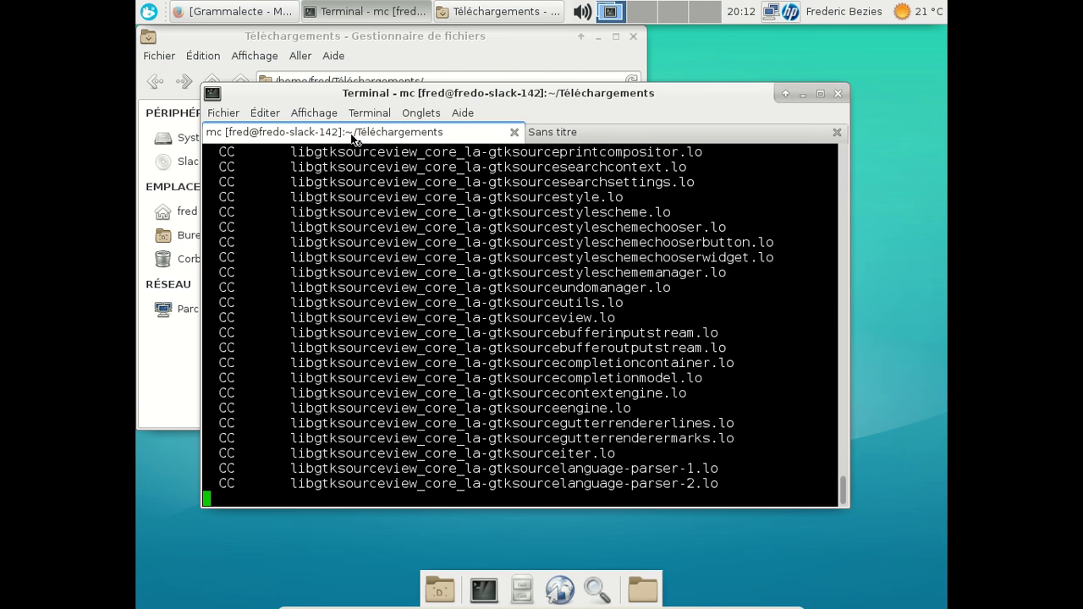
left_click(595, 132)
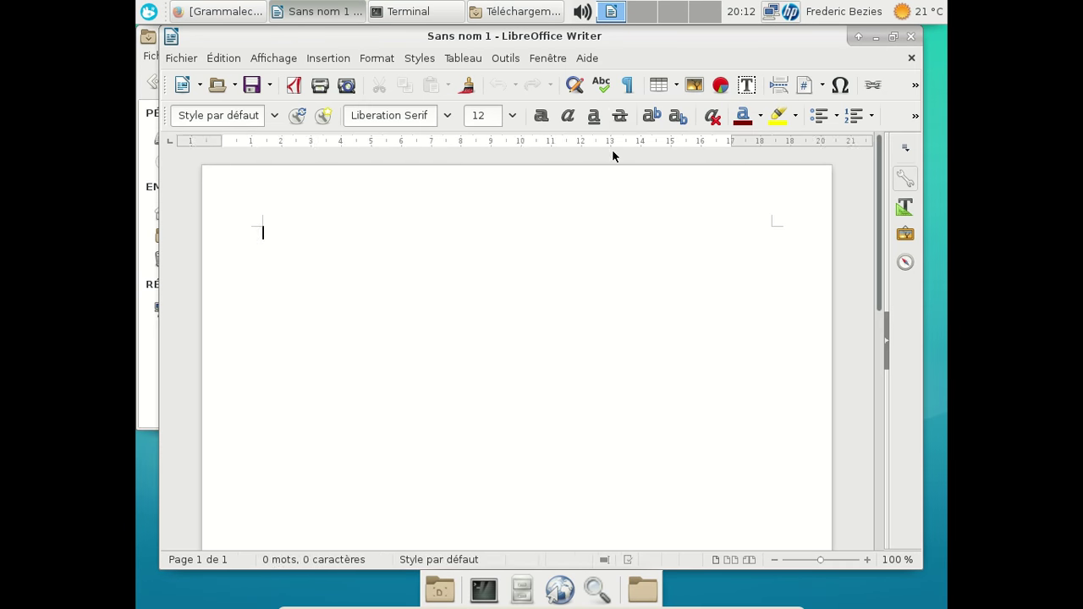
left_click(506, 58)
left_click(552, 433)
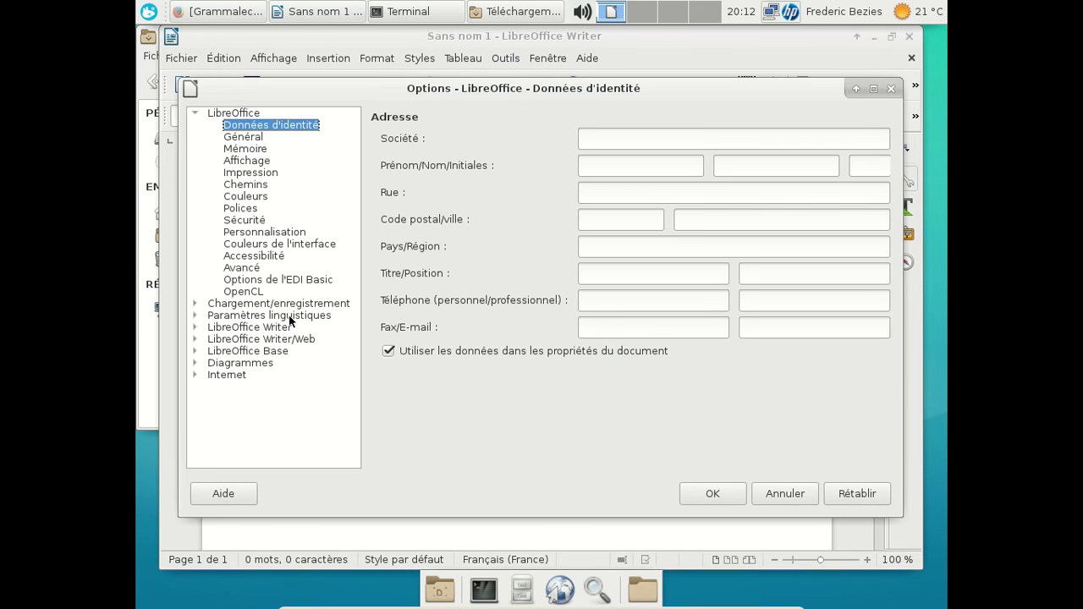
left_click(891, 88)
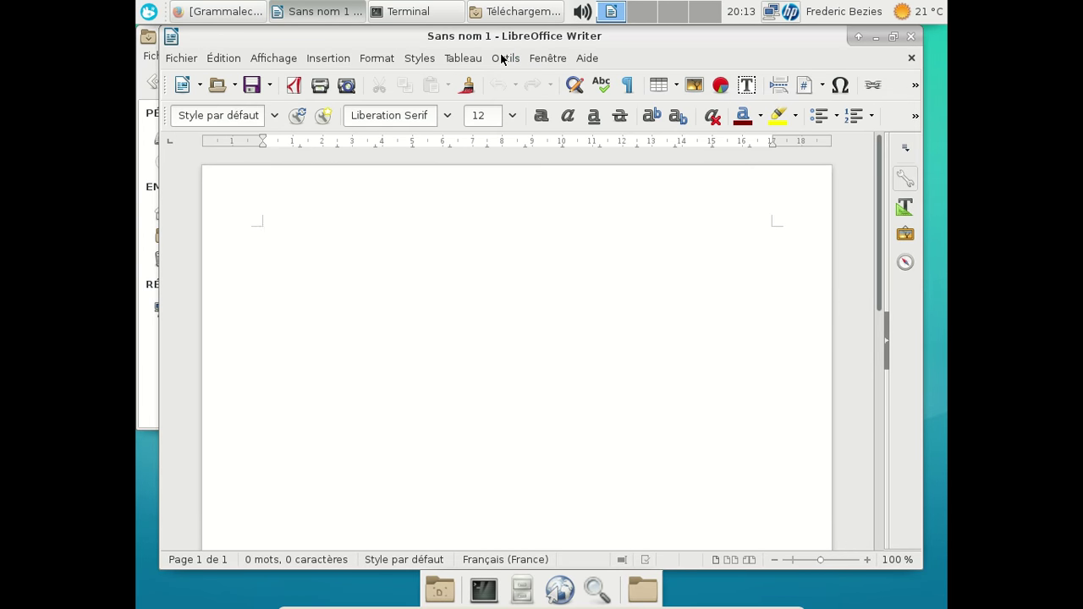
- Add the Grammalecte-fr-v0.5.7.oxt extension through Writer's extension manager
left_click(502, 59)
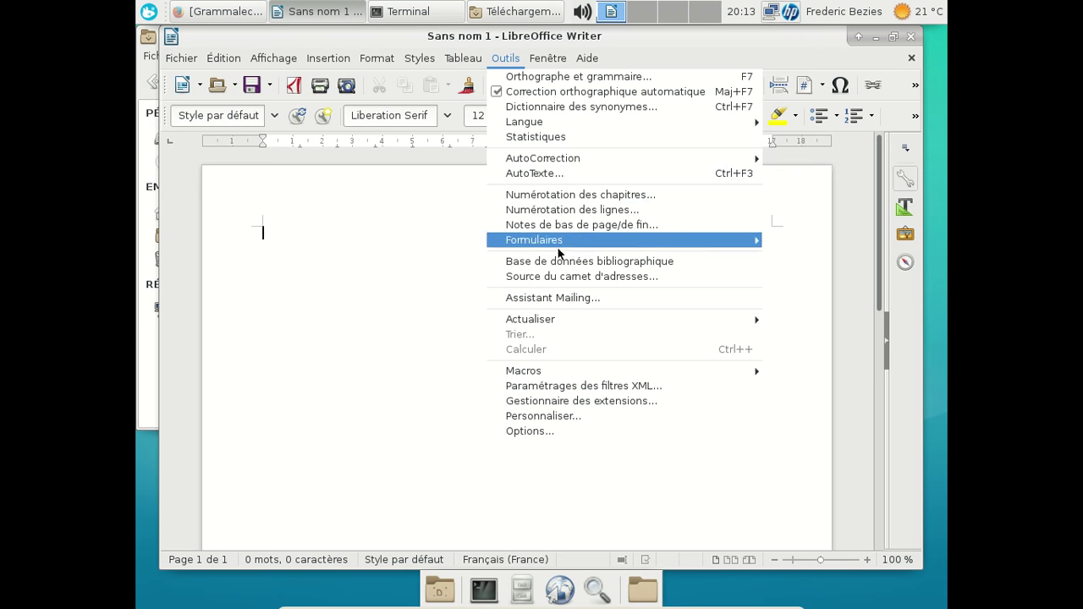
left_click(559, 395)
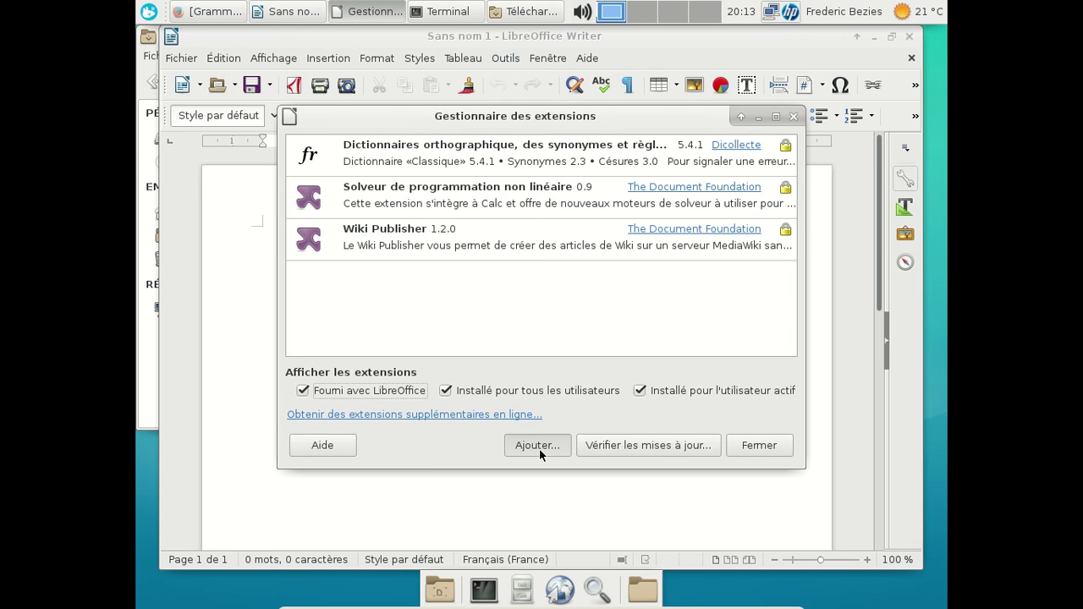
left_click(539, 445)
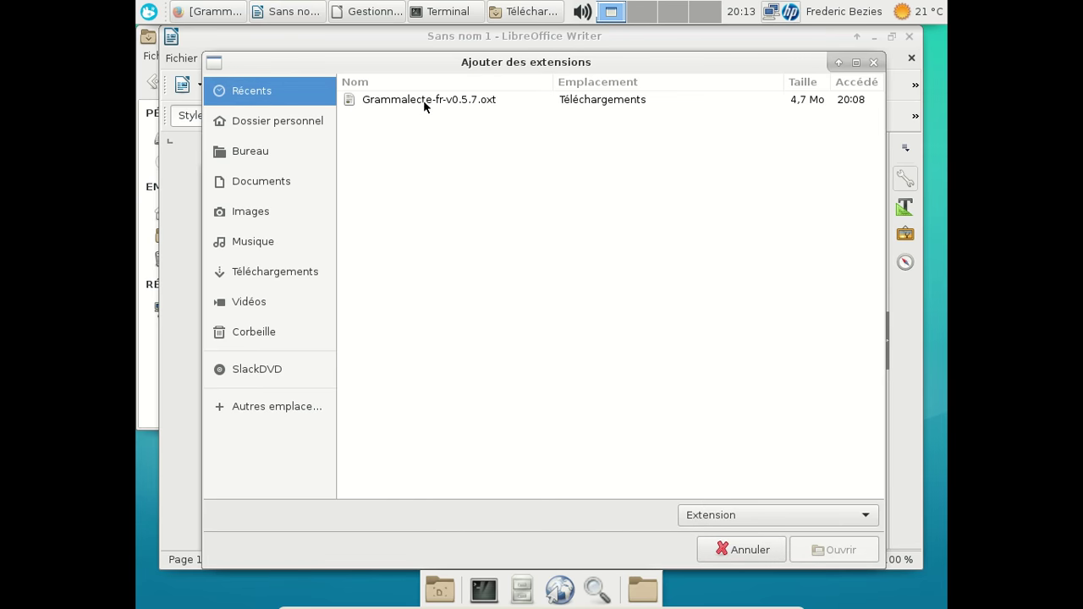
left_click(426, 102)
left_click(834, 551)
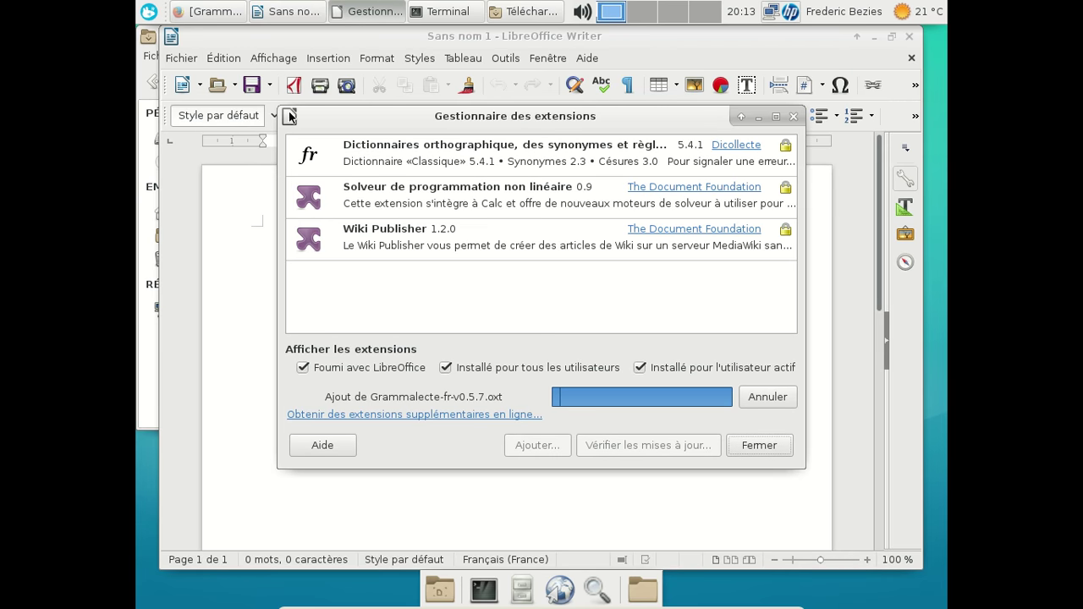
- Check the gtksourceview build progress in the first terminal session and clear the second session's screen
left_click(439, 8)
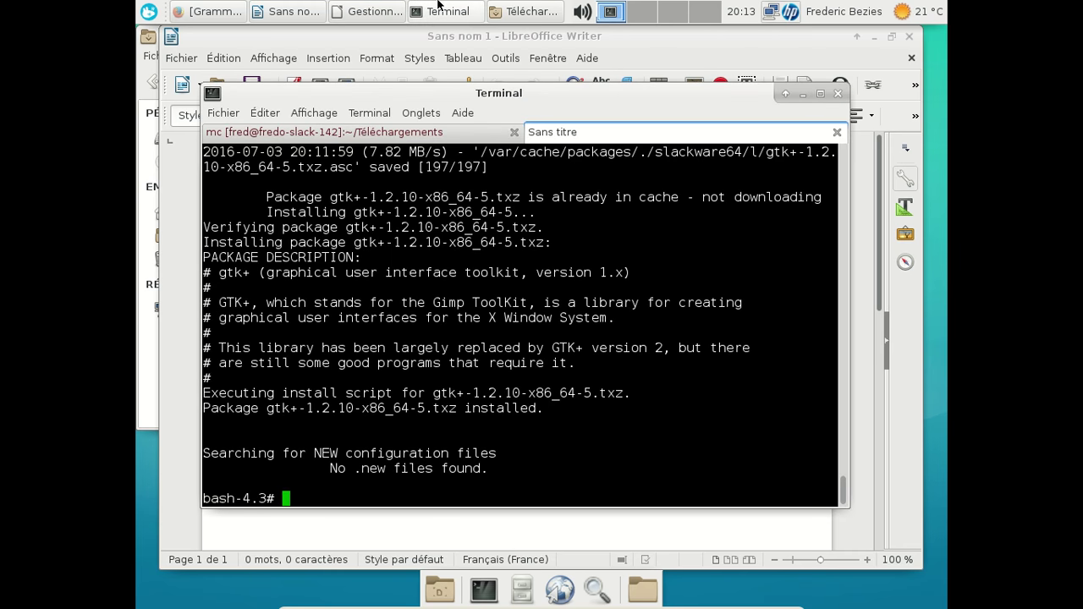
left_click(382, 134)
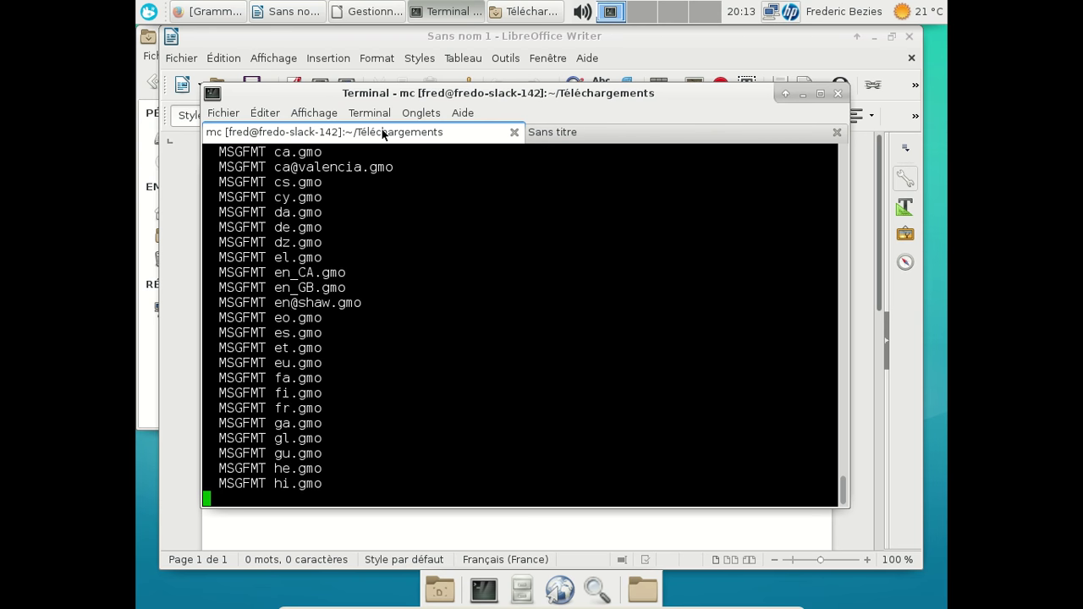
left_click(566, 136)
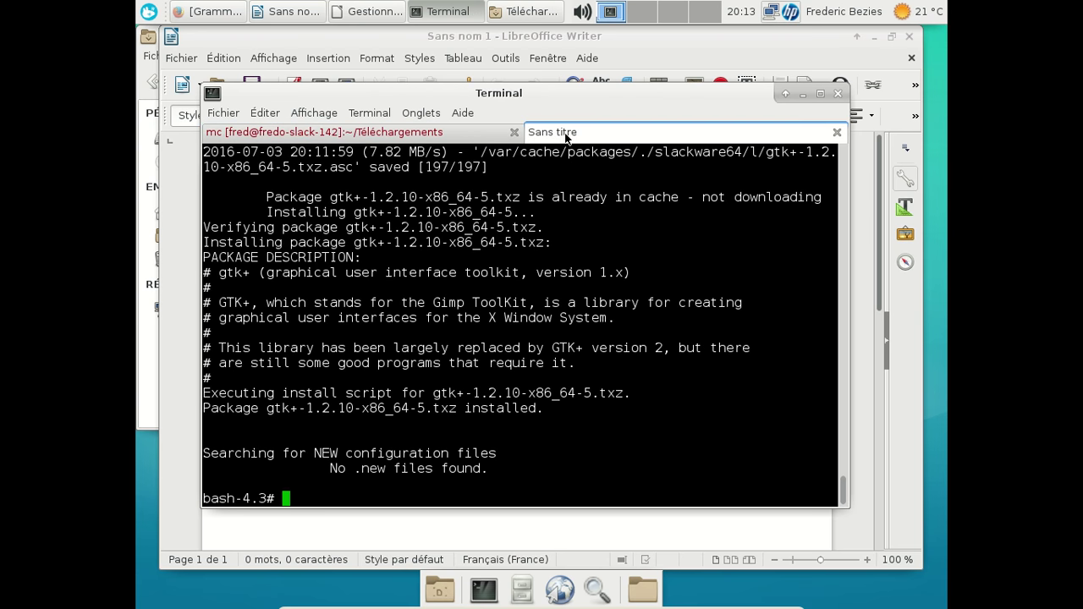
type("clear")
key("Return")
left_click(460, 135)
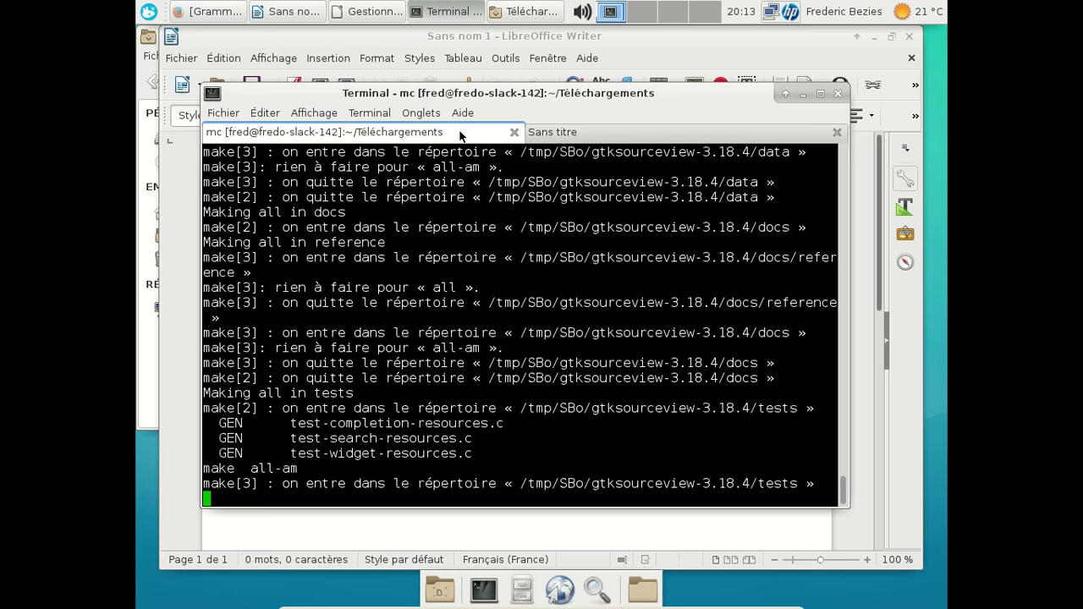
- Search the packages for gstreamer with slackpkg in the second terminal session
left_click(601, 139)
type("slackpkg")
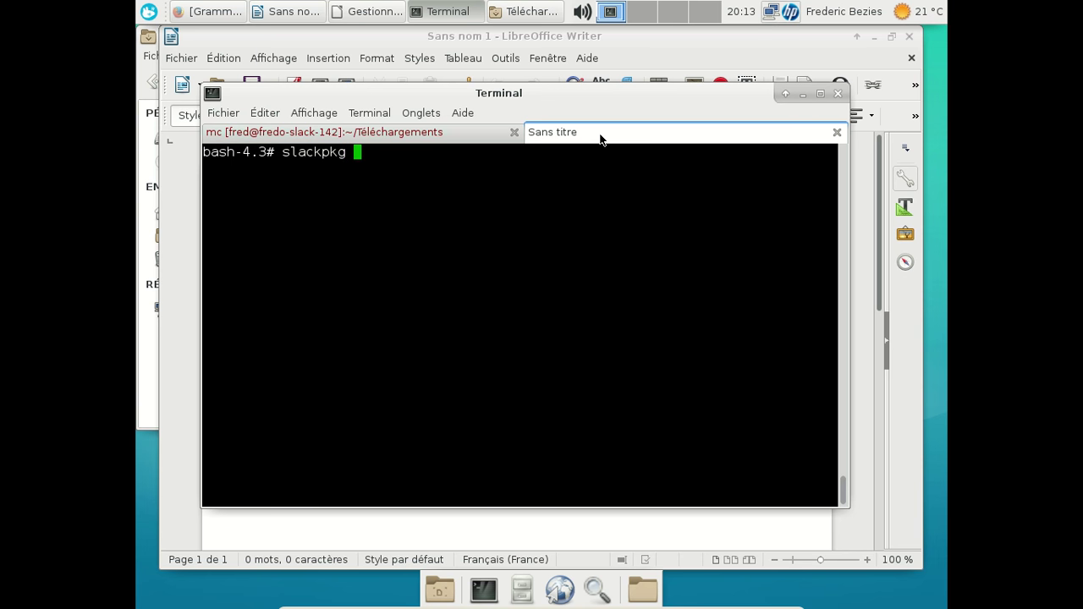
type(" search gstreamer")
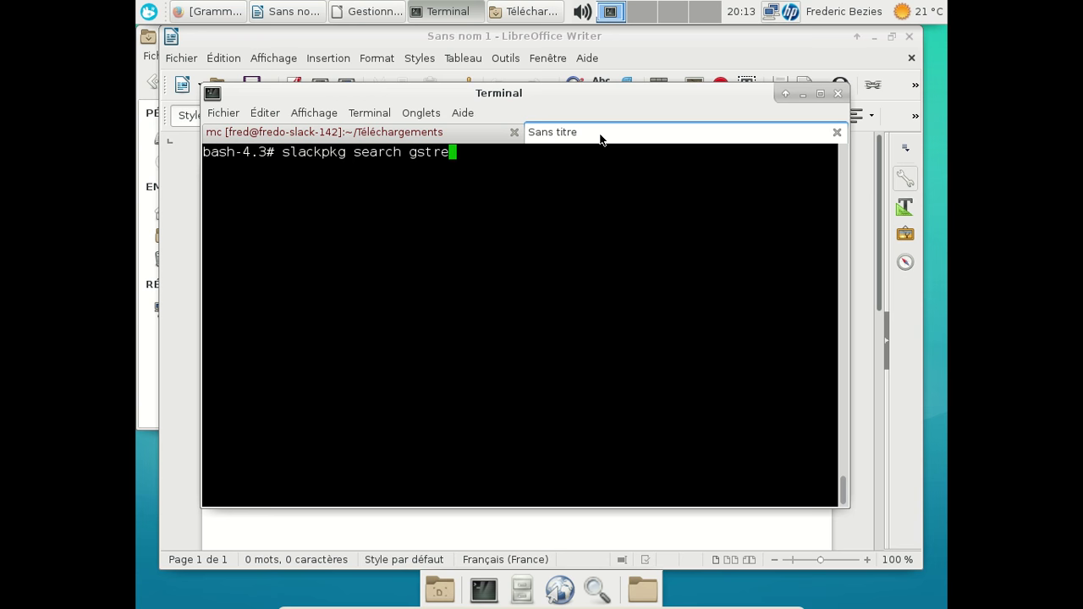
key("Return")
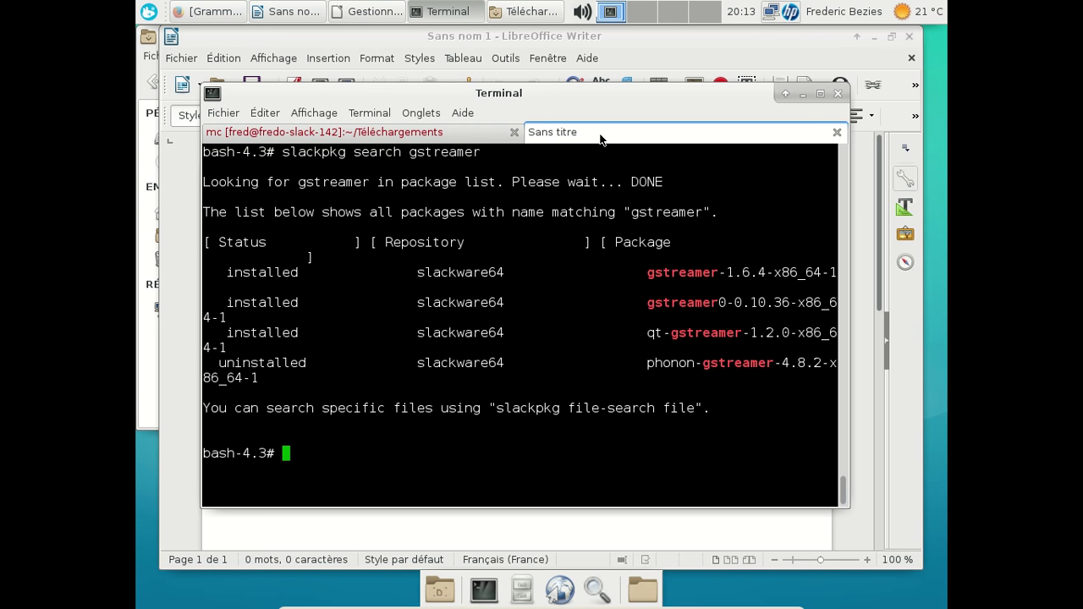
- Try to narrow the package search by running slackpkg search gst | good
key("Up")
key("BackSpace")
key("BackSpace")
key("BackSpace")
key("BackSpace")
key("BackSpace")
key("BackSpace")
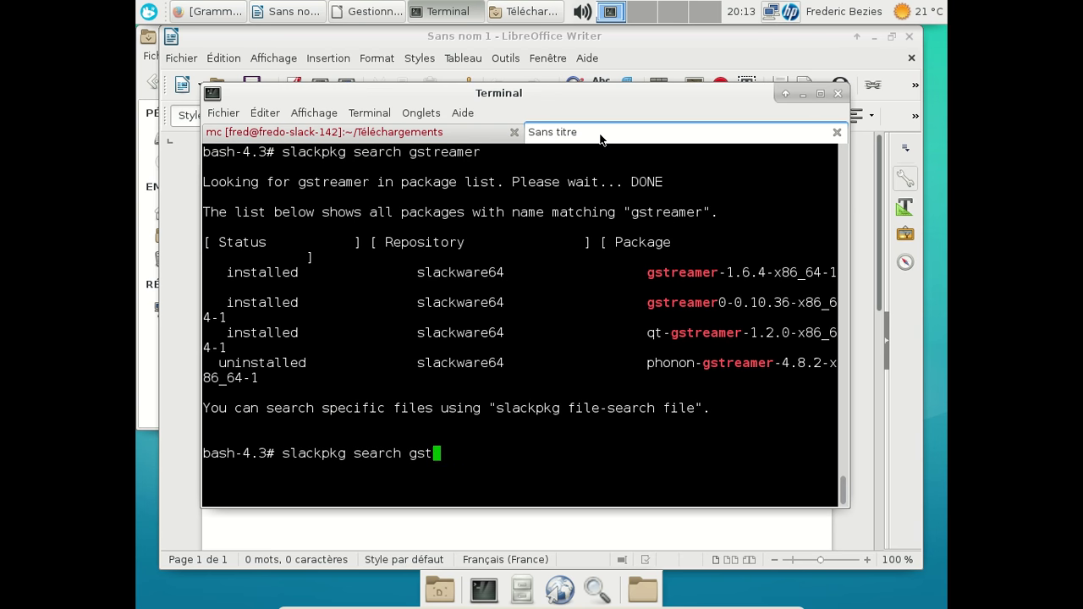
type("| good")
key("Return")
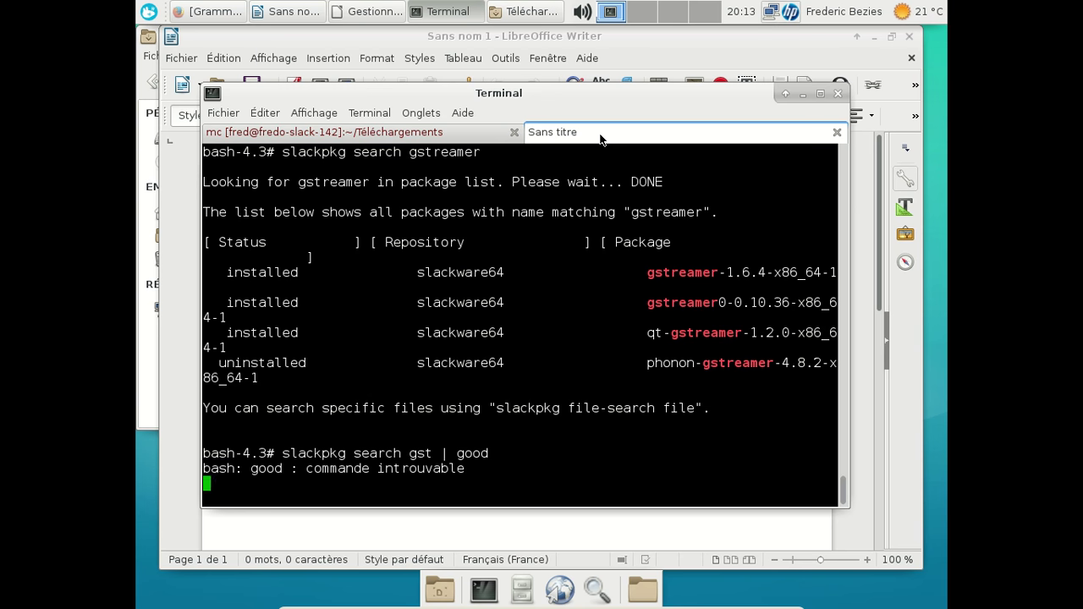
- Search the gst packages with slackpkg, filtering the results with grep good
key("Up")
key("Left")
key("Left")
key("Left")
key("Left")
type("grep")
key("Return")
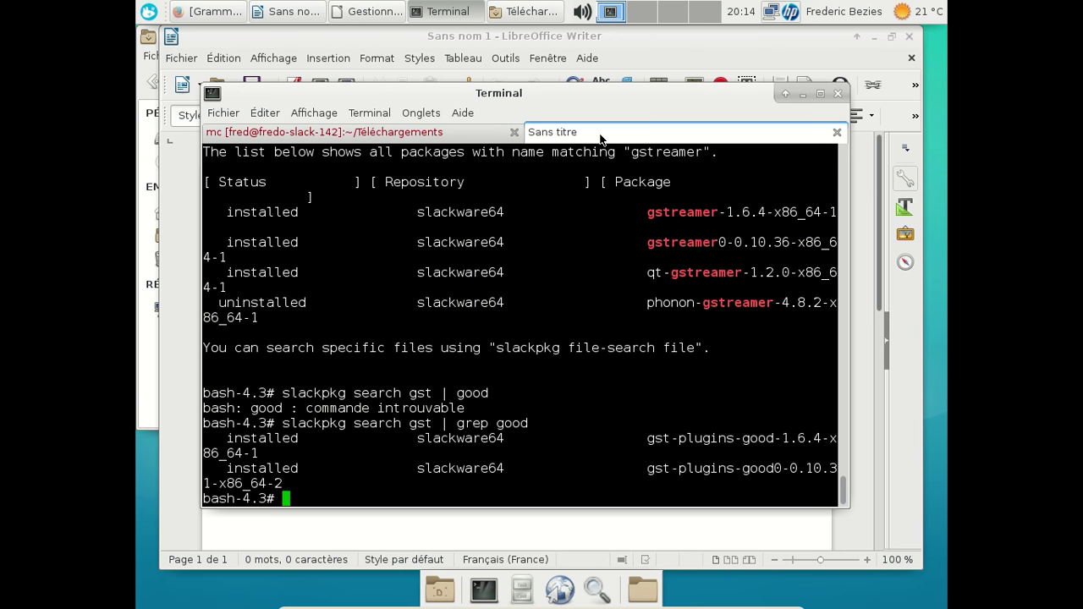
- Repeat the slackpkg gst search with the results filtered by grep bad
key("Up")
key("BackSpace")
key("BackSpace")
key("BackSpace")
key("BackSpace")
type("bad")
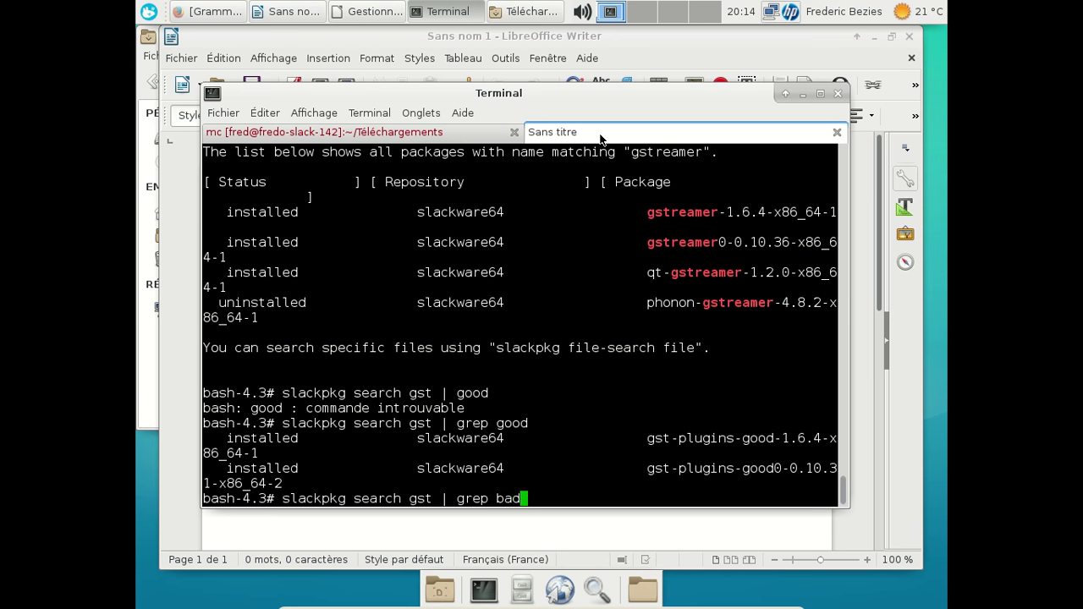
key("Return")
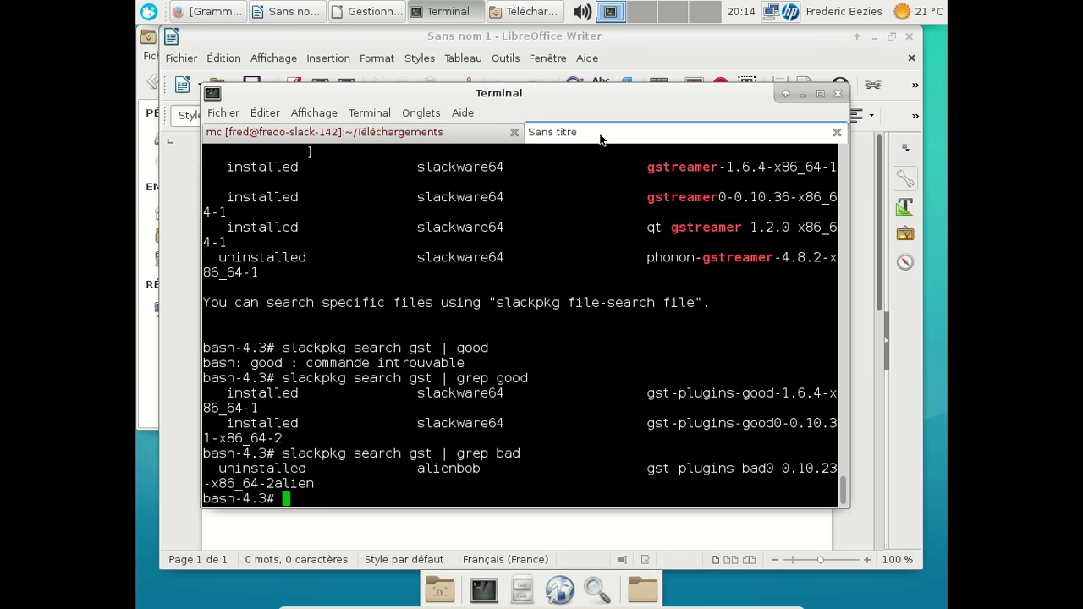
- Repeat the slackpkg gst search with the results filtered by grep ugly
key("Up")
key("BackSpace")
key("BackSpace")
key("BackSpace")
type("ugly")
key("Return")
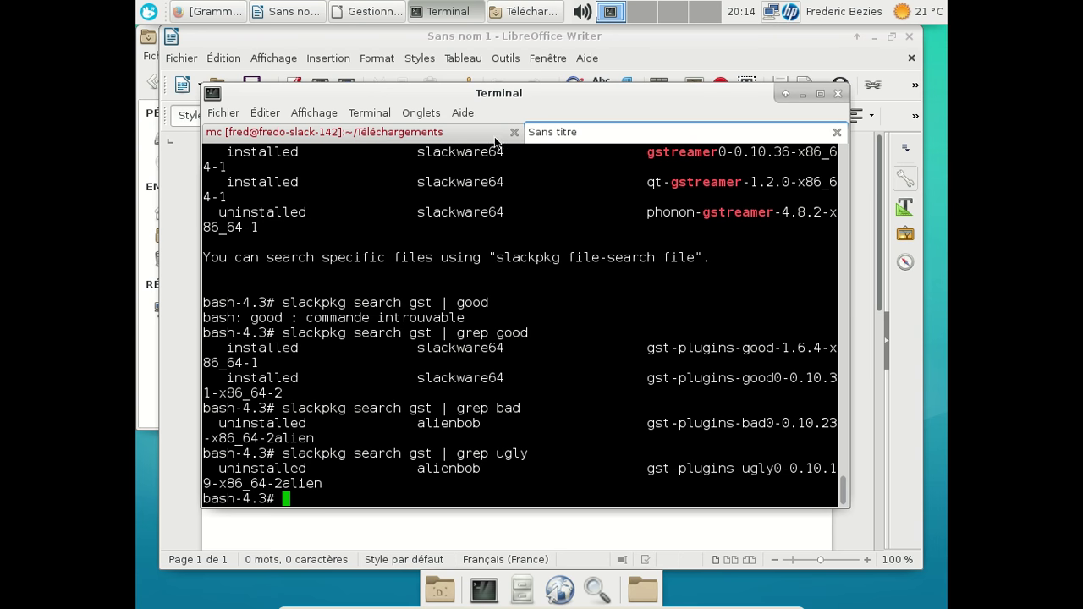
- Look in on the first terminal session and return to the LibreOffice Writer window
left_click(450, 131)
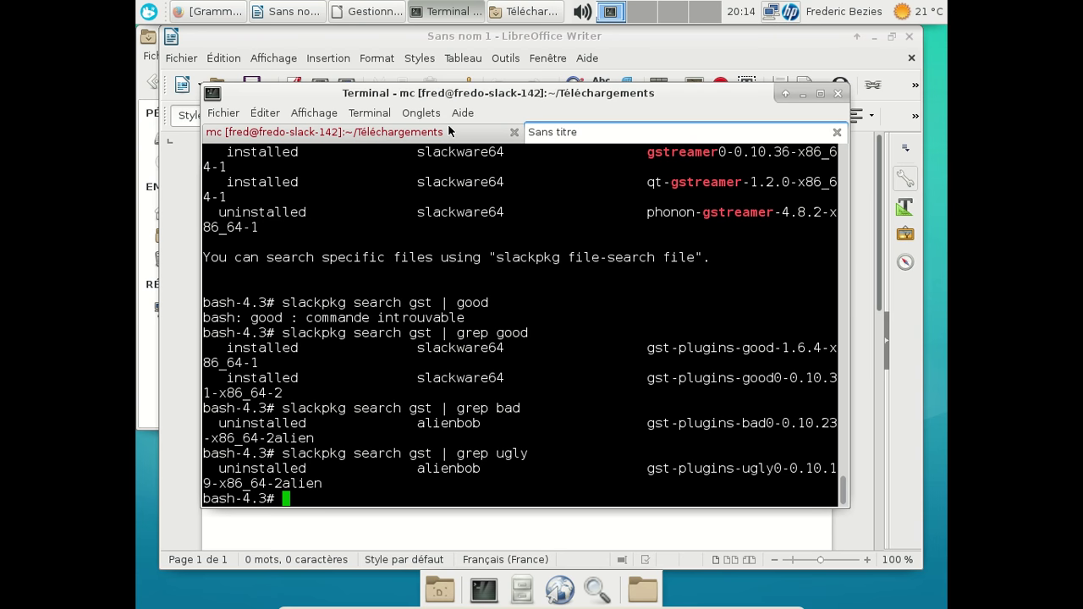
left_click(558, 133)
left_click(555, 37)
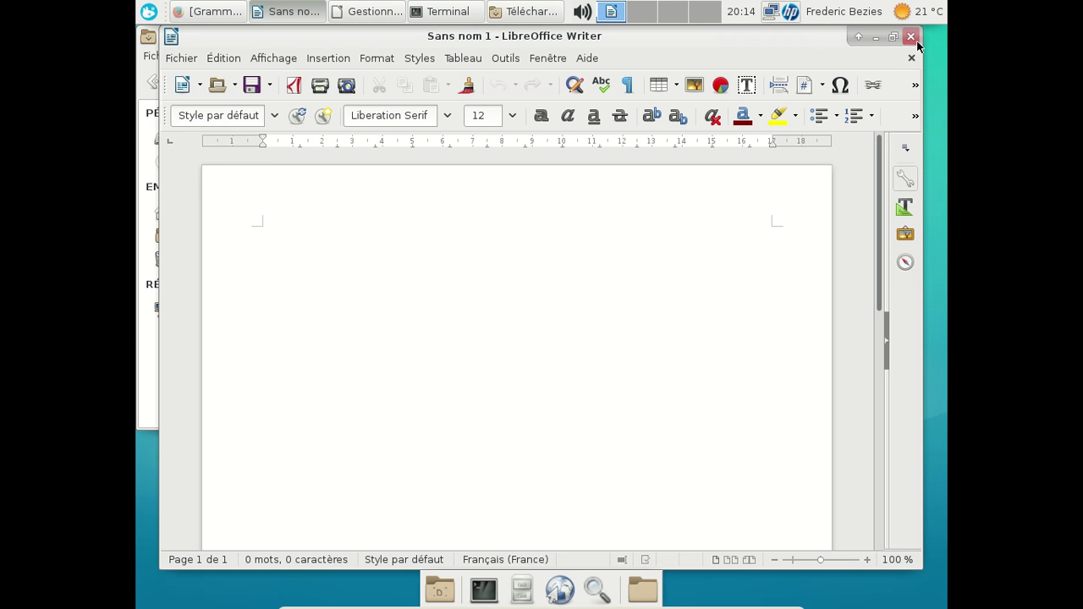
- Decline force-closing the Writer window, and force the stalled extension manager to close instead
left_click(373, 11)
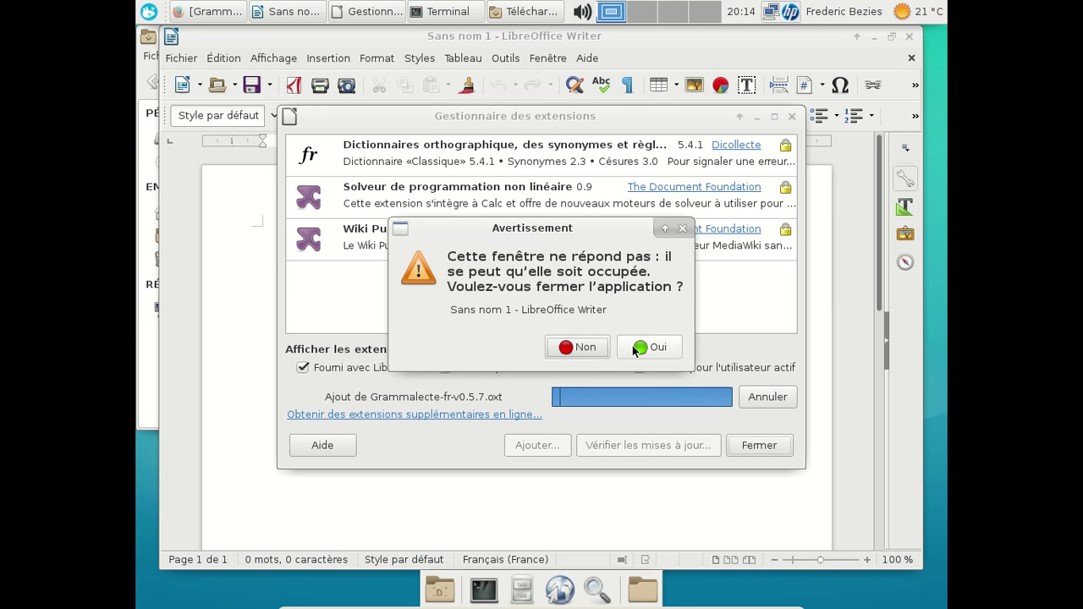
left_click(587, 348)
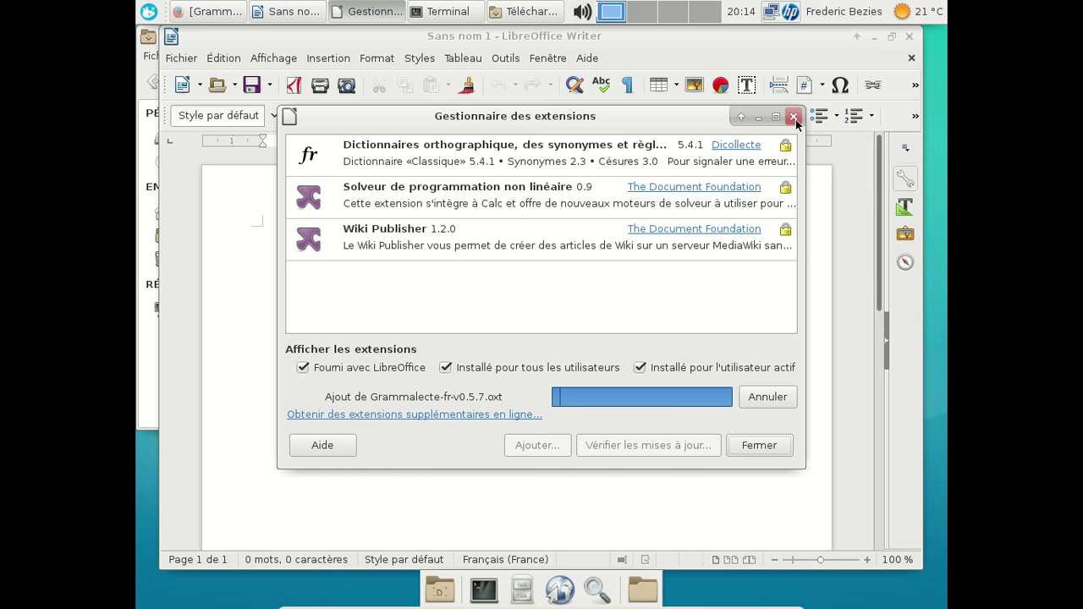
left_click(911, 40)
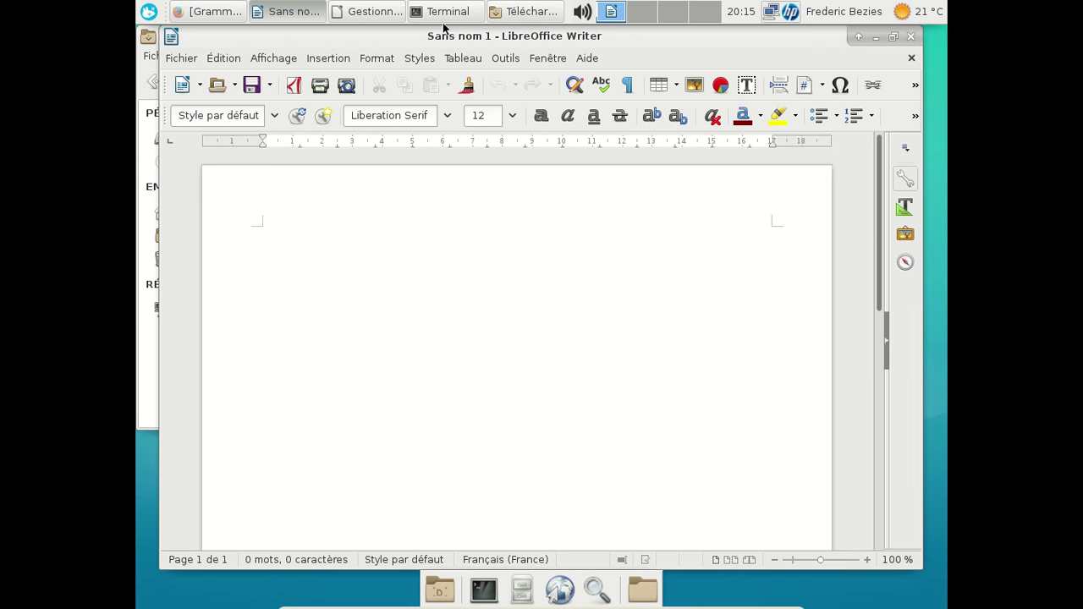
left_click(377, 12)
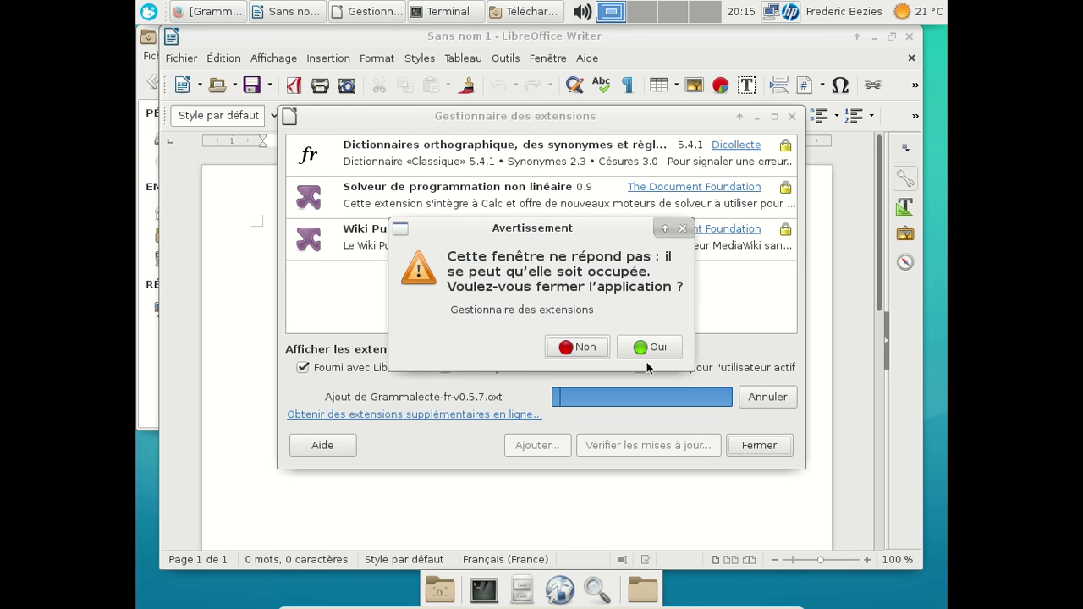
left_click(642, 349)
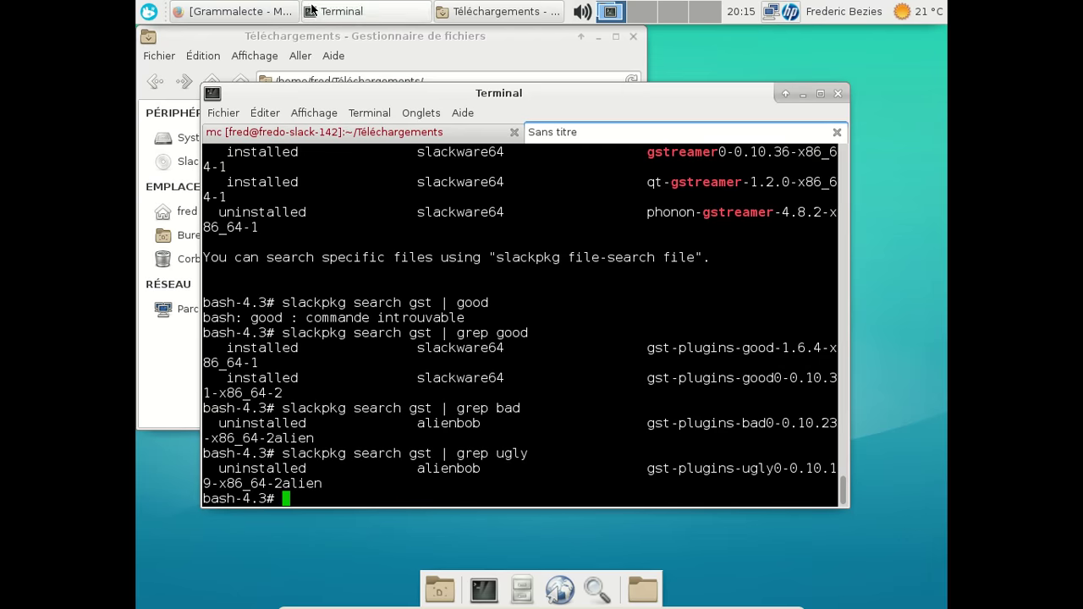
- Launch LibreOffice from the office applications and discard the recovery data for Sans nom 1
left_click(147, 11)
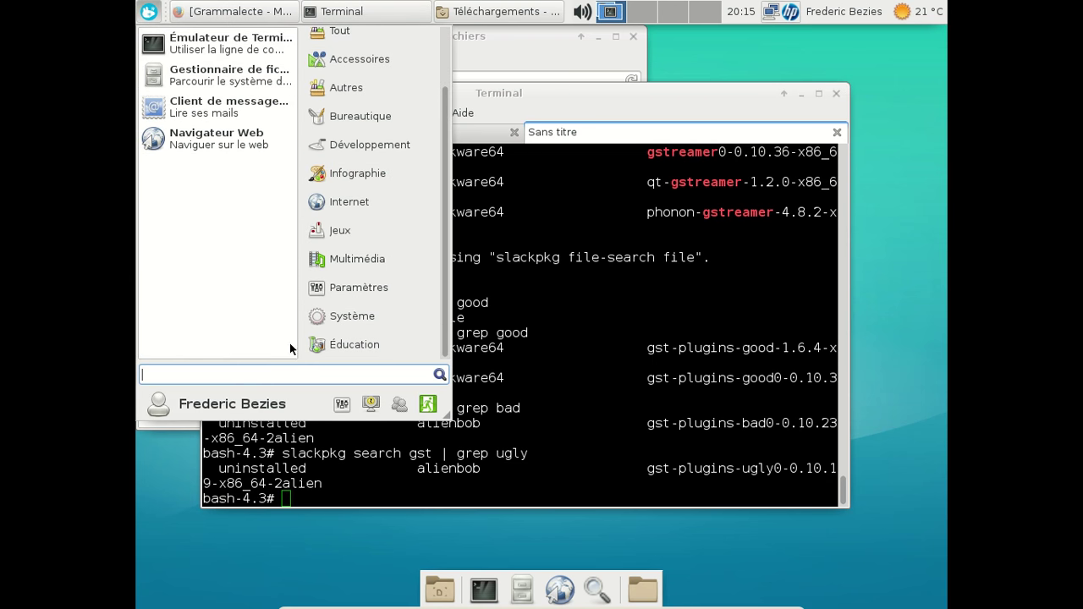
left_click(369, 116)
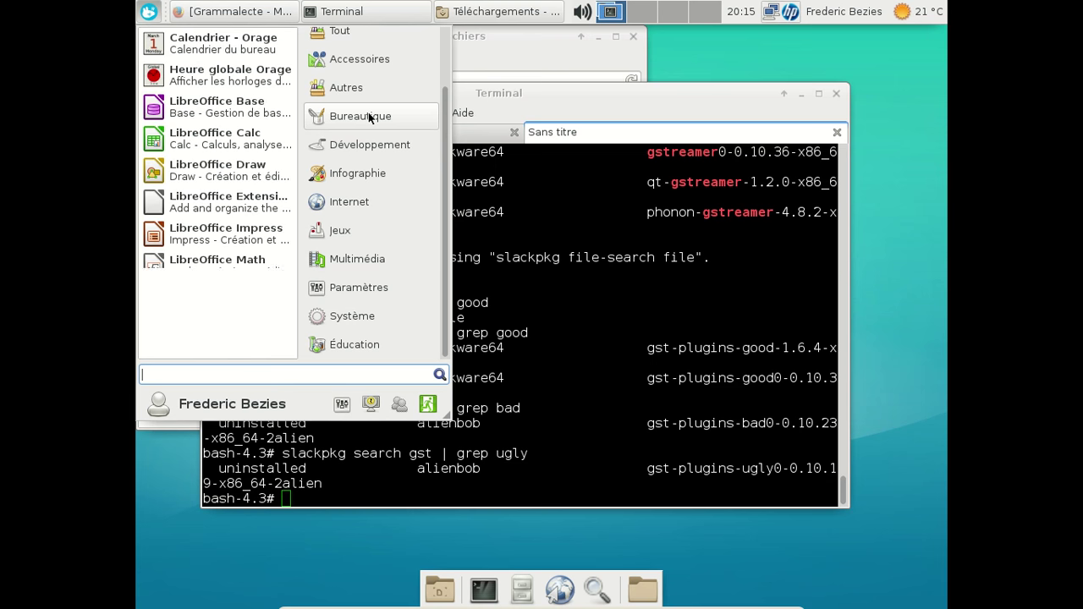
left_click(223, 330)
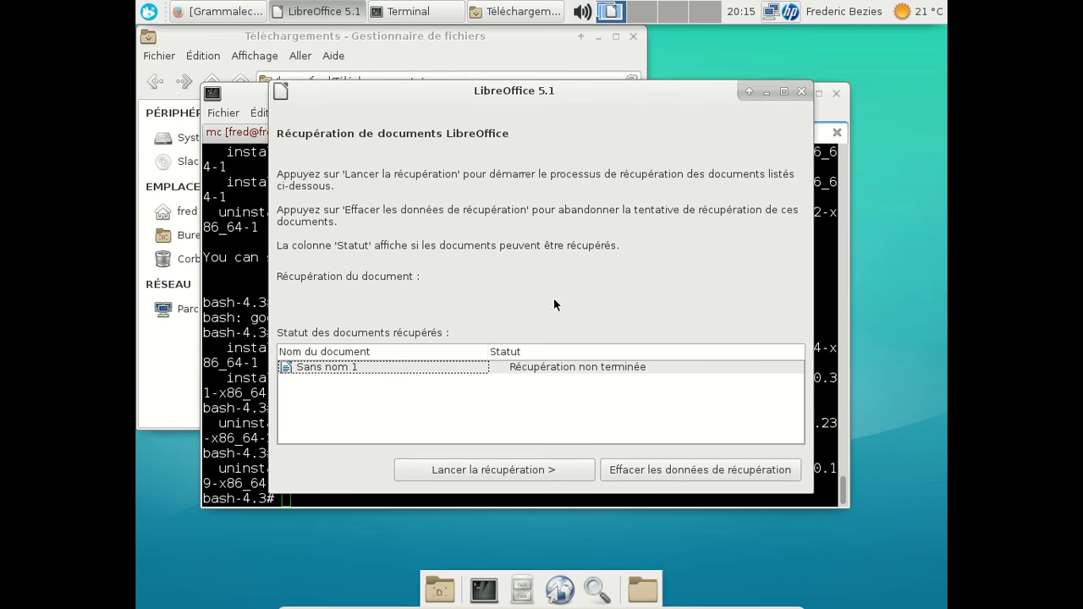
left_click(645, 470)
left_click(694, 317)
left_click(663, 469)
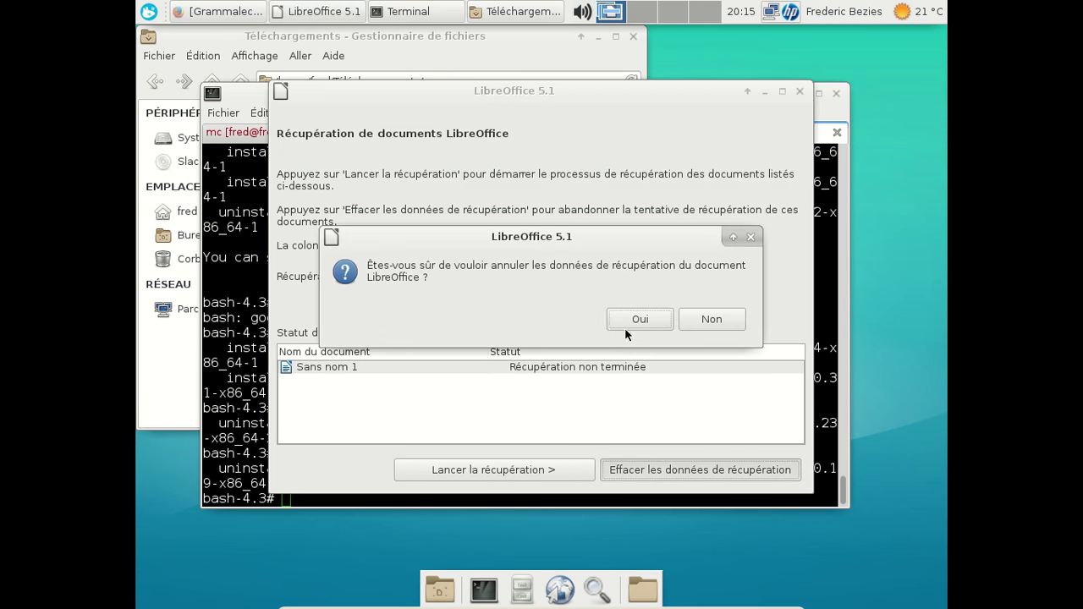
left_click(628, 316)
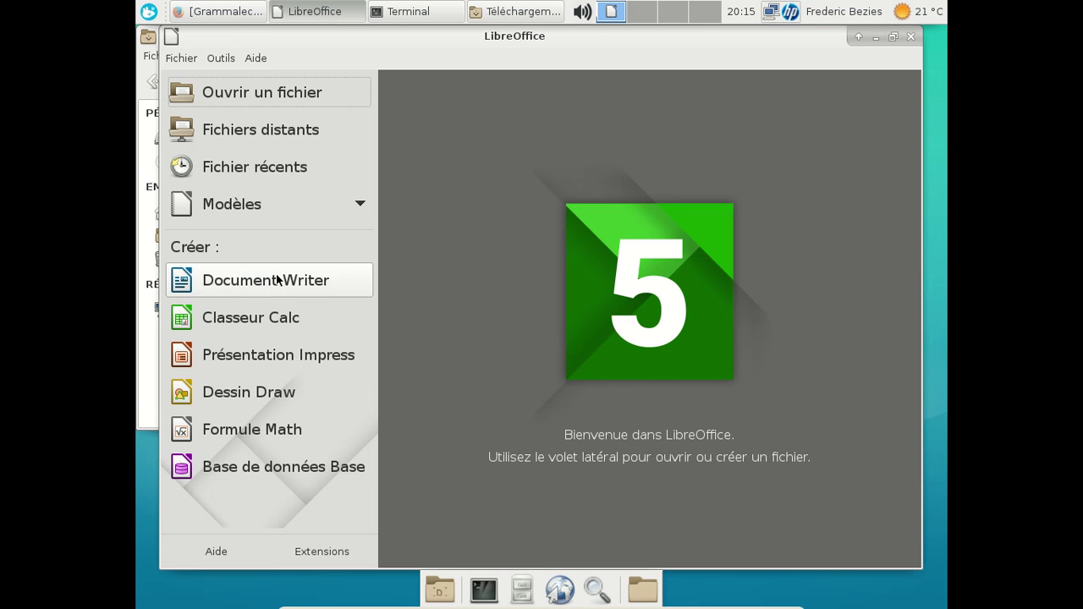
- Create a new Writer document and open its extension manager
left_click(277, 281)
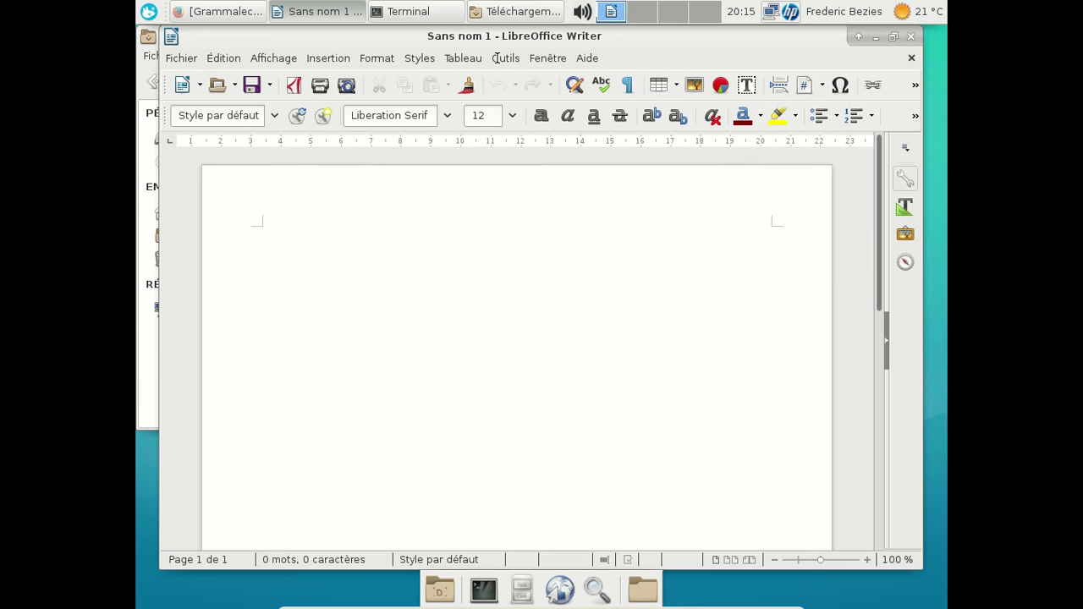
left_click(506, 58)
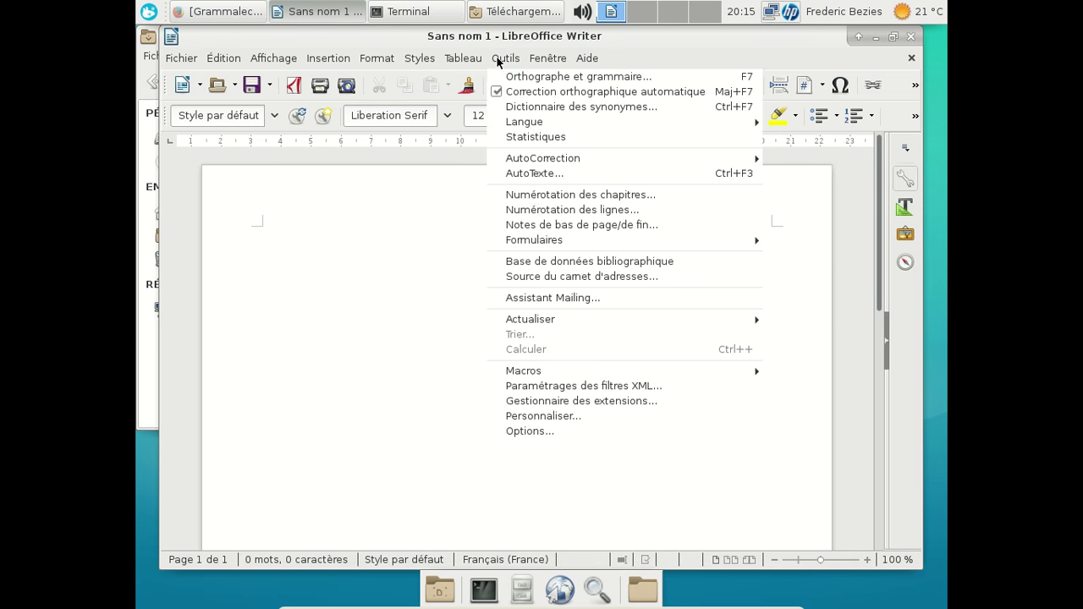
left_click(568, 402)
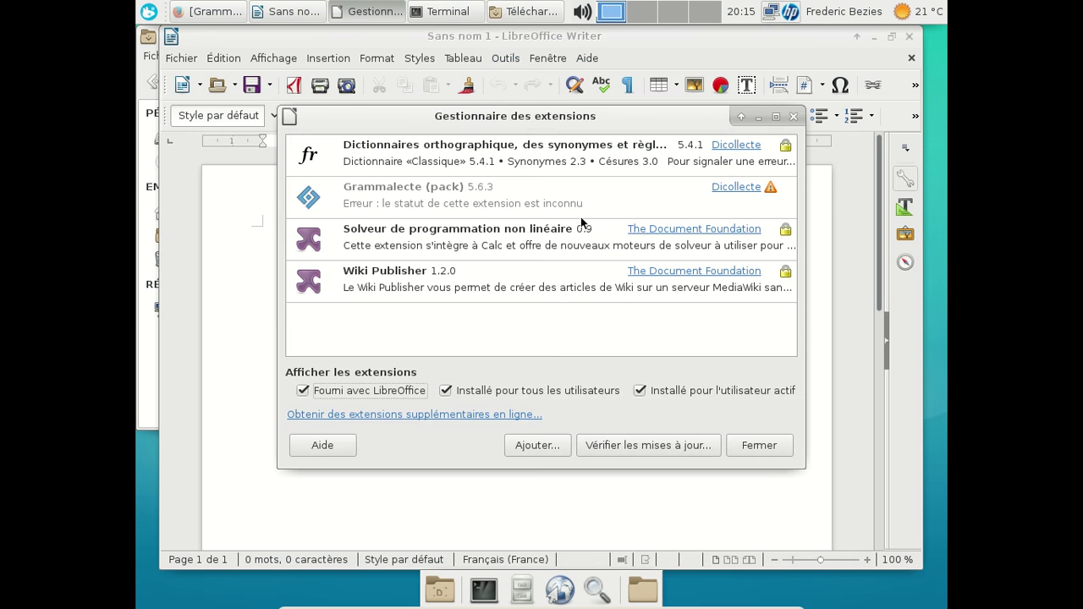
- Select the Grammalecte (pack) extension, cancel its removal, and activate it instead
left_click(576, 202)
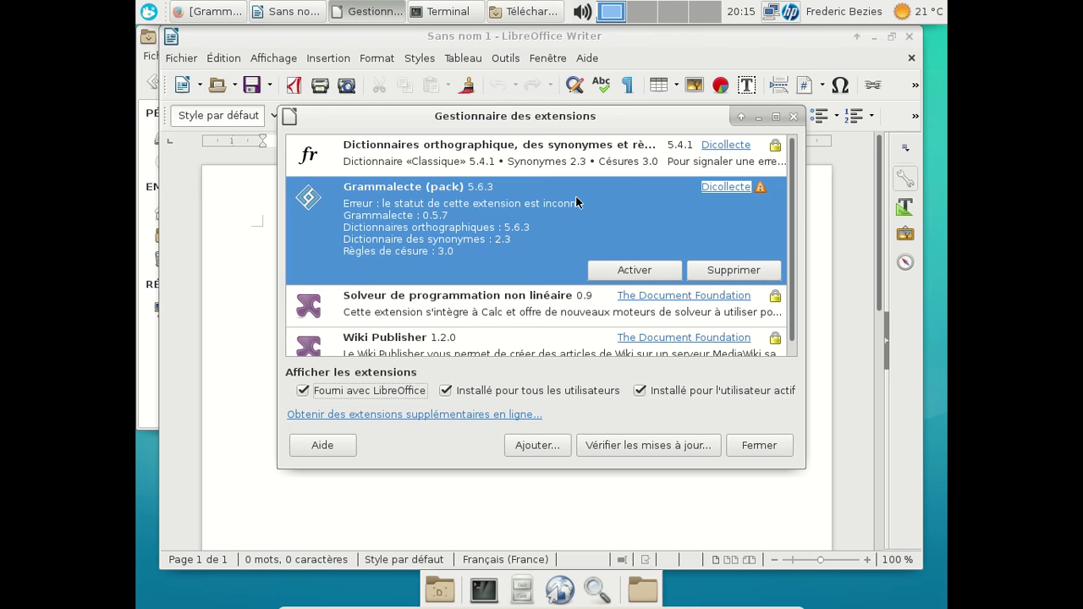
left_click(702, 269)
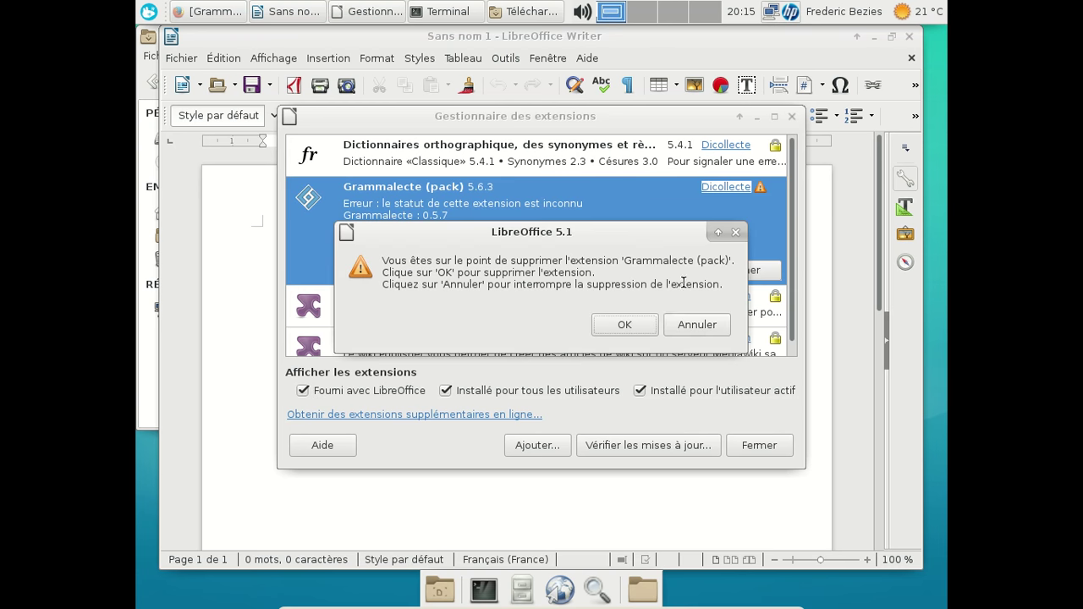
left_click(677, 324)
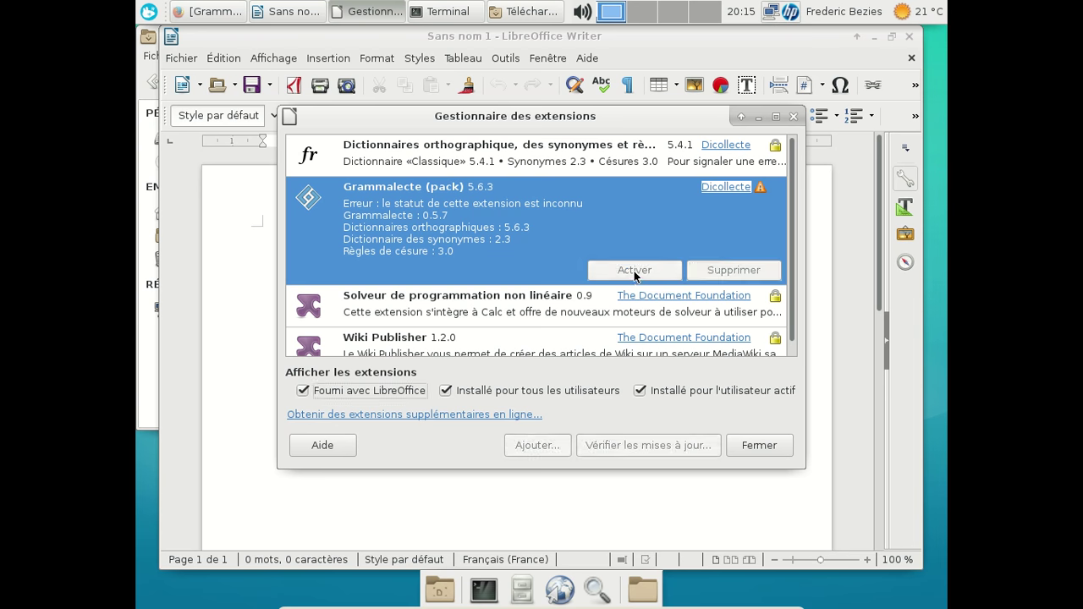
- Close the extension manager and the empty document, and create a new Writer document to load Grammalecte
left_click(634, 271)
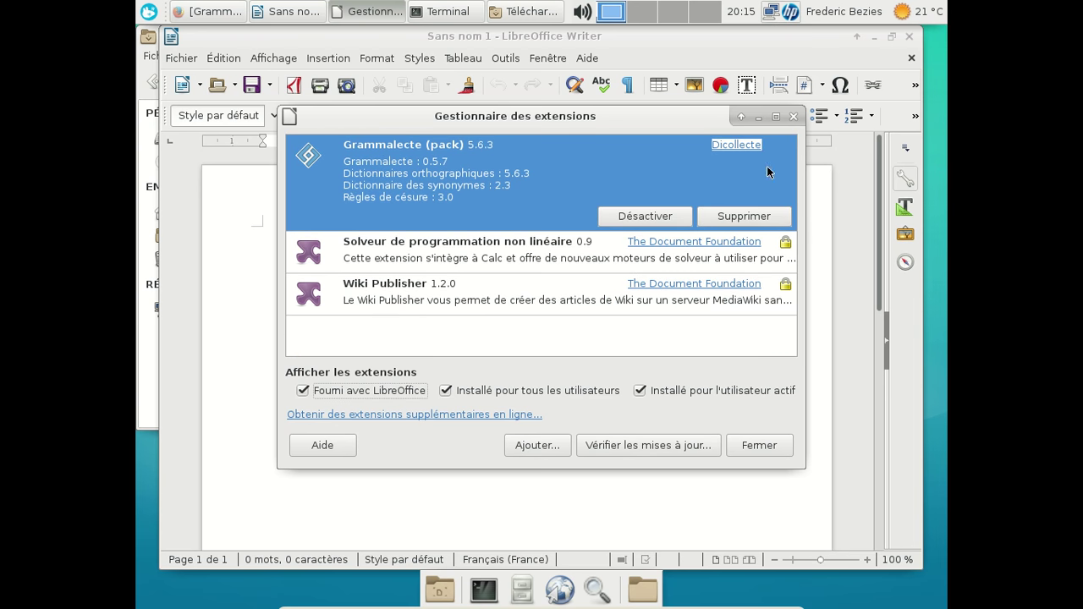
left_click(795, 117)
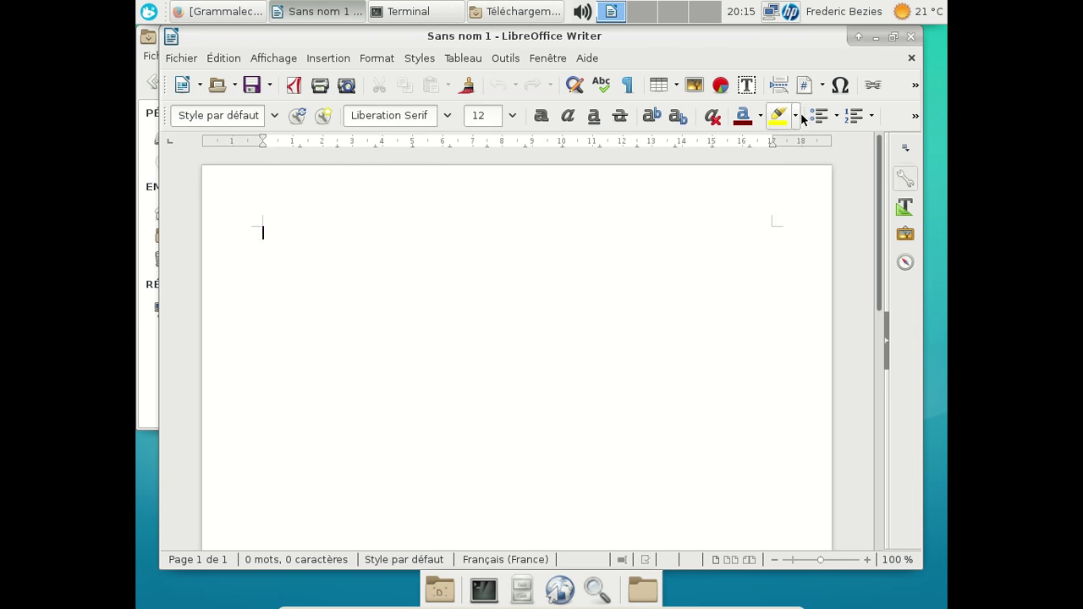
left_click(910, 58)
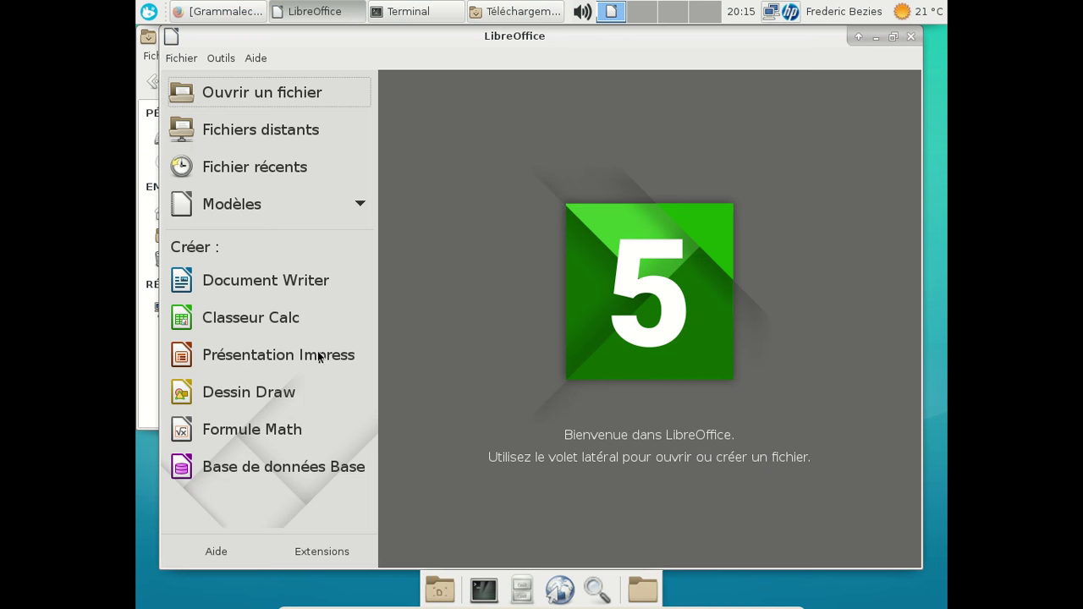
left_click(262, 285)
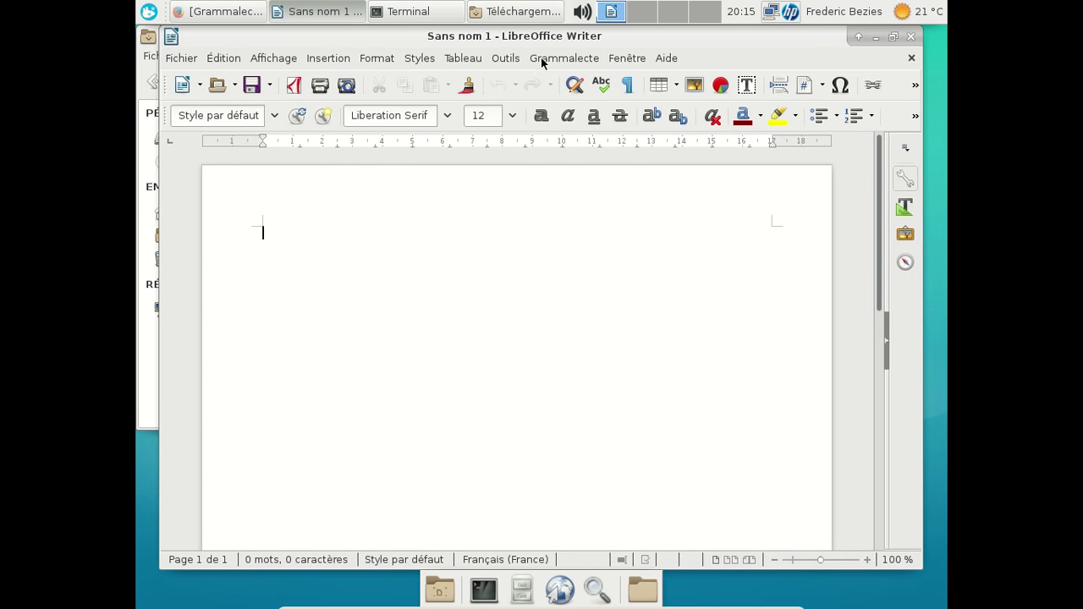
- View the About information for Grammalecte from Writer, and close LibreOffice
left_click(540, 57)
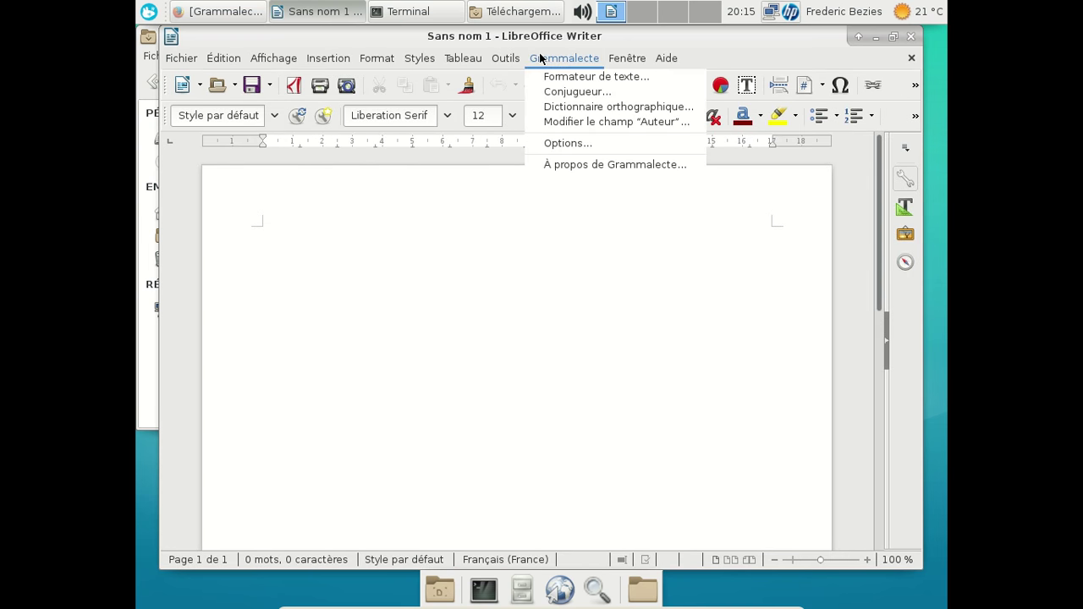
left_click(566, 160)
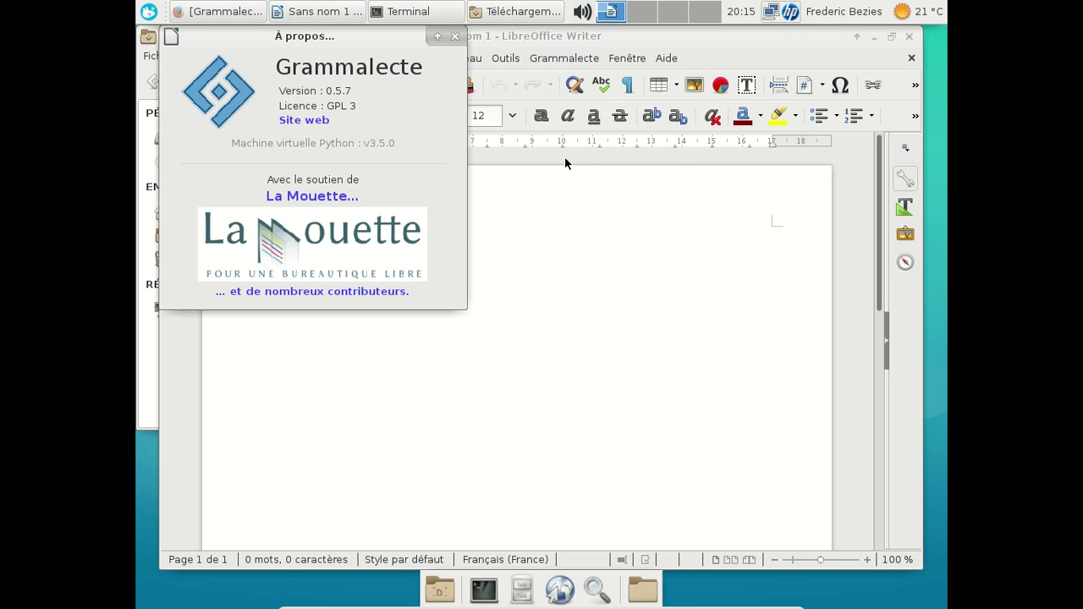
left_click(454, 36)
left_click(910, 37)
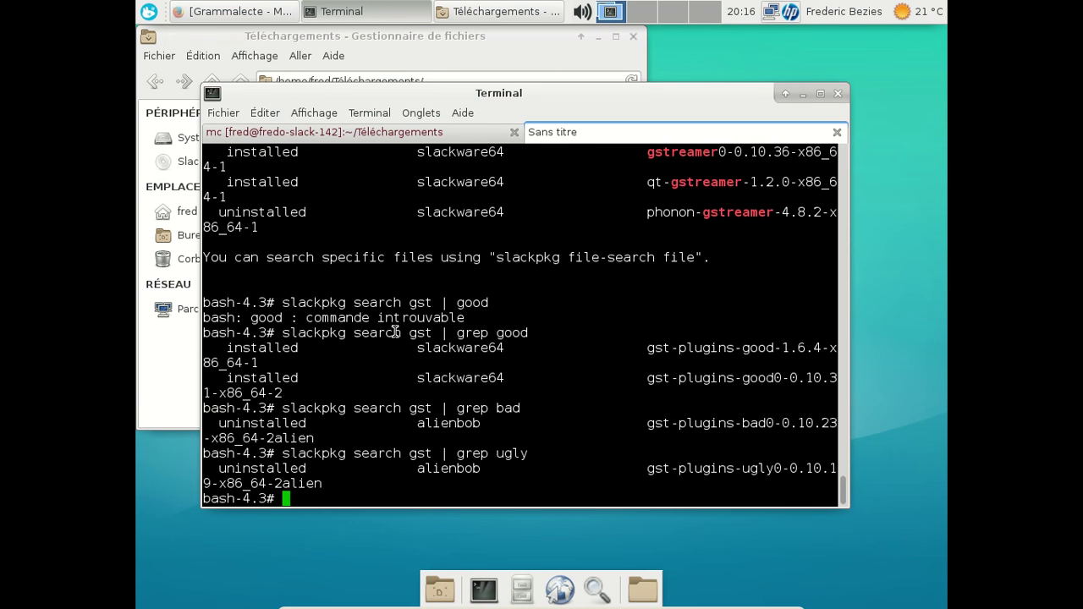
- In the terminal session used for the build, install /tmp/gtksourceview3-3.18.4-x86_64-1_SBo.tgz with installpkg
left_click(370, 126)
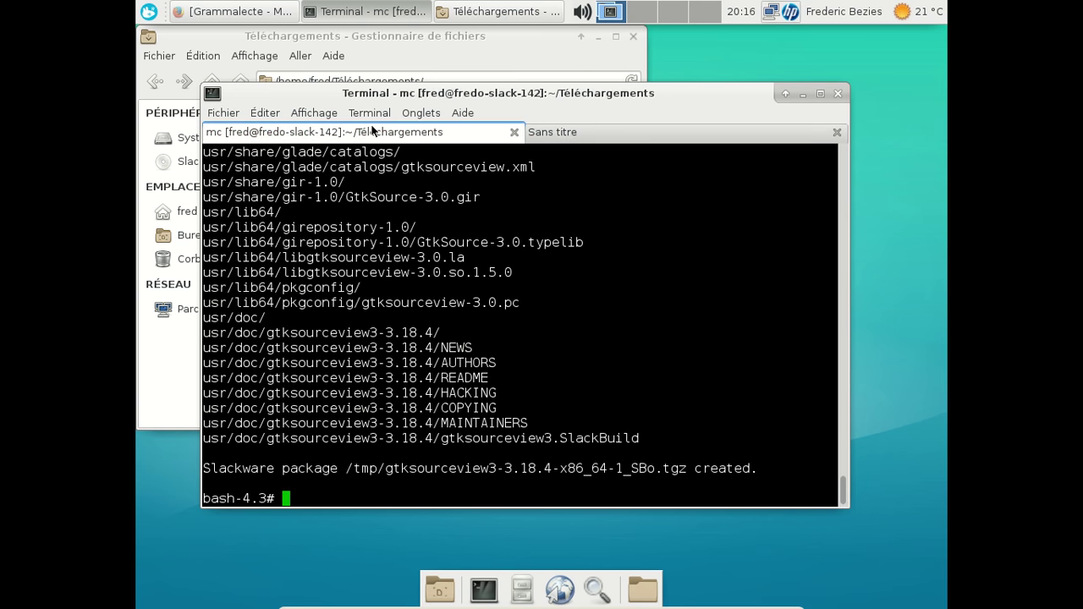
type("install")
key("BackSpace")
type("pkg /tmp/")
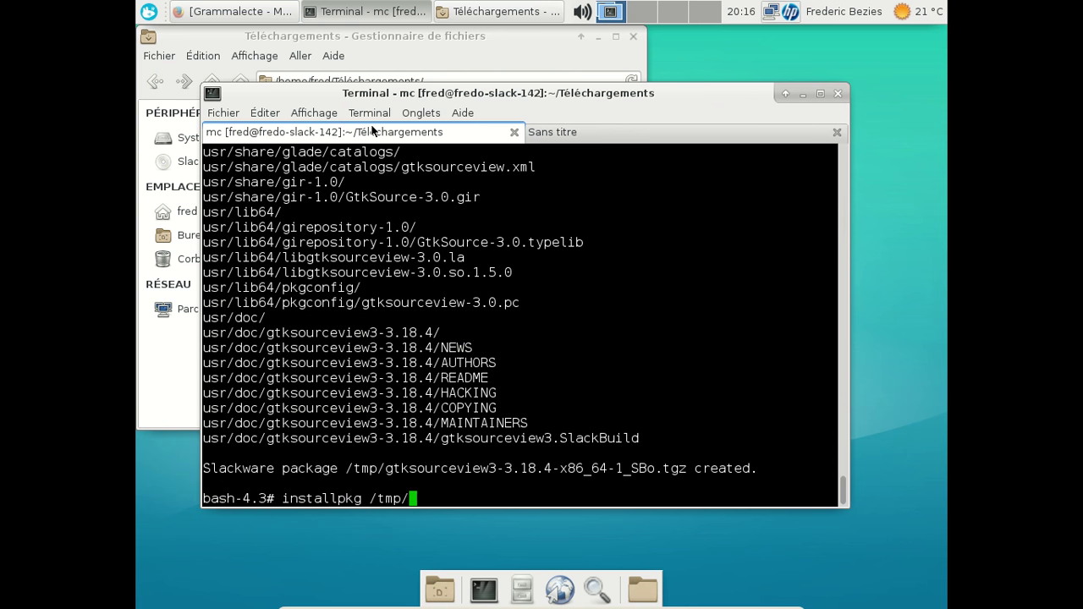
type("g")
type("k")
key("Tab")
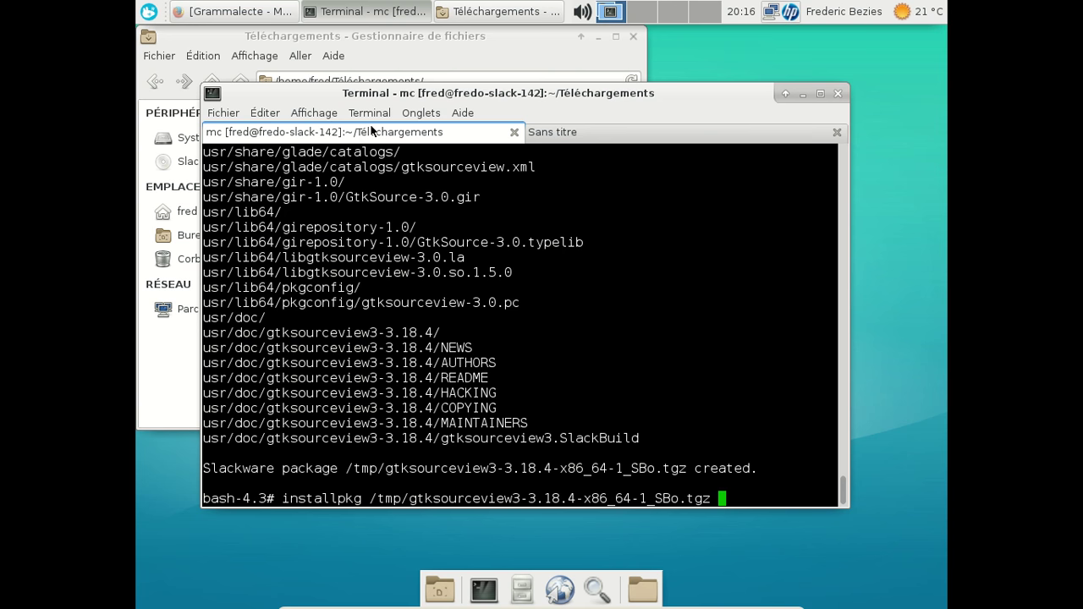
key("Return")
- Go up to the parent folder in the terminal and exit the root shell
type("cd ..")
key("Return")
type("exit")
key("Return")
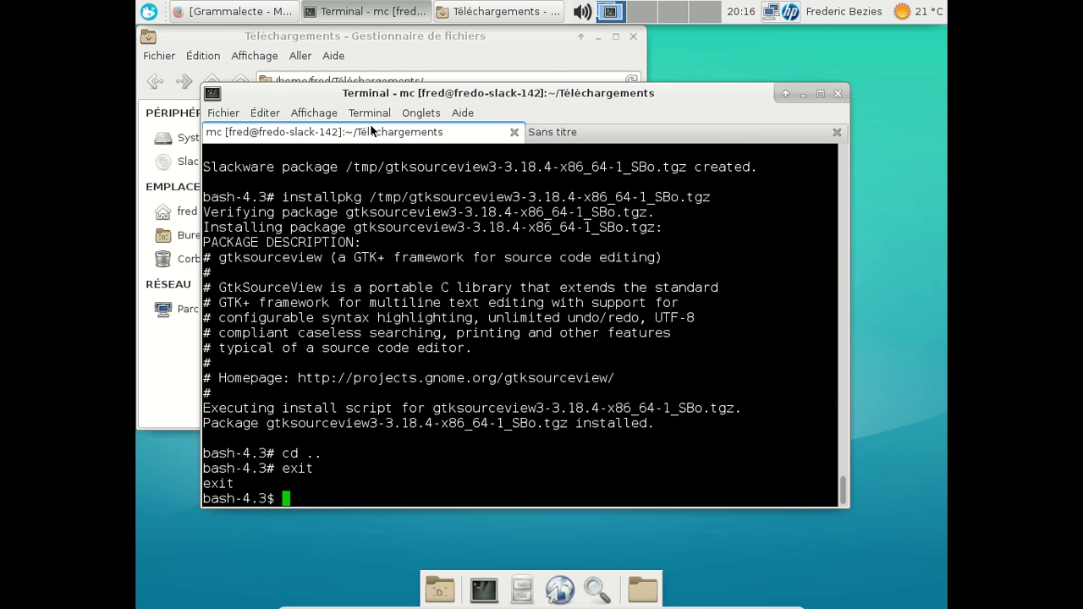
- Permanently delete the gtksourceview3 folder, gtksourceview3.tar.gz, Grammalecte-fr-v0.5.7.oxt and xfce4-whiskermenu-plugin.tar.gz from the Téléchargements folder
left_click(366, 44)
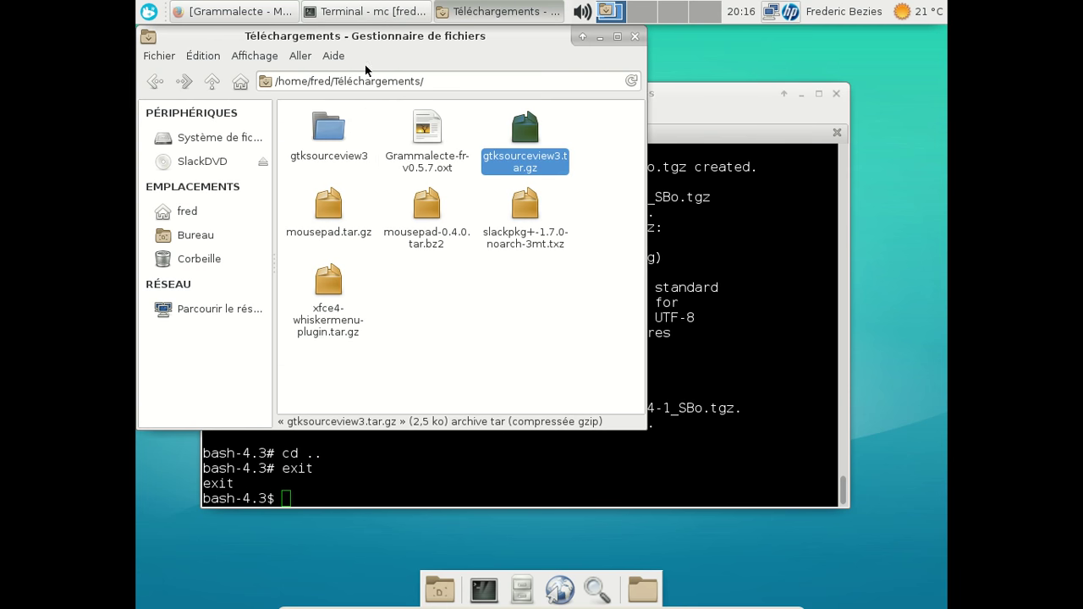
left_click(438, 165, "ctrl")
left_click(329, 131, "ctrl")
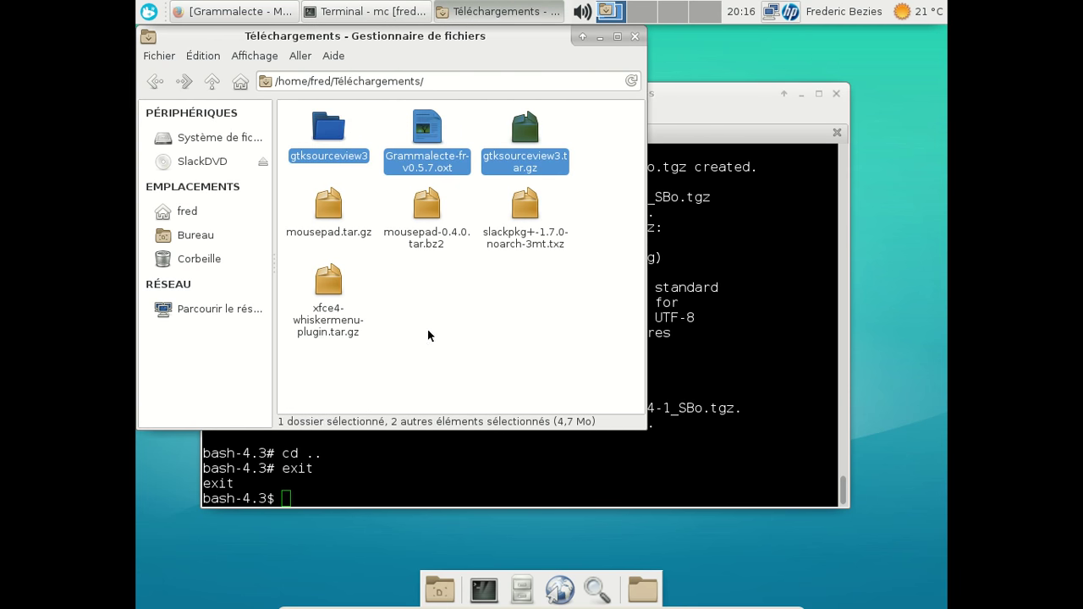
left_click(328, 281, "ctrl")
key("shift+Delete")
key("Return")
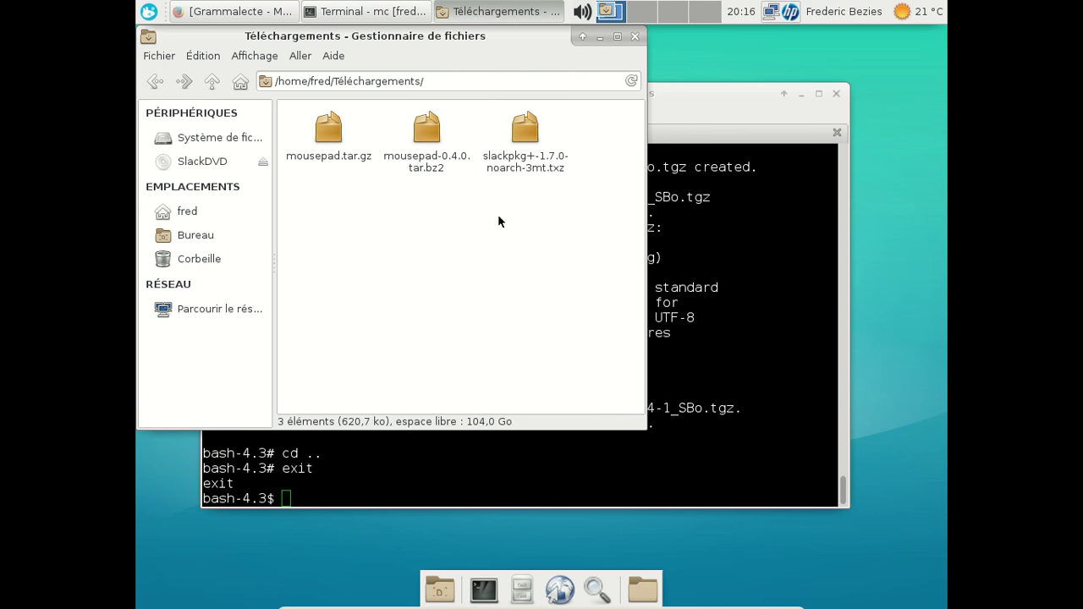
- Permanently delete slackpkg+-1.7.0-noarch-3mt.txz from the Téléchargements folder
left_click(525, 166)
key("shift+Delete")
key("Return")
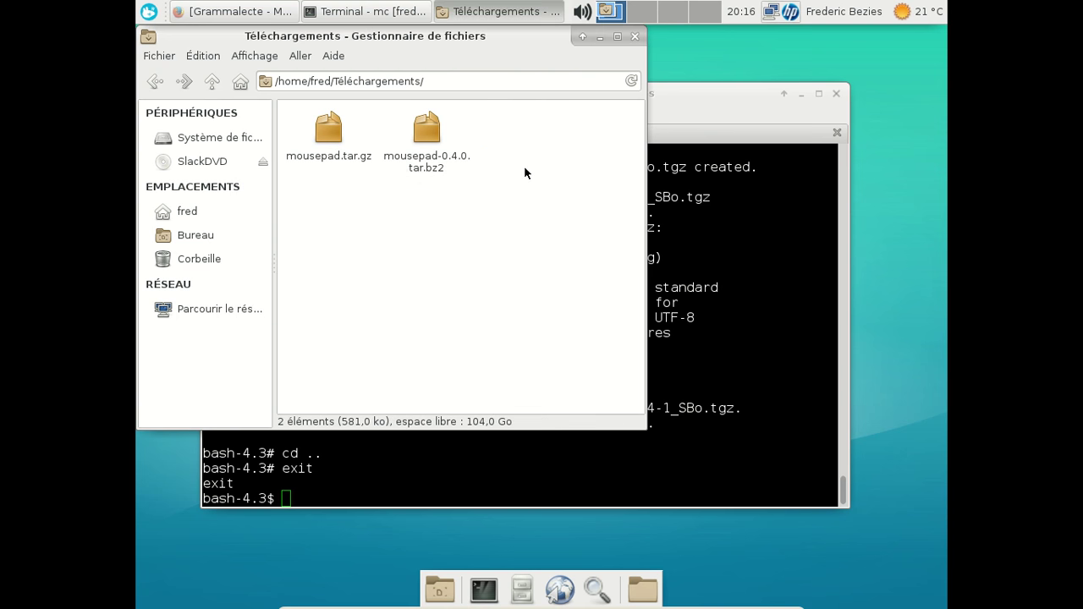
right_click(324, 134)
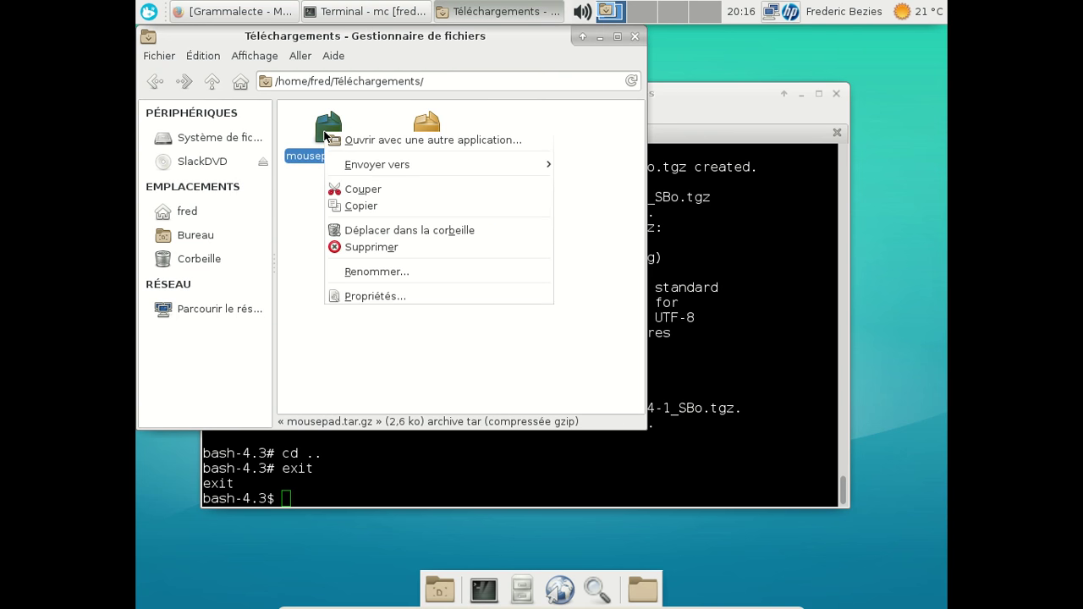
left_click(358, 370)
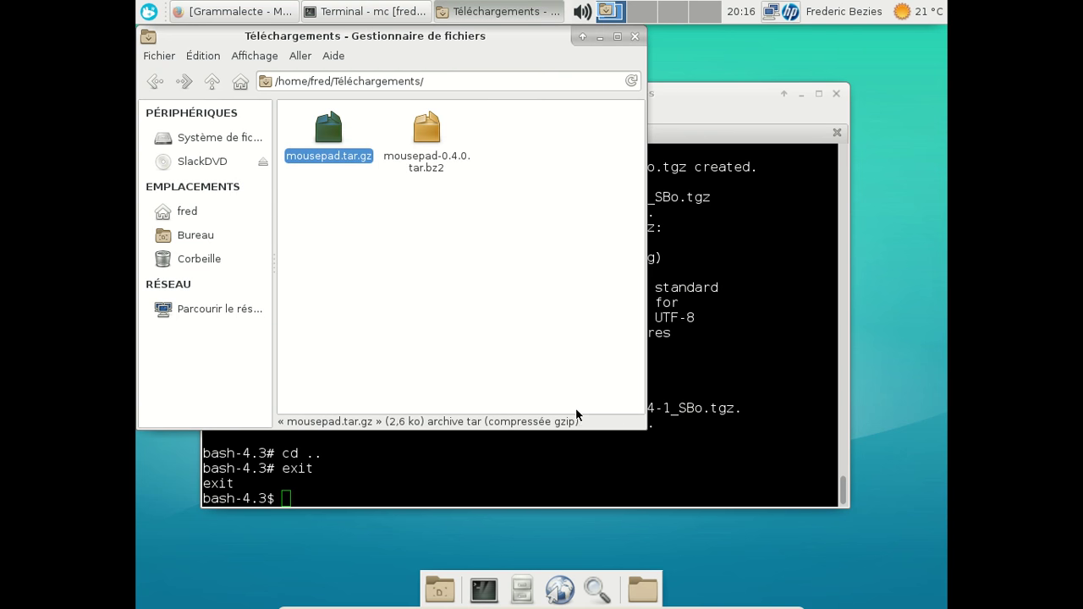
left_click(541, 384)
- Try to extract mousepad.tar.gz in the terminal with tar xvfJ
left_click(691, 319)
type("tar xvfJ xar")
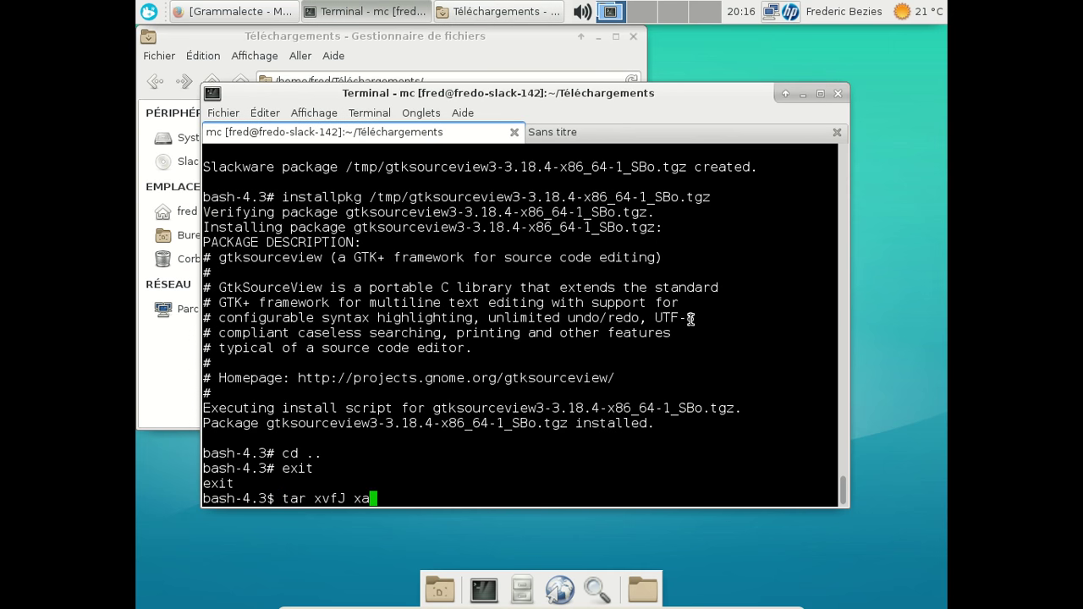
key("BackSpace")
key("BackSpace")
key("BackSpace")
type("mopu")
key("BackSpace")
key("BackSpace")
key("Tab")
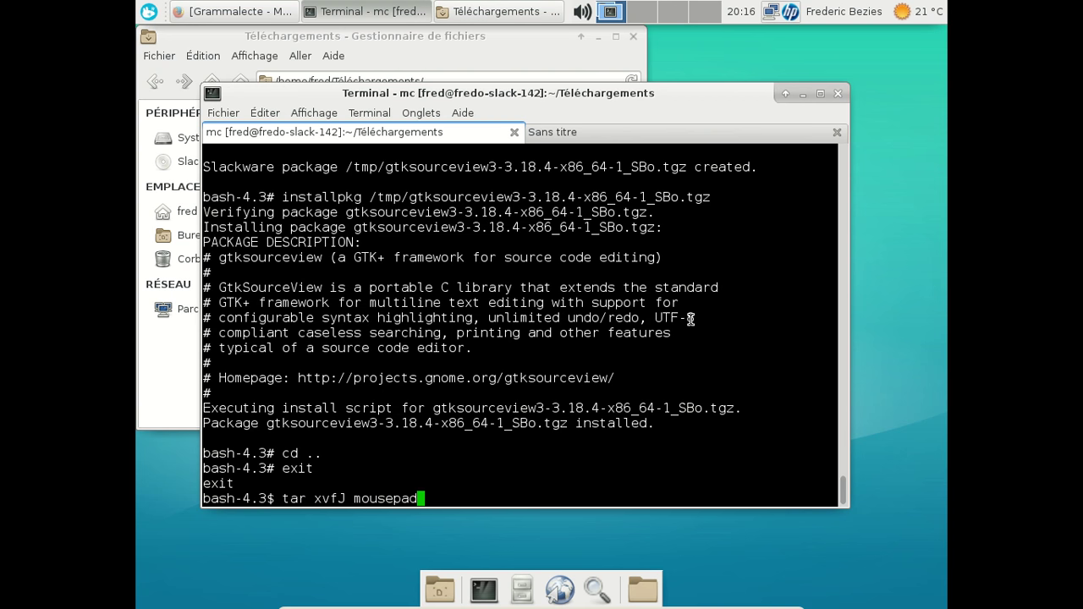
key("Tab")
key("Return")
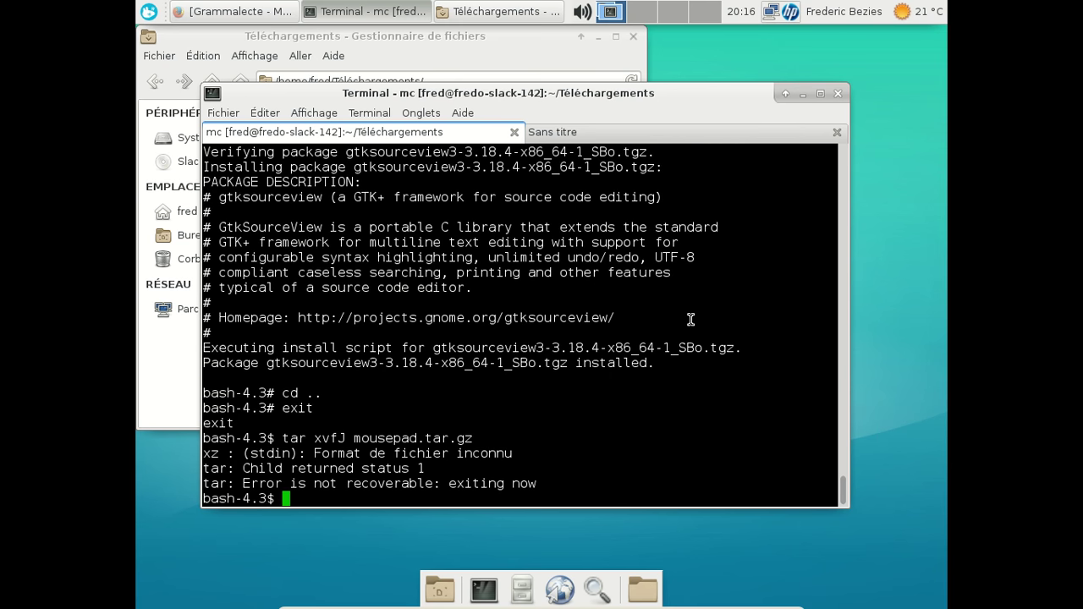
- Extract mousepad.tar.gz by correcting the previous command to tar xvfz
key("Up")
key("Left")
key("Left")
key("Left")
key("Left")
key("Left")
key("Left")
key("Left")
key("Left")
key("Left")
key("Left")
key("Left")
key("Left")
key("Left")
key("Left")
key("Left")
key("Left")
key("Left")
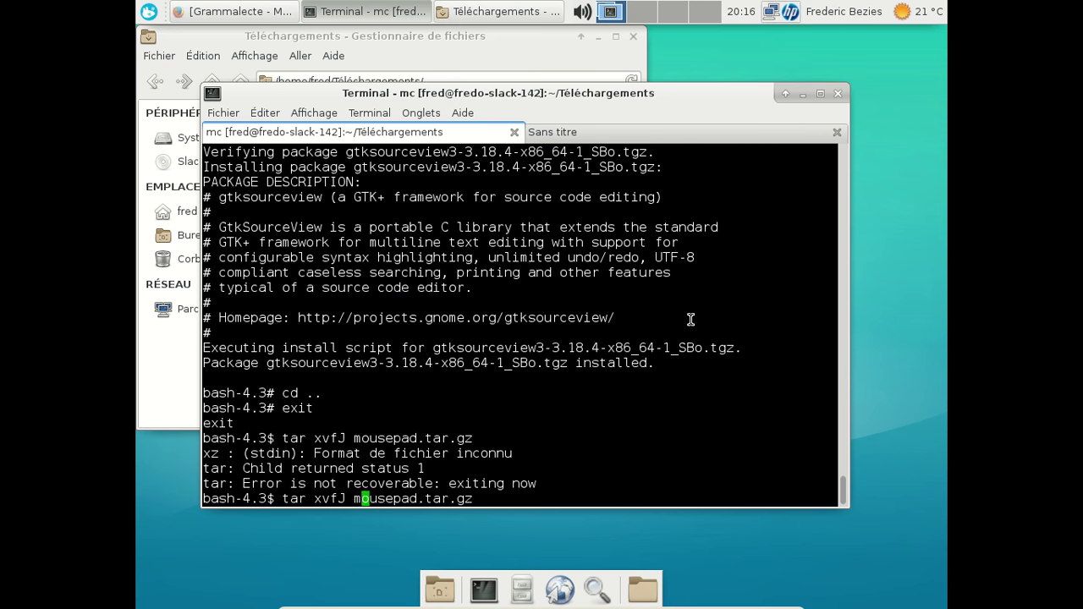
key("BackSpace")
type("z")
key("Return")
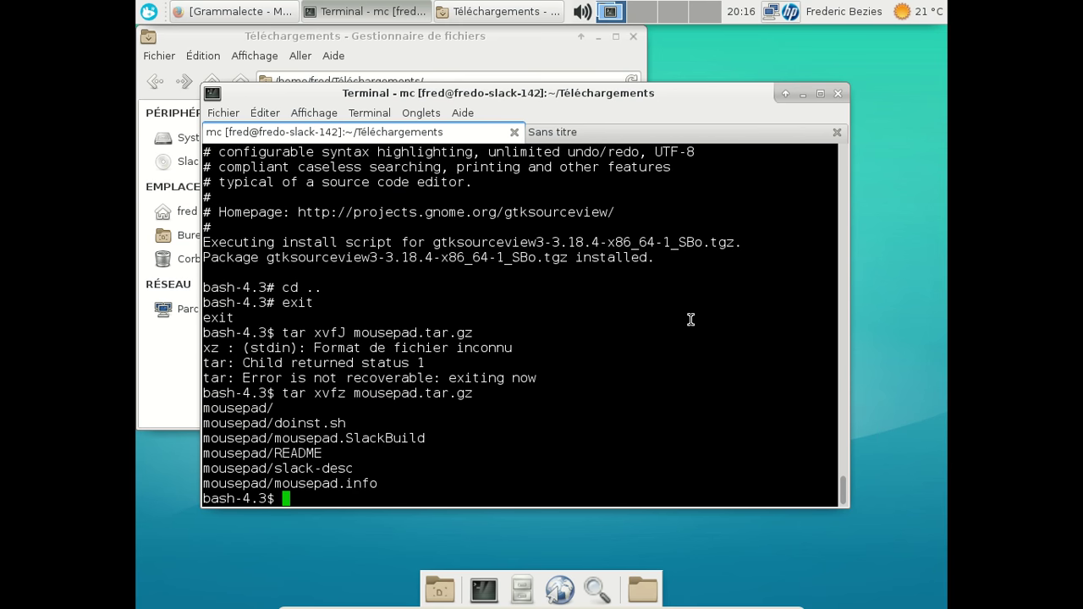
- Move mousepad-0.4.0.tar.bz2 into the extracted mousepad folder in the file manager, and return to the terminal
left_click(468, 42)
left_click_drag(516, 131, 332, 132)
left_click(688, 338)
- Enter the mousepad folder and switch to root with su, entering the root password
type("cd mou")
key("Tab")
key("Return")
type("su")
key("Return")
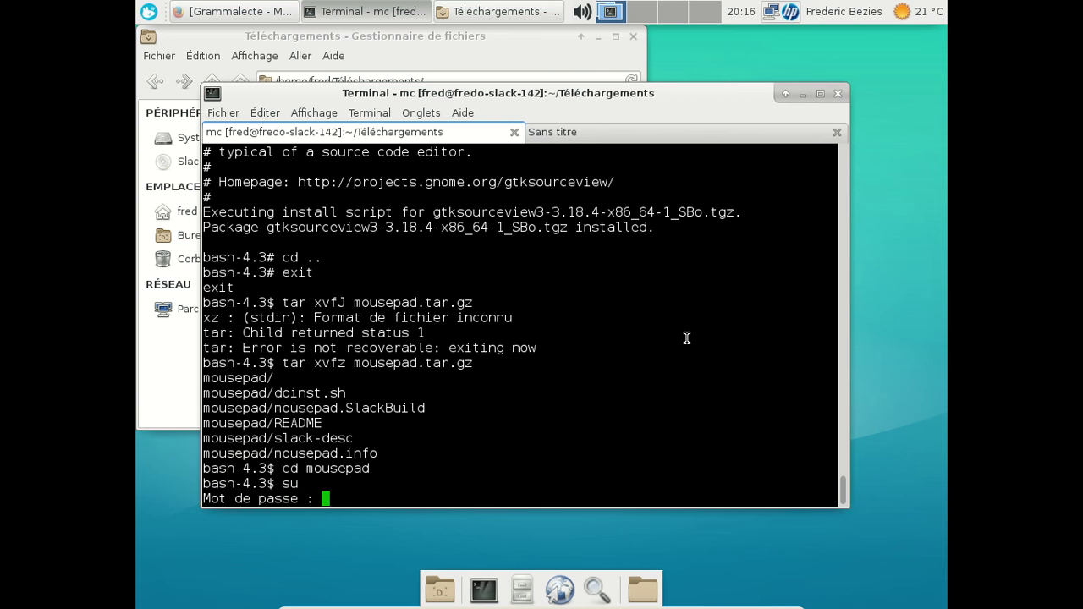
key("Return")
- Build the Mousepad package by running ./mousepad.SlackBuild
type("./")
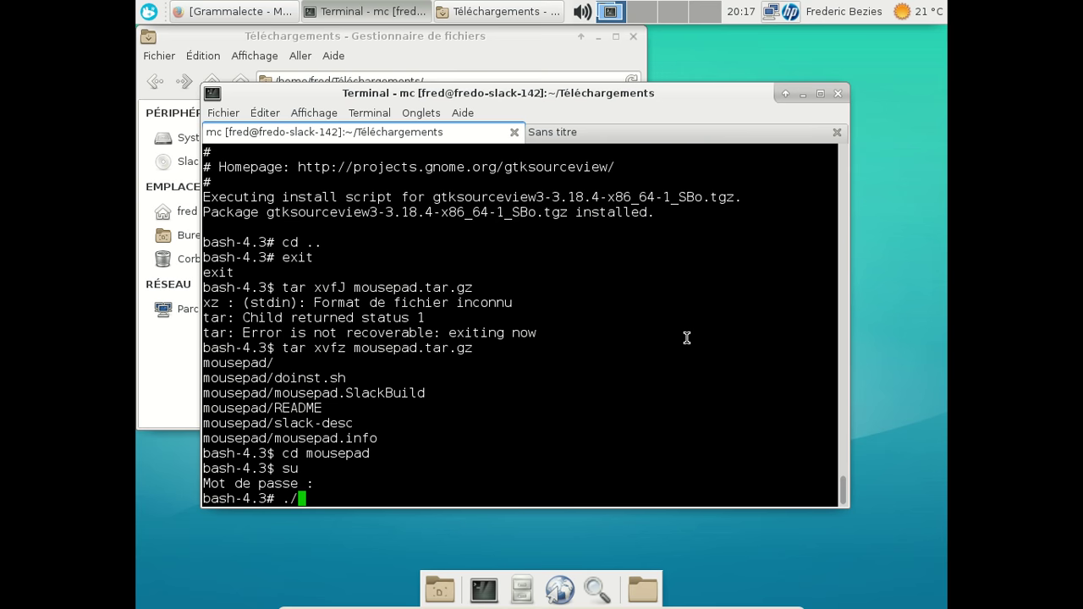
type("mousepad.SlackBuild")
key("Return")
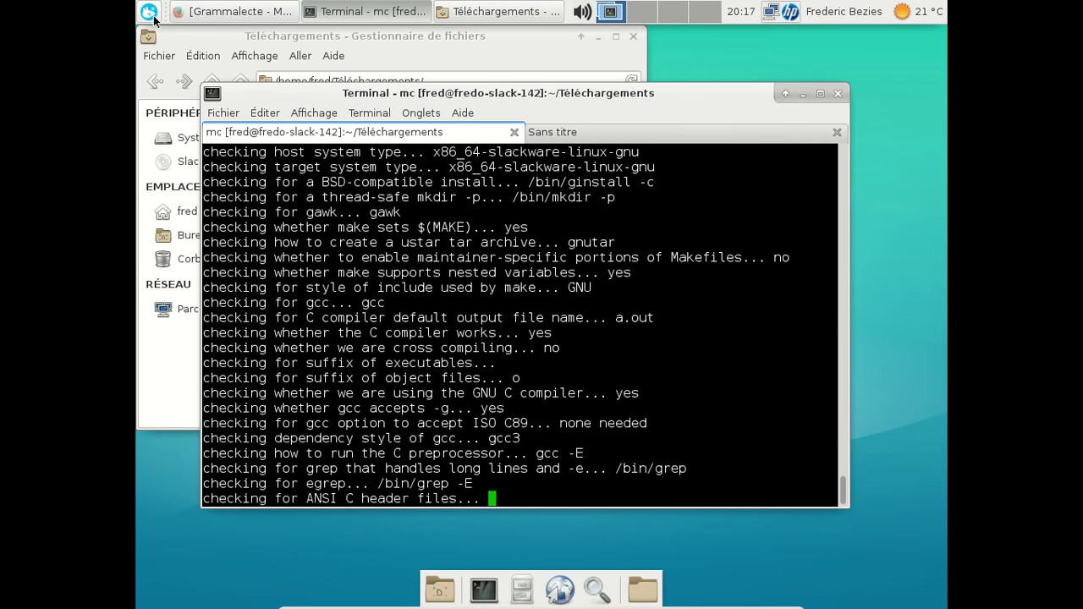
- Switch to Firefox and close the Grammalecte, alienbob search and gtksourceview3 tabs
left_click(245, 11)
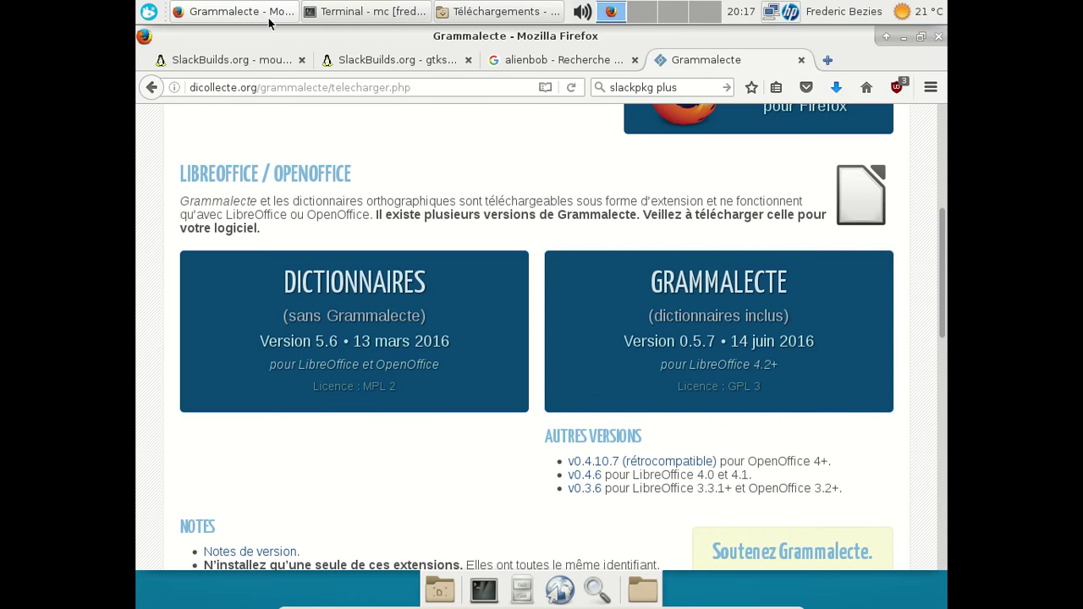
key("ctrl+w")
key("ctrl+w")
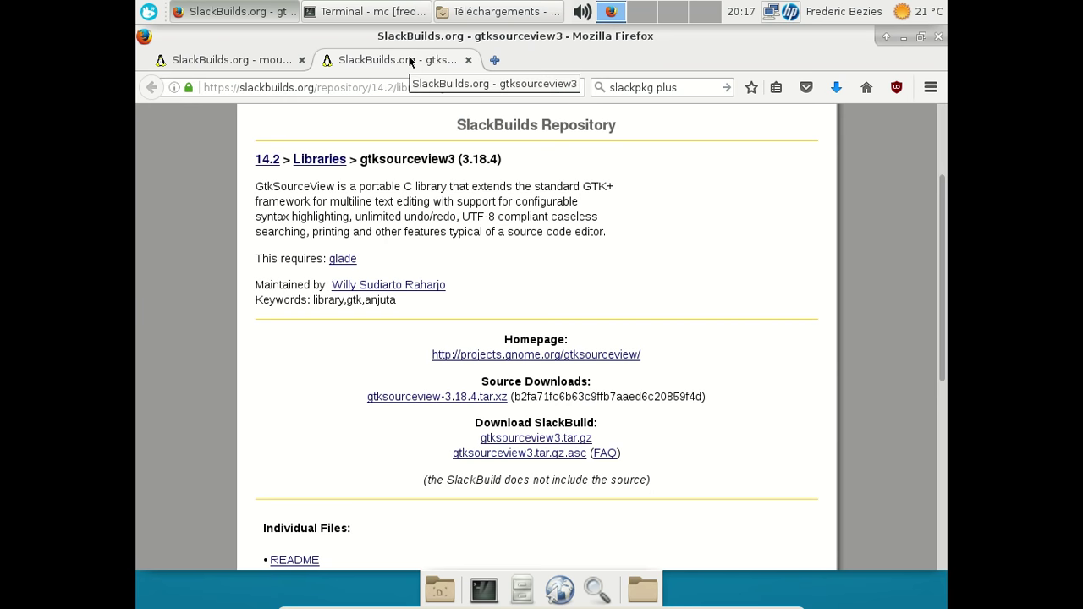
key("ctrl+w")
- Search the SlackBuilds repository for xarchiver under version 14.2
scroll(637, 255, "up", 3)
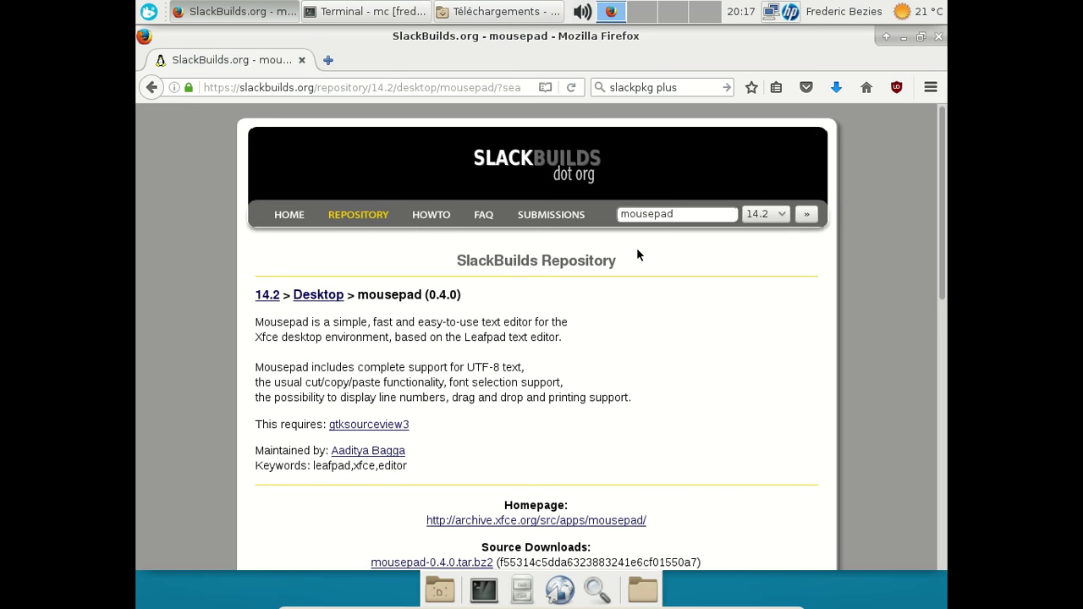
left_click_drag(681, 213, 598, 215)
type("xarchiver")
key("Return")
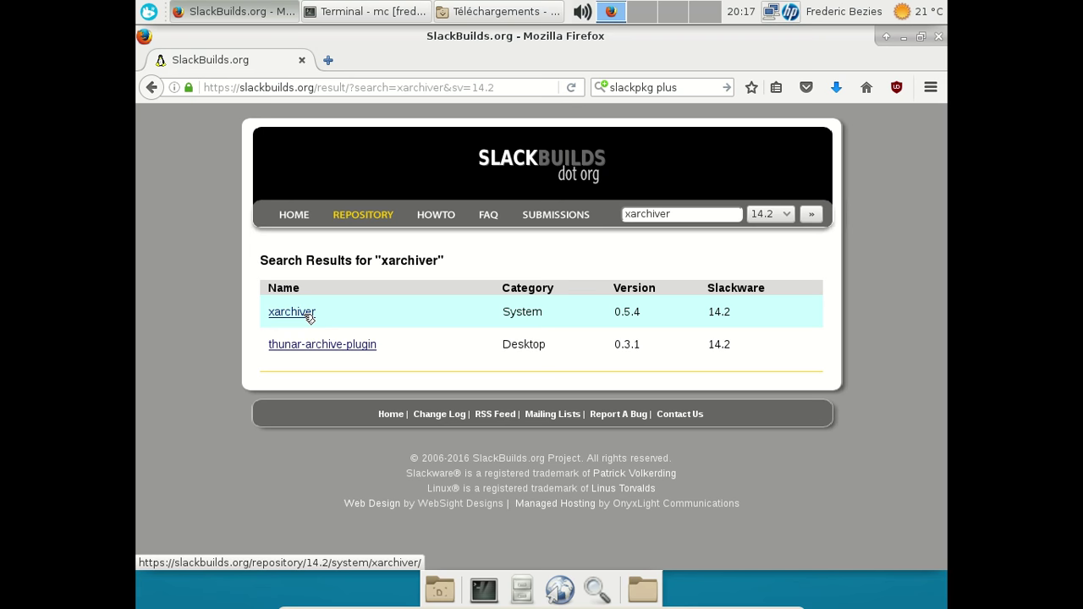
- Open the xarchiver package page and start downloading the source archive xarchiver-0.5.4.tar.bz2
left_click(291, 313)
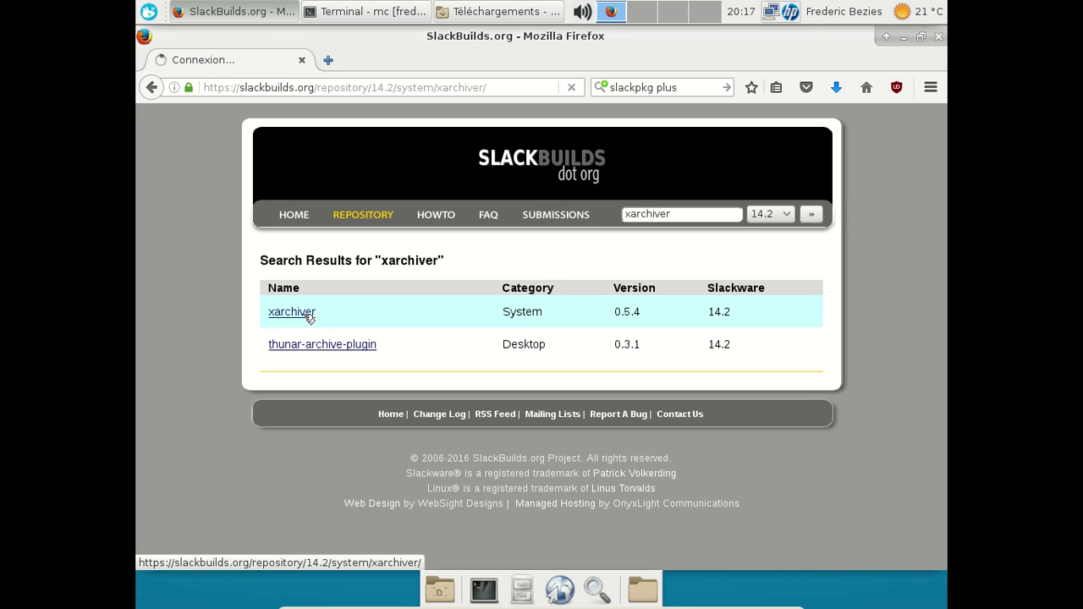
scroll(304, 317, "down", 1)
scroll(305, 317, "down", 2)
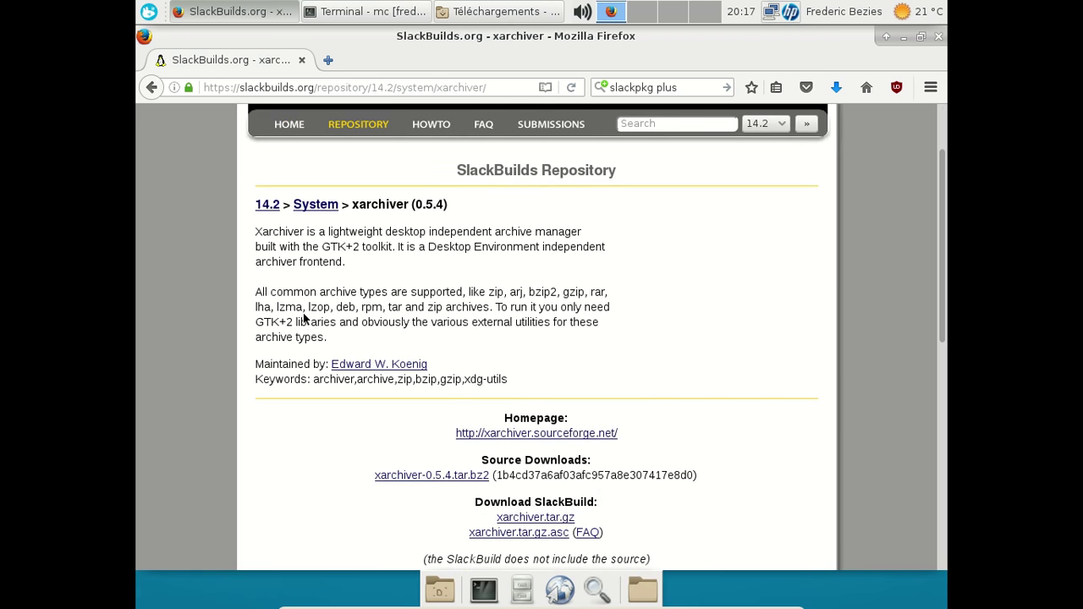
scroll(395, 336, "down", 2)
left_click(450, 386)
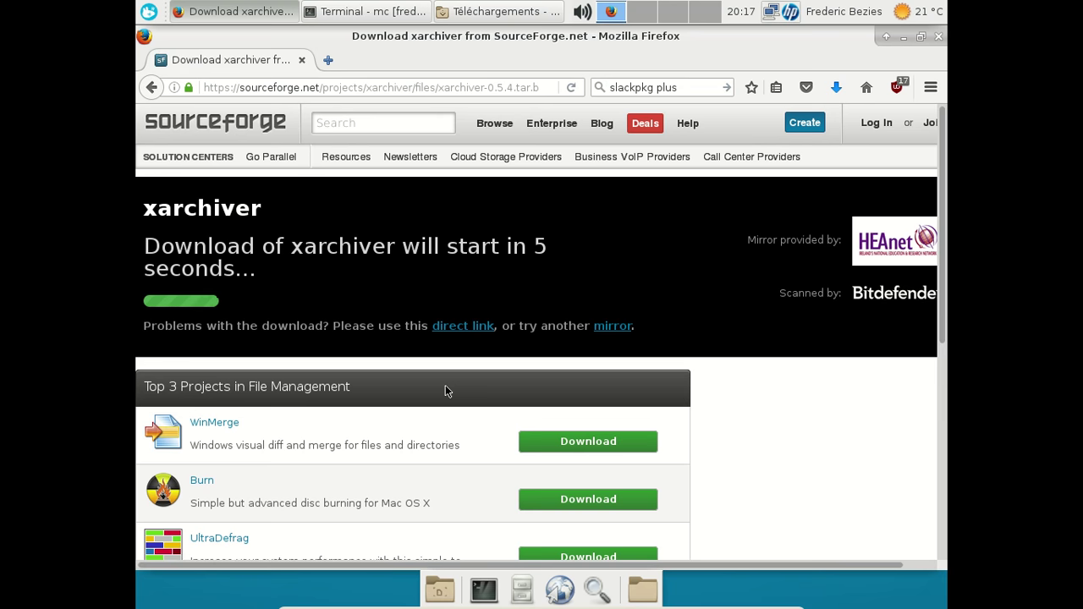
- Check the build in the terminal, minimize it, and download xarchiver.tar.gz from the xarchiver SlackBuilds page
left_click(392, 10)
left_click(391, 11)
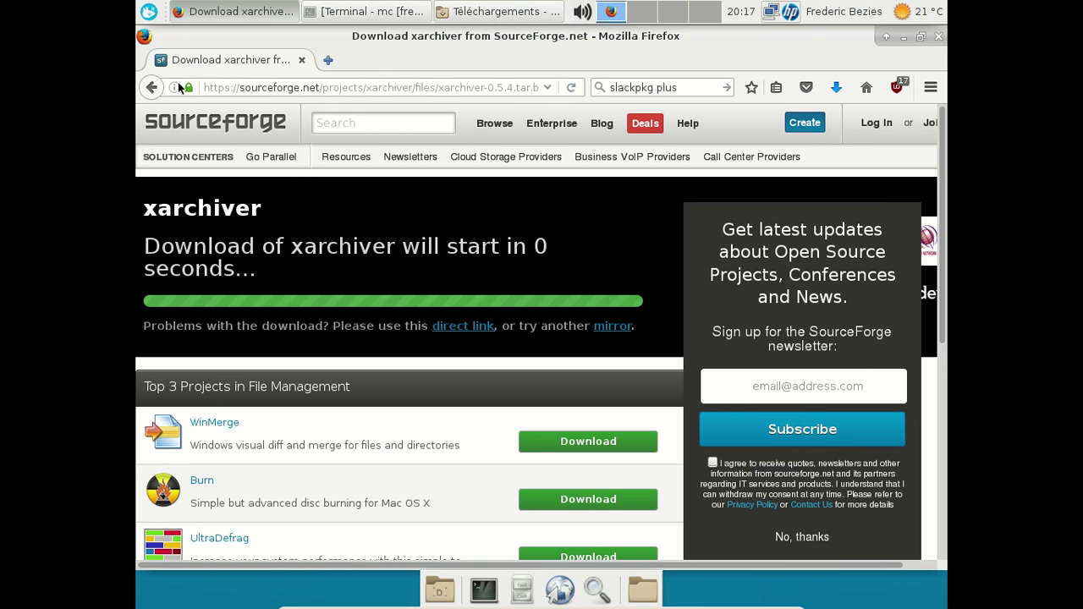
left_click(152, 87)
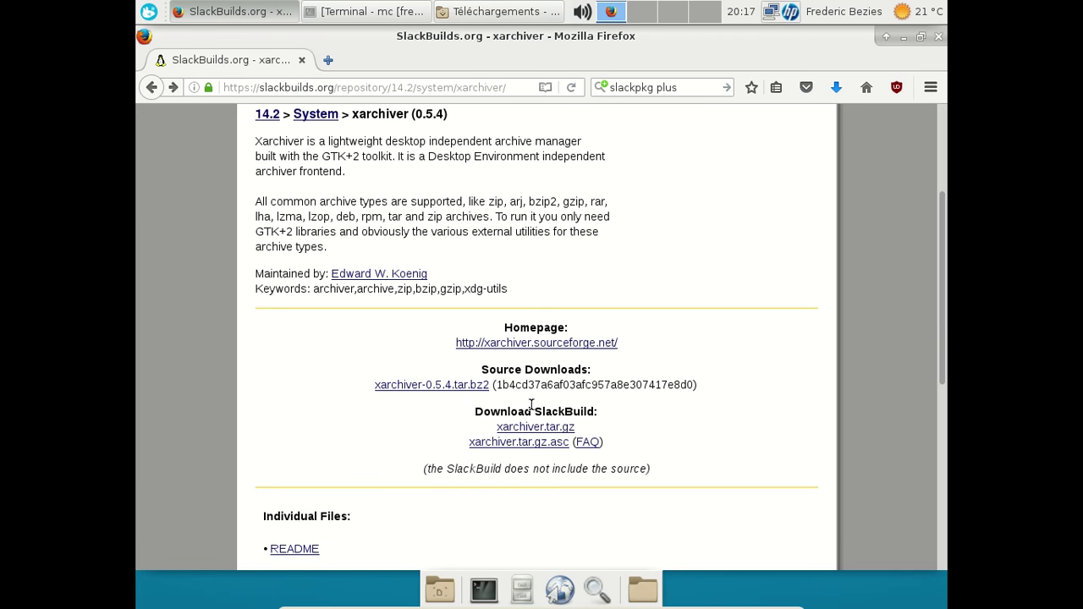
left_click(528, 428)
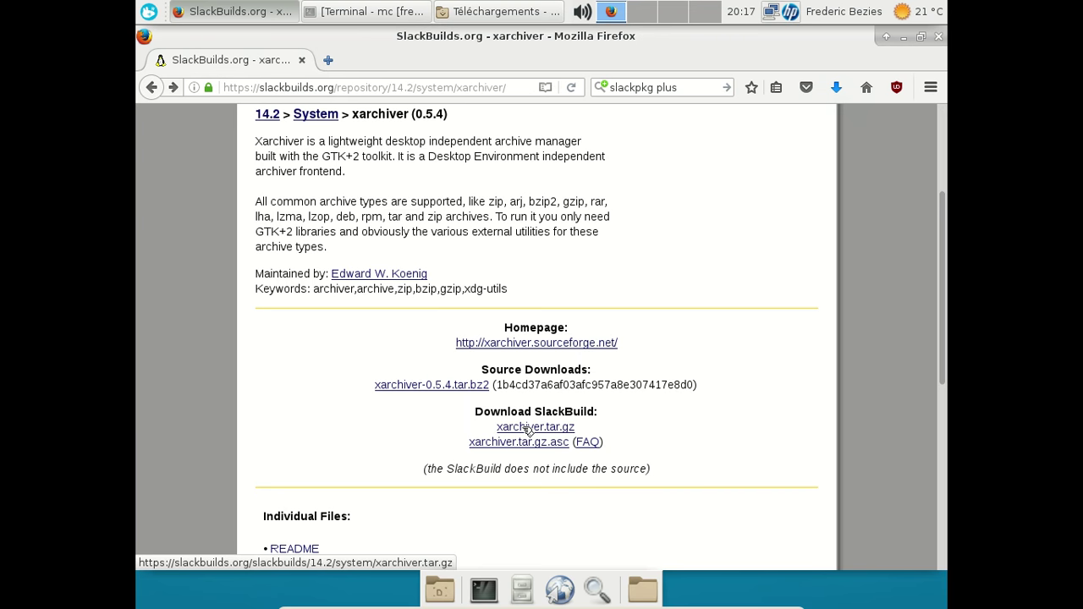
- Switch to the second terminal session and exit its root shell
left_click(516, 590)
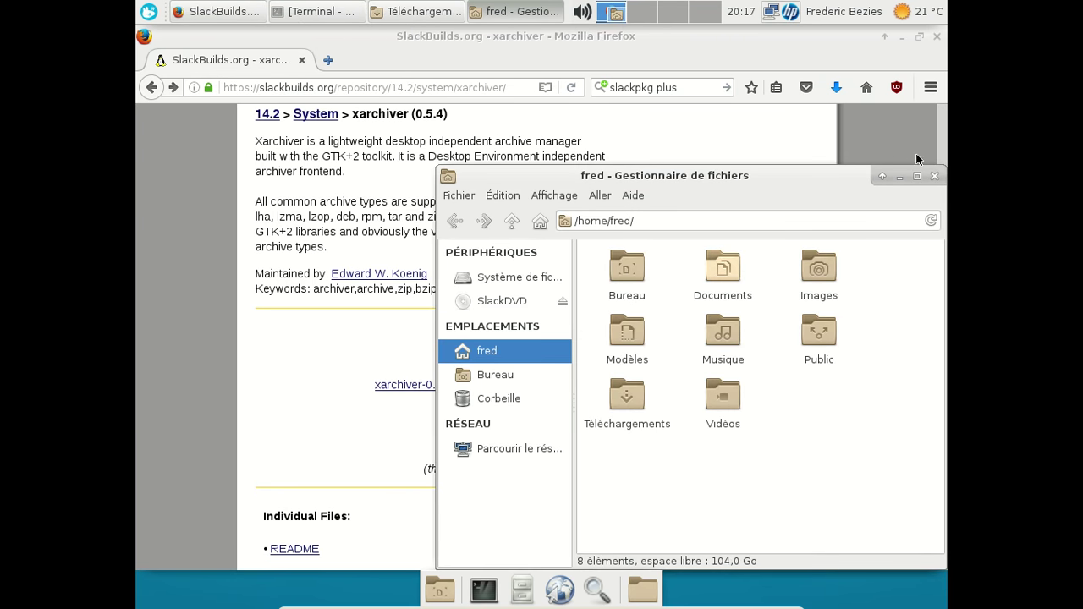
left_click(935, 176)
left_click(372, 11)
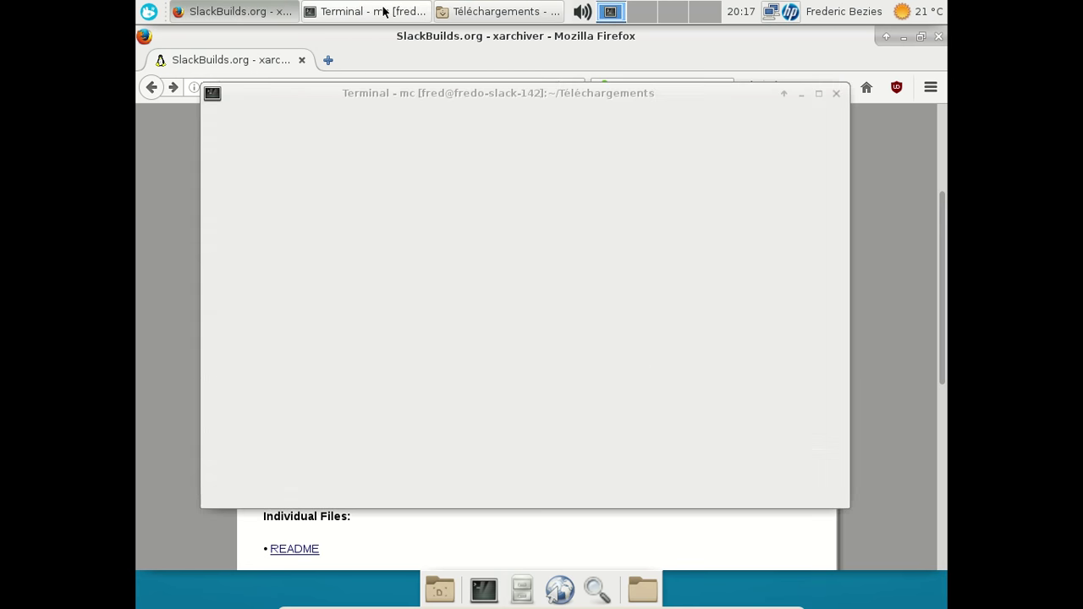
left_click(567, 134)
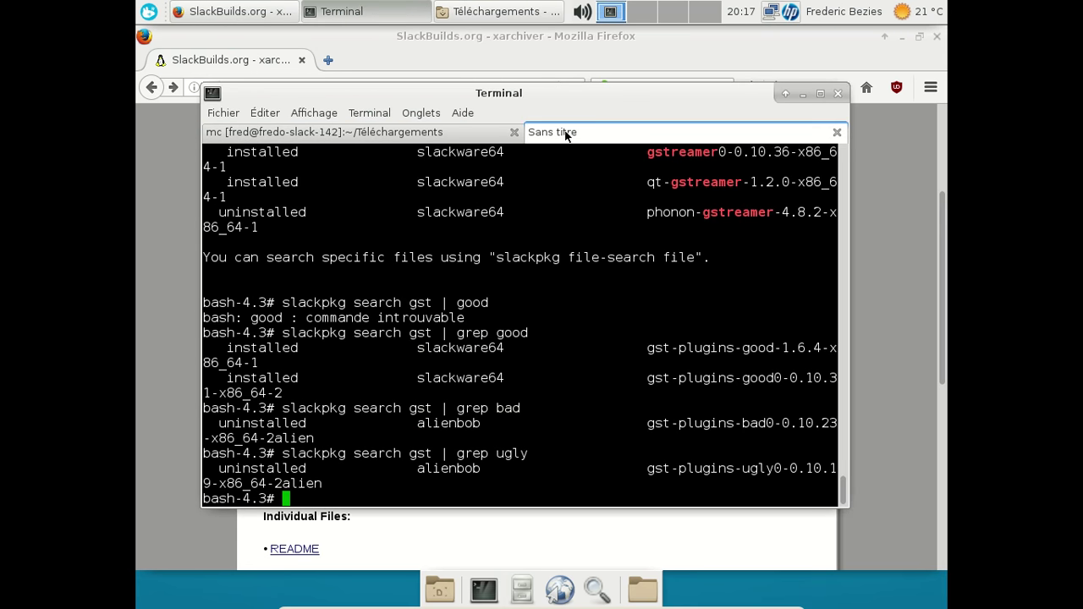
type("exit")
key("Return")
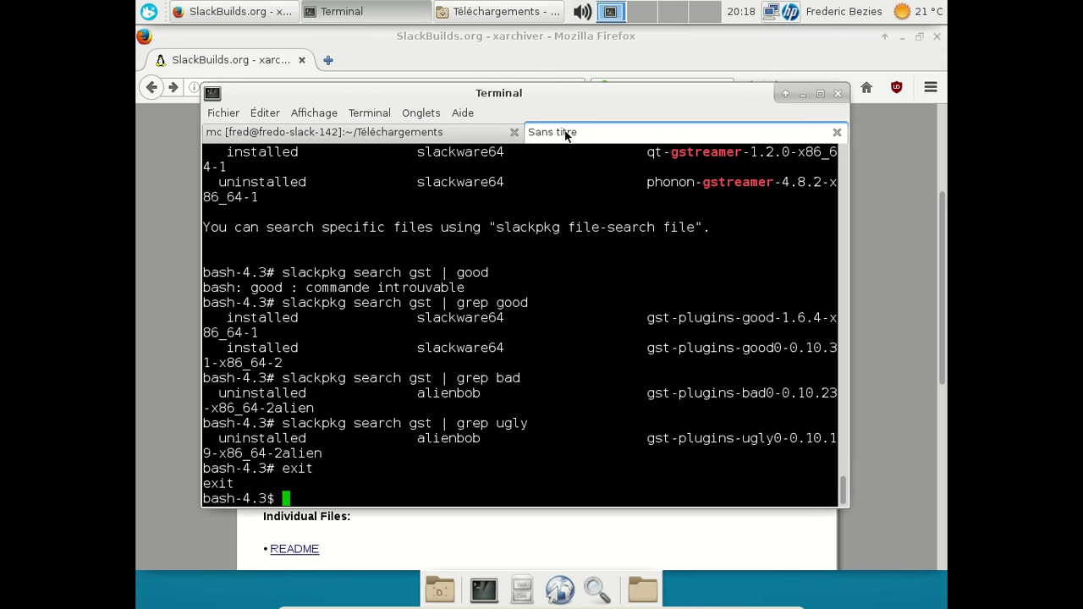
- List the downloaded files and extract xarchiver.tar.gz with tar xvfz
type("ls")
key("Return")
type("t")
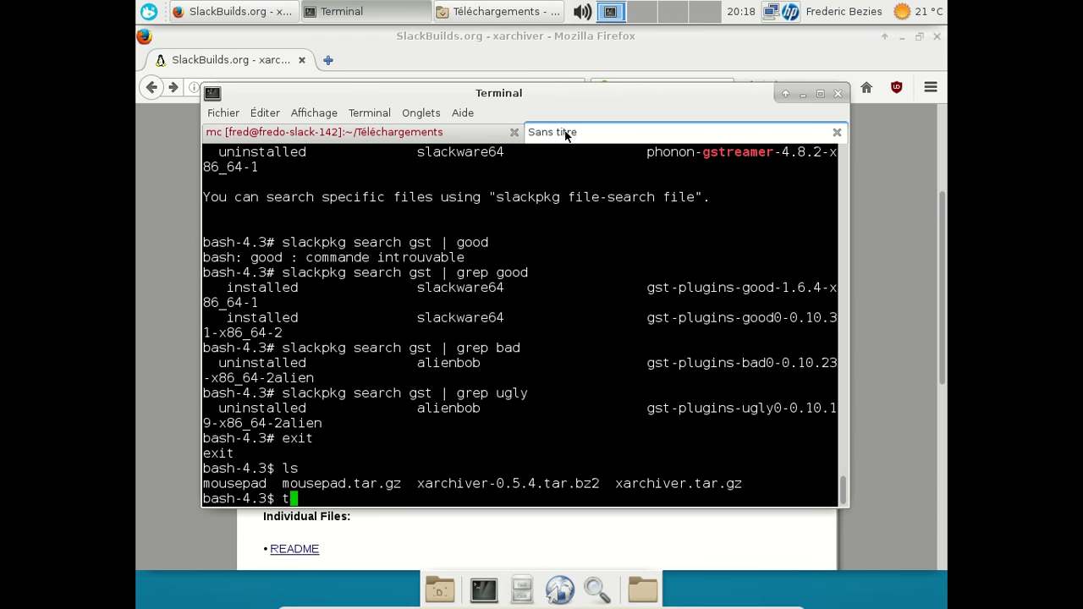
type("ar xvg")
type("z ")
type("xa")
key("Tab")
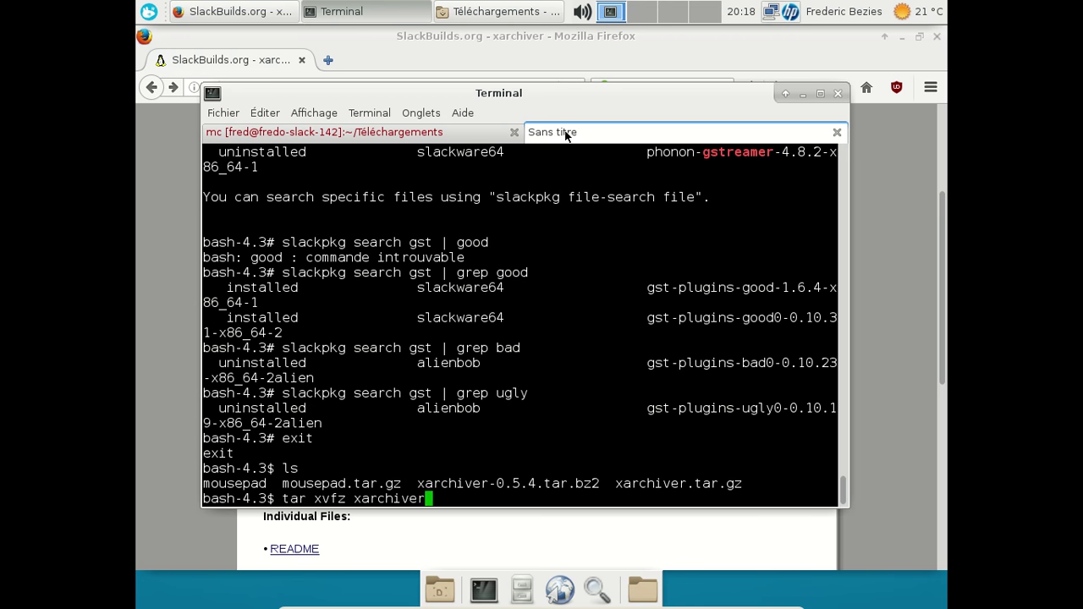
type(".")
key("Tab")
key("Return")
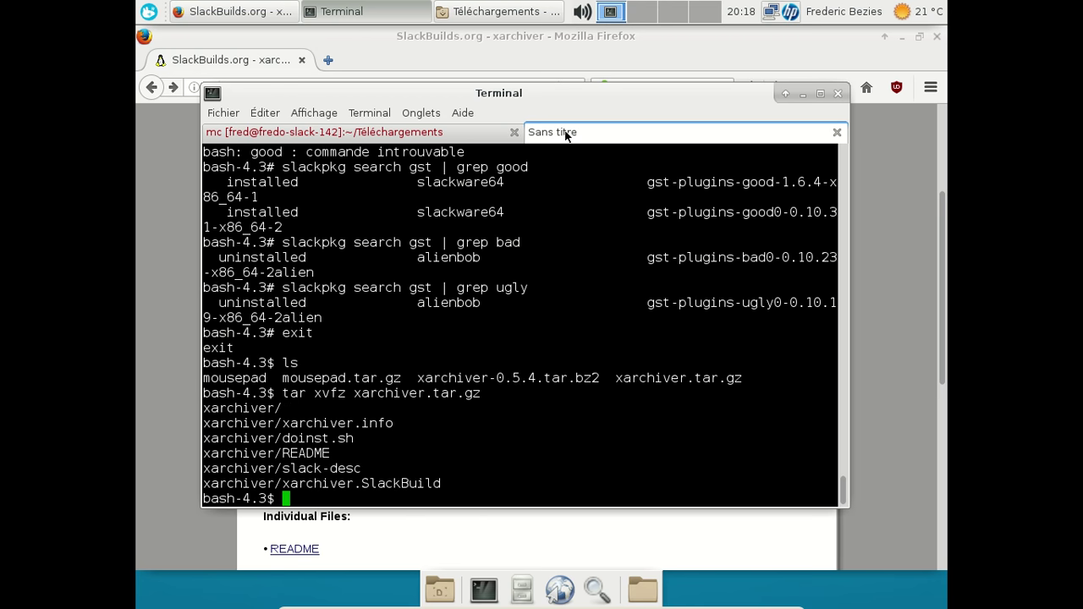
- In the root terminal session, install the package /tmp/mousepad-0.4.0-x86_64-1_SBo.tgz with installpkg
left_click(436, 133)
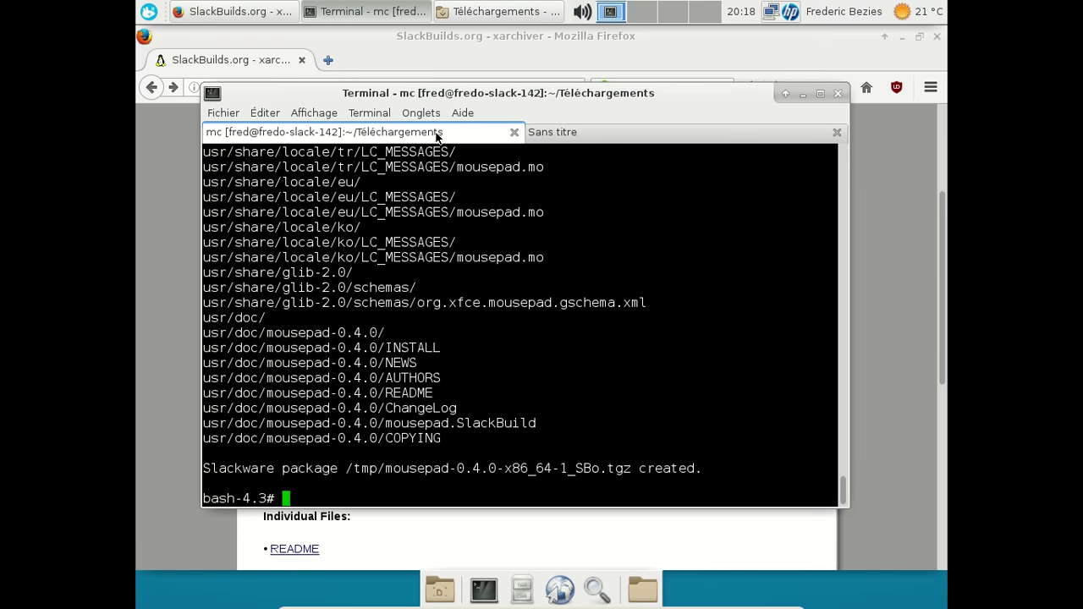
type("./m")
key("Tab")
key("Up")
key("Up")
key("Down")
key("BackSpace")
key("BackSpace")
key("BackSpace")
key("BackSpace")
type("installpkg ")
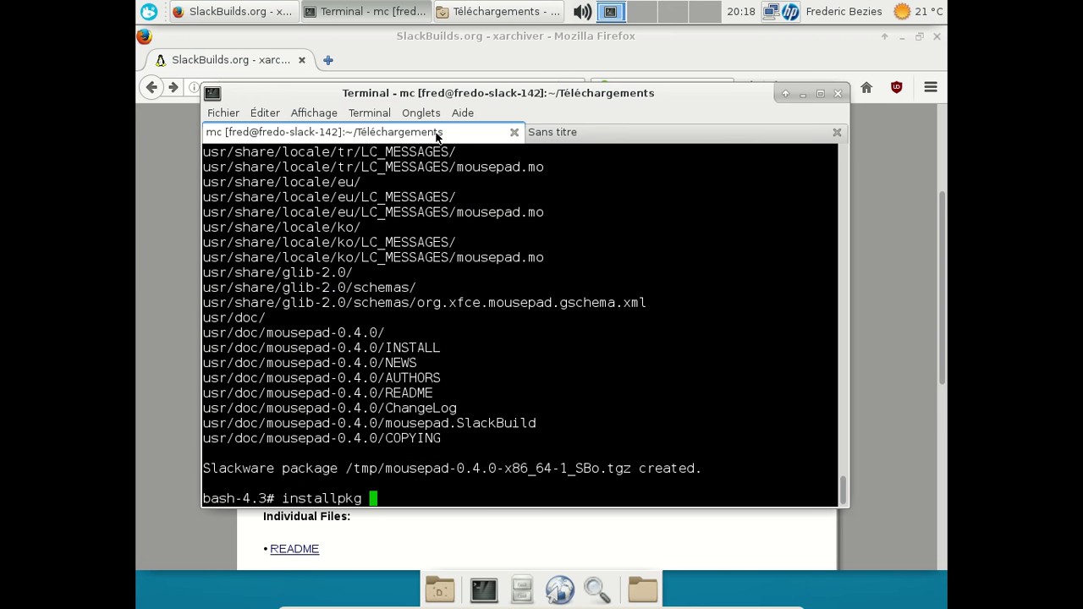
type("/tmp/mo")
key("Tab")
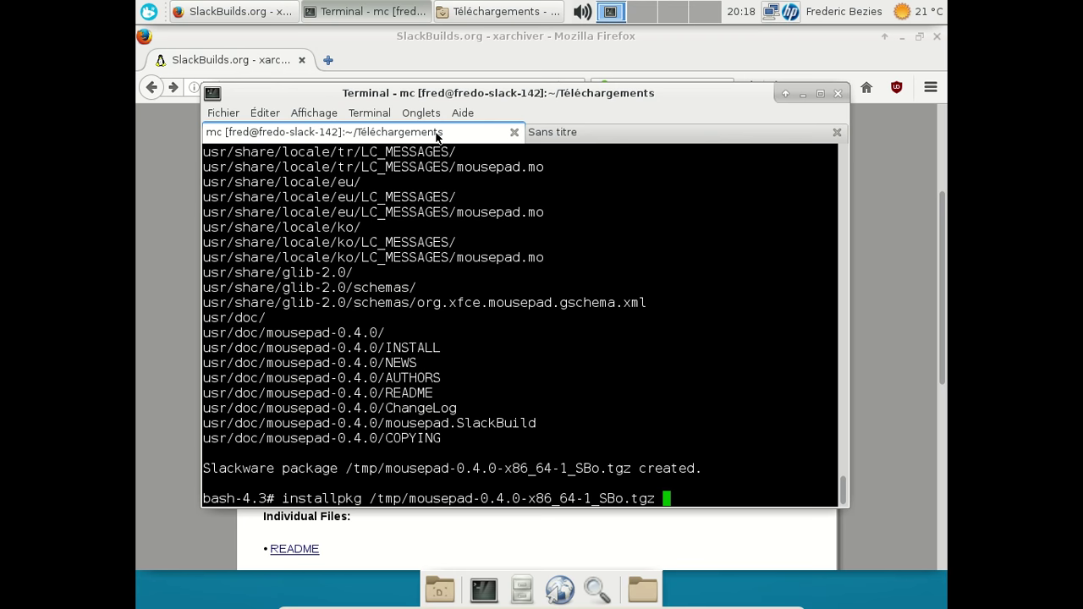
key("Return")
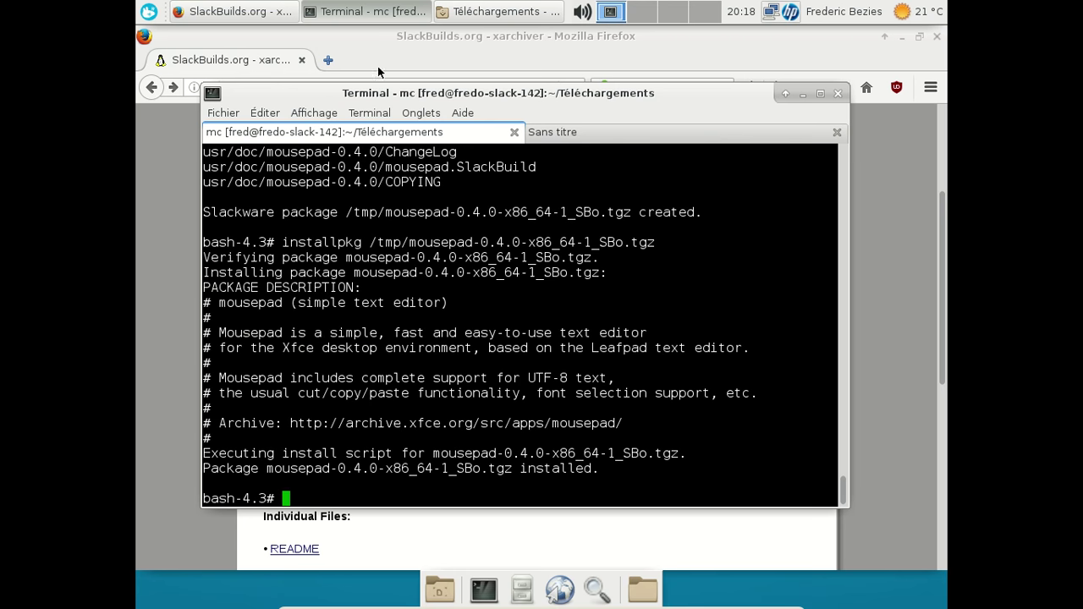
- Launch Mousepad from the application search and show its status bar and toolbar
left_click(146, 13)
type("mousepad")
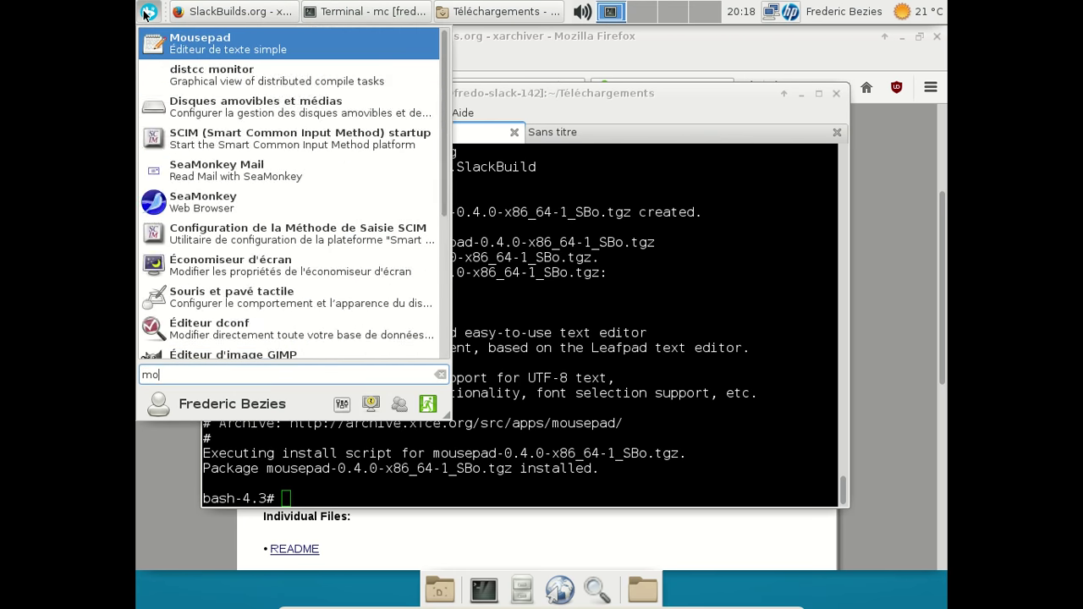
key("Return")
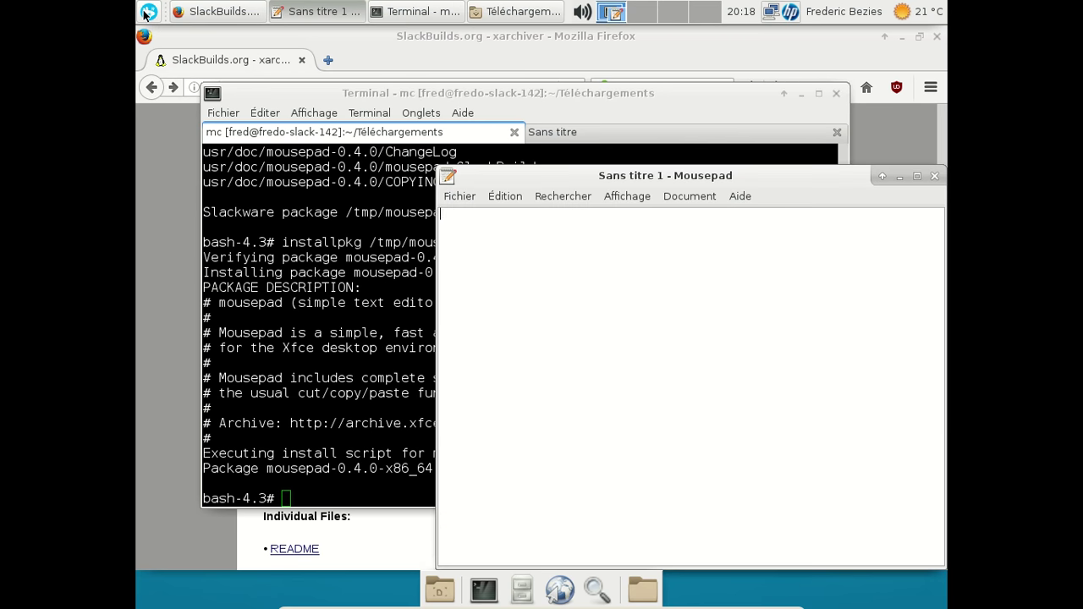
left_click(687, 200)
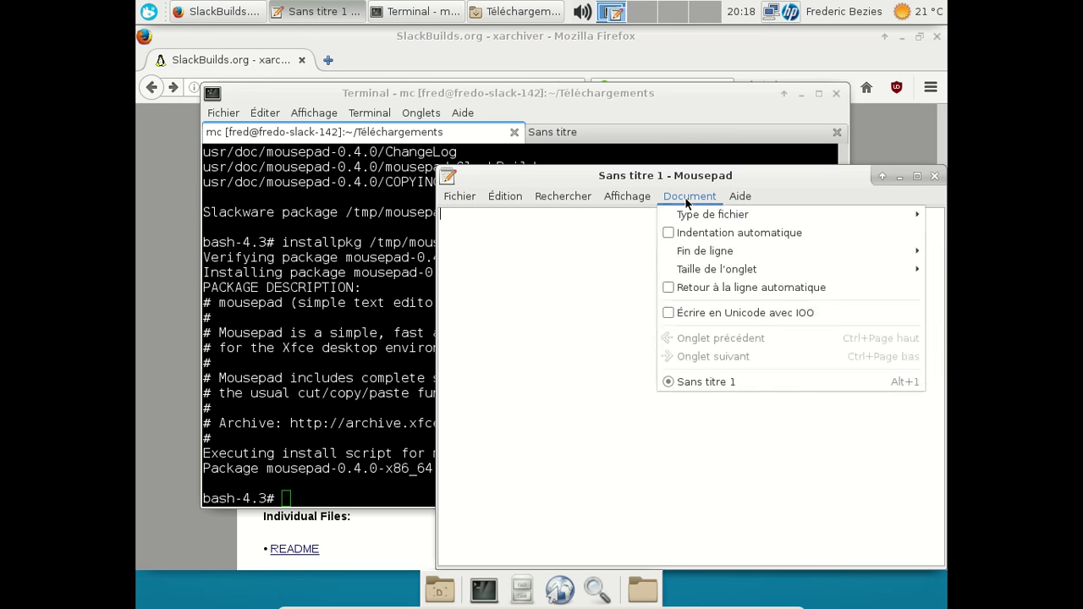
left_click(566, 200)
left_click(616, 198)
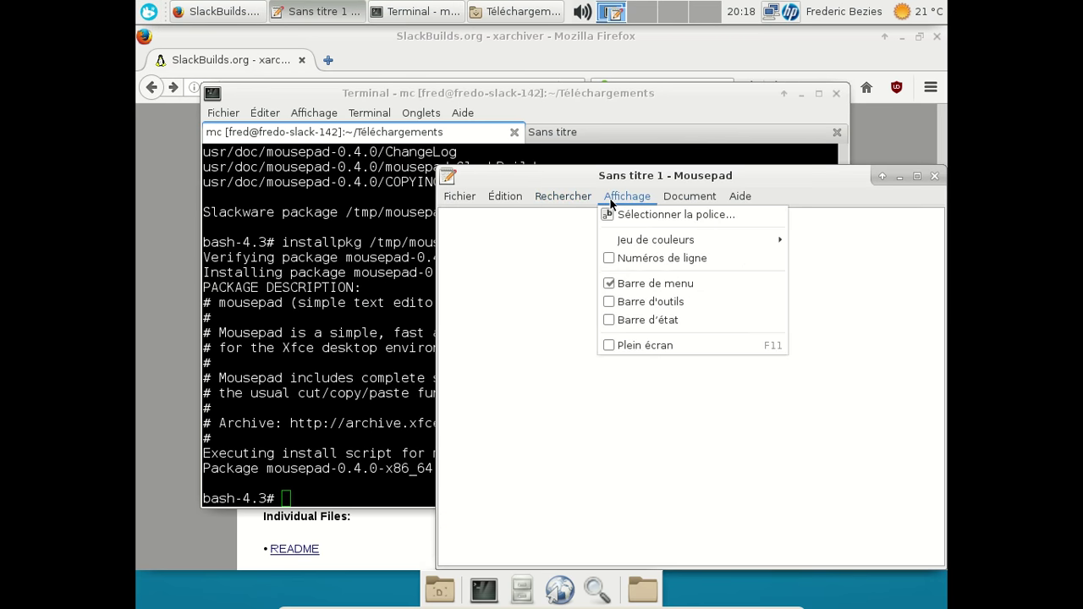
left_click(650, 322)
left_click(627, 198)
left_click(649, 300)
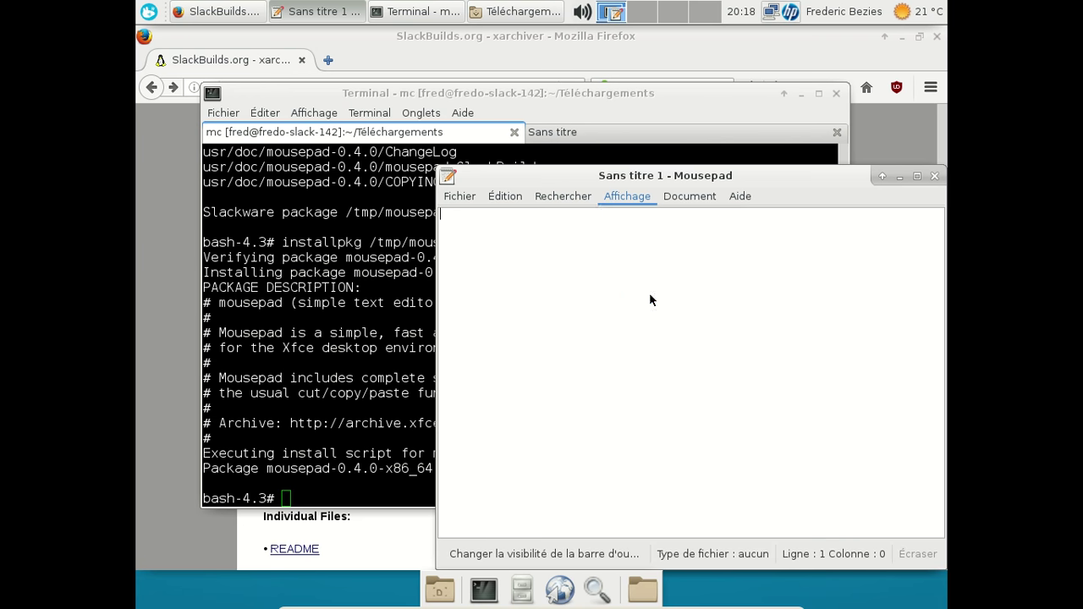
- View Mousepad's About information, close it and quit Mousepad
left_click(739, 198)
left_click(745, 234)
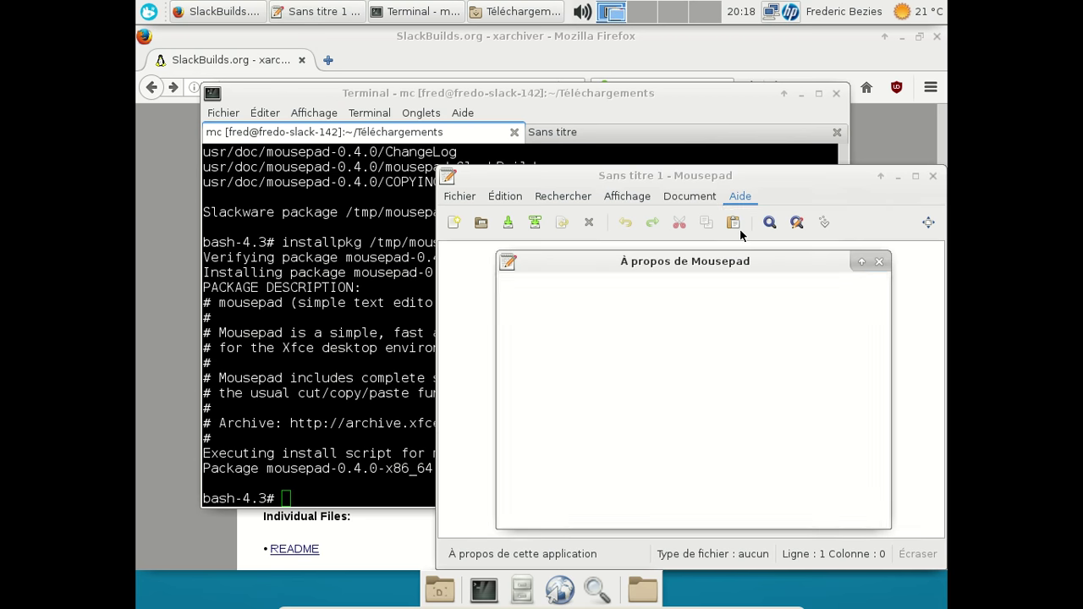
left_click(880, 261)
left_click(933, 176)
- In the second terminal session, change to the xarchiver directory and list its contents
left_click(630, 134)
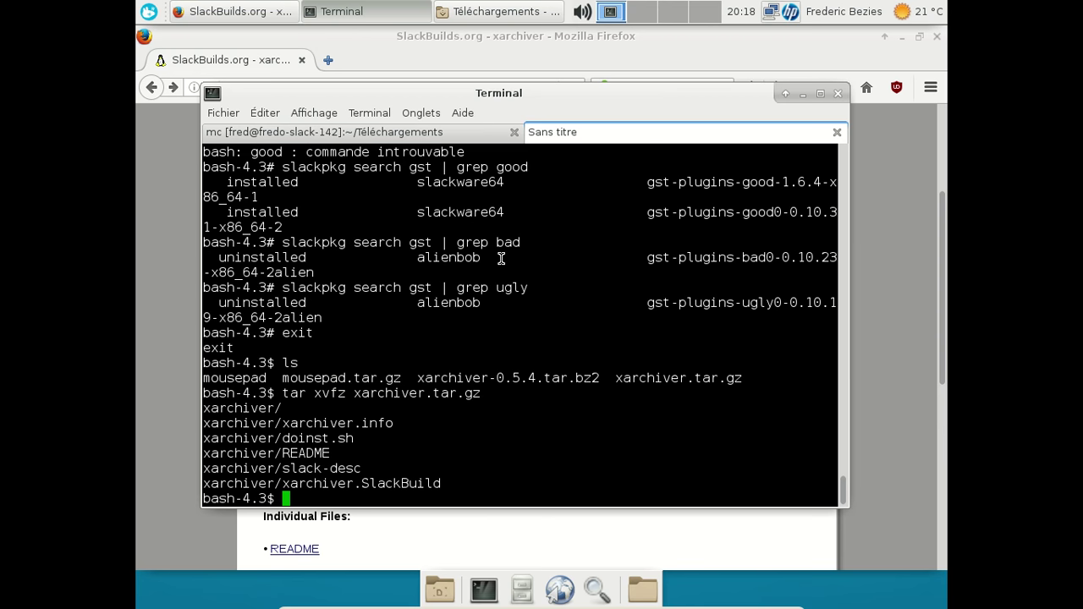
type("cd xarchiver")
key("Return")
type("ls")
key("Return")
- Use mc to move xarchiver-0.5.4.tar.bz2 from the Téléchargements folder into the xarchiver folder, and exit mc
type("mc")
key("Return")
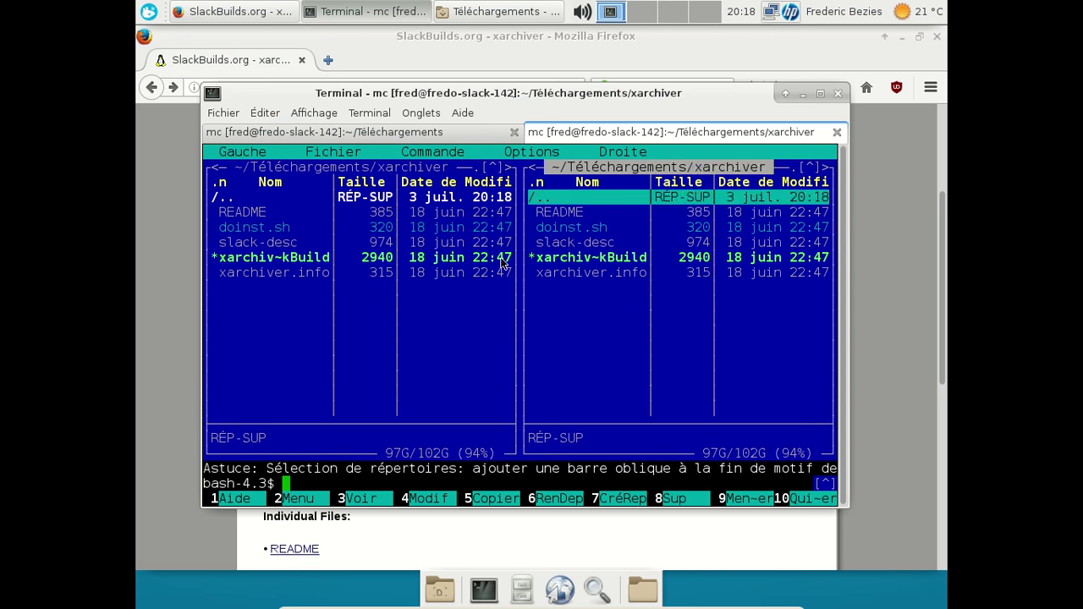
key("Return")
key("Down")
key("Down")
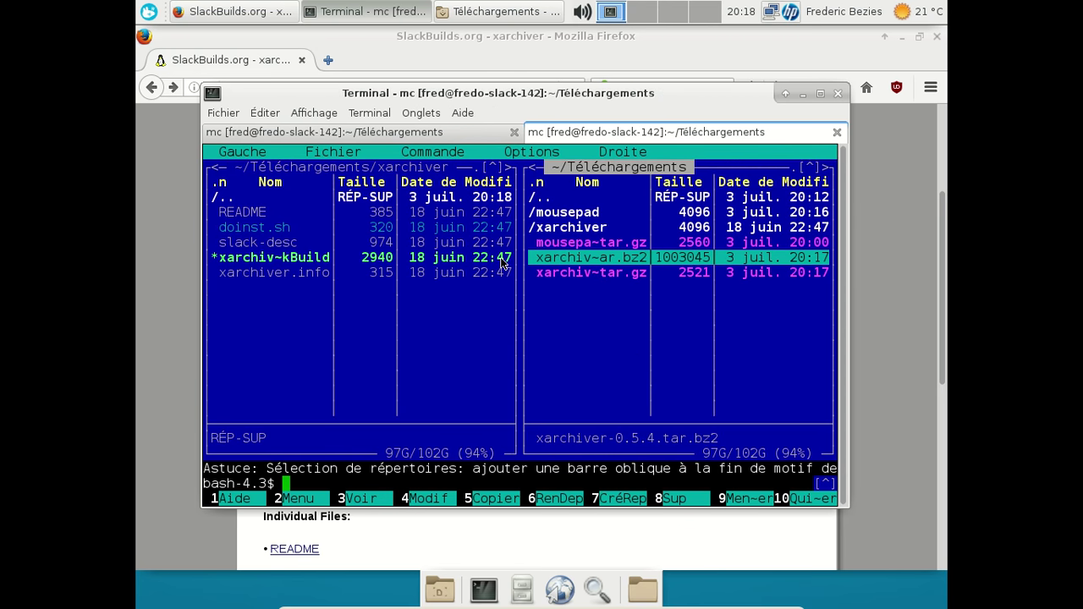
key("F6")
key("Return")
type("exit")
key("Return")
- Become root with su by entering the root password, and run ./xarchiver.SlackBuild
type("cd")
key("BackSpace")
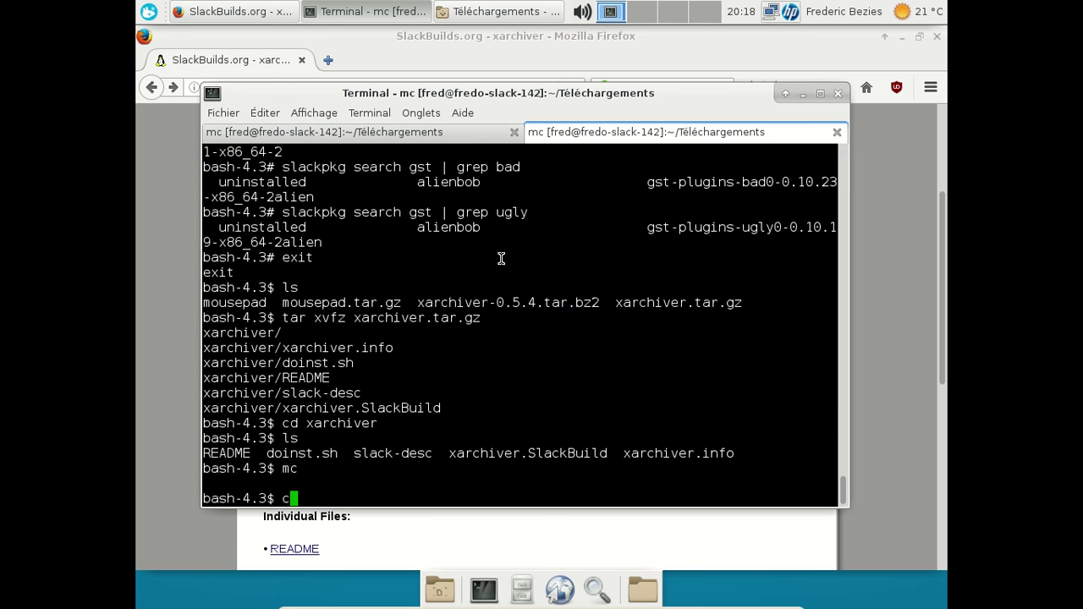
type("u")
key("Return")
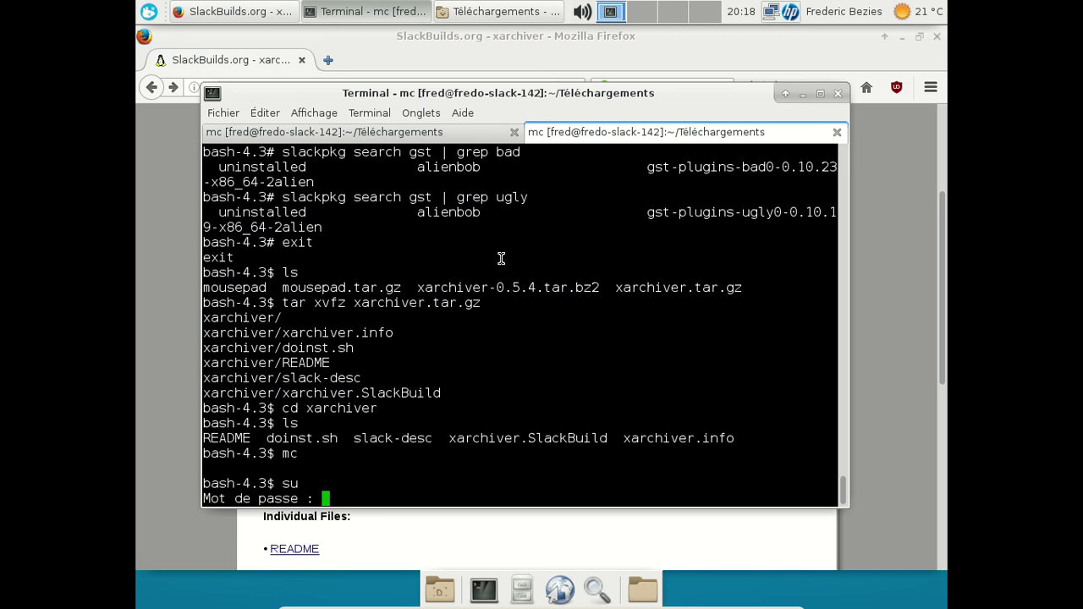
key("Return")
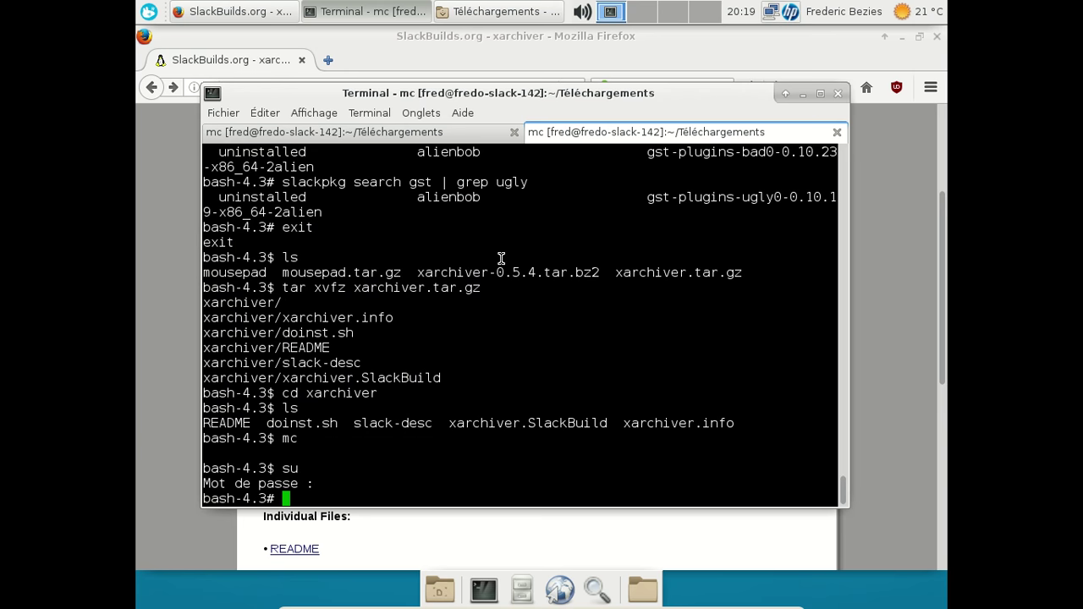
type("./xarchiver.SlackBuild")
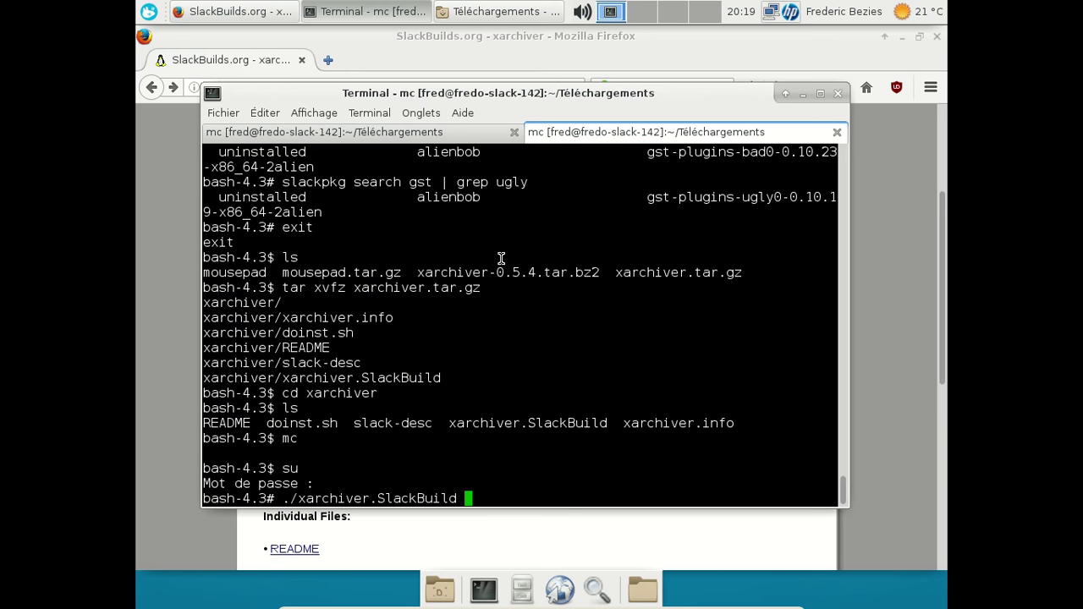
key("Return")
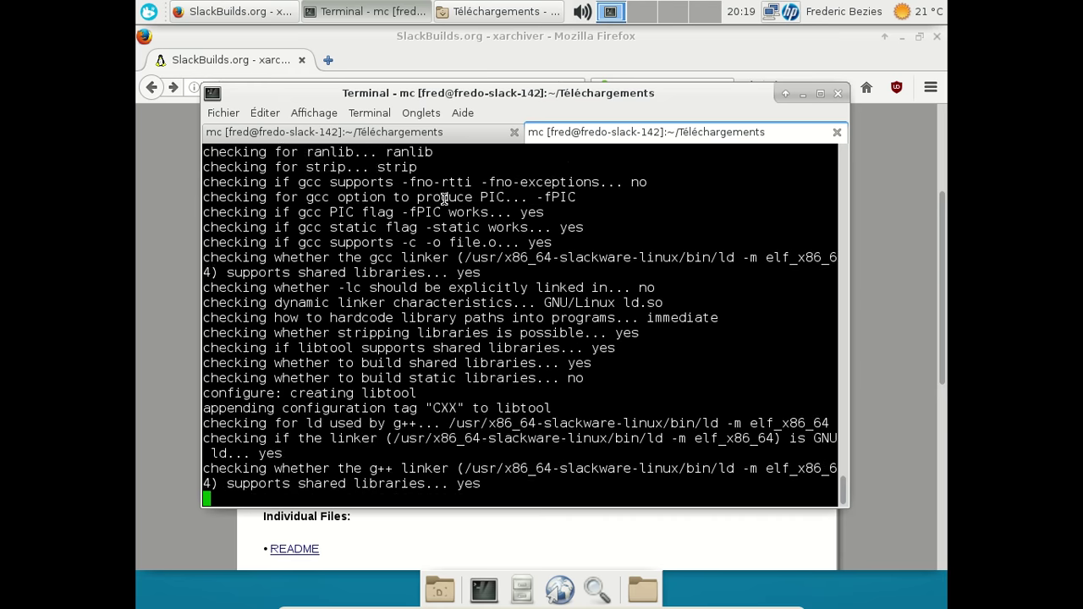
- Close the terminal session used to install Mousepad and switch back to Firefox
left_click(387, 135)
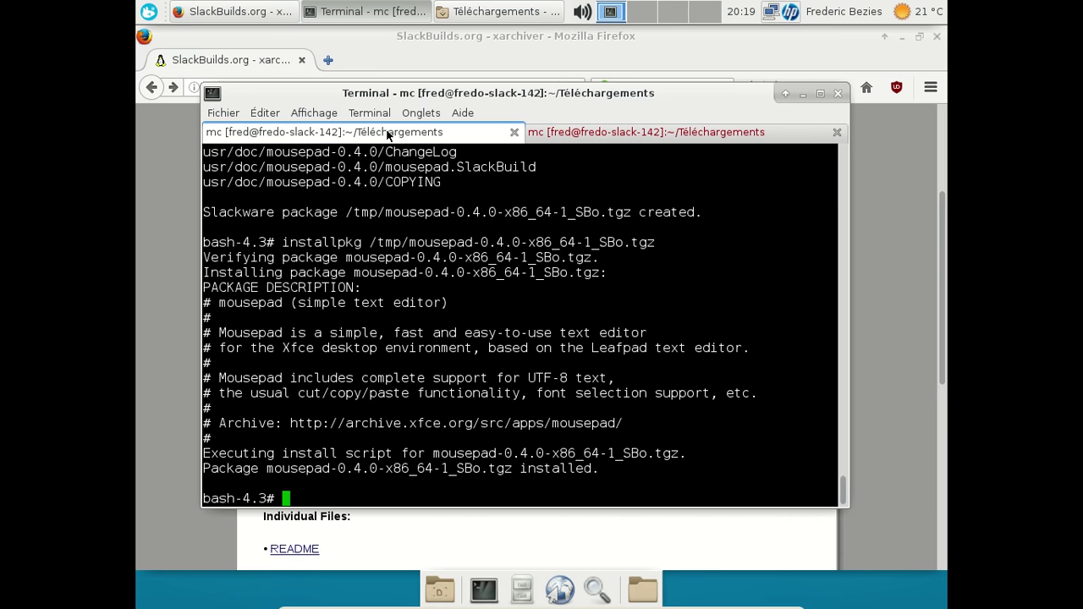
left_click(514, 132)
left_click(907, 238)
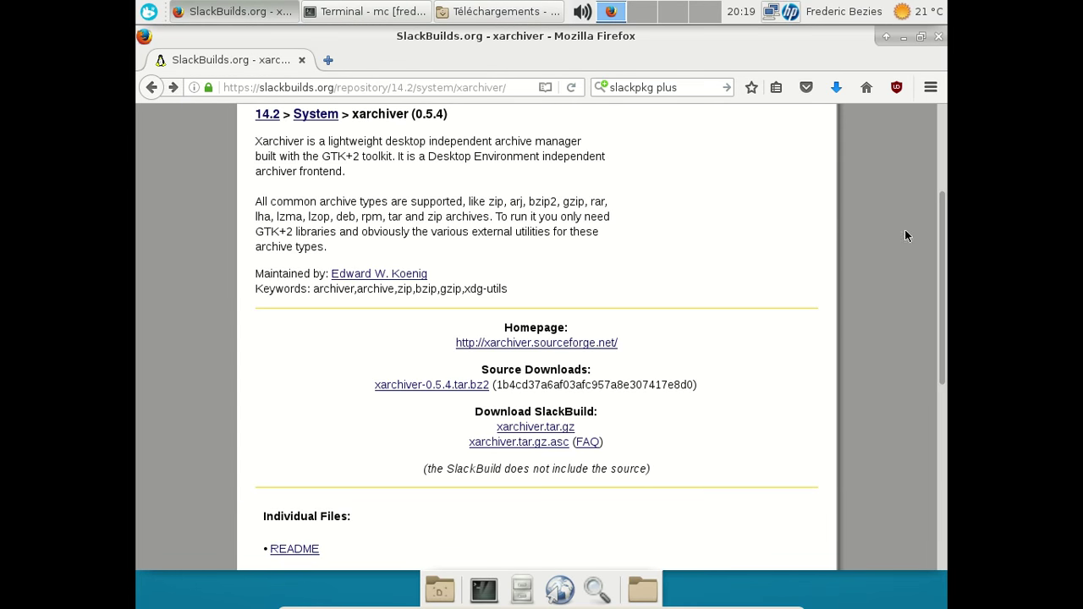
- Open a new browser tab and clear the last hour of browsing history
left_click(331, 65)
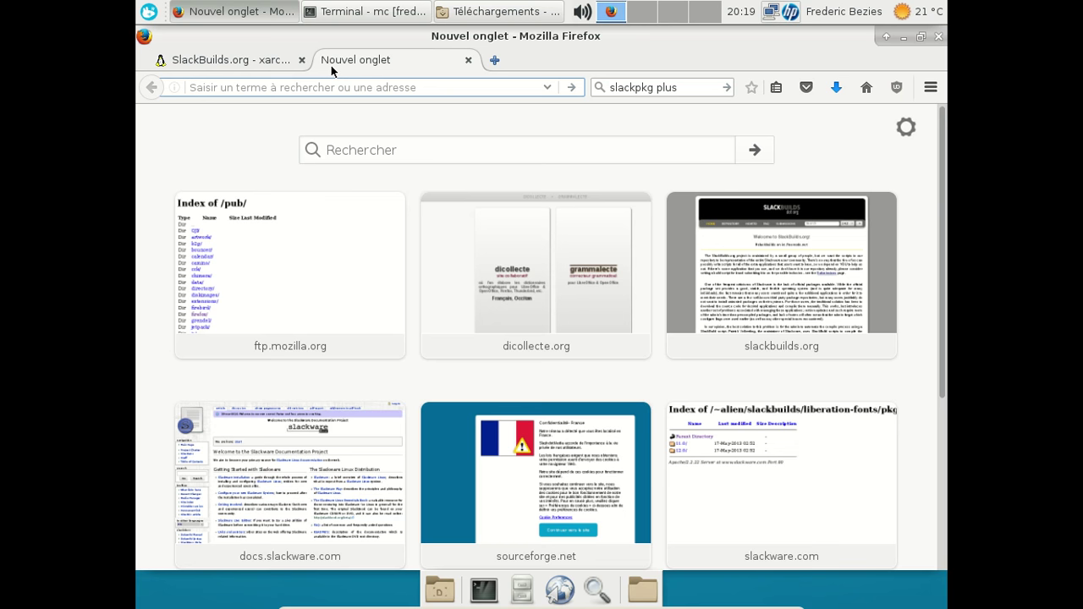
key("ctrl+shift+Delete")
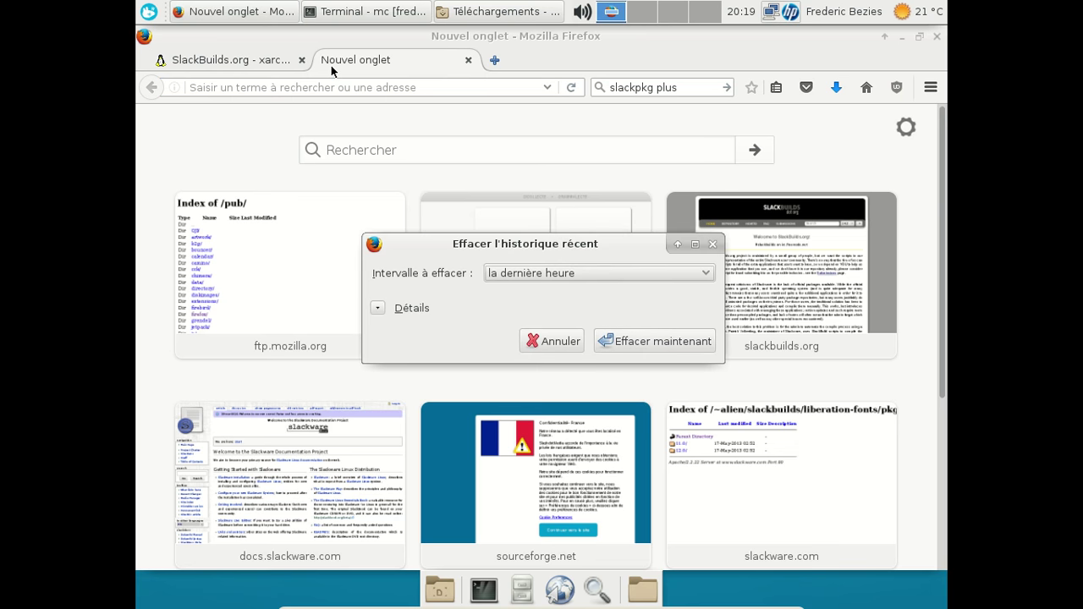
left_click(653, 341)
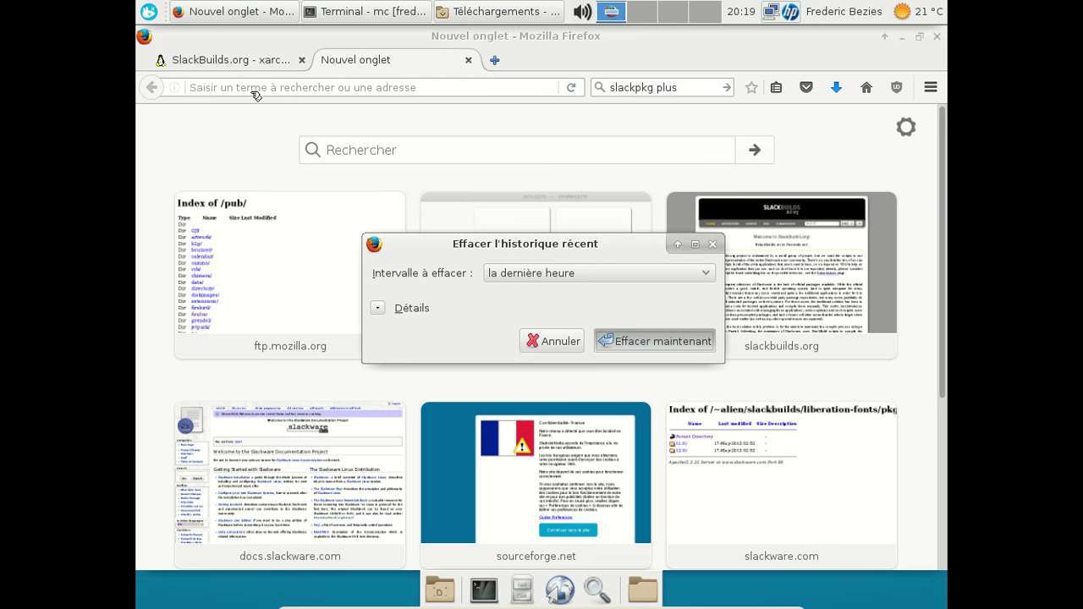
- Play the video "LE 100 MÈTRES SCROLL ! (Compilation de jeux)" on youtube.com and close its tab
type("youtube.com")
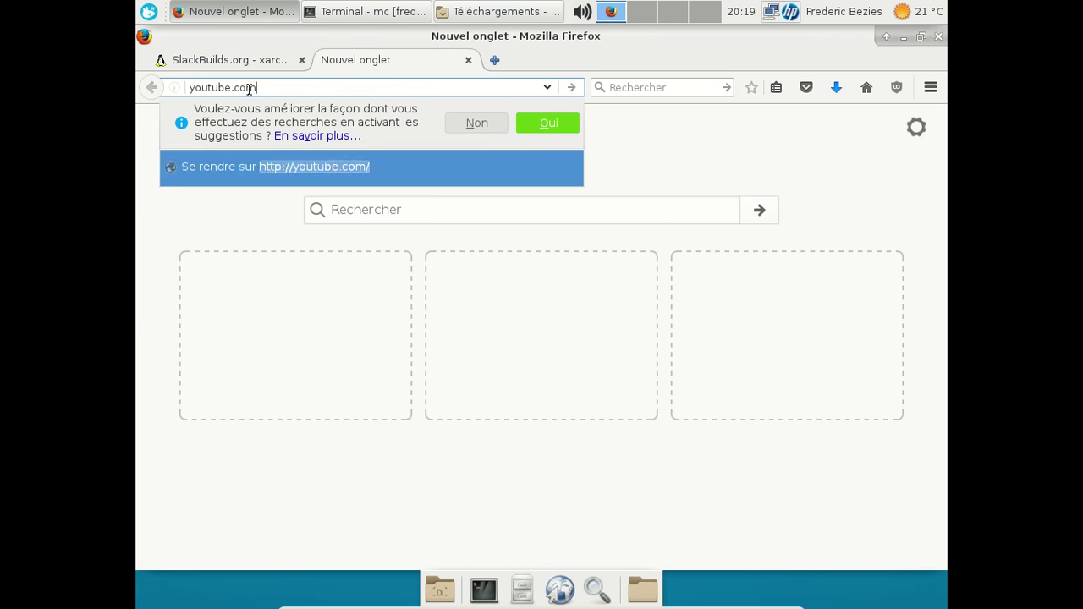
key("Return")
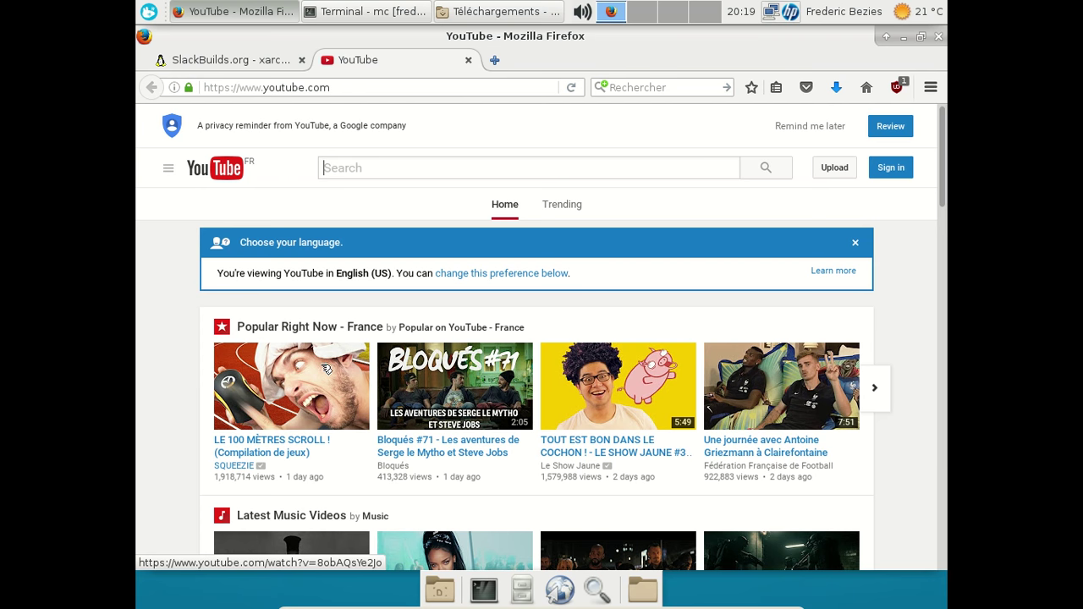
left_click(323, 367)
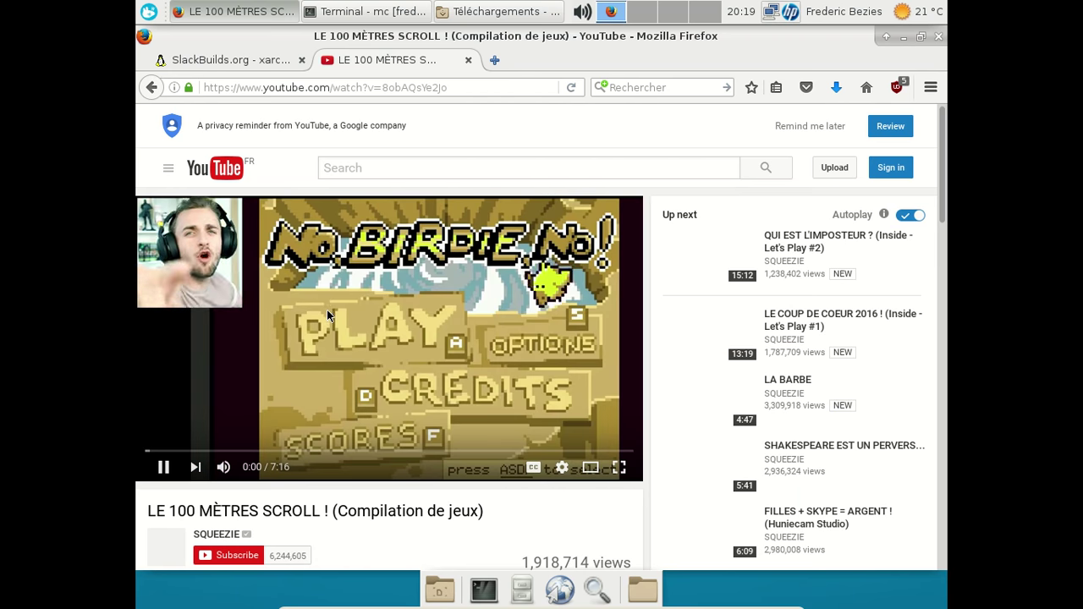
left_click(468, 60)
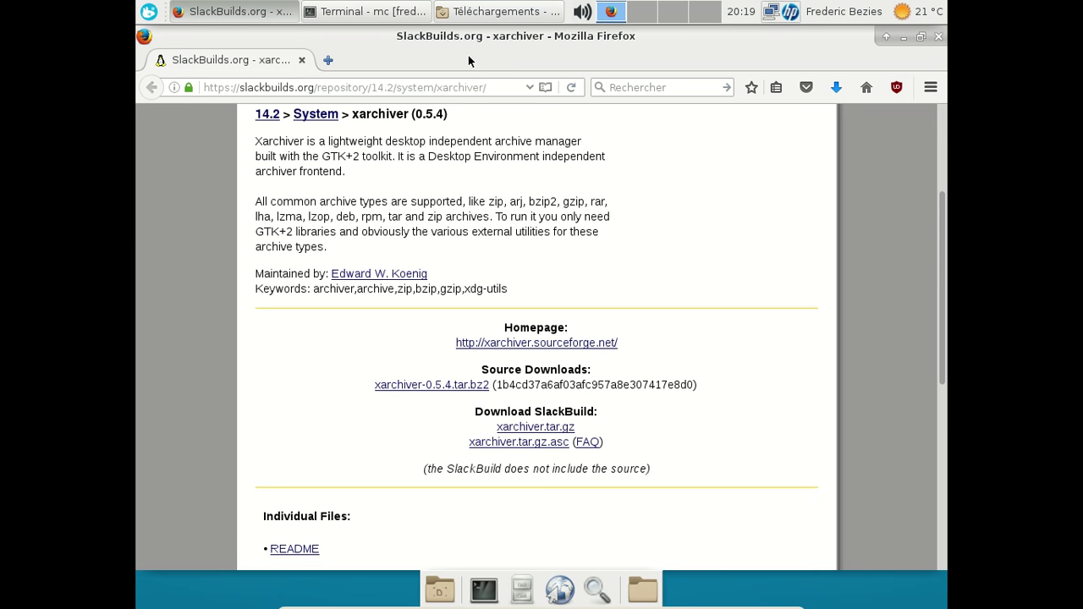
- Check the preferred web page languages in Firefox's Contenu preferences, and close the browser with all its tabs
left_click(931, 87)
left_click(817, 347)
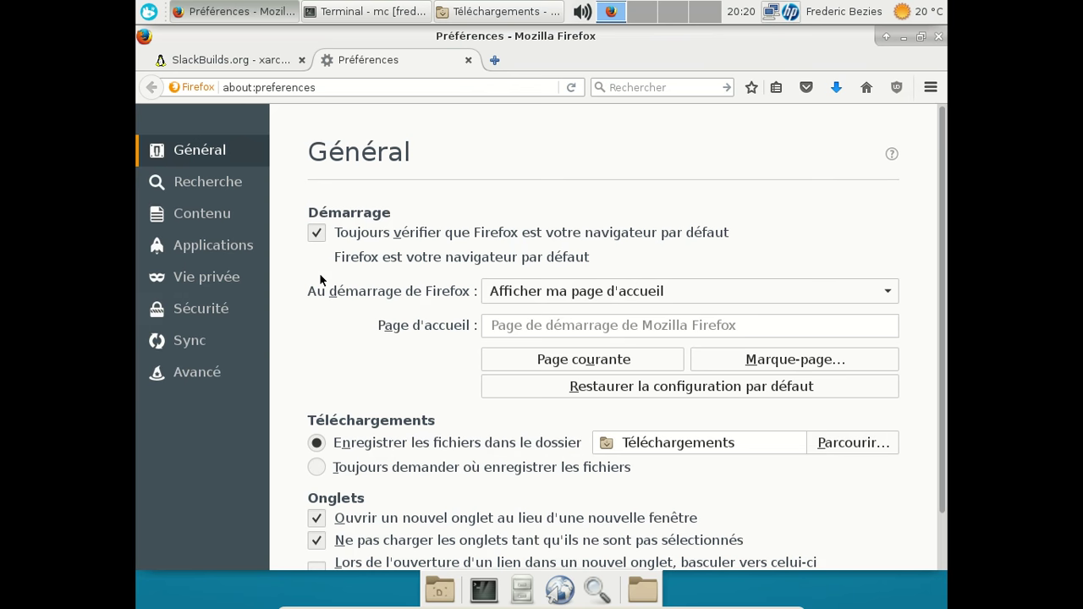
left_click(229, 214)
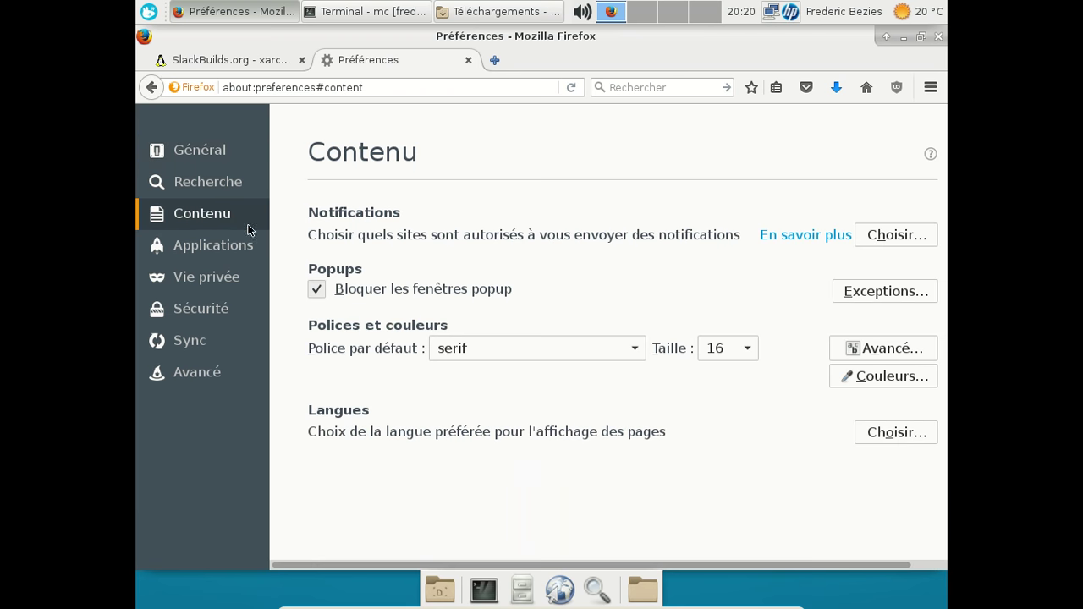
left_click(886, 437)
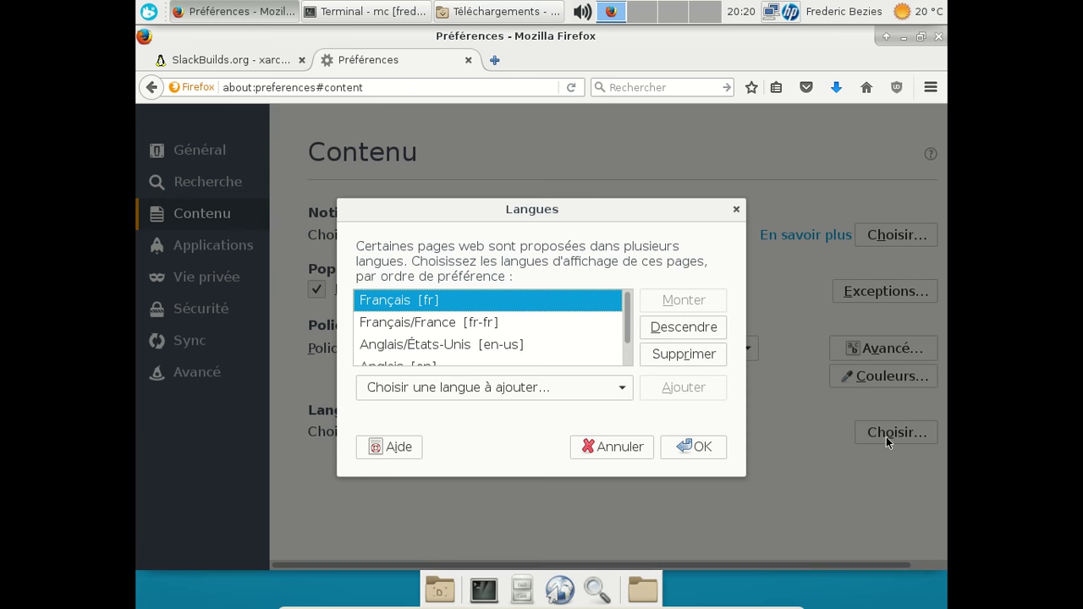
left_click(700, 448)
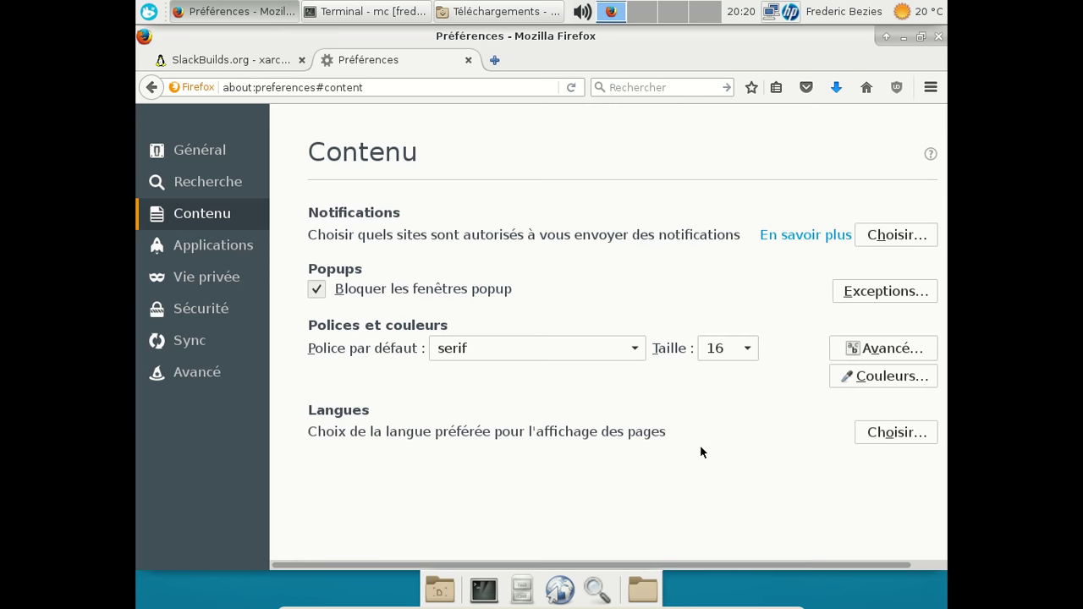
left_click(939, 38)
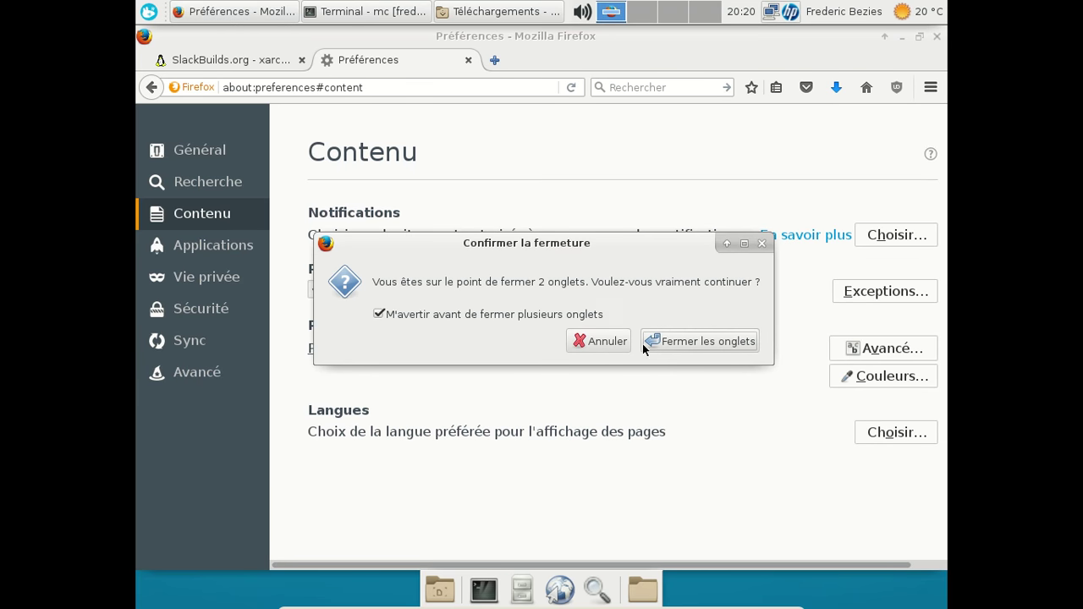
left_click(650, 341)
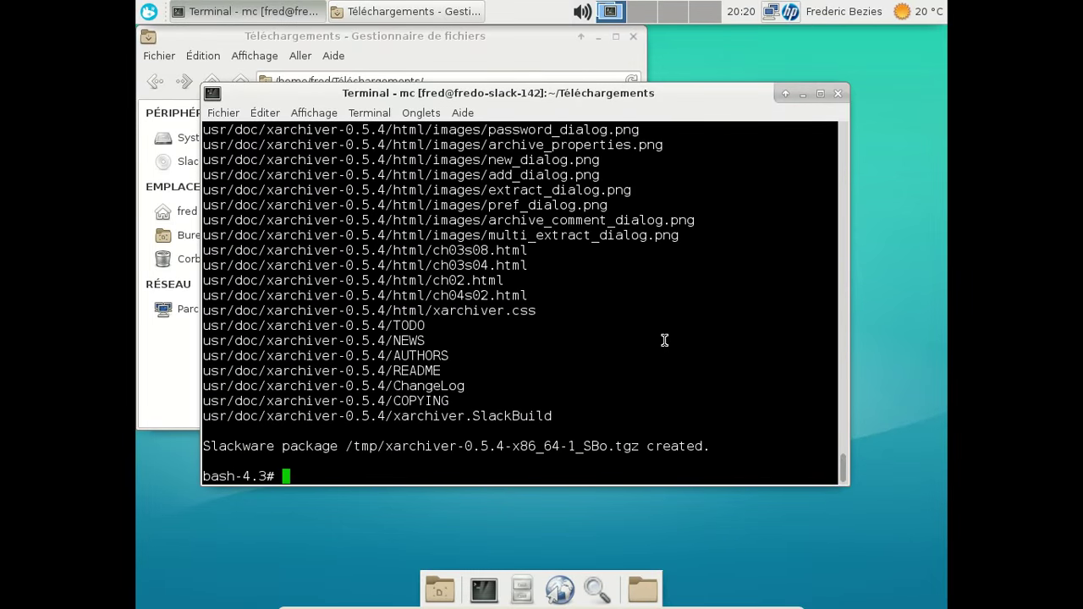
- Install the built package with installpkg /tmp/xarchiver-0.5.4-x86_64-1_SBo.tgz and exit the root shell
type("installpkg x")
key("Tab")
key("BackSpace")
key("BackSpace")
key("BackSpace")
key("BackSpace")
key("BackSpace")
key("BackSpace")
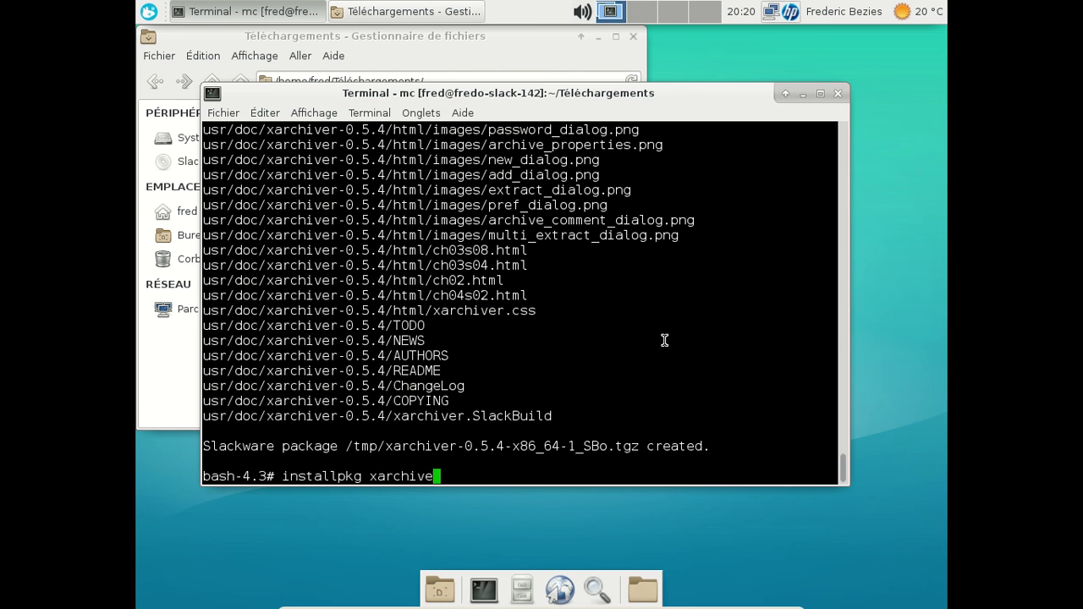
key("BackSpace")
key("BackSpace")
key("BackSpace")
type("/tmp/xa")
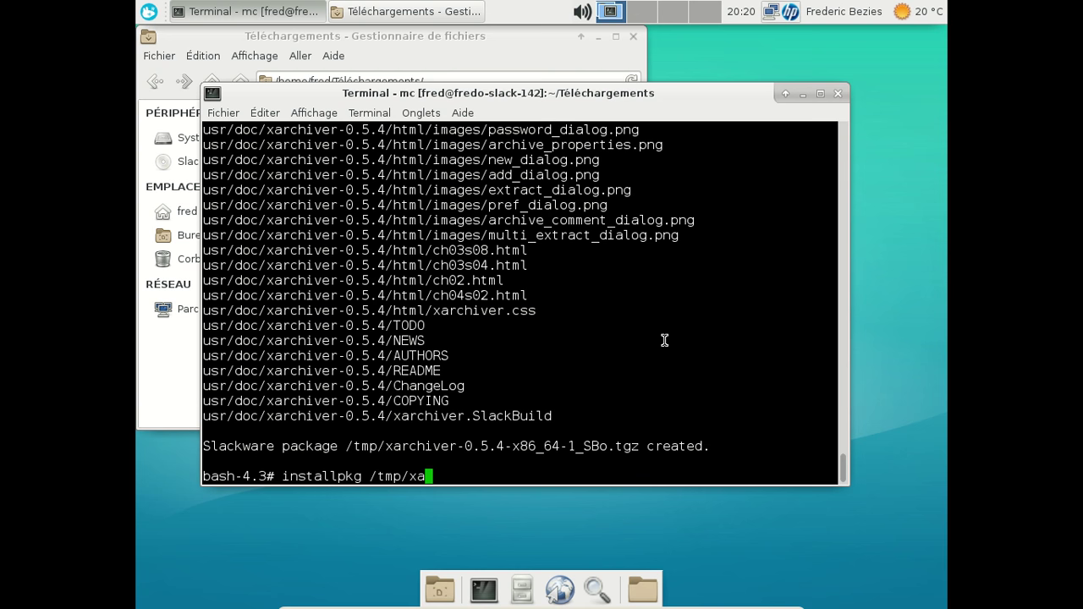
key("Tab")
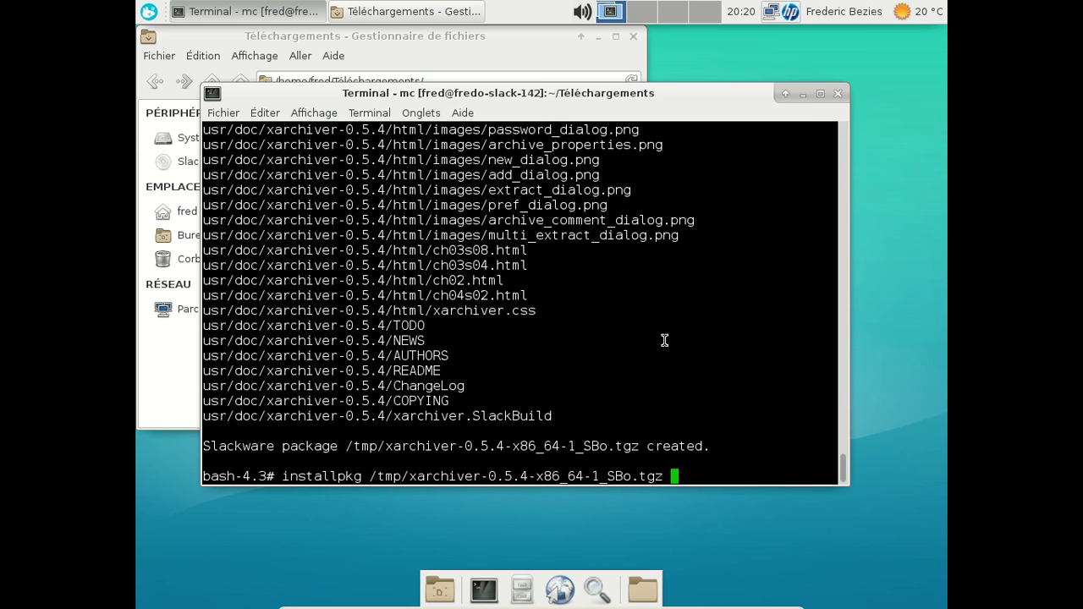
key("Return")
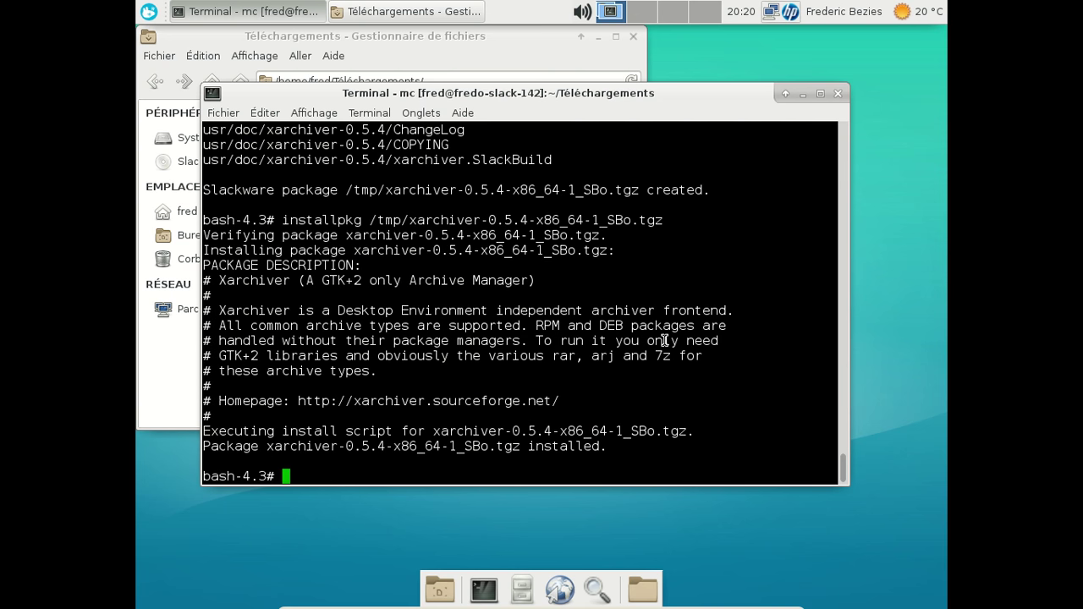
type("exit")
key("Return")
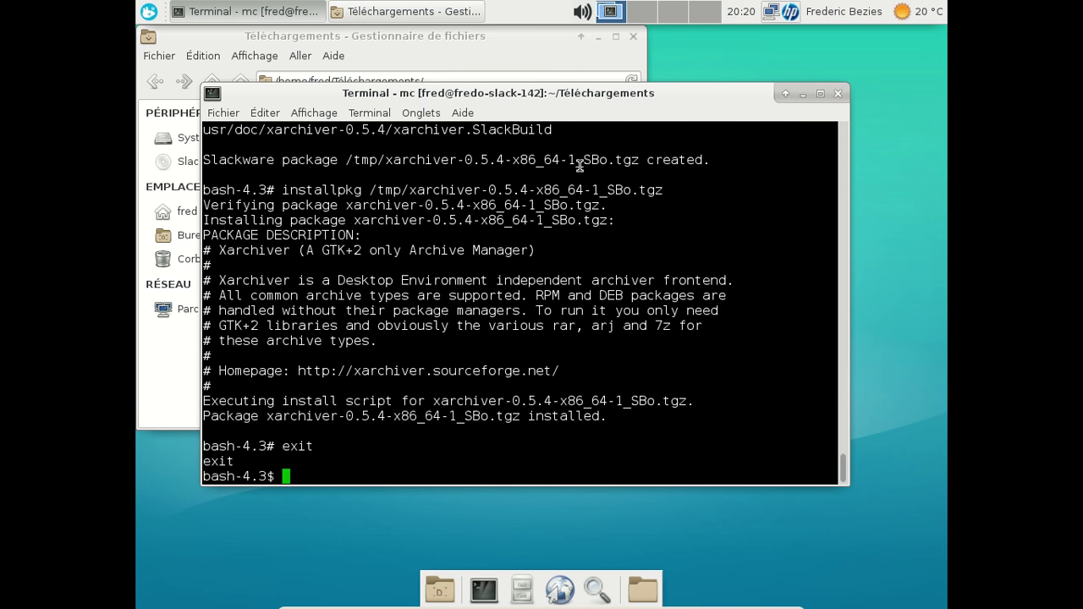
- Open xarchiver.tar.gz from the Téléchargements folder with Xarchiver
left_click(485, 59)
left_click(327, 198)
right_click(326, 203)
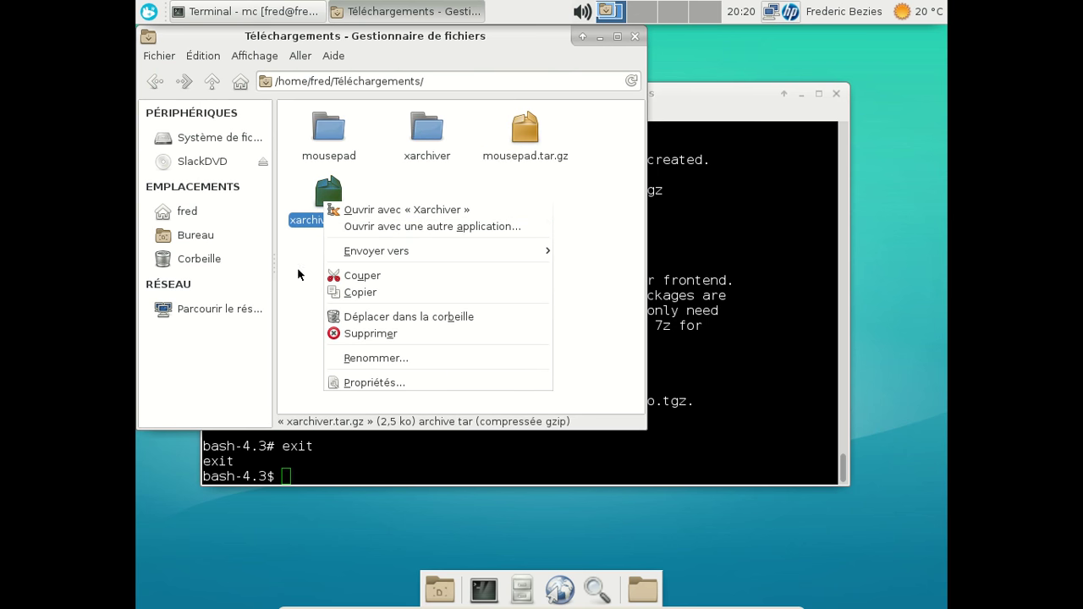
left_click(388, 197)
right_click(337, 190)
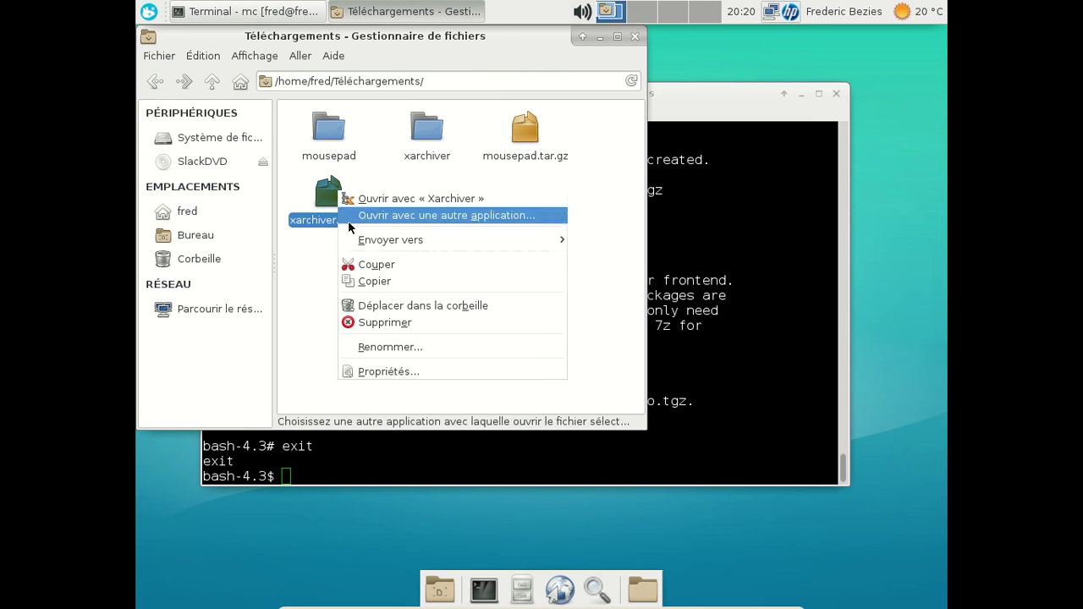
mouse_move(402, 244)
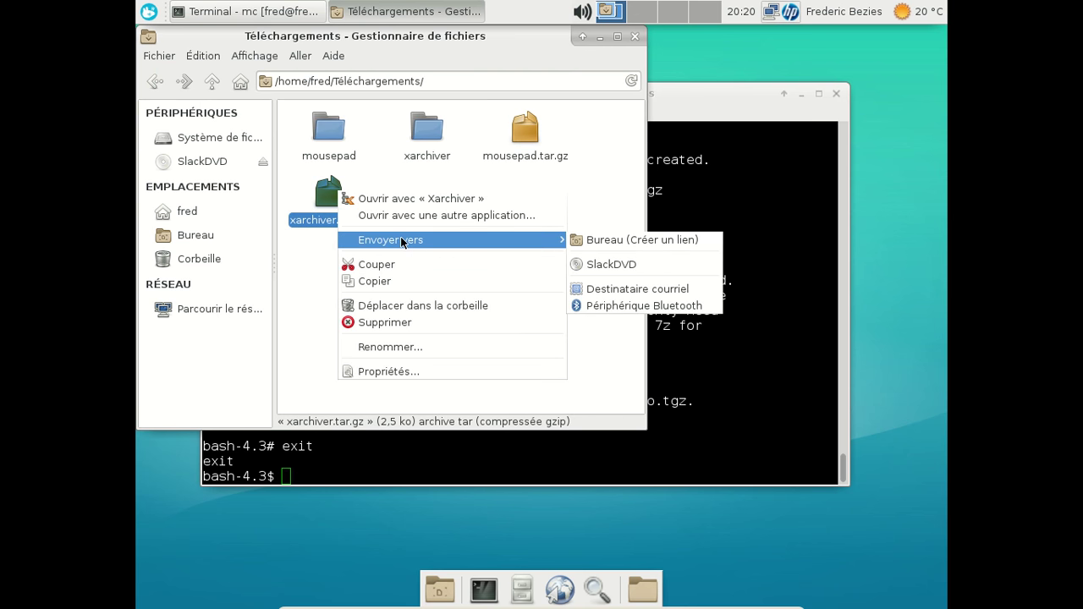
left_click(376, 203)
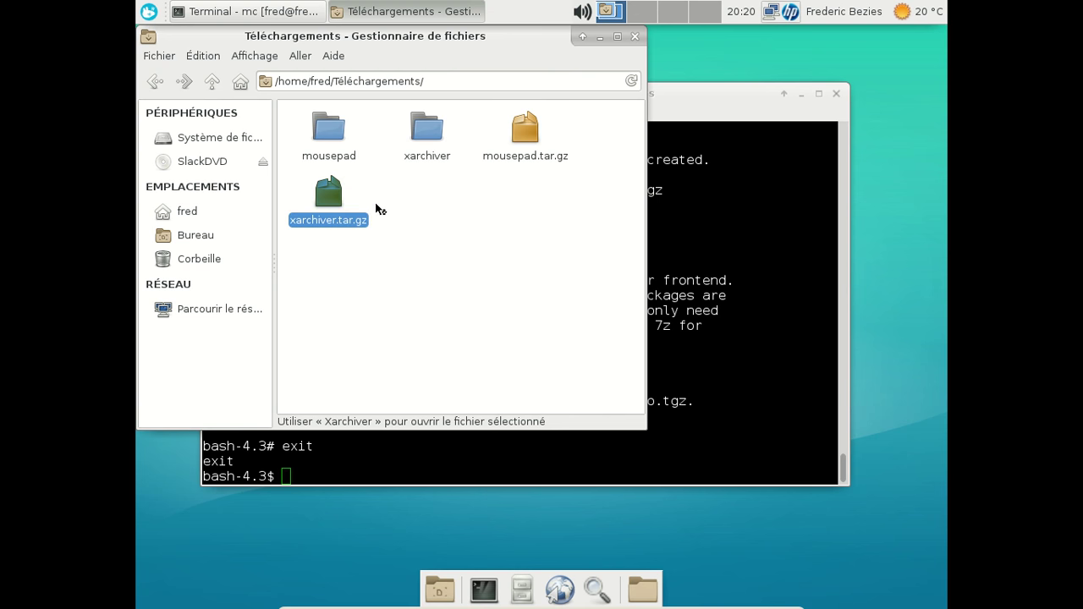
- Examine Xarchiver's Avancé, Fenêtre and Archive preferences, and close them without changing anything
left_click(378, 179)
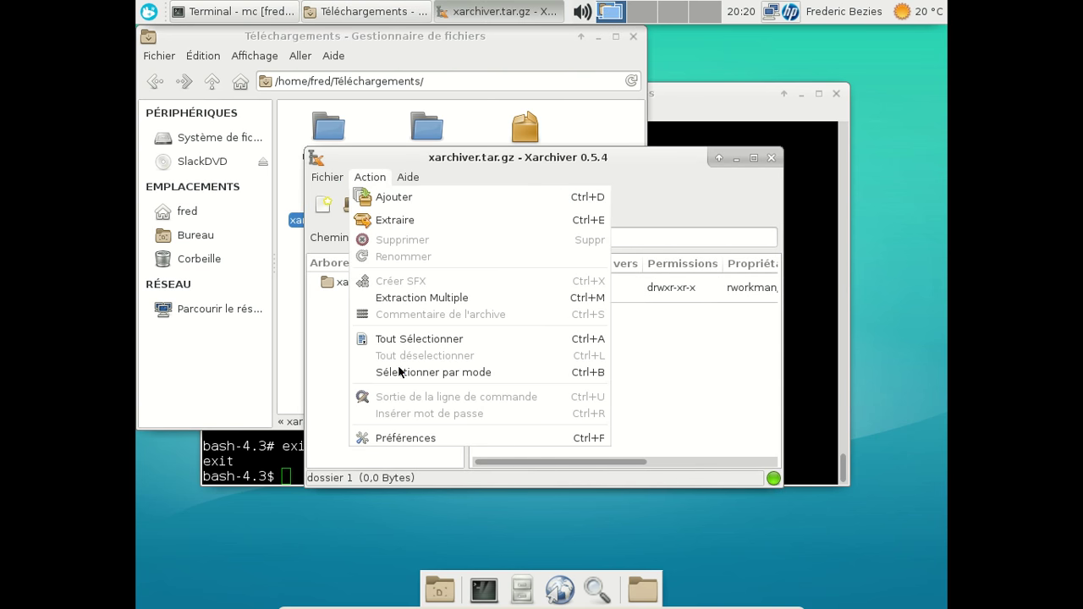
left_click(423, 437)
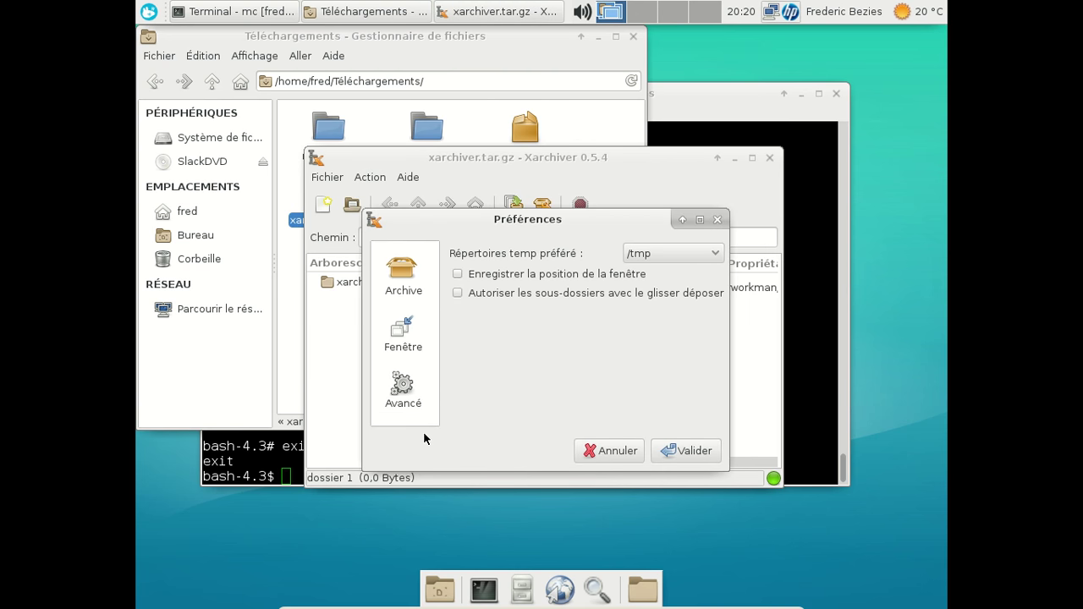
left_click(403, 389)
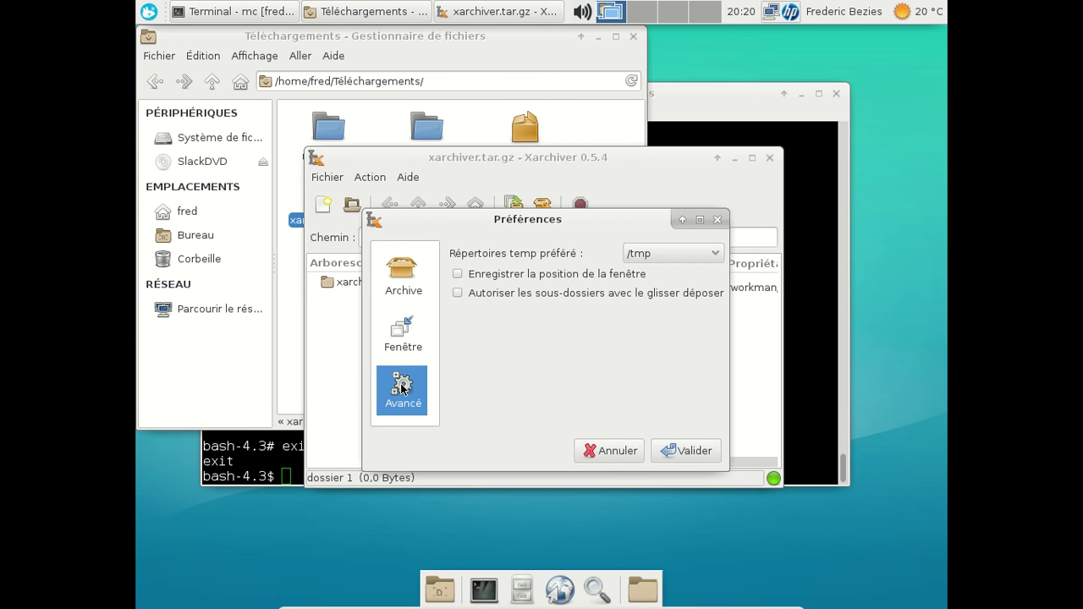
left_click(407, 340)
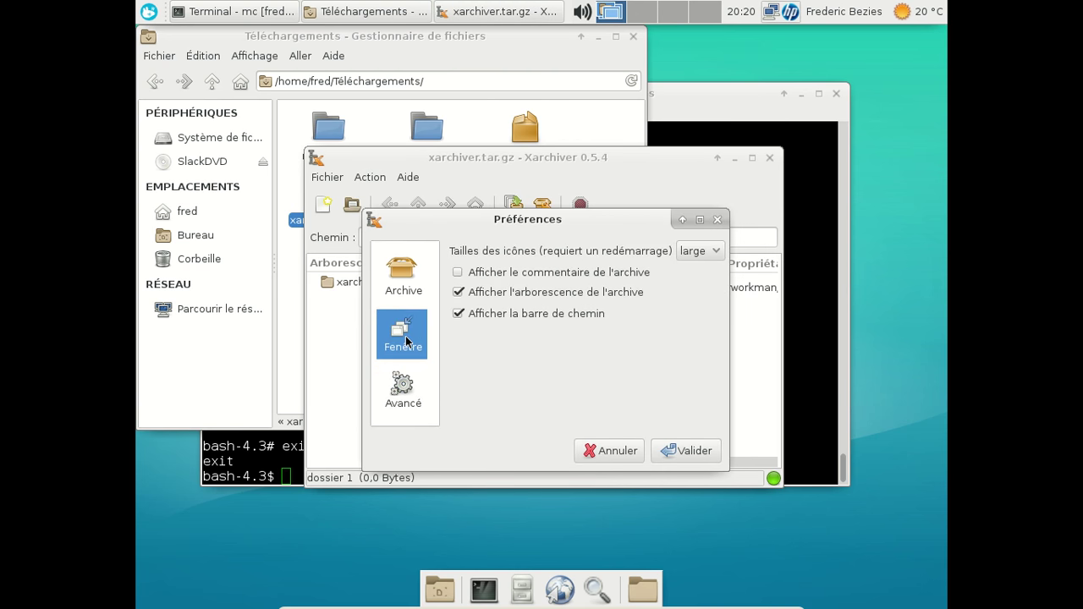
left_click(411, 282)
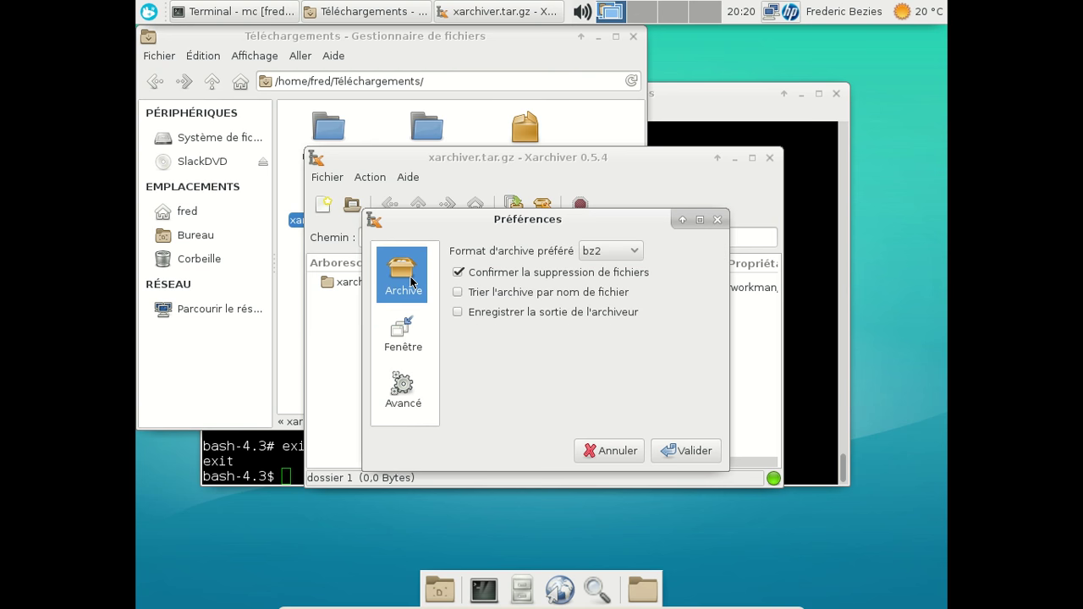
left_click(717, 219)
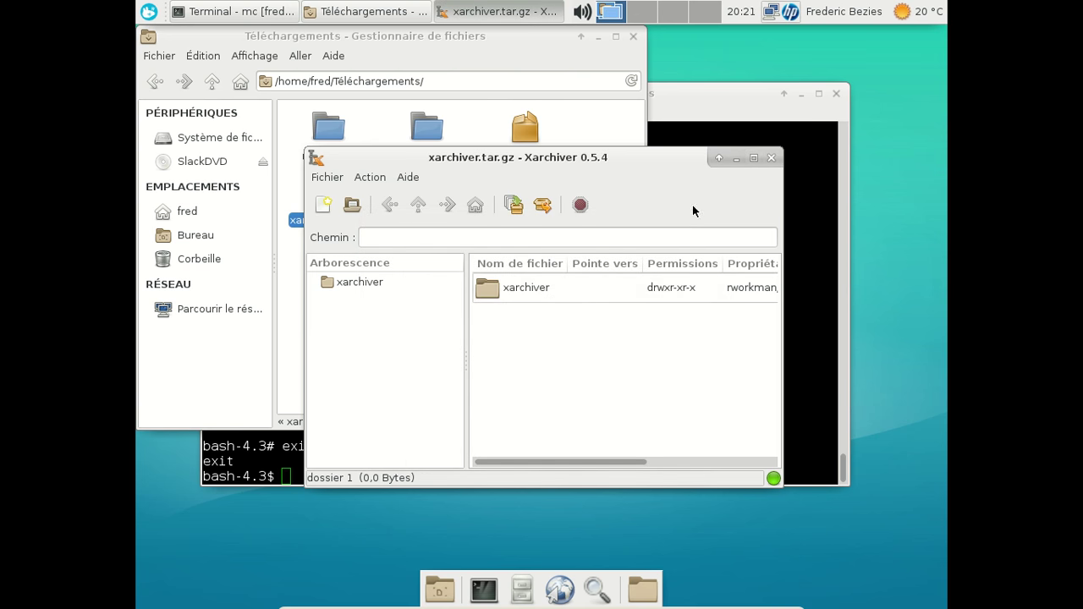
- Close the Xarchiver, file manager and terminal windows to clear the desktop
left_click(410, 284)
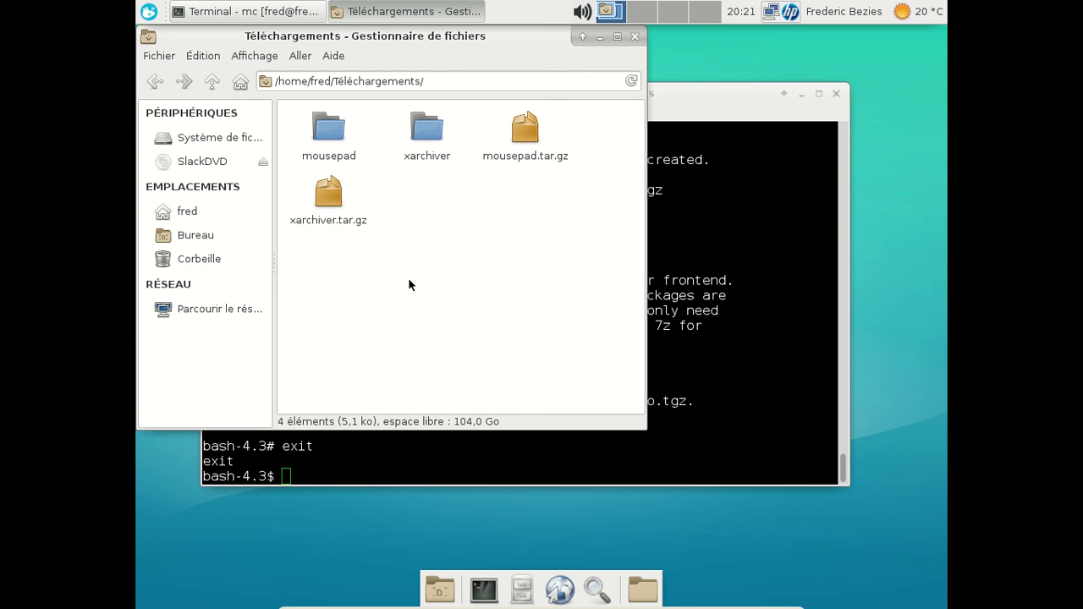
left_click(634, 36)
left_click(838, 94)
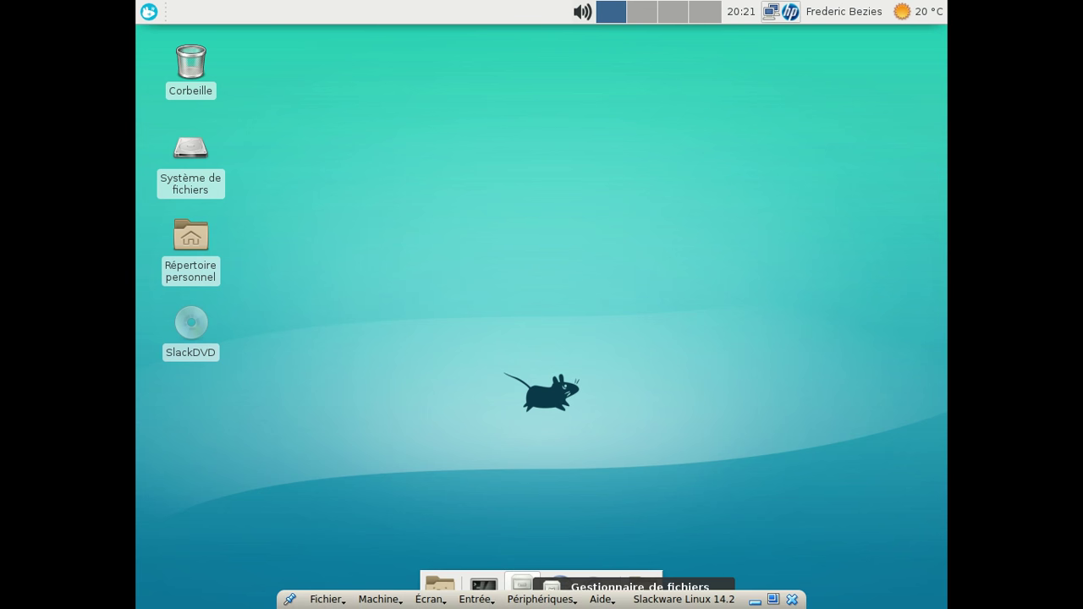
- Attach the host's EPSON Epson Stylus SX218 Series USB printer to the virtual machine
left_click(540, 600)
mouse_move(556, 477)
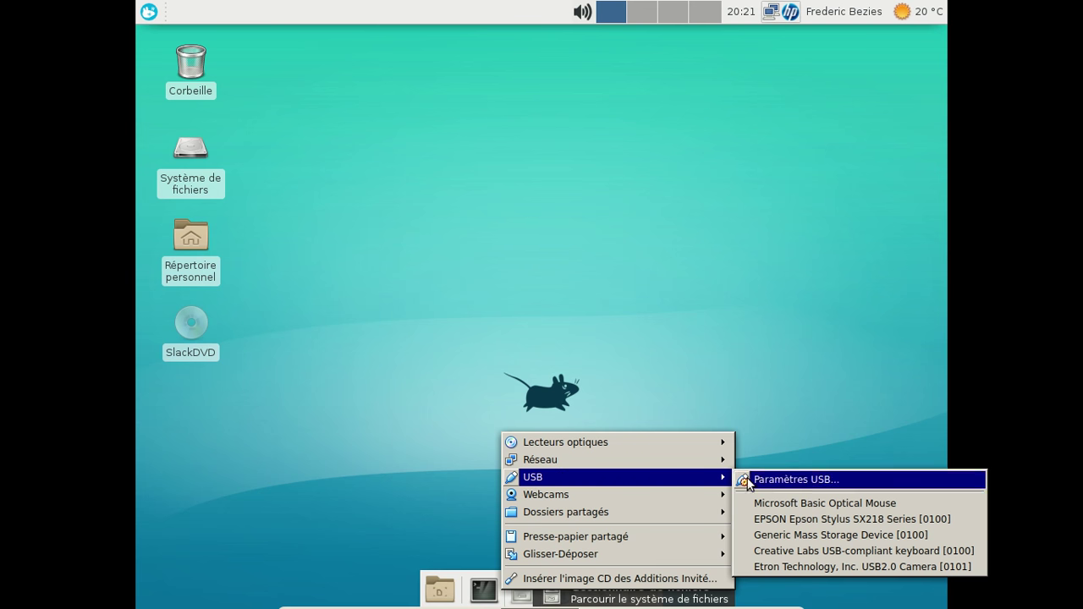
left_click(761, 520)
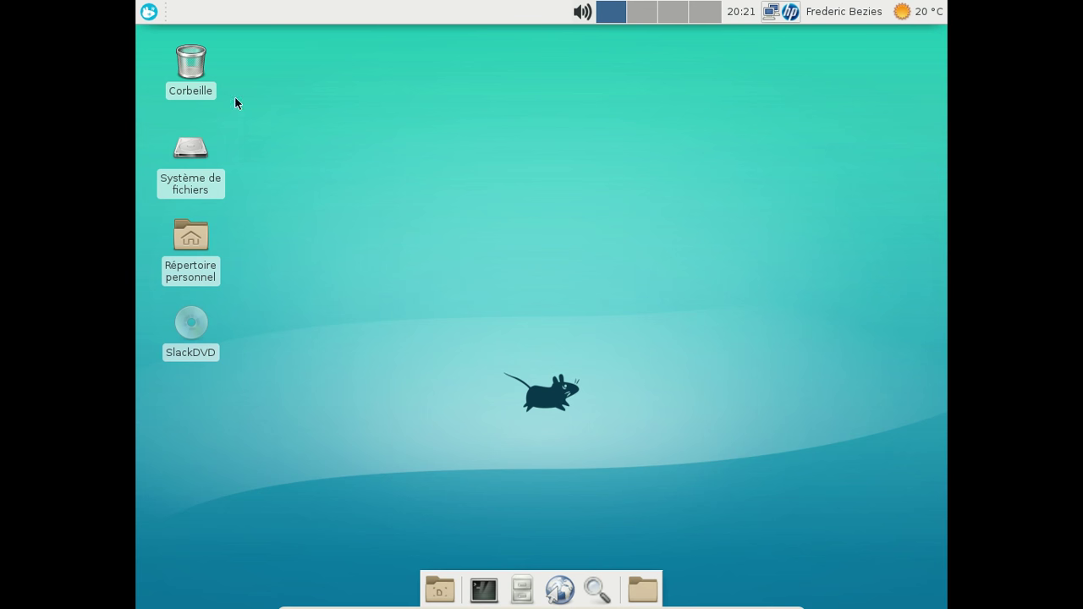
- Search the installed applications for the printer configuration tool and open Print Settings
left_click(149, 11)
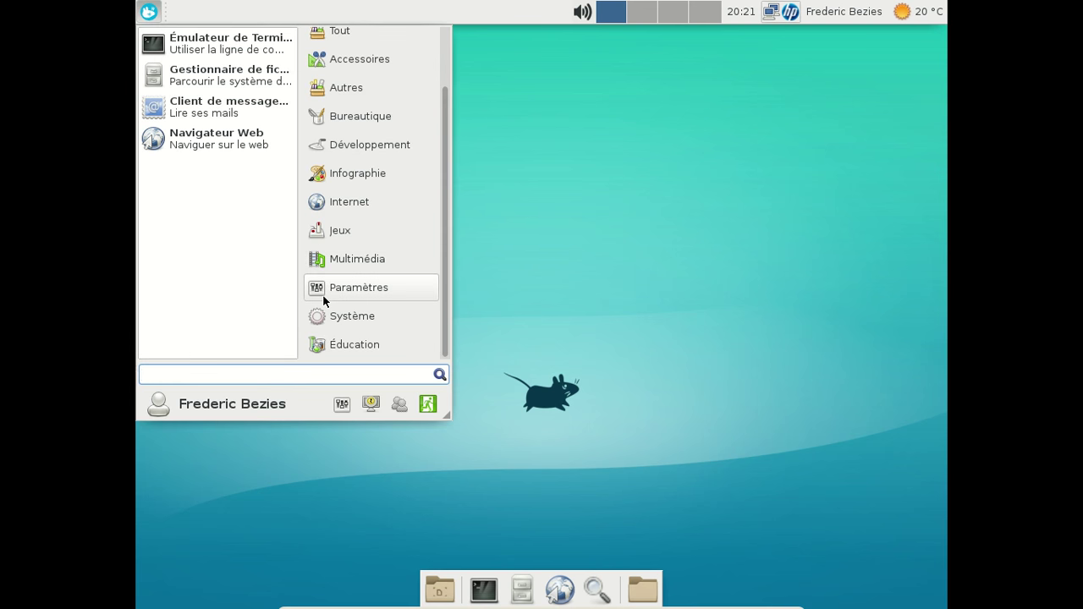
type("imp")
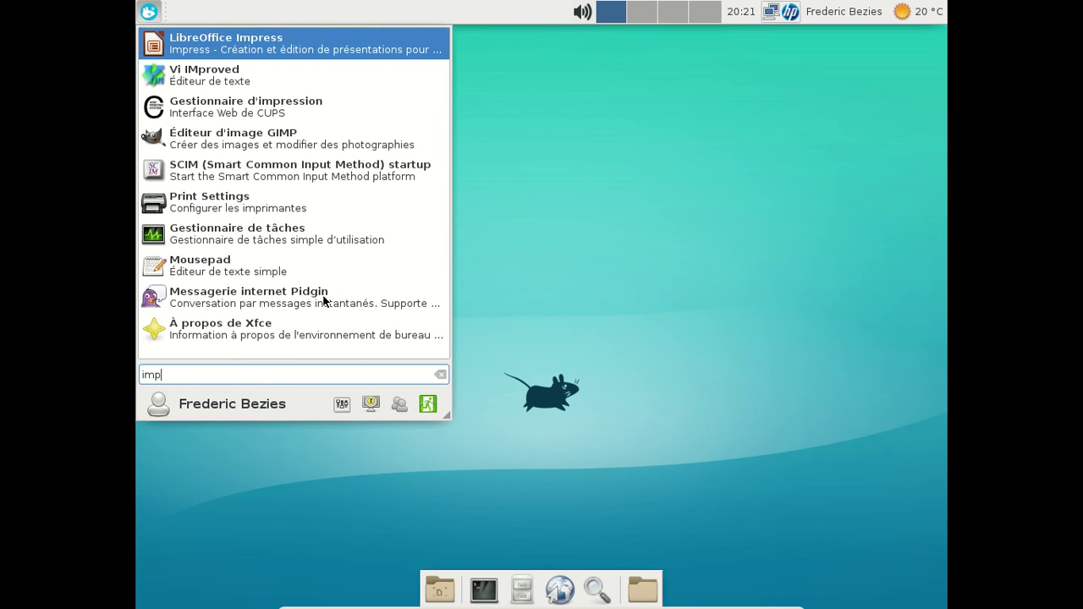
key("BackSpace")
key("BackSpace")
key("BackSpace")
type("p")
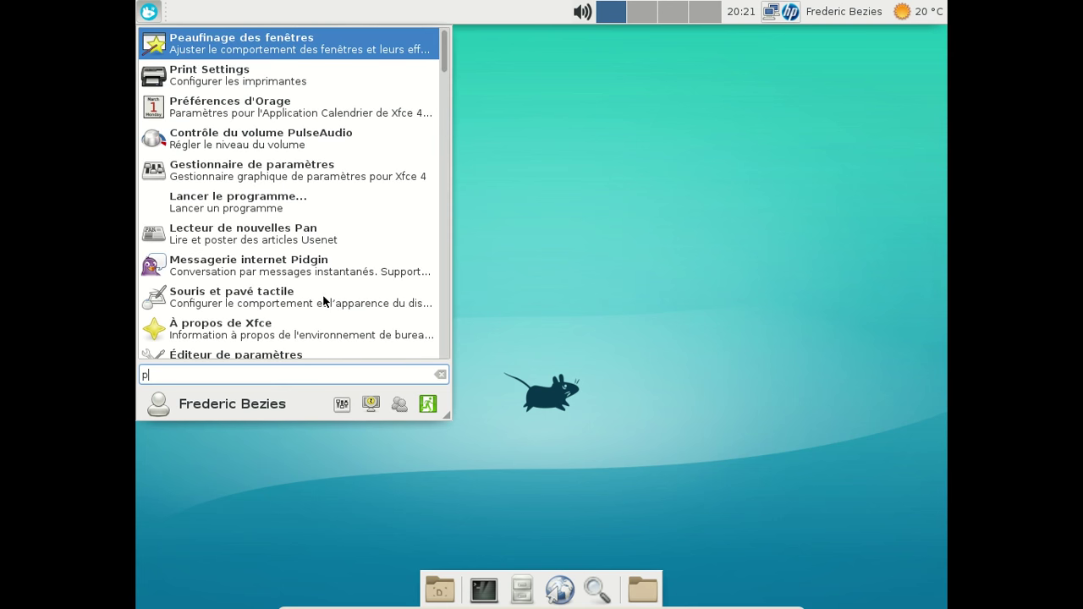
left_click(218, 78)
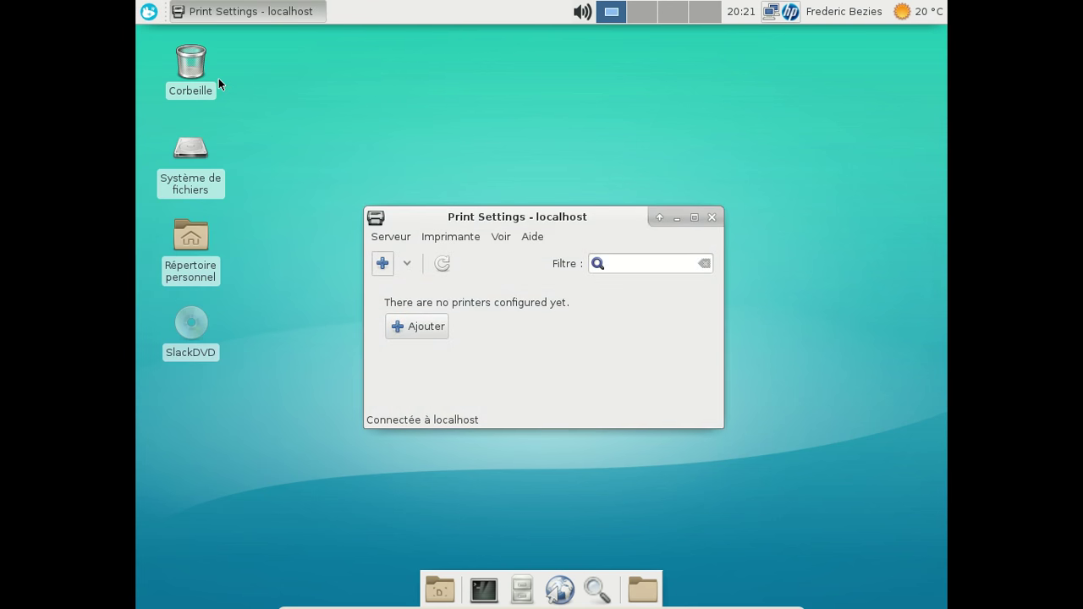
- Start adding a printer, authenticate with the requested password, and choose the USB-connected Epson Stylus SX218 as the device
left_click(406, 325)
type("********")
key("Return")
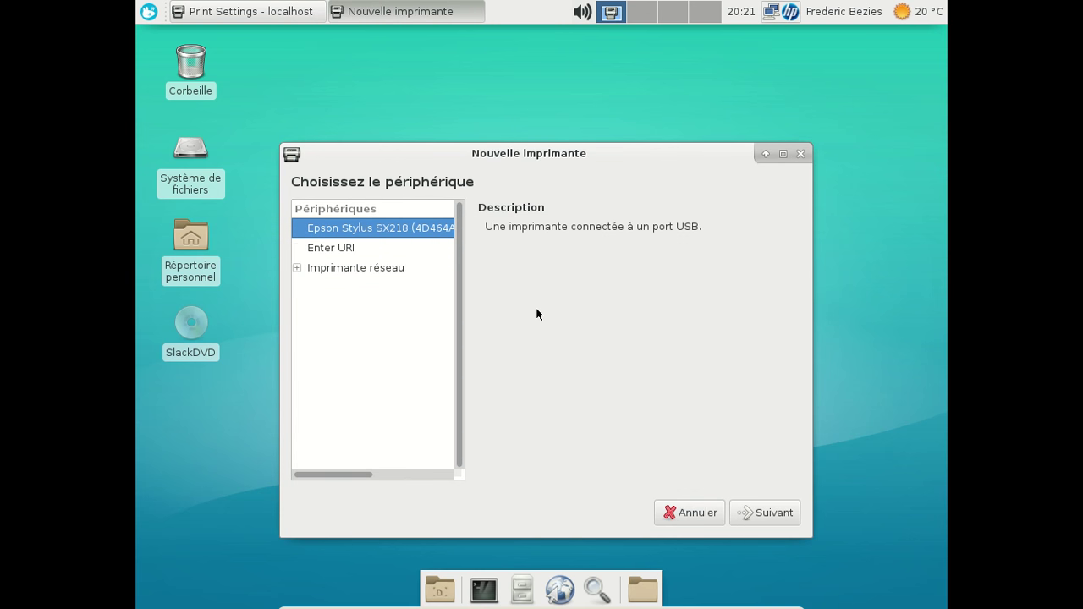
left_click(752, 516)
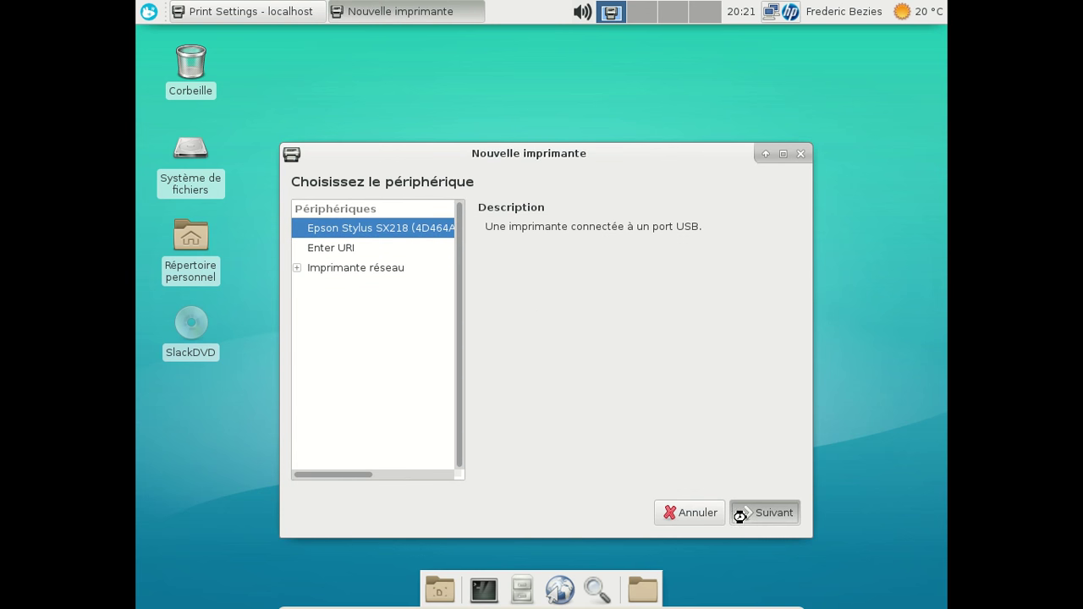
- Accept the recommended Epson maker and Stylus SX215 driver, and add the printer under the name EPSON-Epson-Stylus-SX218
left_click_drag(519, 159, 563, 72)
left_click_drag(560, 309, 612, 179)
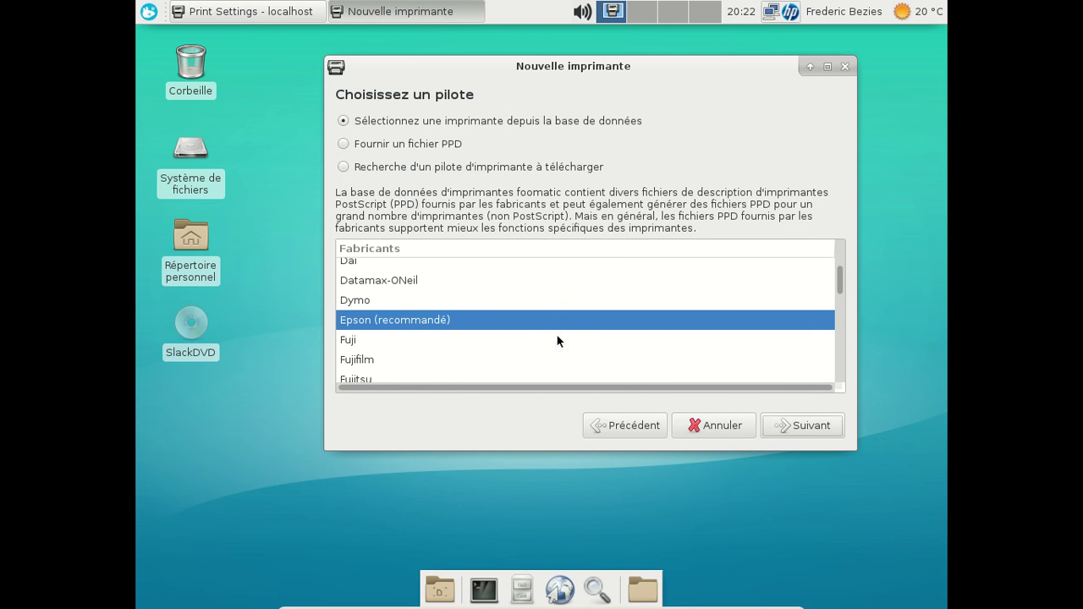
left_click(790, 426)
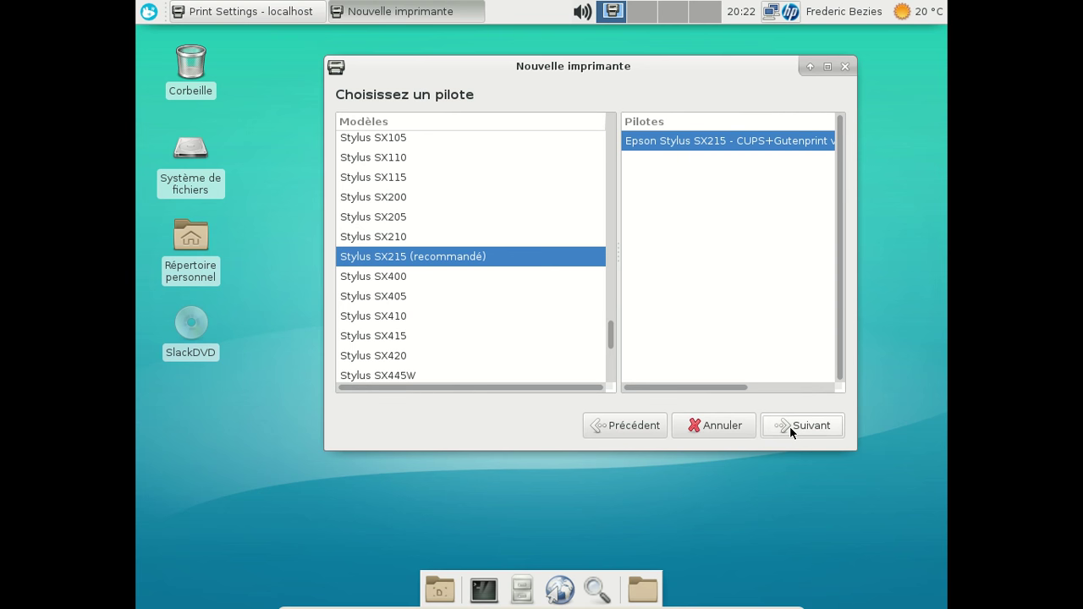
left_click(790, 425)
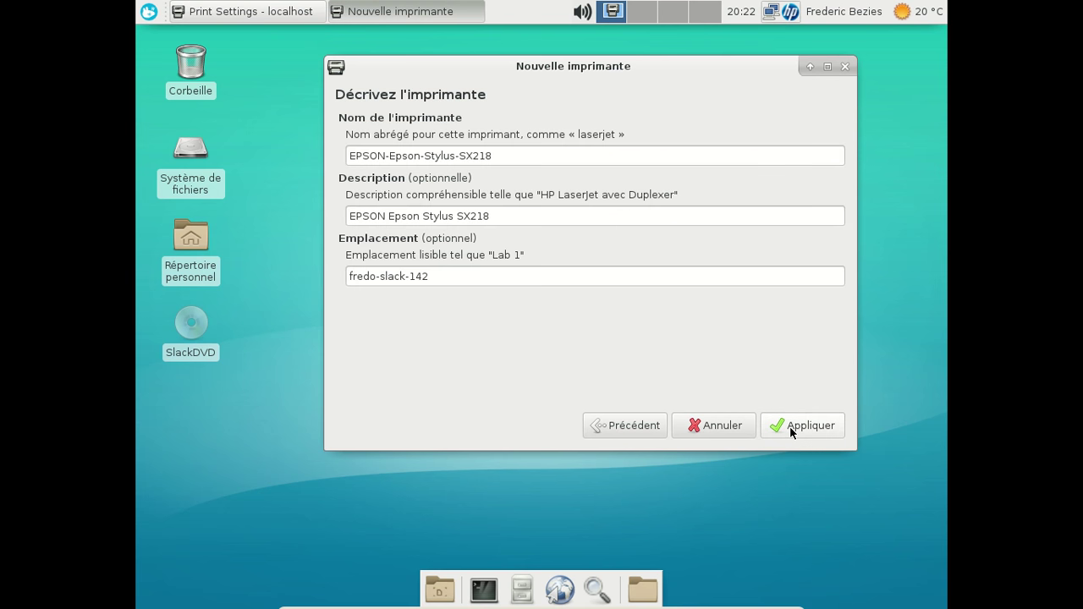
left_click(793, 433)
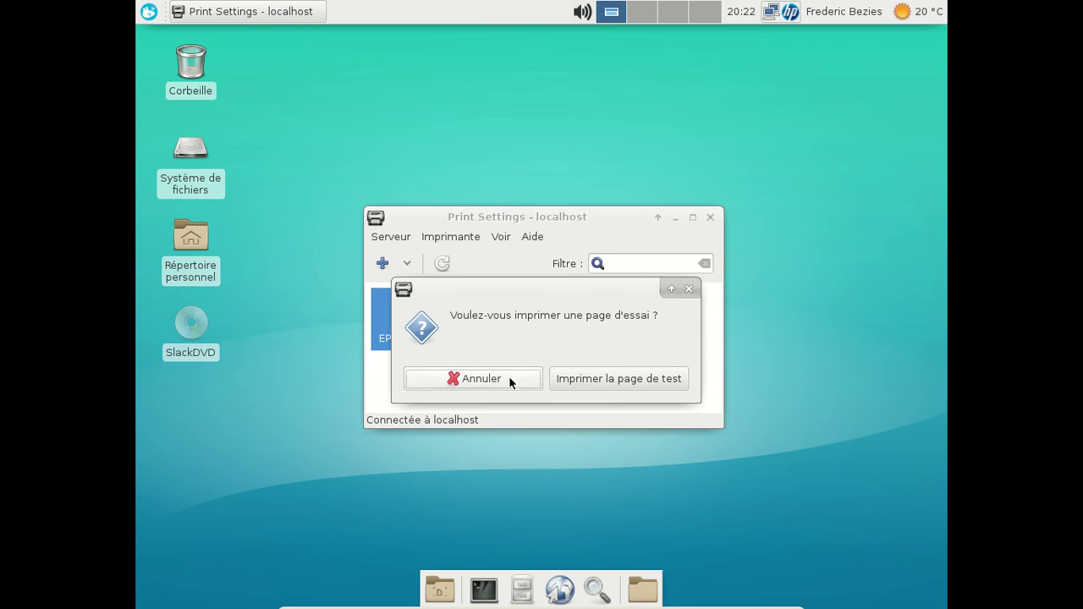
- Decline the test page and reopen Print Settings through the application search to check that the Epson printer is listed
left_click(510, 380)
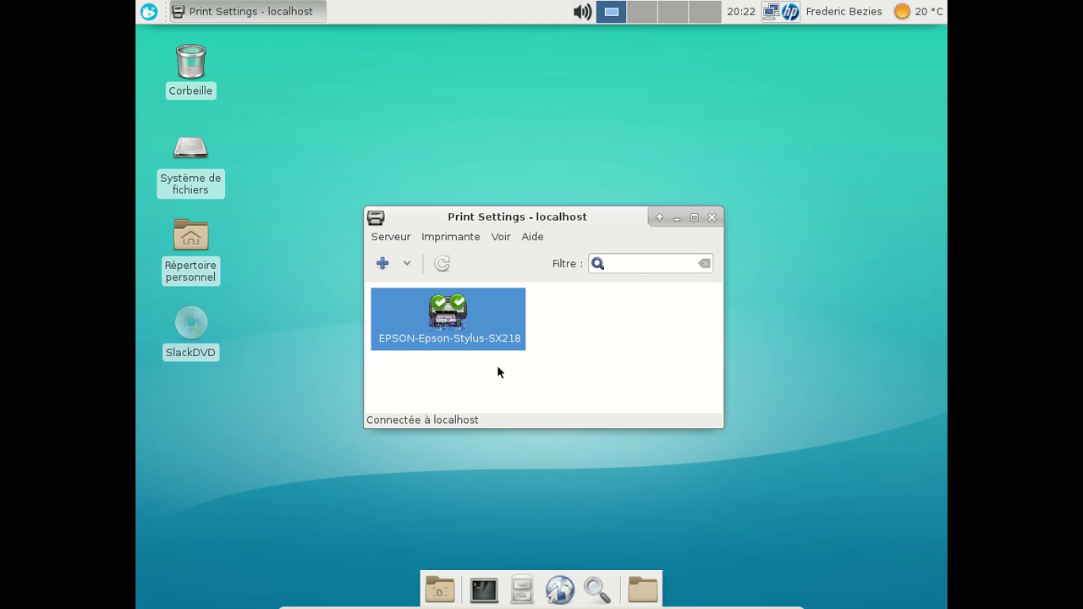
left_click(712, 218)
left_click(150, 12)
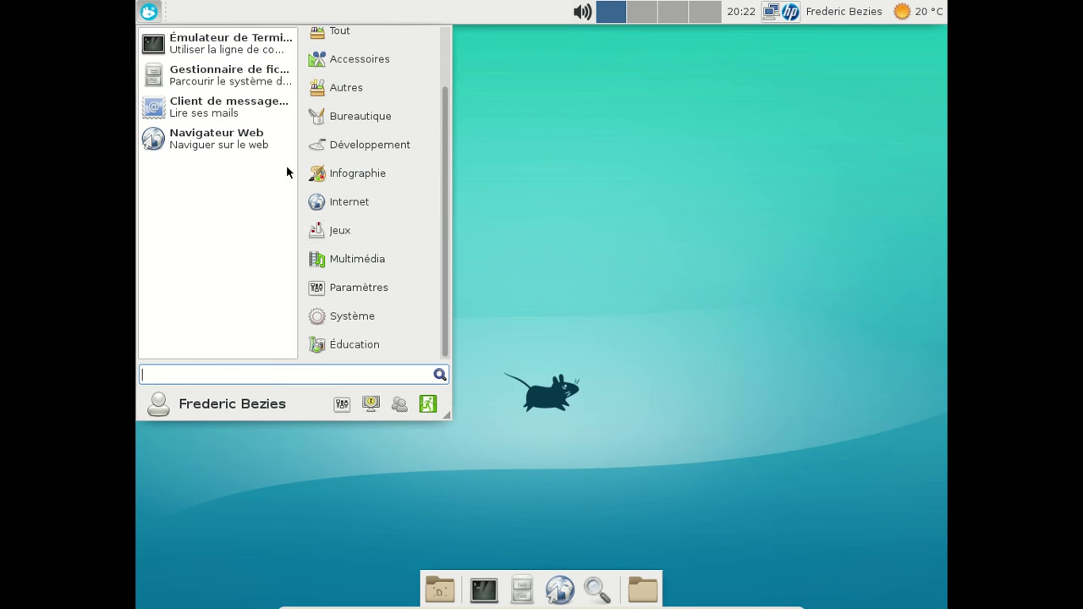
type("print")
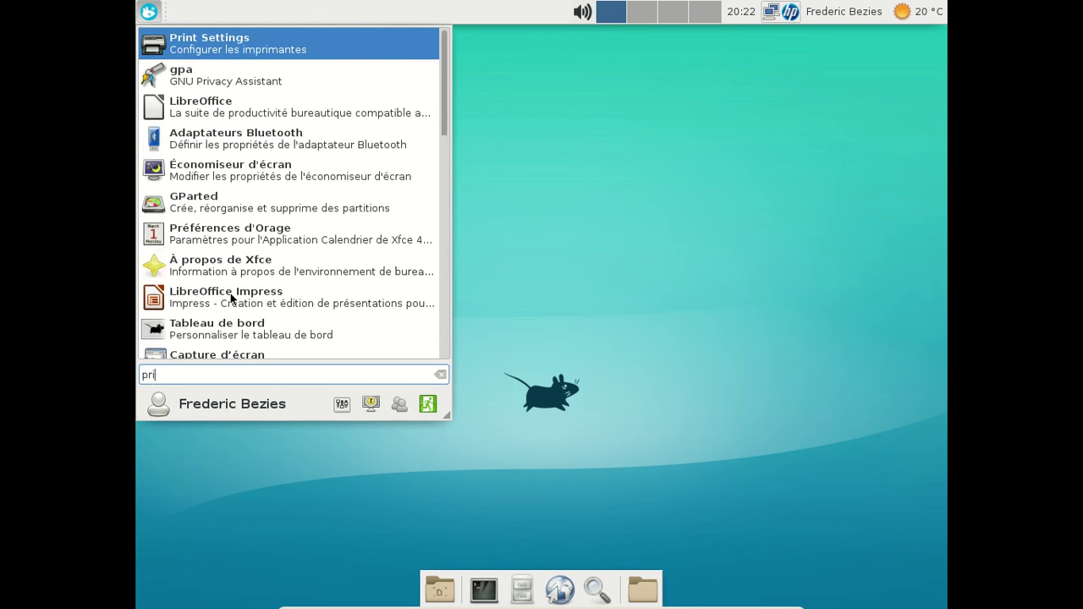
left_click(273, 48)
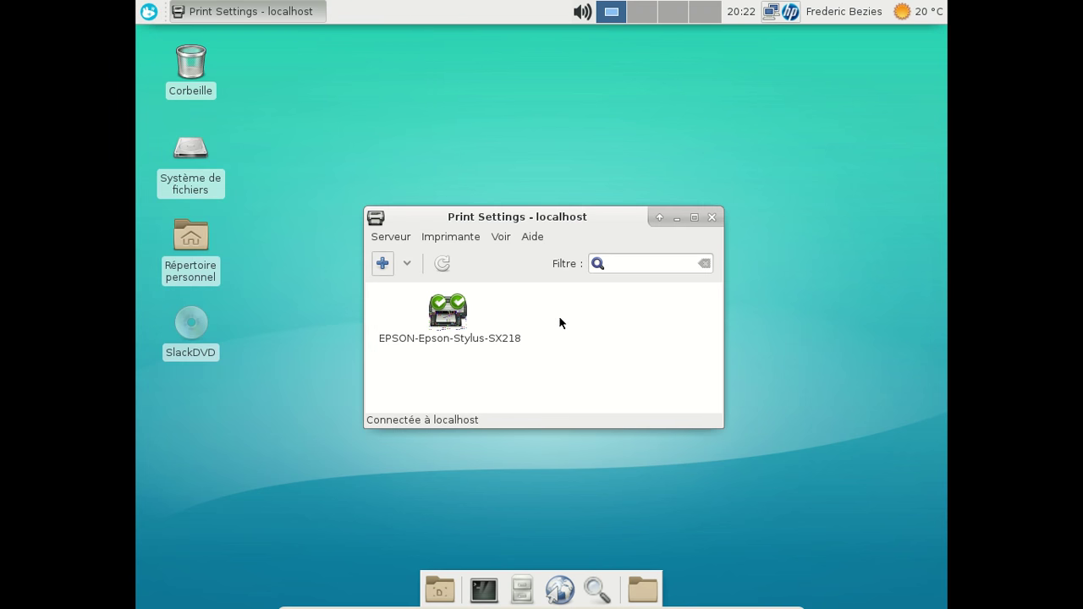
left_click(709, 218)
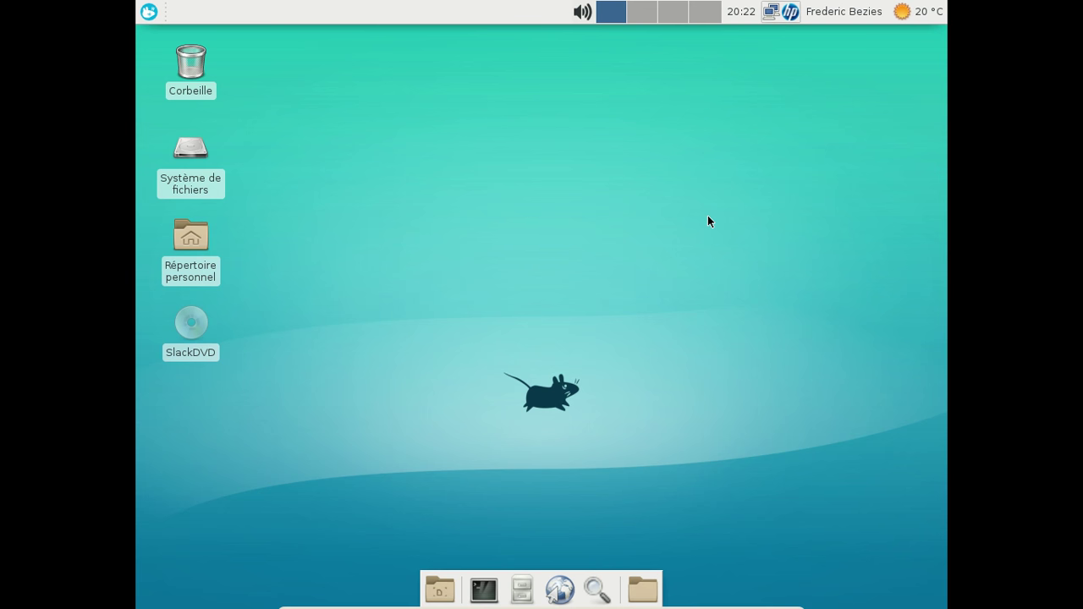
- Detach the EPSON Epson Stylus SX218 Series USB printer from the virtual machine
left_click(542, 599)
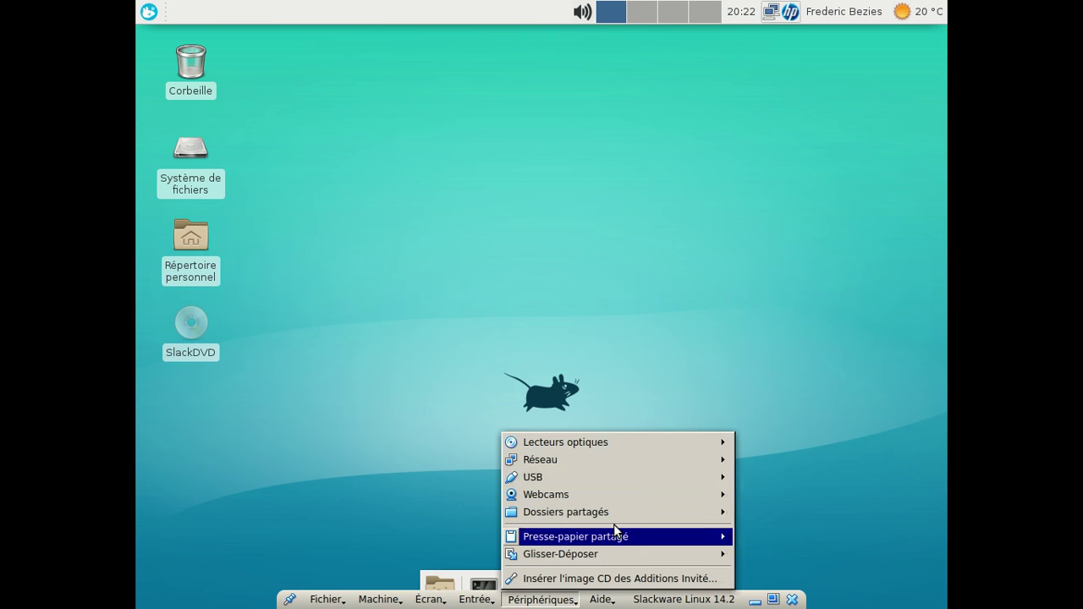
mouse_move(649, 483)
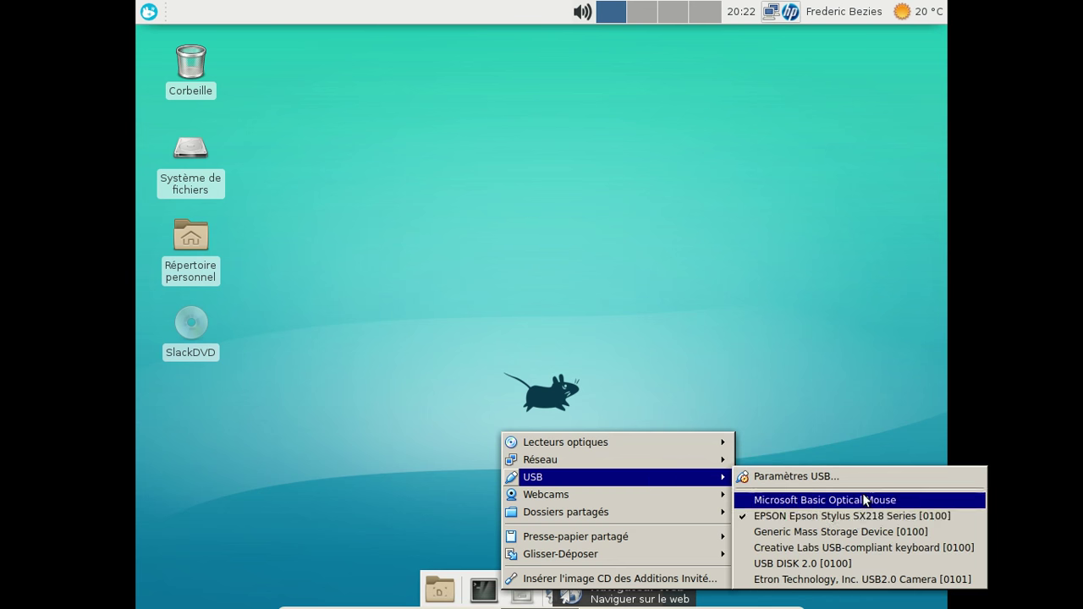
left_click(857, 516)
mouse_move(554, 602)
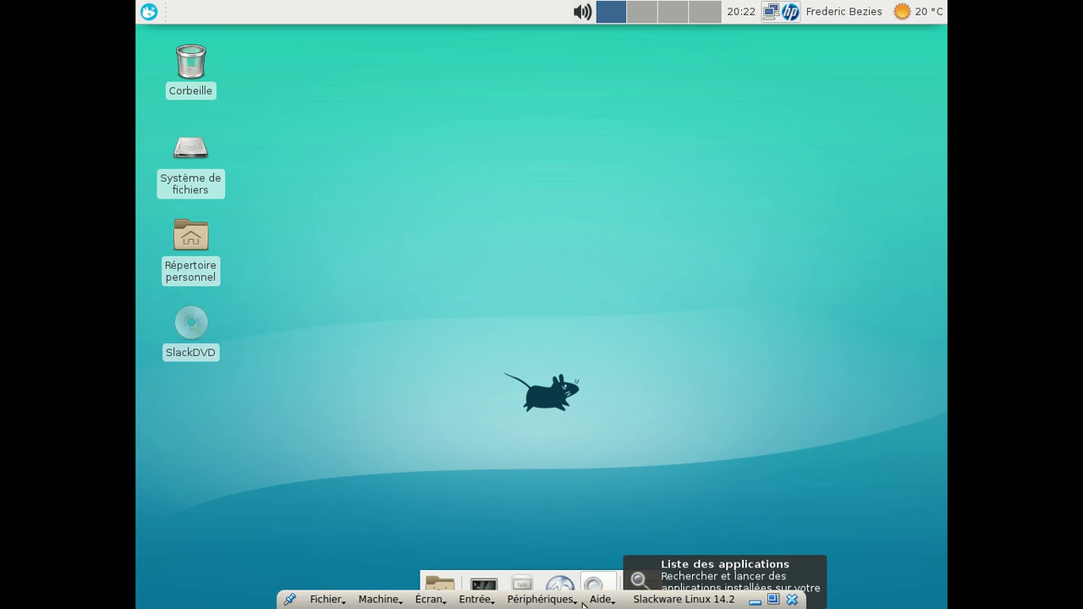
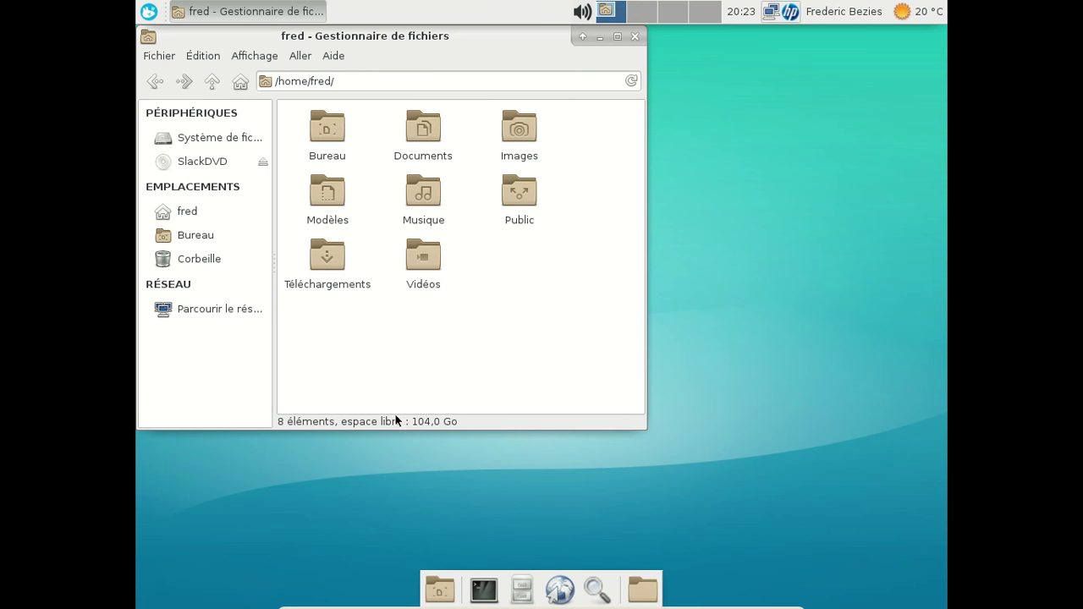
- Close the file manager and look through the installed Internet and Multimédia applications
left_click(635, 37)
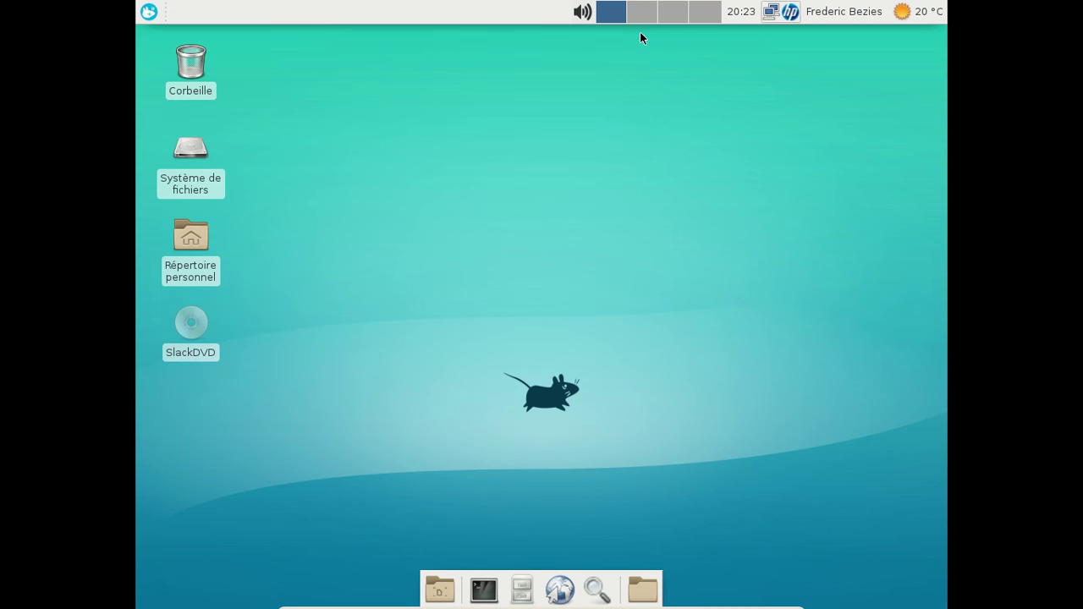
left_click(148, 11)
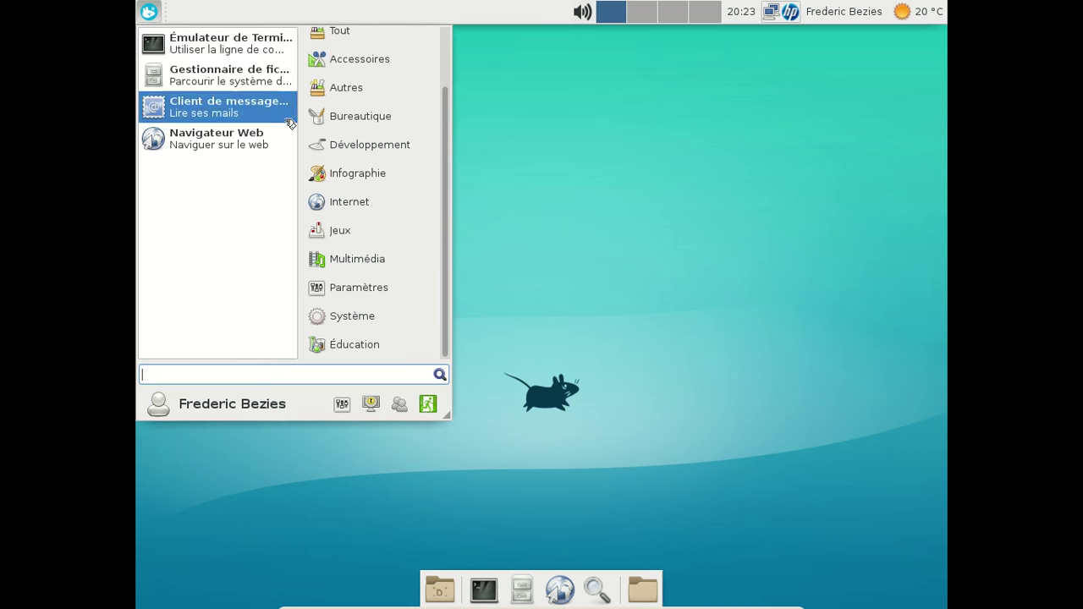
left_click(358, 207)
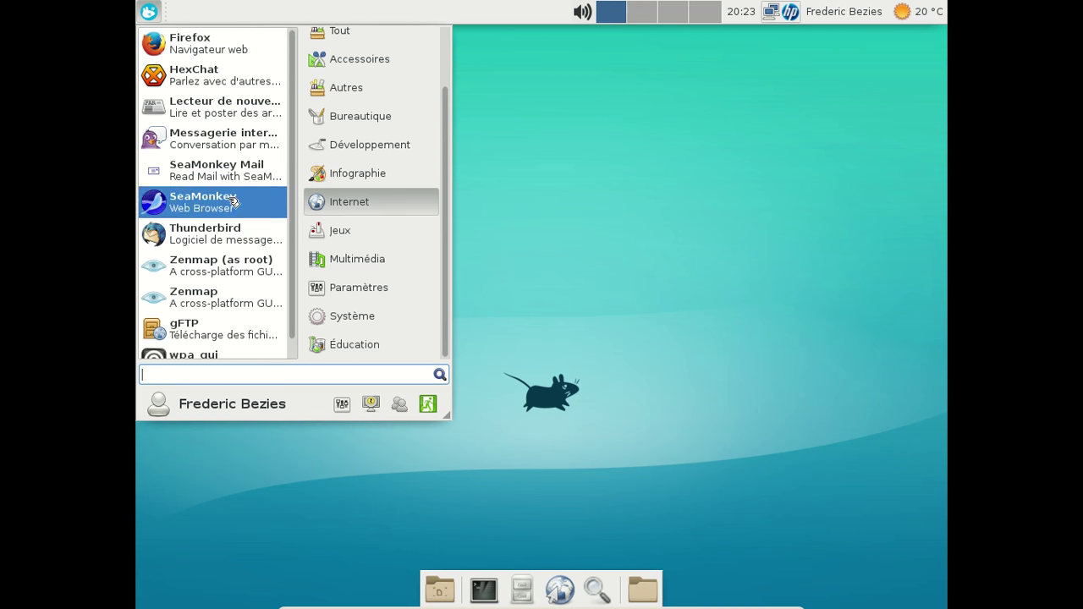
left_click_drag(290, 116, 298, 186)
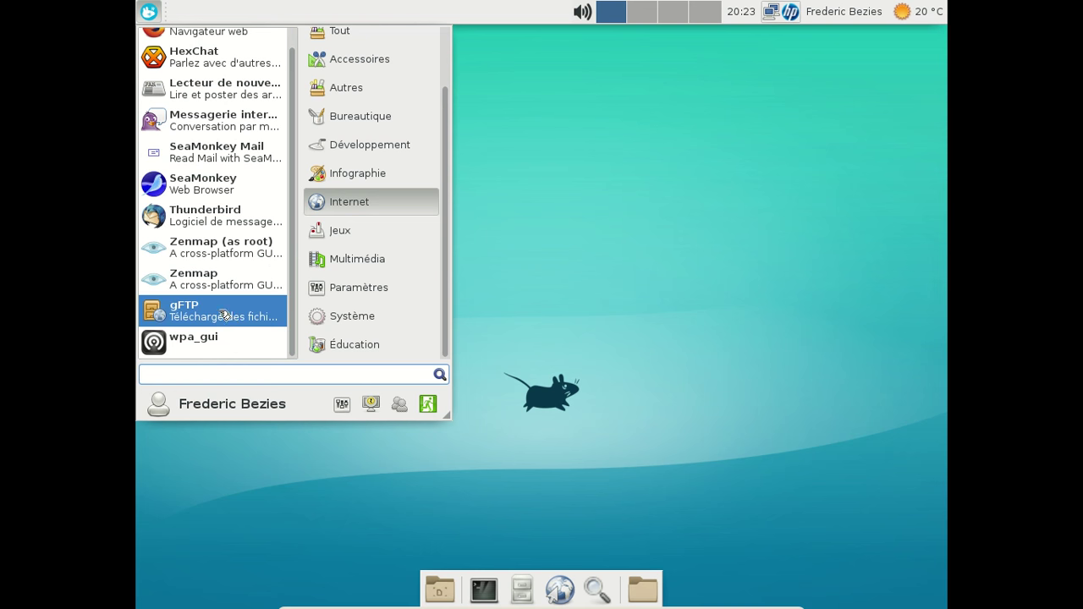
left_click(364, 260)
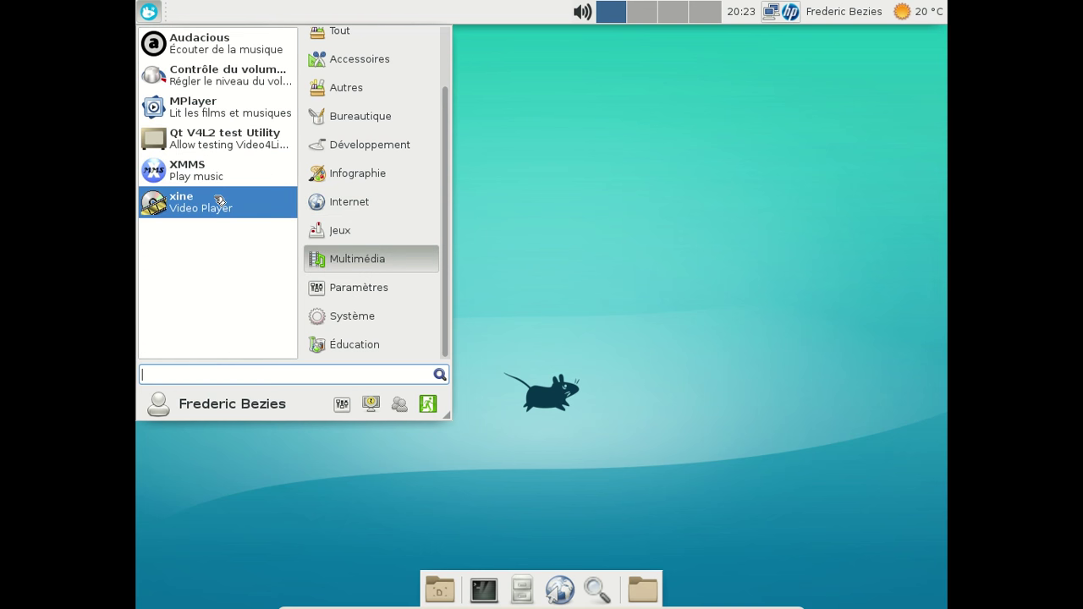
left_click(606, 375)
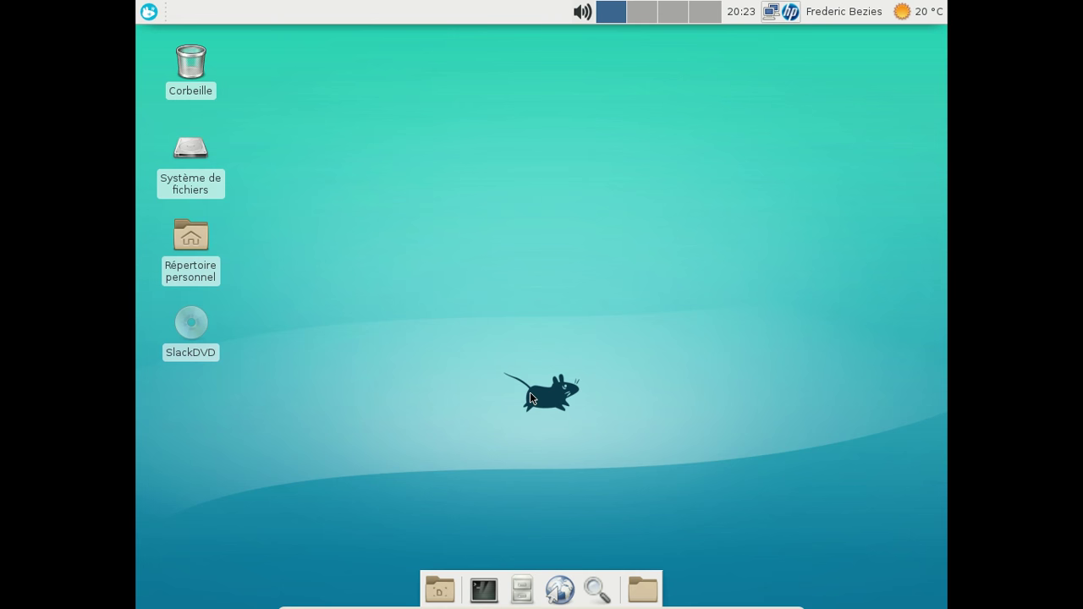
- Start a terminal and switch to the root account with su, entering the root password
key("ctrl+alt+t")
type("su")
key("Return")
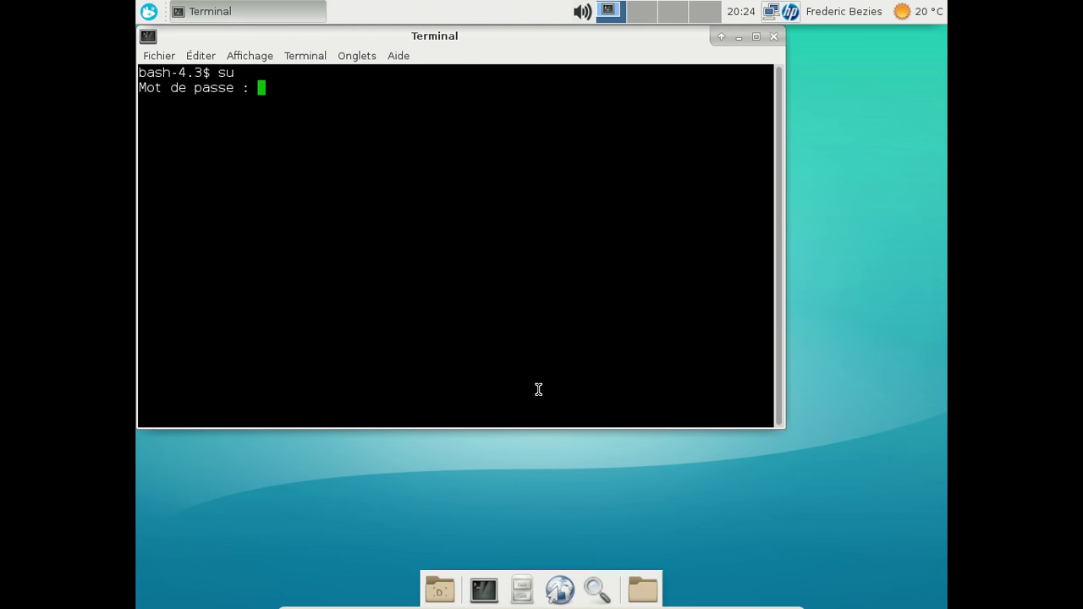
key("Return")
- Try to install vlc with slackpkg and delete the leftover lock file /var/lock/slackpkg.6175
type("slackpkg install vlc")
key("Return")
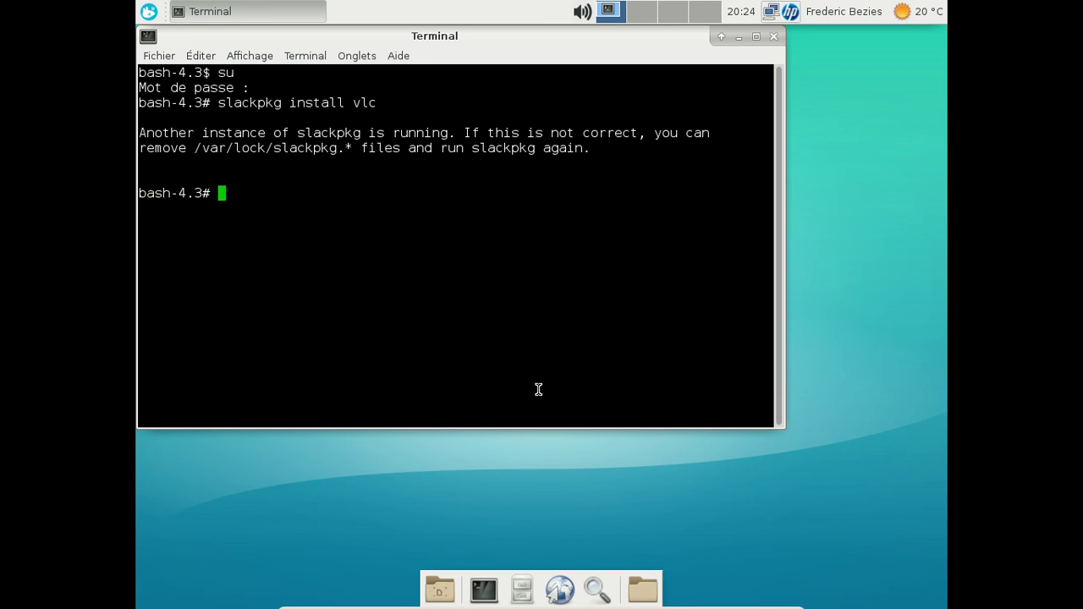
type("rm -f ")
type("/var/")
type("lo")
type("g")
type("k/s")
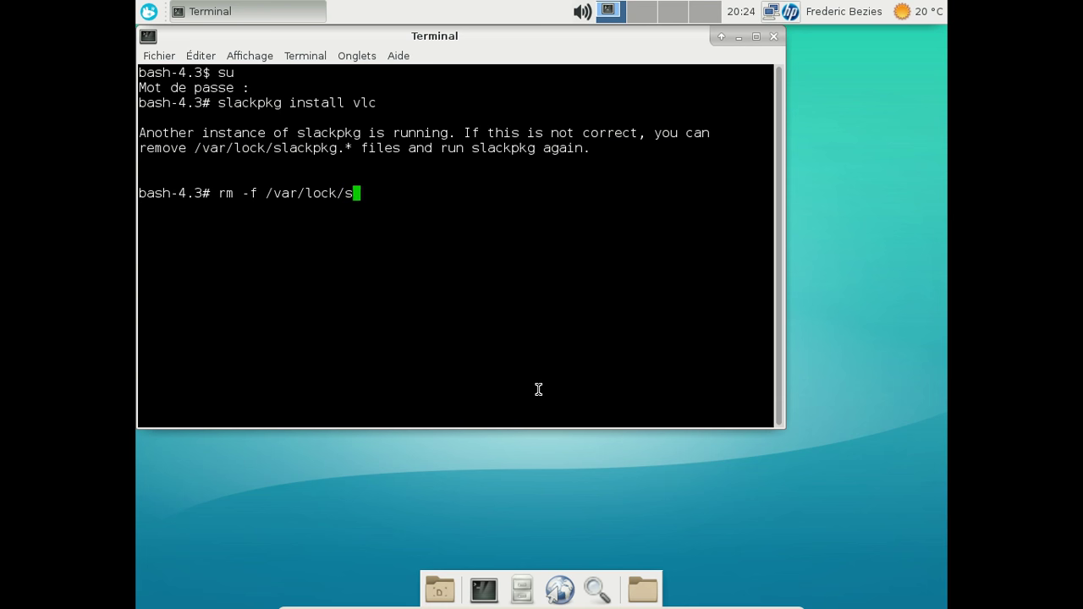
key("Tab")
key("Return")
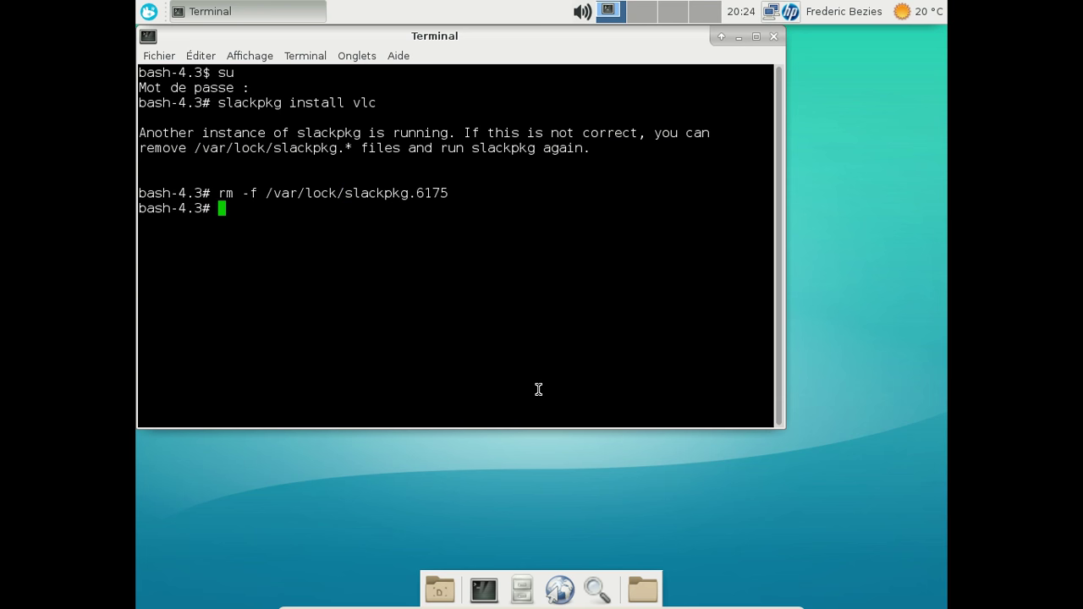
- Rerun slackpkg install vlc, accept both the npapi-vlc and vlc packages, and move the terminal clear of the desktop icons
key("Up")
key("Up")
key("Return")
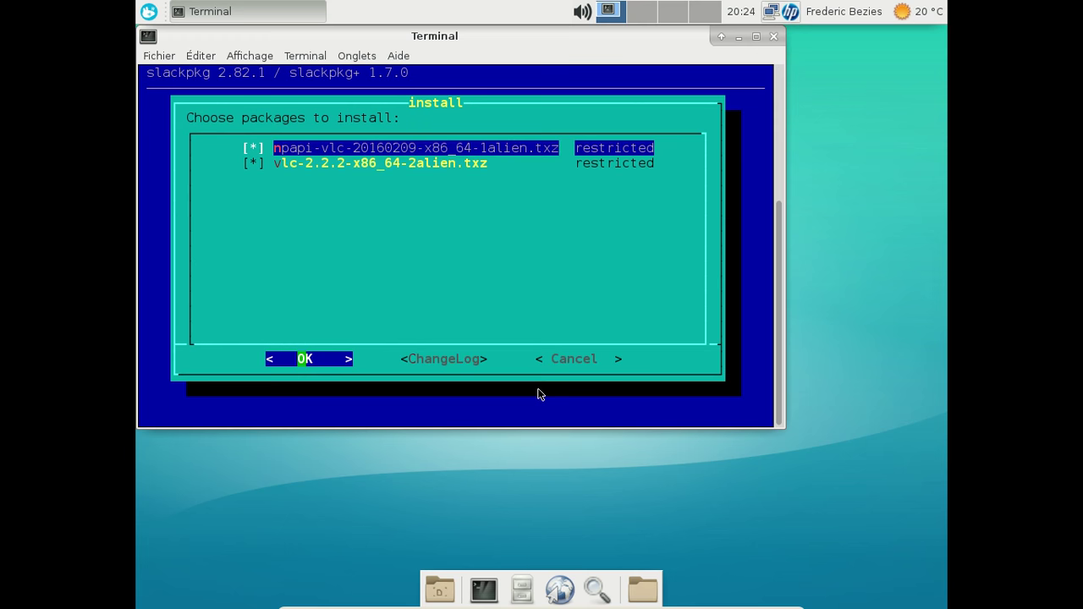
key("Return")
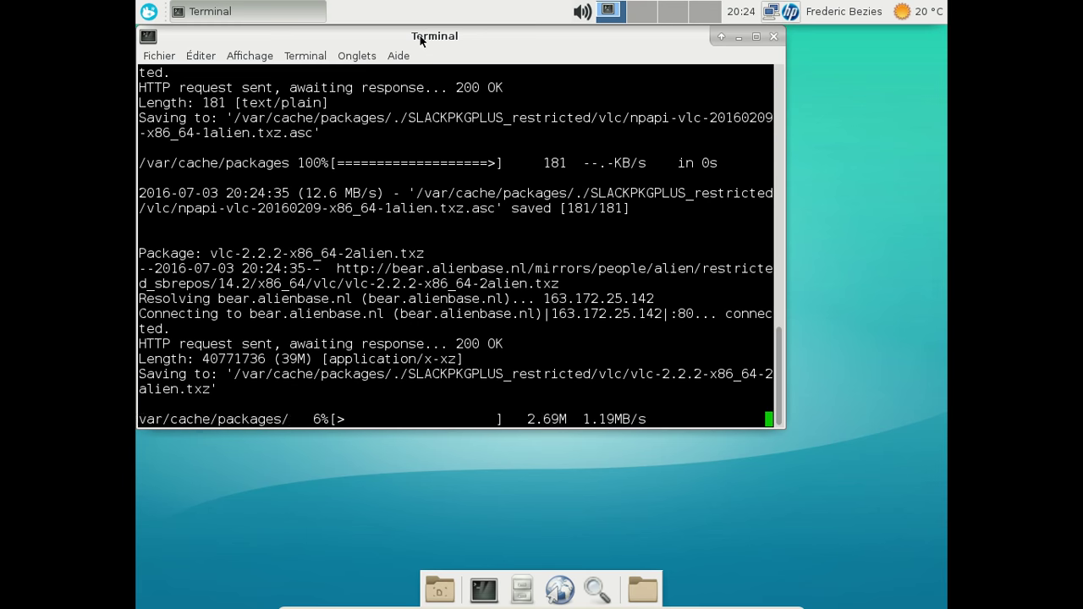
left_click_drag(420, 40, 582, 52)
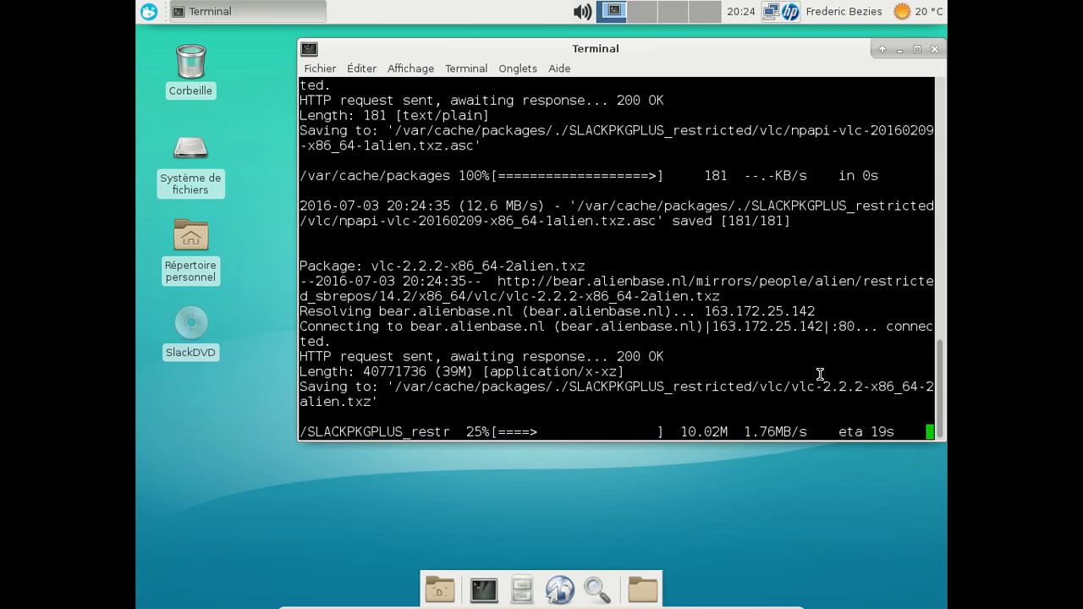
- Open the Bureau settings and examine the available wallpapers, menu options and icon options
left_click(153, 11)
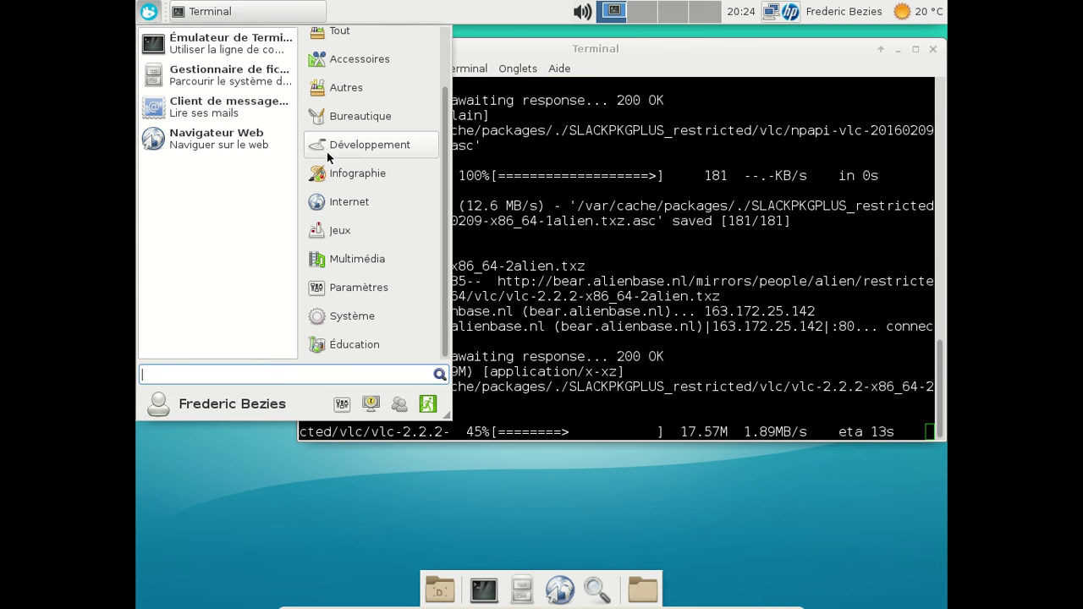
left_click(359, 255)
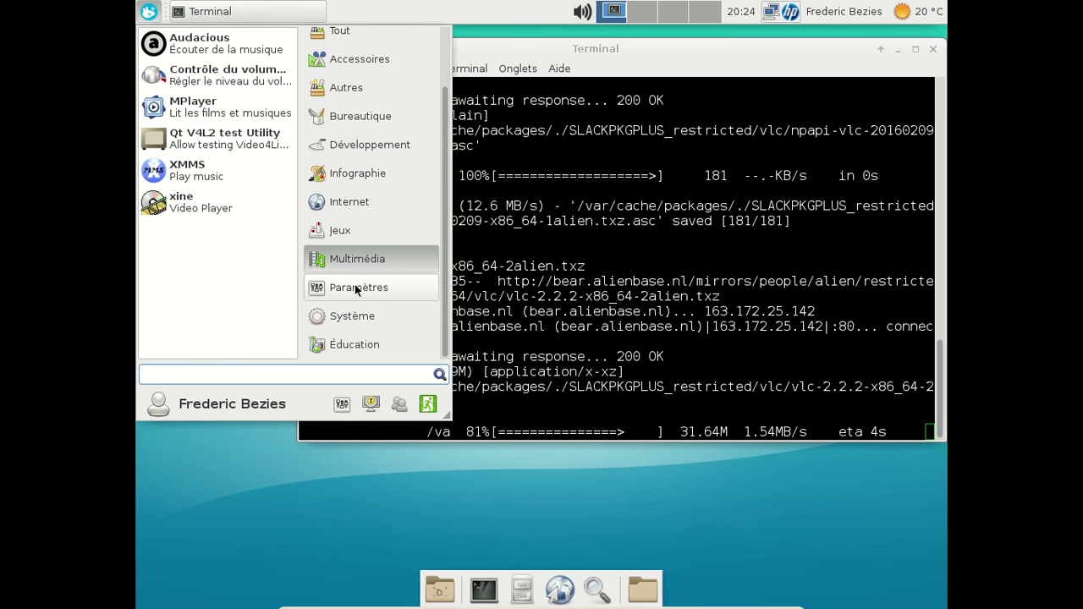
left_click(356, 289)
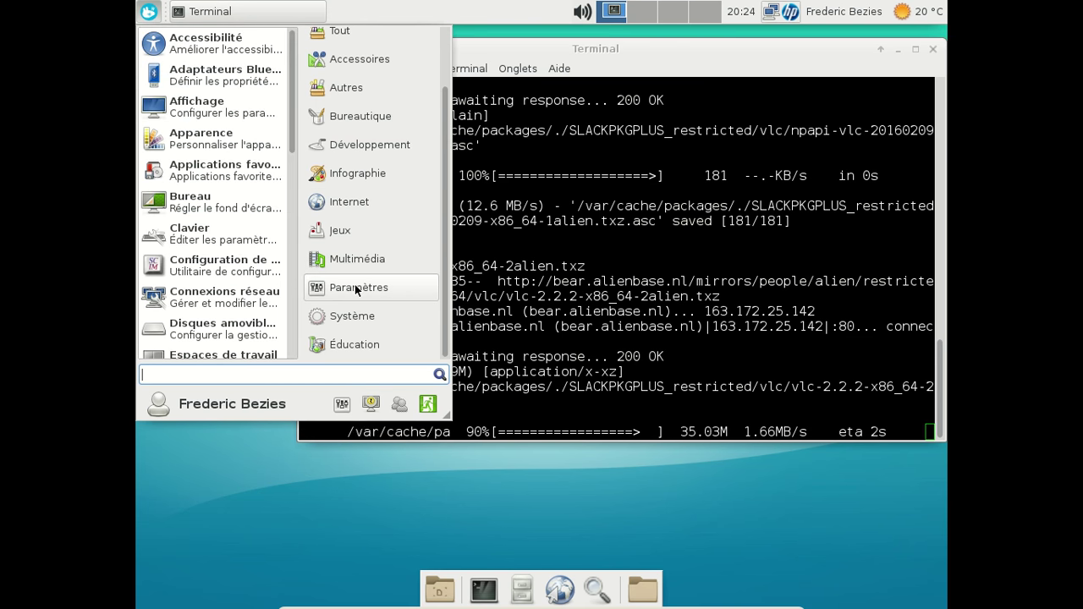
left_click(240, 205)
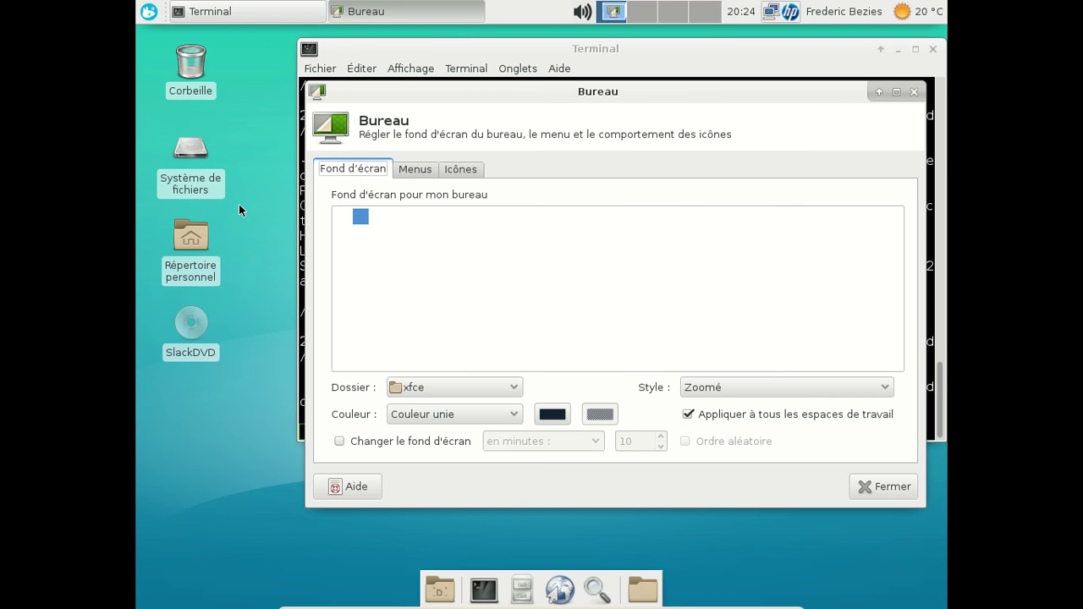
left_click(430, 174)
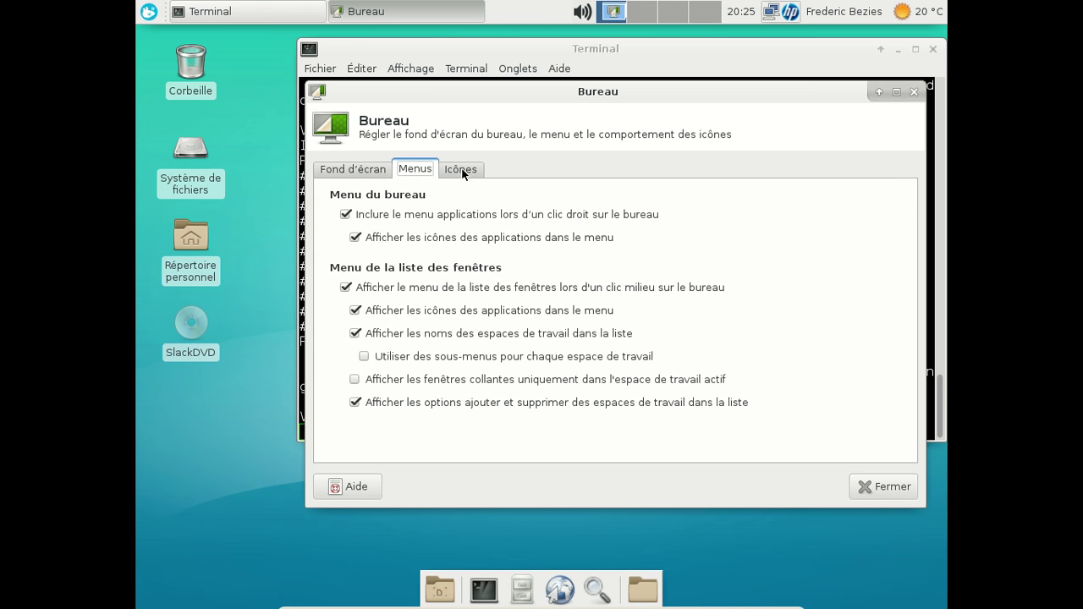
left_click(462, 169)
left_click(402, 172)
left_click(358, 170)
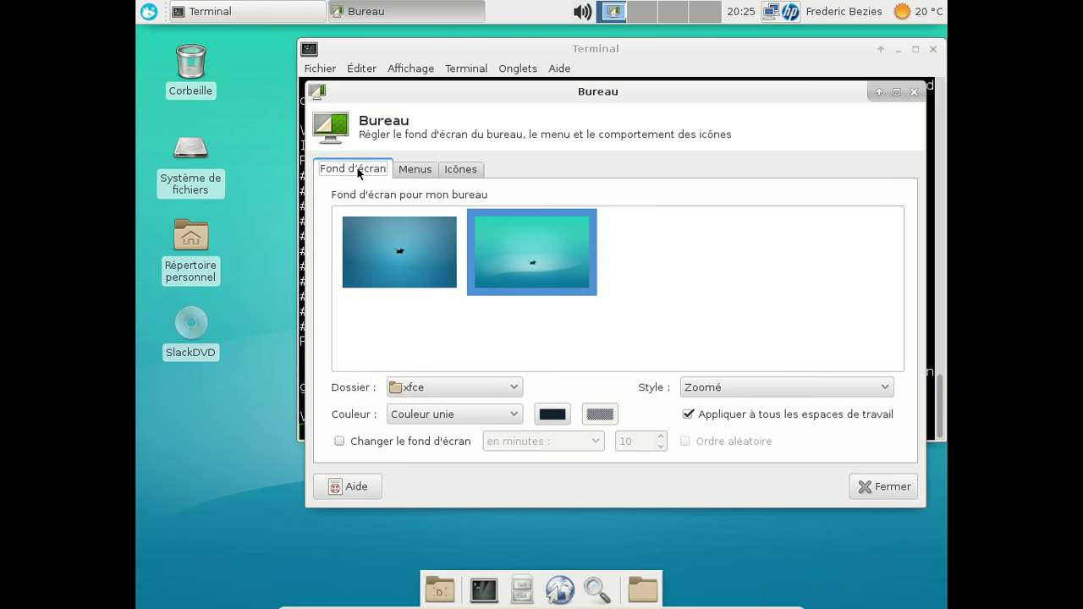
left_click(914, 93)
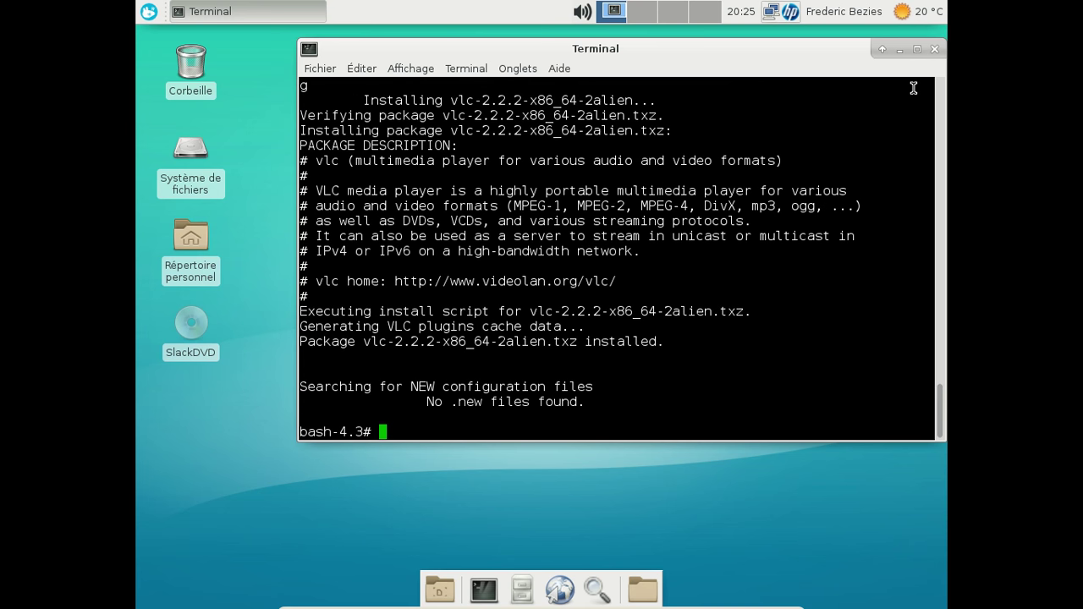
- Search the slackpkg package list for wallpaper packages with slackpkg search wallpaper
key("Up")
key("BackSpace")
key("BackSpace")
key("BackSpace")
key("BackSpace")
key("BackSpace")
key("BackSpace")
key("BackSpace")
key("BackSpace")
key("BackSpace")
key("BackSpace")
key("BackSpace")
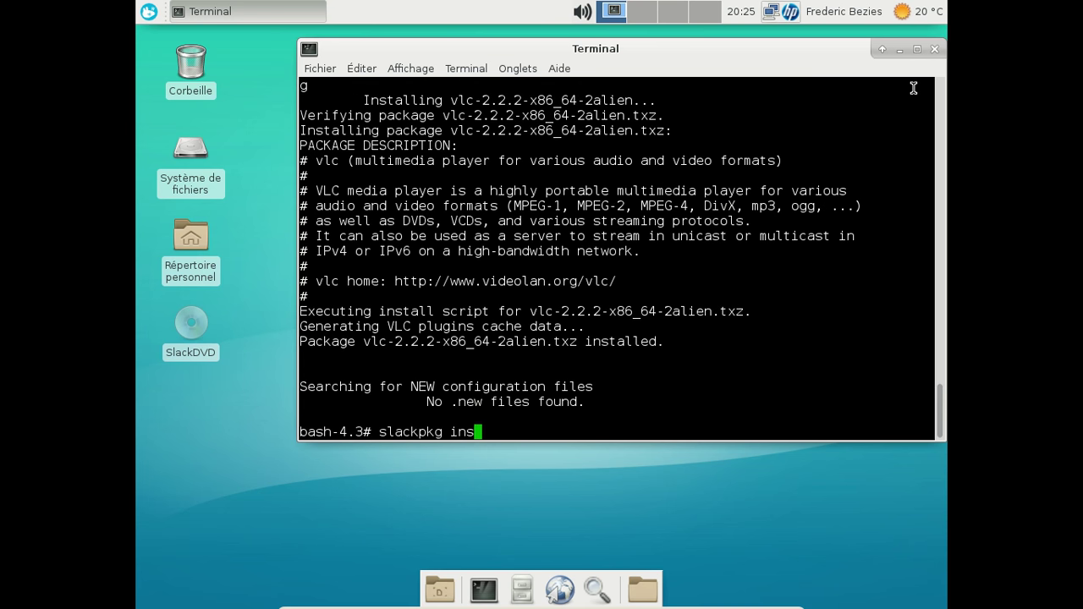
type("search wallpaper")
key("Return")
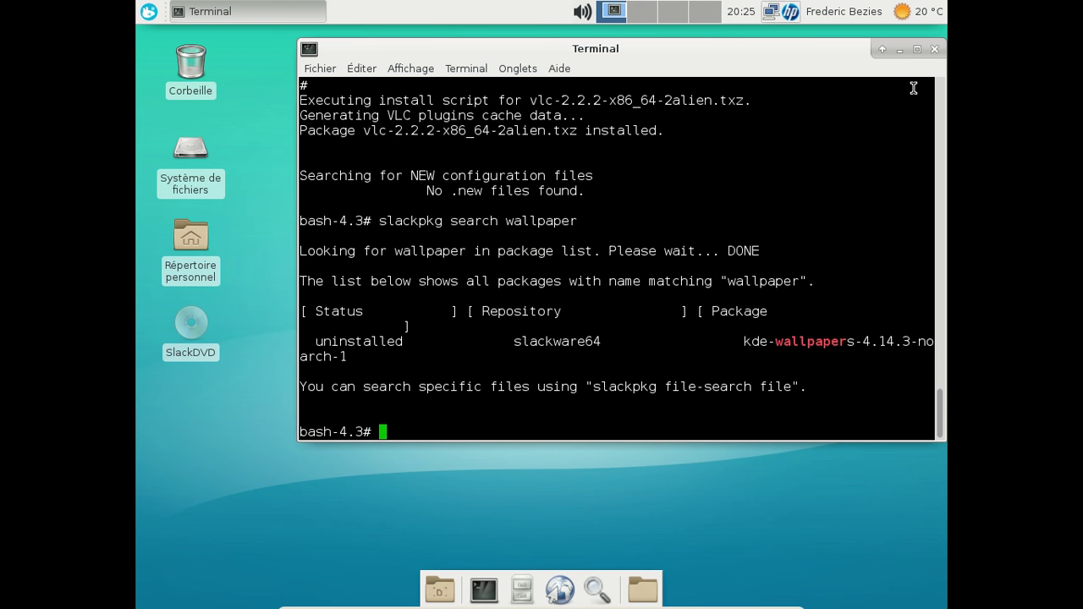
- Install the kde-wallpapers package with slackpkg and confirm the package selection
type("slackpkg install kde")
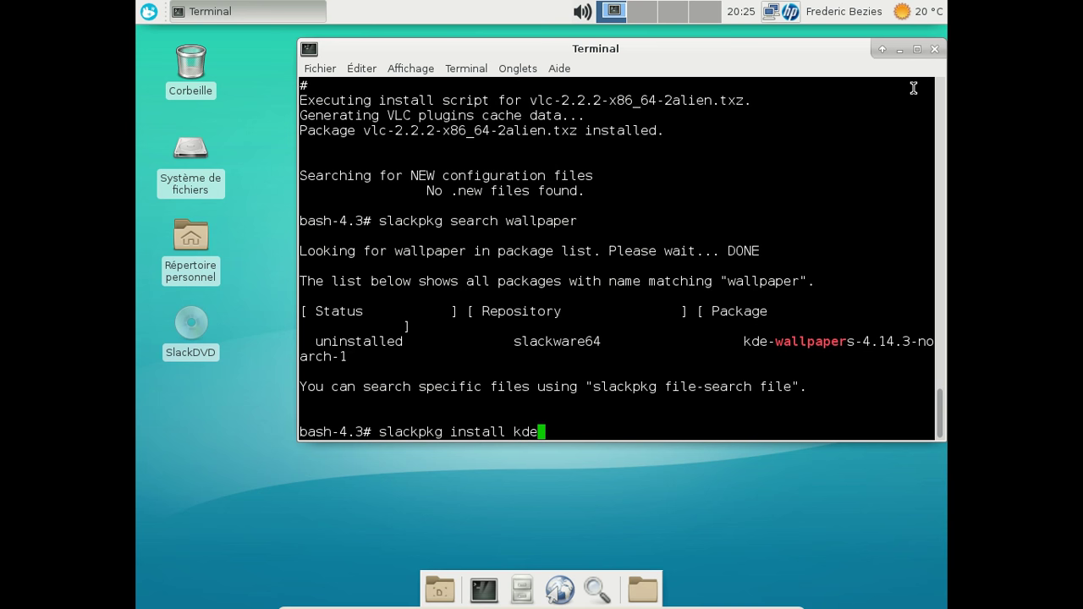
type("-wallpapers")
key("Return")
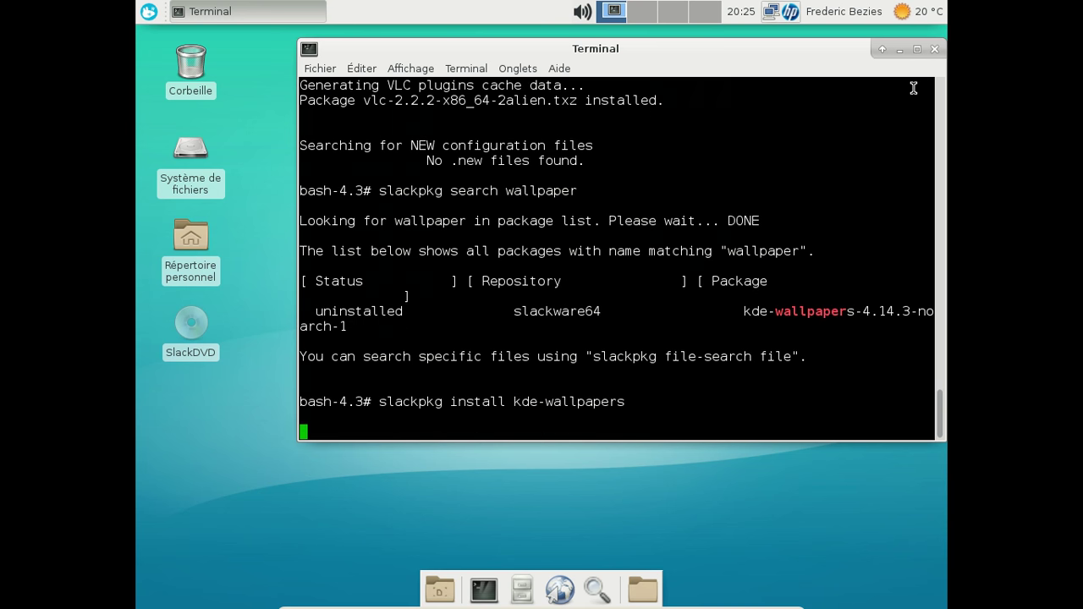
key("Return")
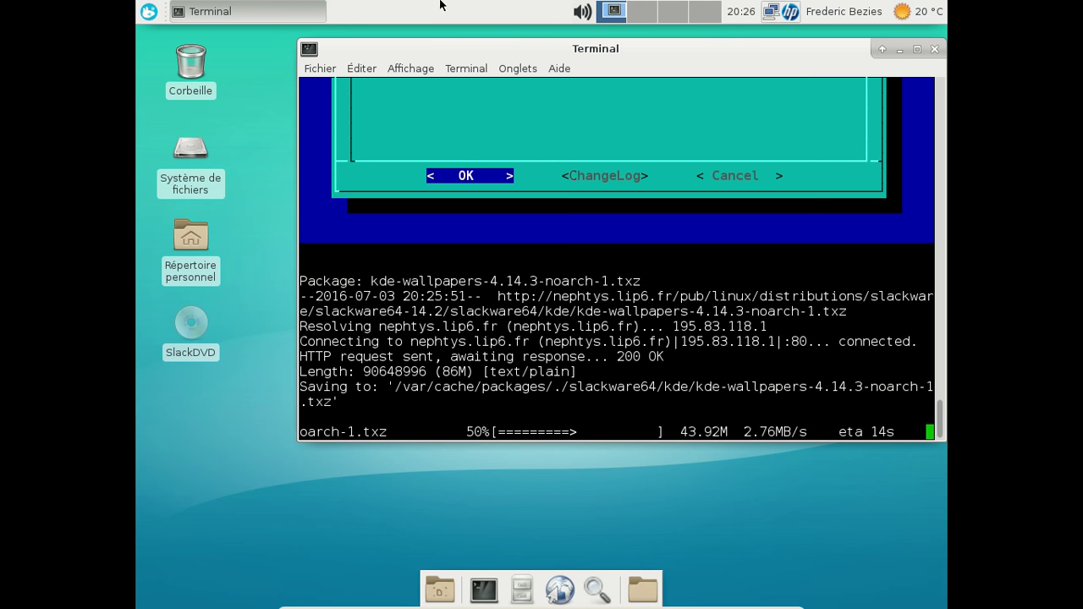
- Launch the VLC media player from the multimedia applications and accept its privacy policy with metadata network access allowed
left_click(150, 11)
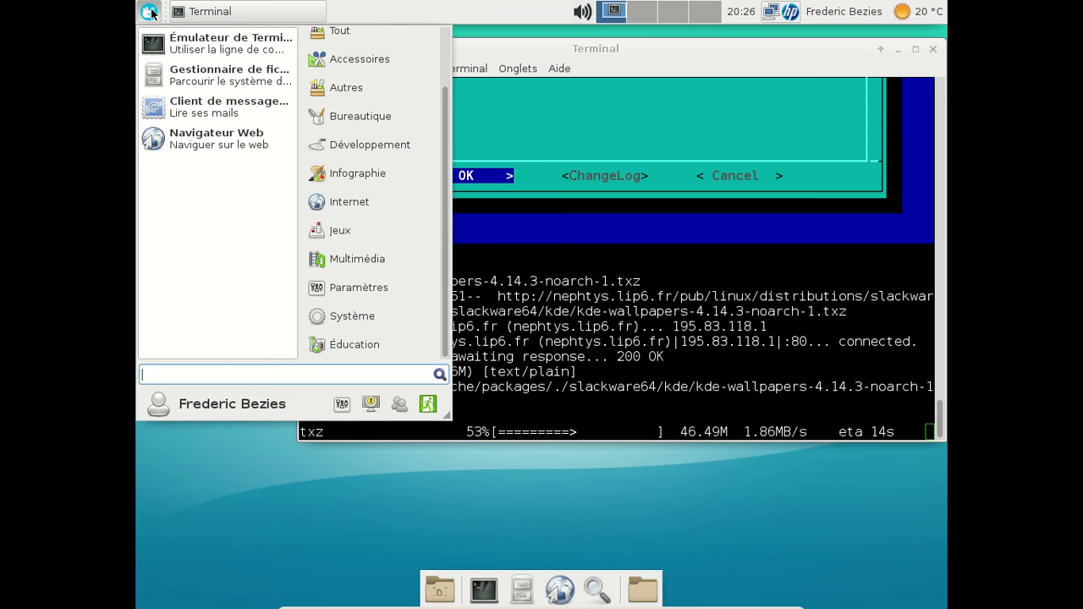
left_click(388, 256)
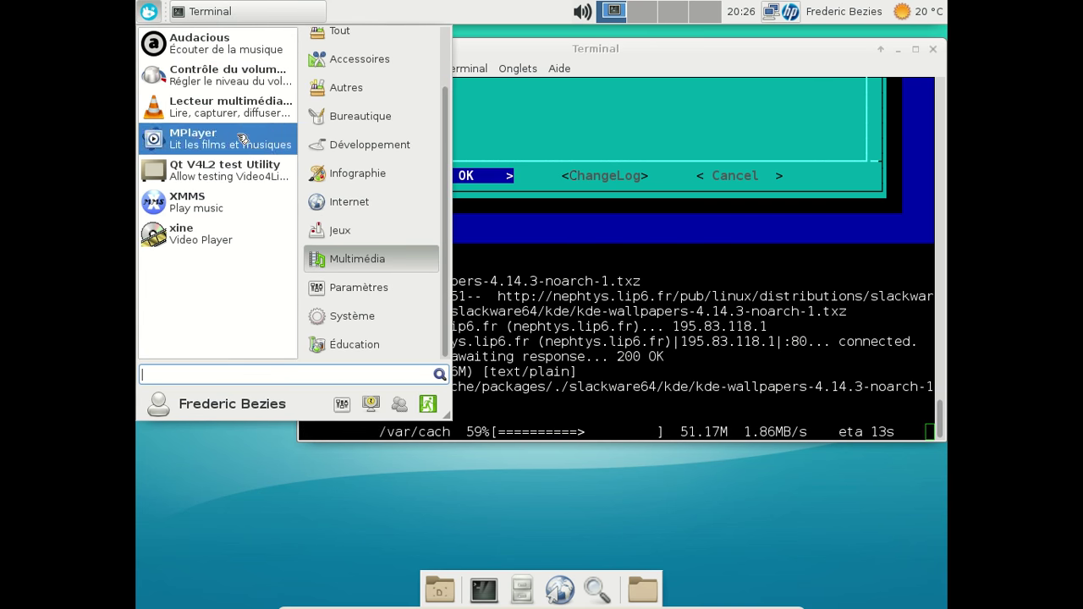
left_click(217, 108)
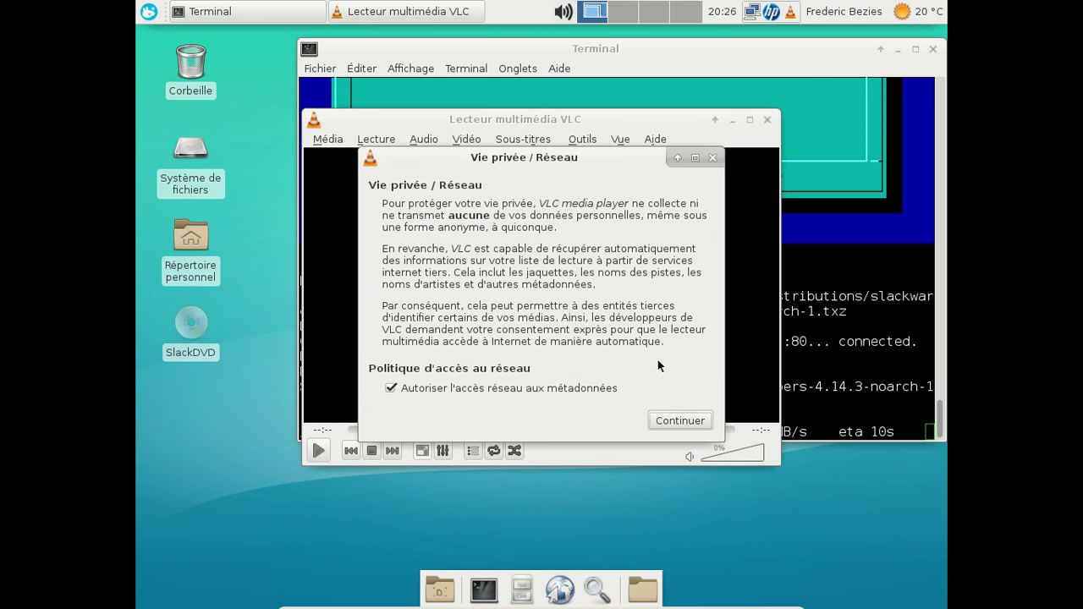
left_click(681, 420)
- Check VLC's version in its About information, and close the player
left_click(653, 140)
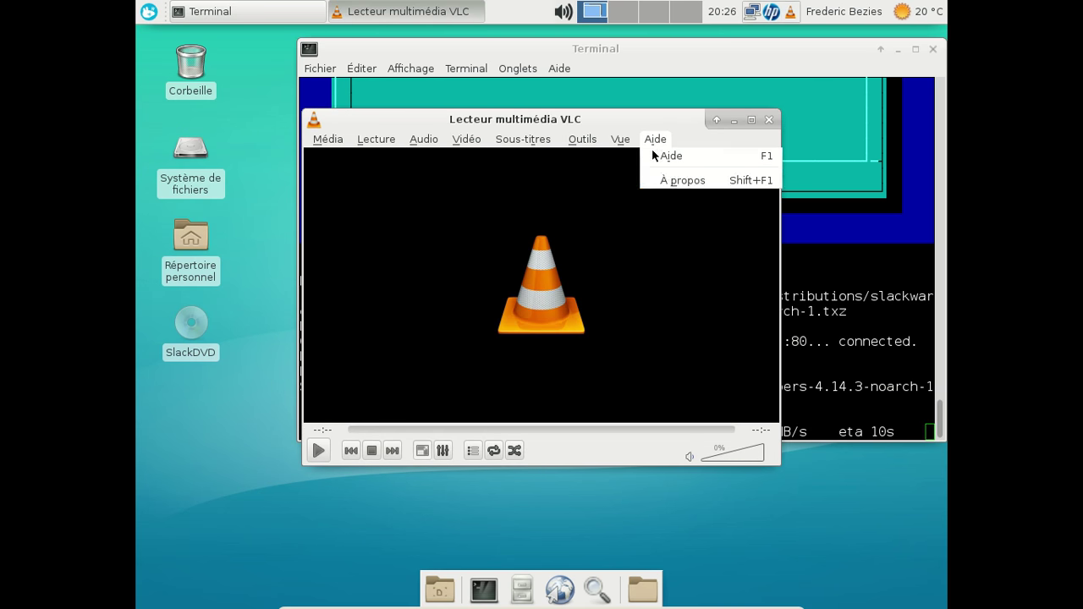
left_click(661, 179)
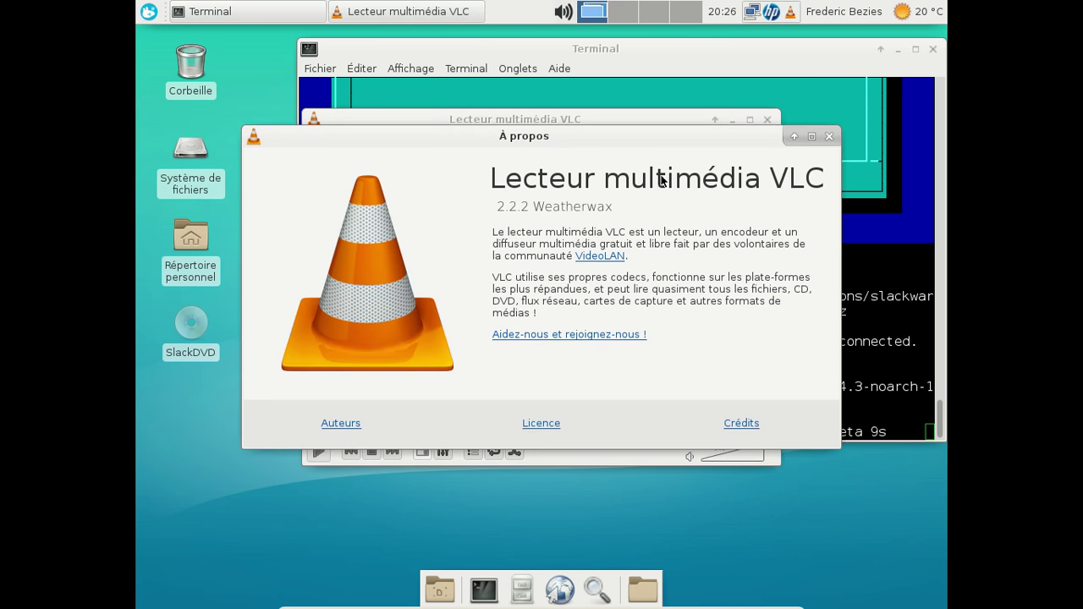
left_click(829, 136)
left_click(767, 120)
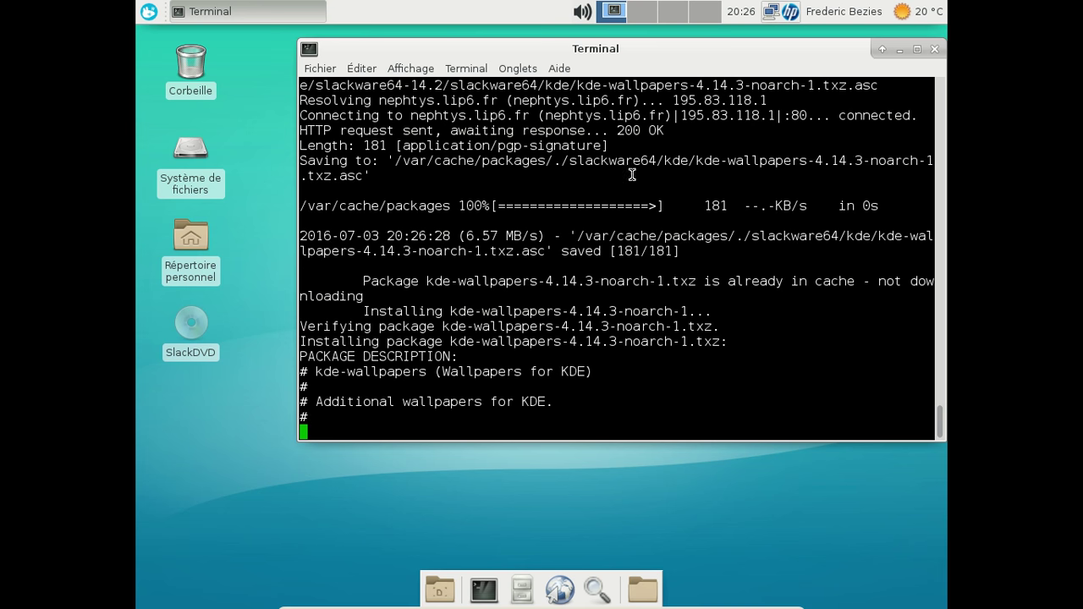
- Open the desktop settings and set the wallpaper folder to backgrounds
right_click(259, 146)
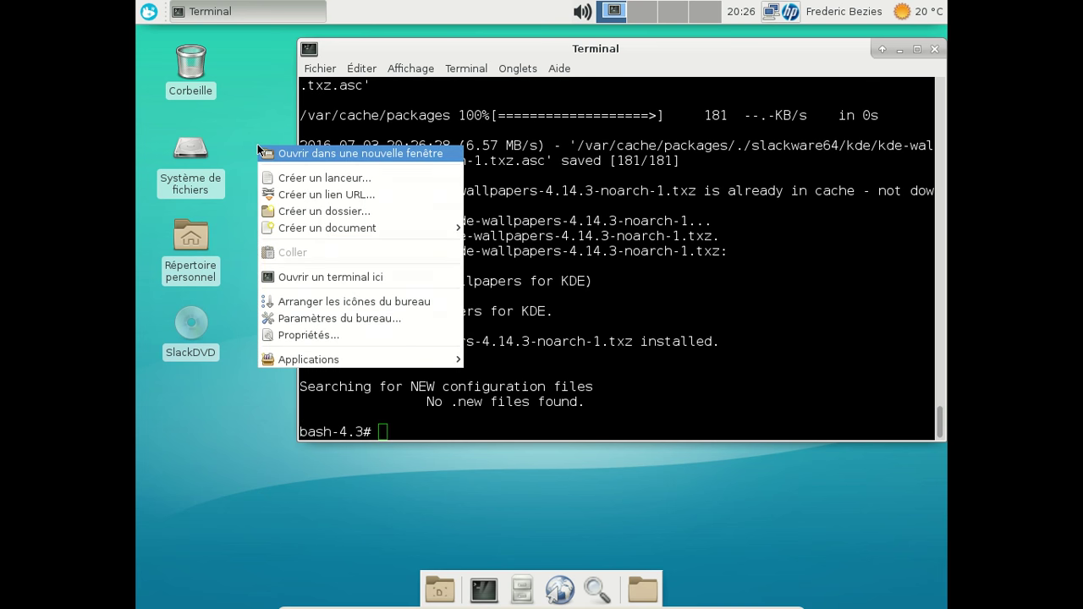
left_click(338, 313)
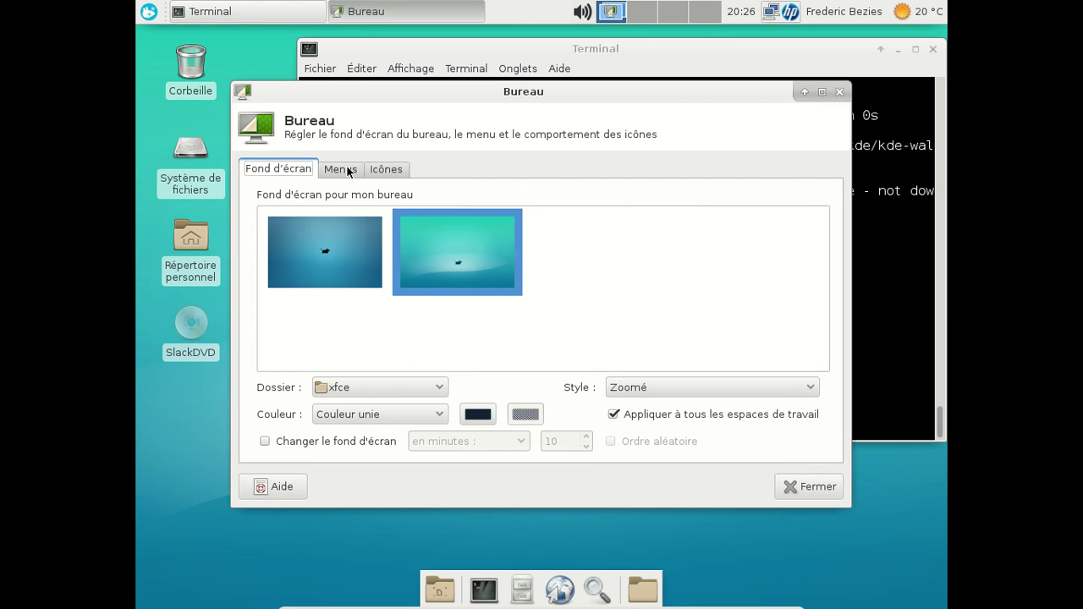
left_click(348, 171)
left_click(279, 171)
left_click(406, 386)
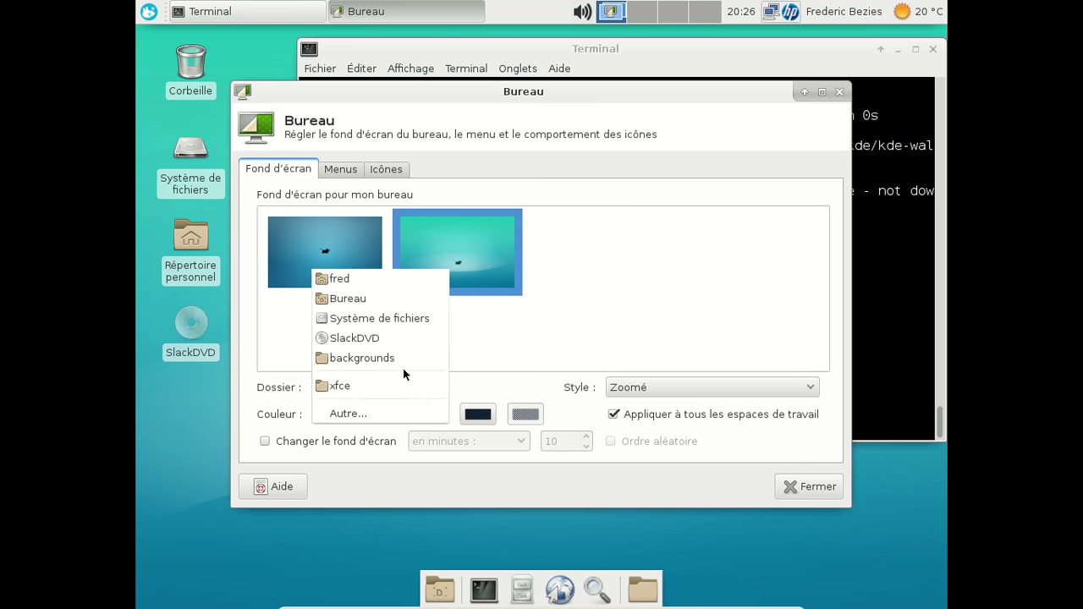
left_click(401, 360)
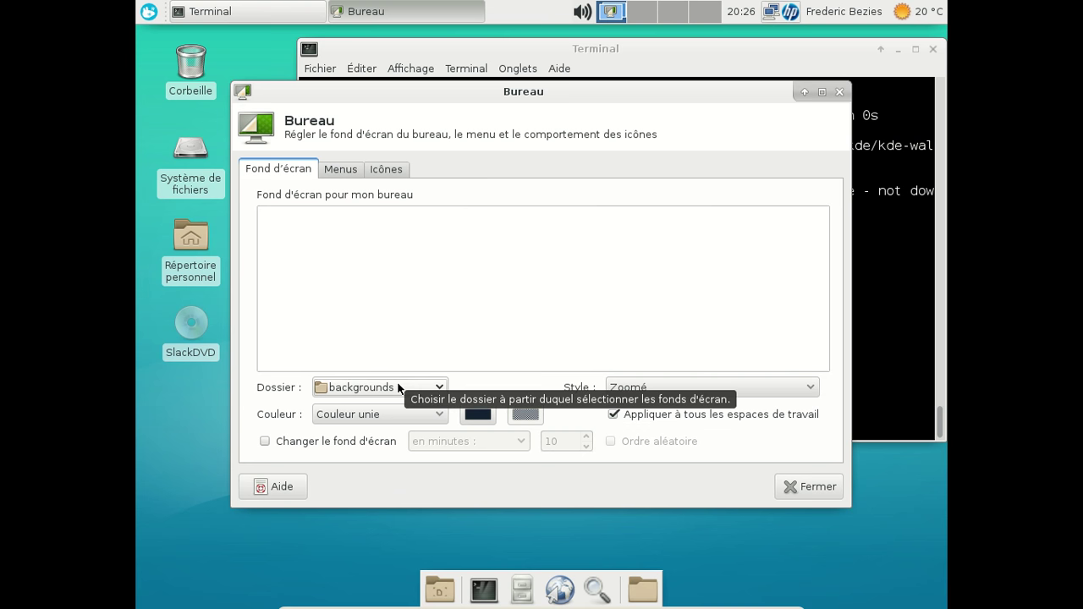
- Open the chooser for another wallpaper folder and look through the folders in /usr/share
left_click(399, 387)
left_click(371, 435)
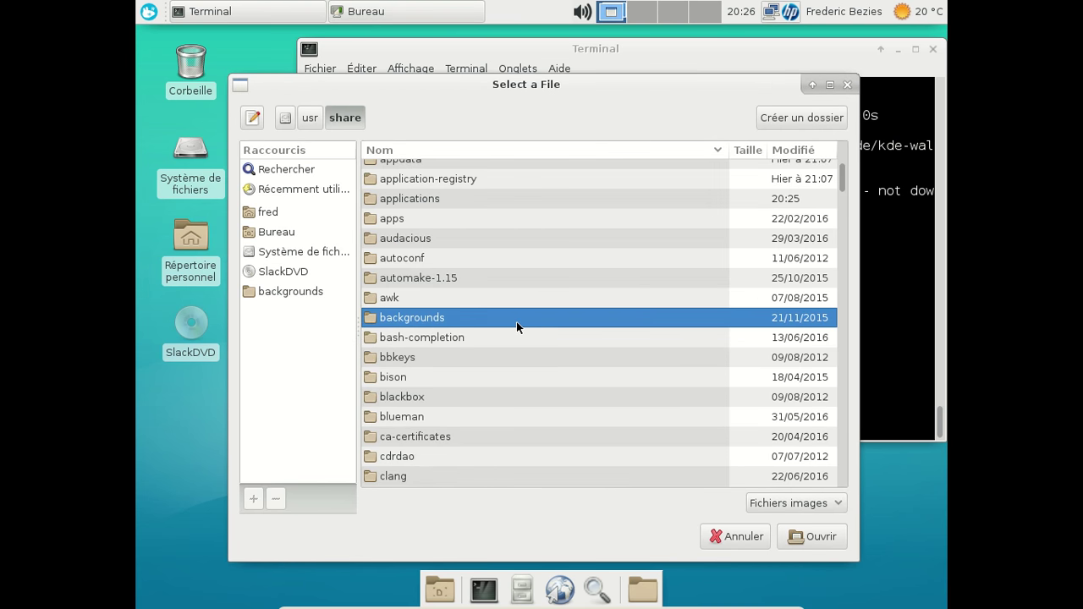
scroll(516, 322, "down", 5)
- Try to query the wallpaper package in the terminal with slackpkg kde-wallpapers
left_click(905, 298)
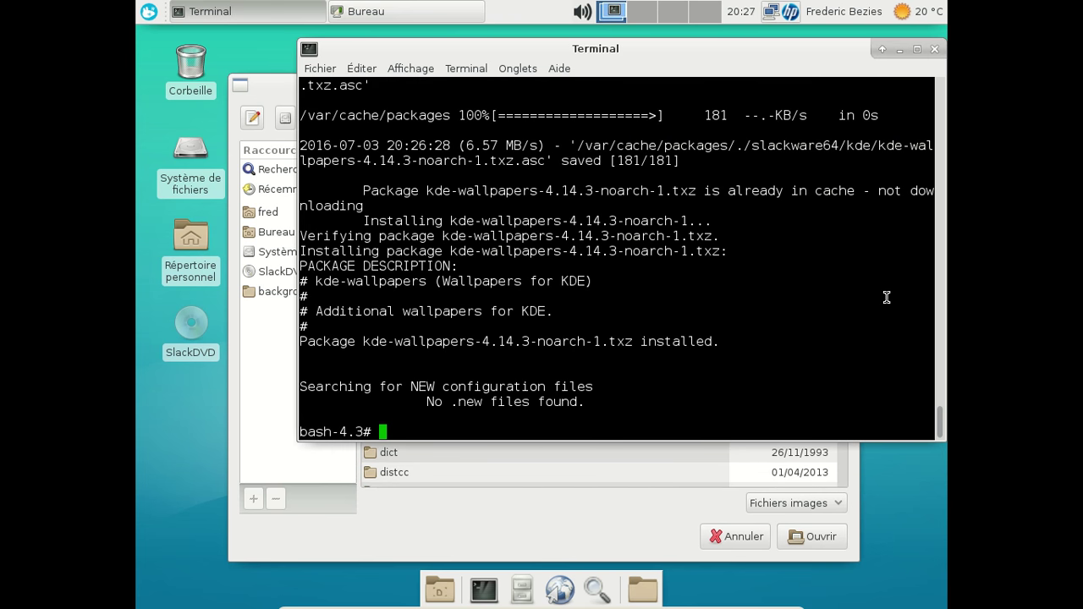
type("salck")
key("BackSpace")
key("BackSpace")
key("BackSpace")
key("BackSpace")
type("lackpkg kde-wallpapers")
key("Return")
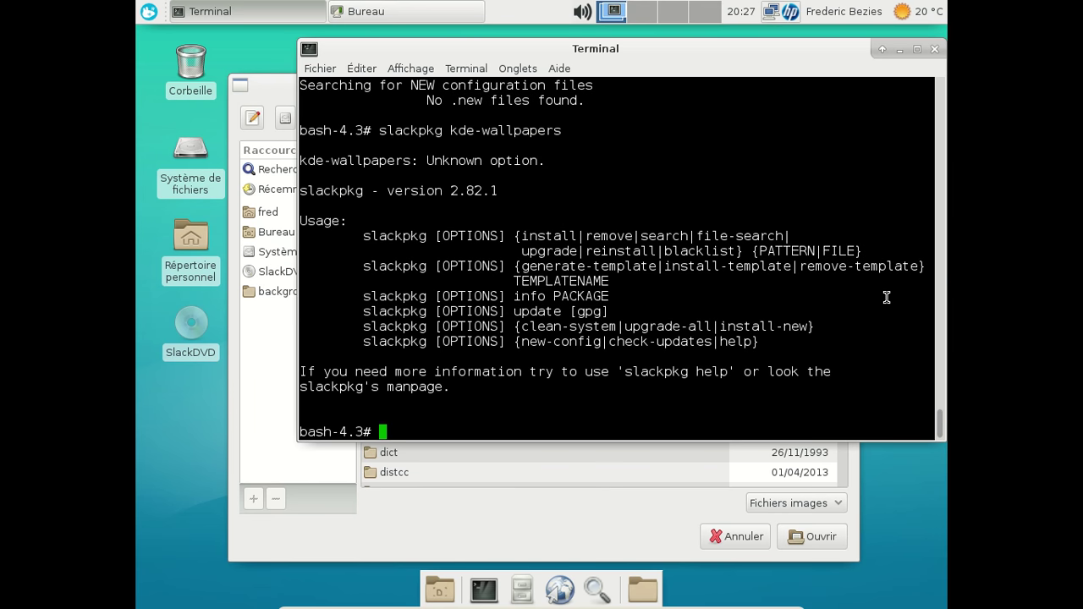
- Display the wallpaper package's details by running slackpkg info kde-wallpapers in the terminal
key("Up")
key("Left")
key("Left")
key("Left")
key("Left")
key("Left")
key("Left")
key("Left")
key("Left")
key("Left")
key("Left")
key("Left")
key("Left")
key("Left")
key("Left")
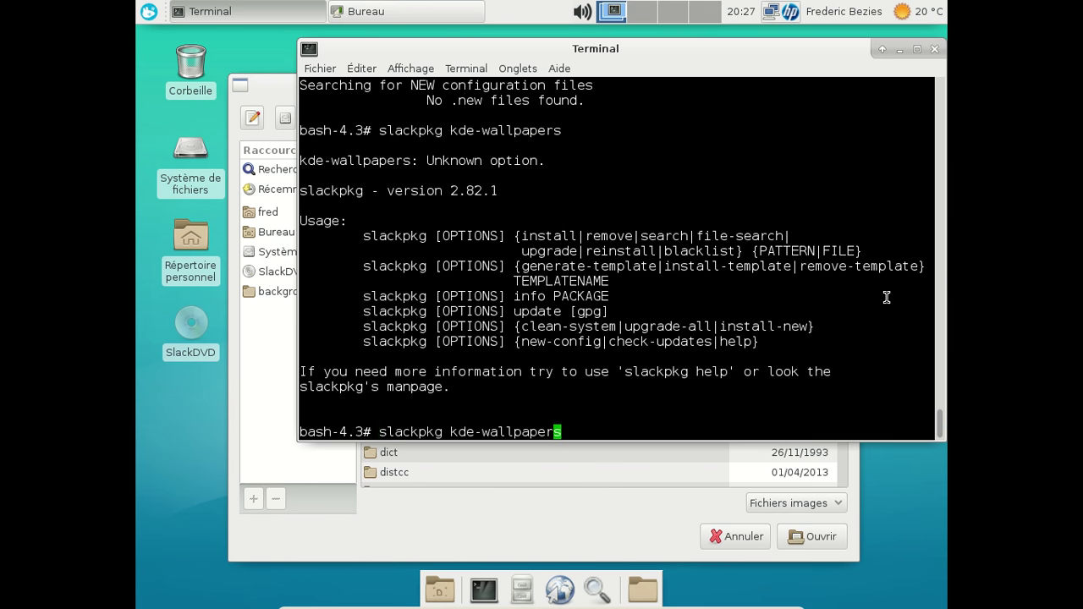
key("Left")
type("info")
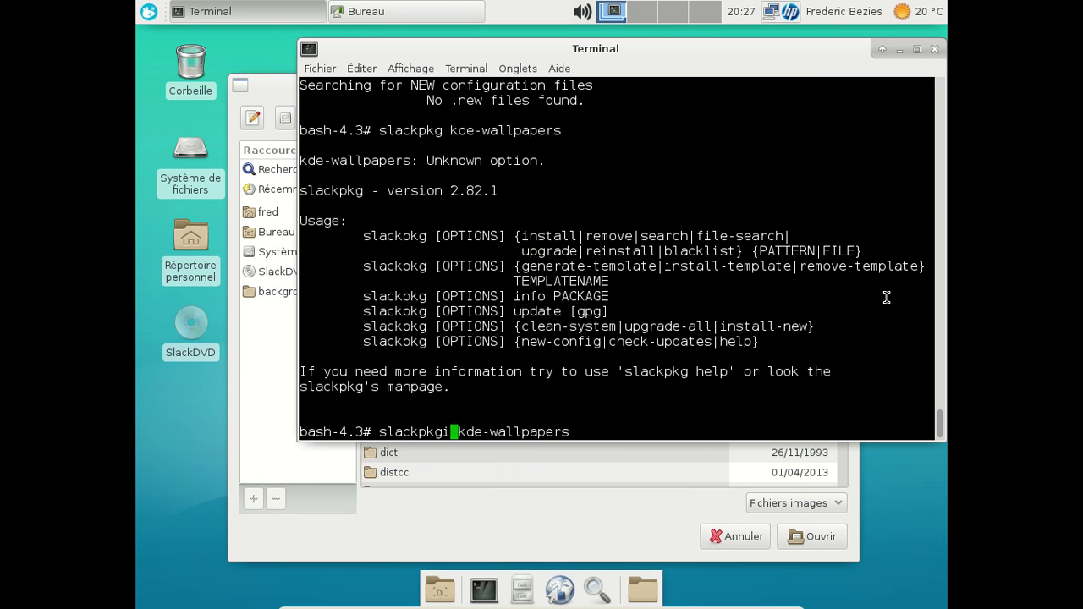
key("Left")
key("Left")
key("Left")
key("Left")
key("Return")
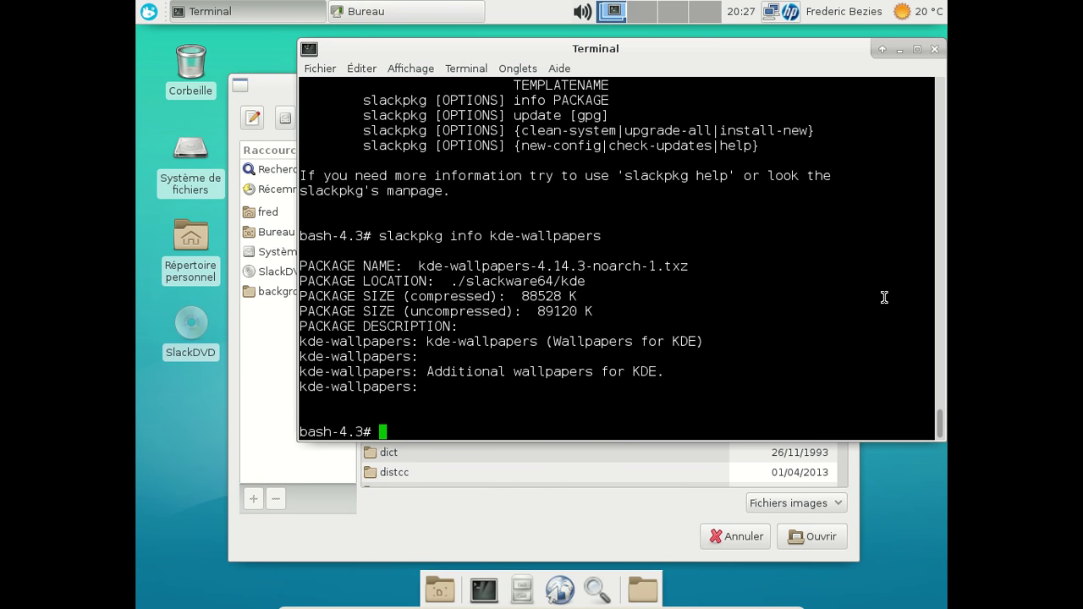
scroll(885, 297, "up", 3)
- Return to the folder chooser and browse from /usr/share into kde4/services/ScreenSavers for the KDE wallpapers
left_click(268, 380)
left_click(303, 292)
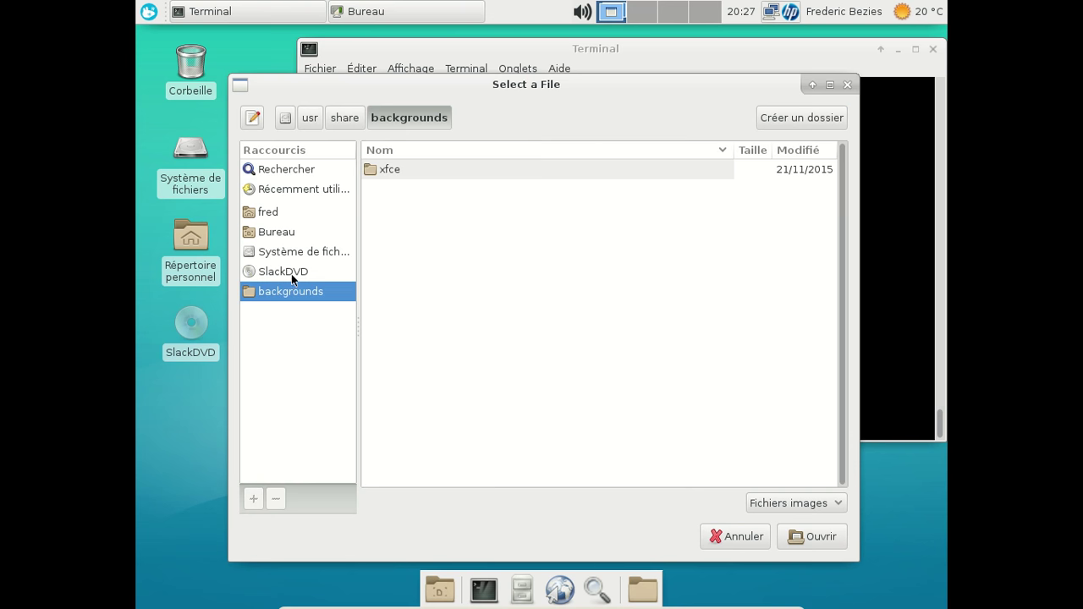
left_click(352, 122)
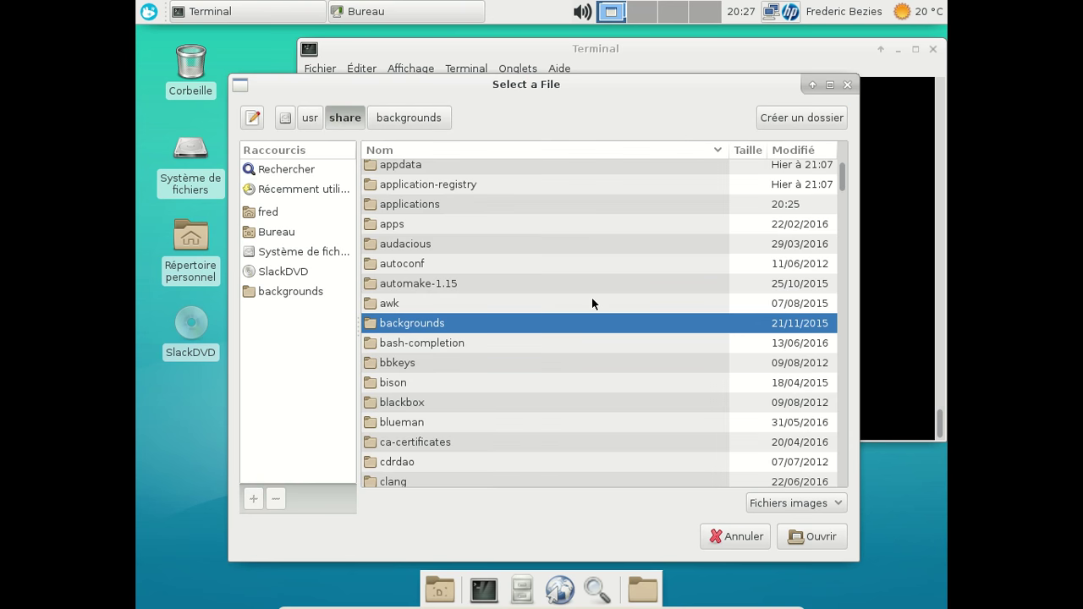
scroll(592, 300, "down", 5)
scroll(592, 298, "down", 10)
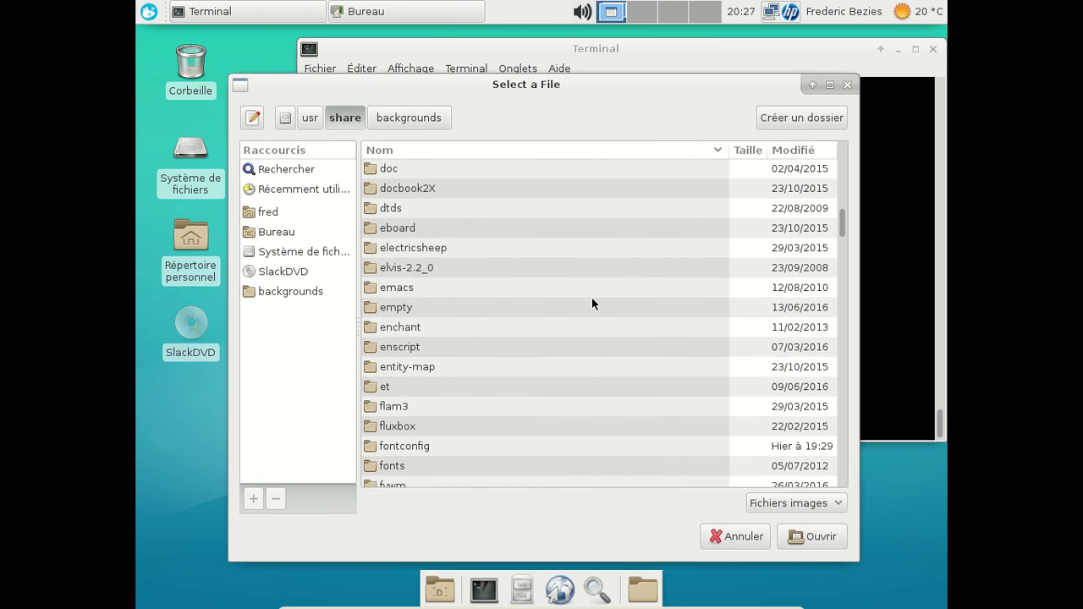
scroll(591, 304, "down", 12)
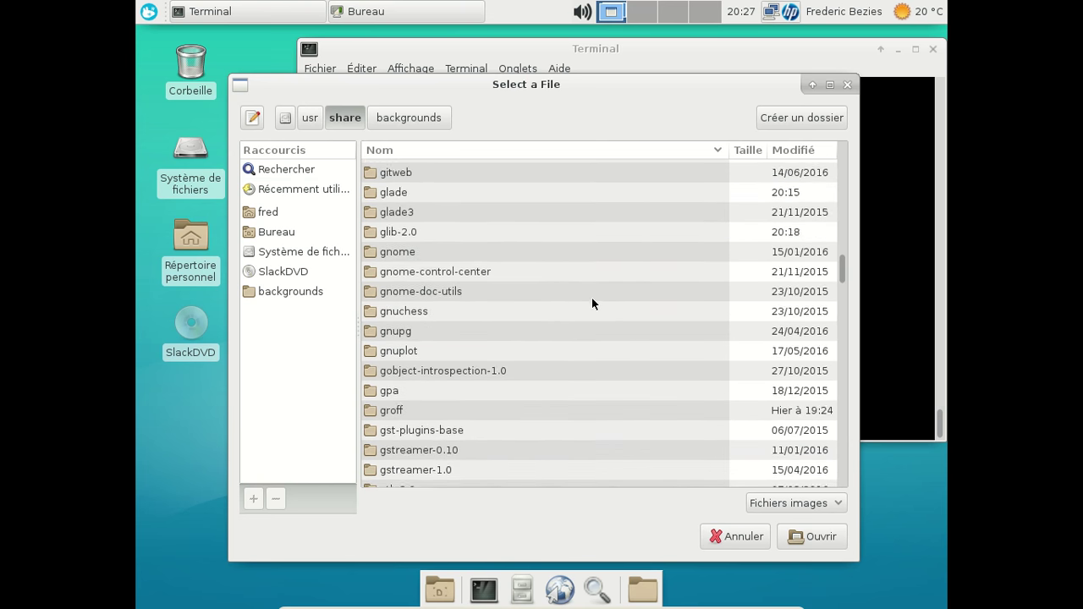
scroll(592, 303, "down", 3)
scroll(593, 304, "down", 3)
double_click(464, 331)
double_click(404, 169)
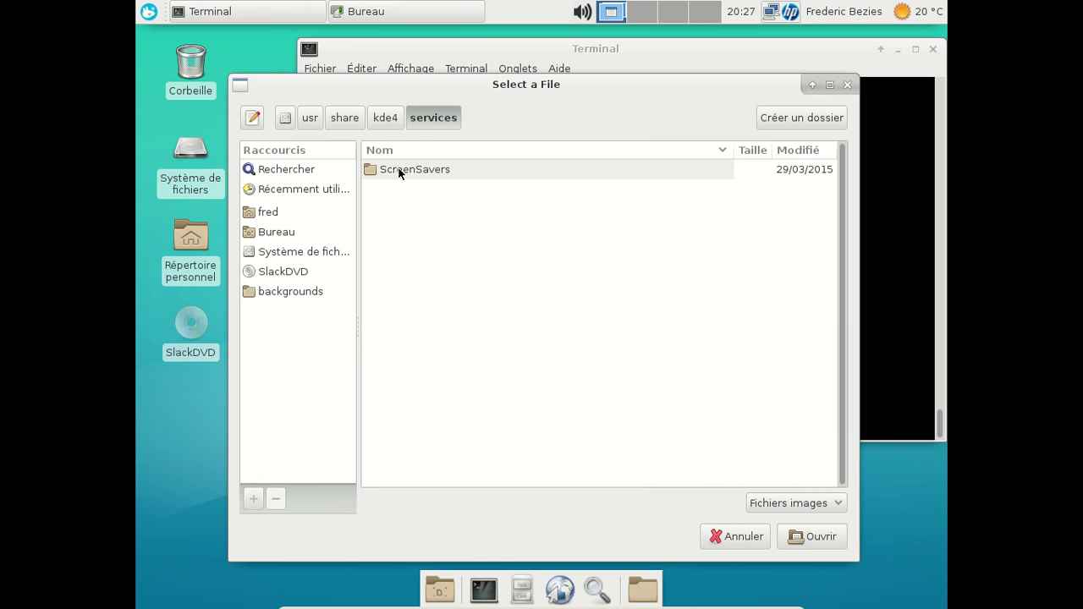
double_click(405, 165)
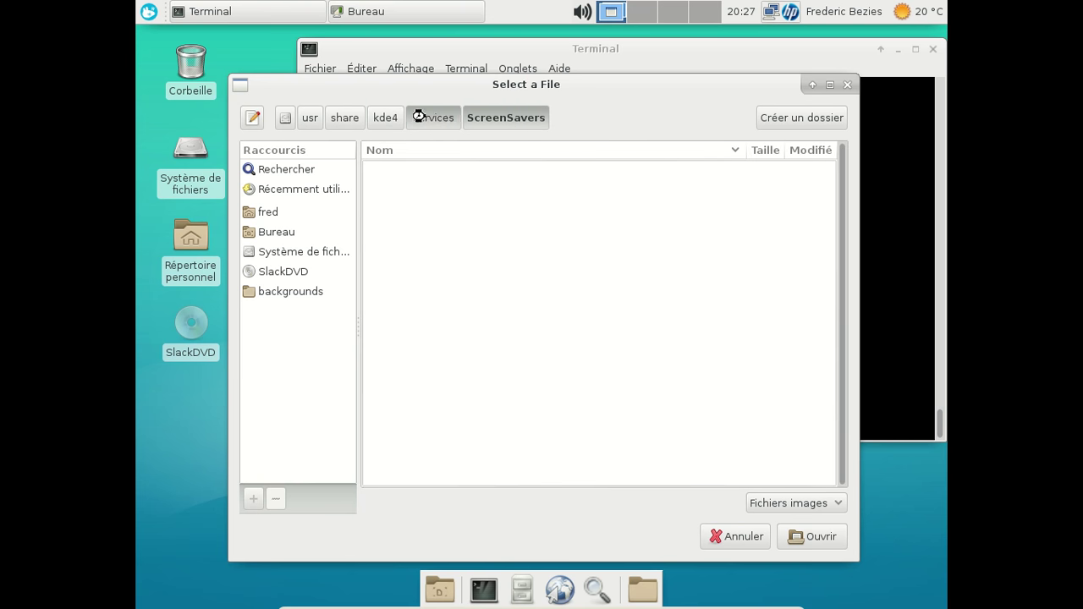
- Go back up to /usr/share and examine its whole folder list for a wallpaper folder
left_click(427, 117)
left_click(386, 117)
key("alt+Up")
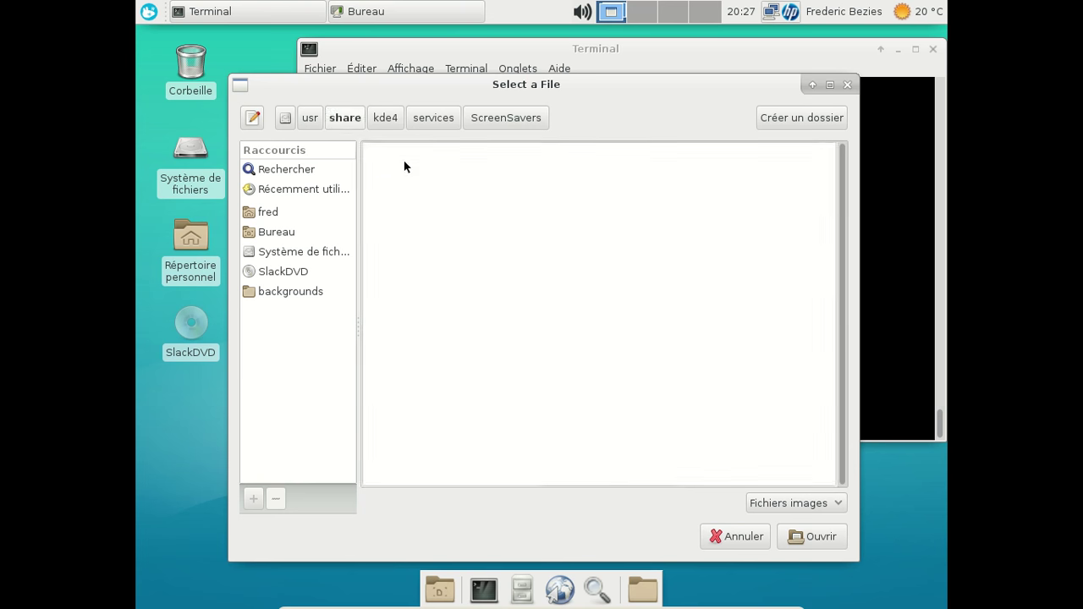
scroll(849, 364, "down", 3)
scroll(848, 364, "down", 5)
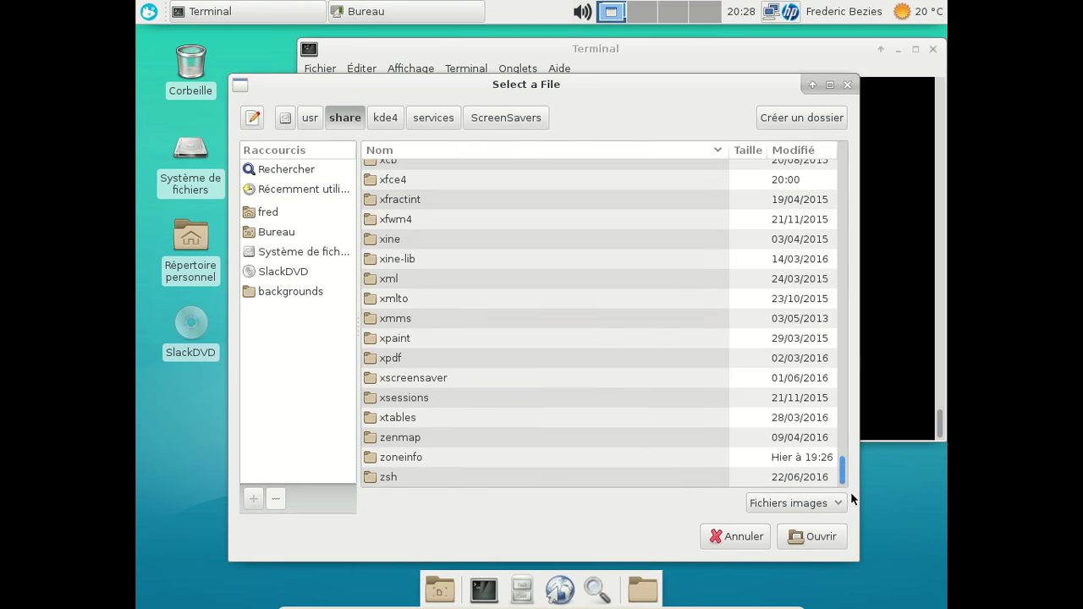
scroll(500, 361, "down", 3)
scroll(500, 361, "up", 1)
scroll(500, 364, "up", 2)
scroll(499, 364, "down", 6)
scroll(499, 362, "up", 10)
scroll(500, 362, "up", 15)
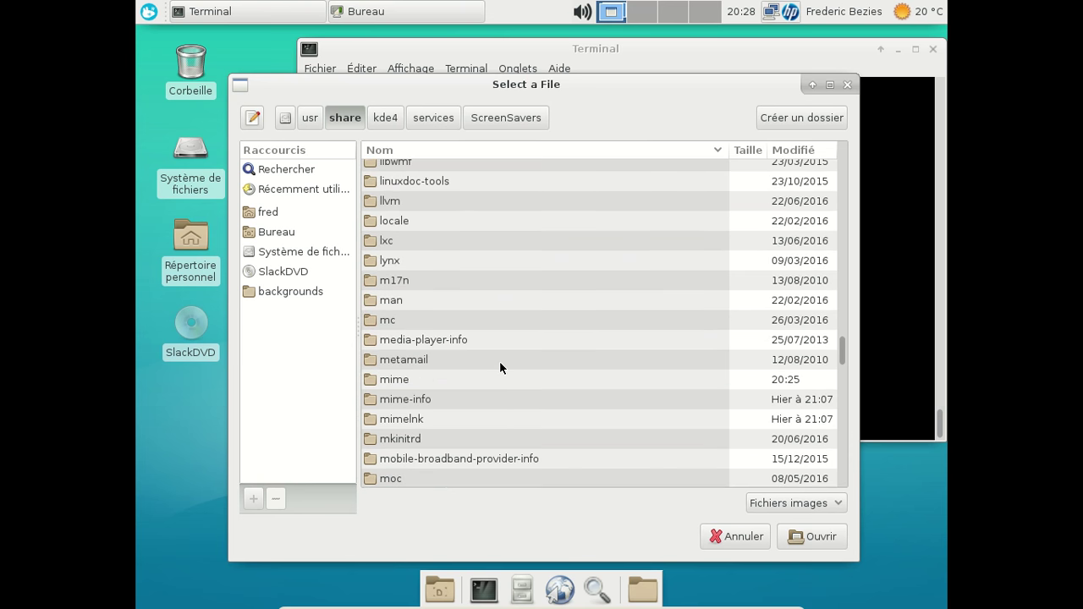
scroll(499, 360, "up", 10)
scroll(499, 361, "up", 10)
scroll(500, 361, "up", 10)
scroll(500, 361, "up", 10)
scroll(500, 361, "up", 5)
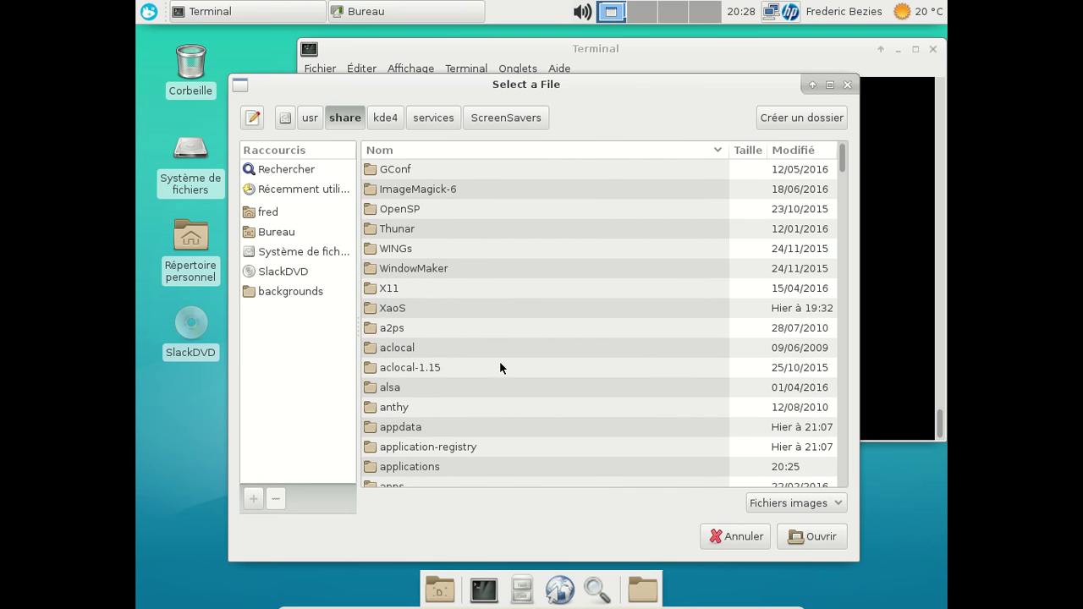
scroll(500, 362, "down", 5)
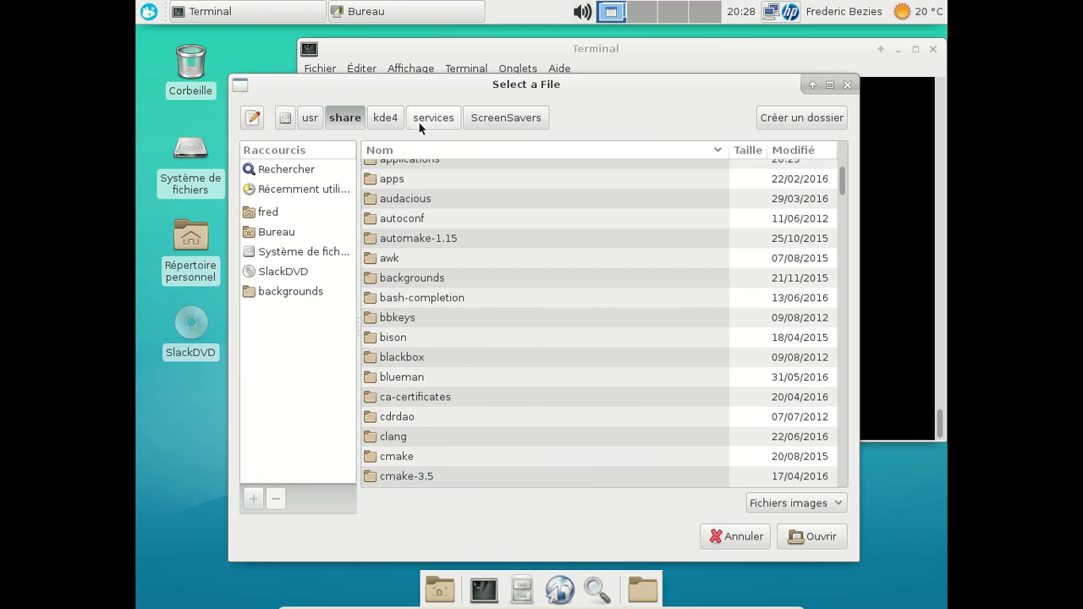
- Go up to /usr, reopen share and check the contents of its X11 folder
left_click(310, 118)
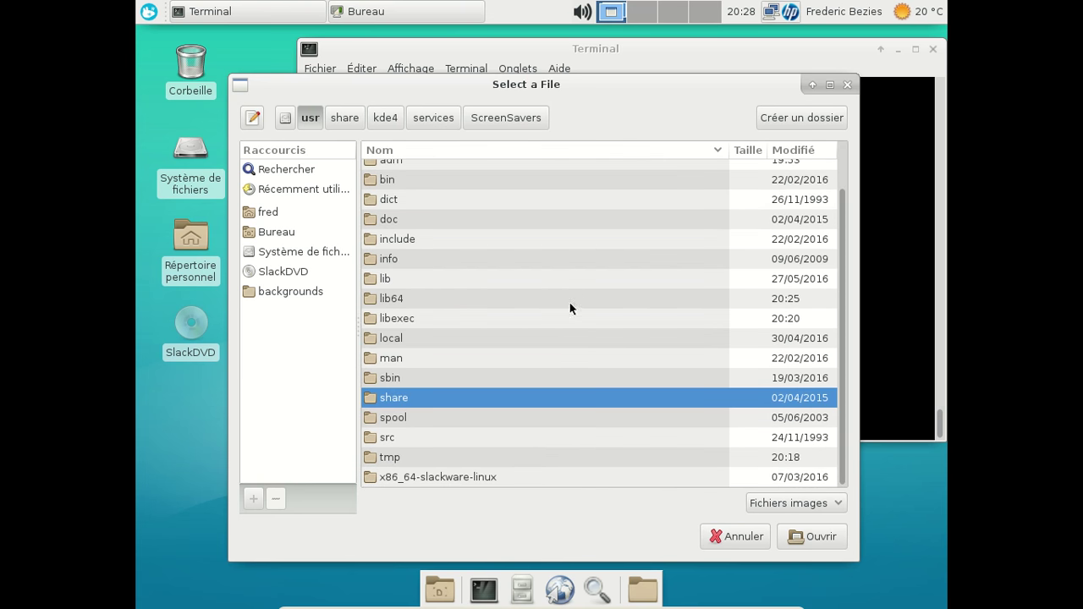
double_click(439, 398)
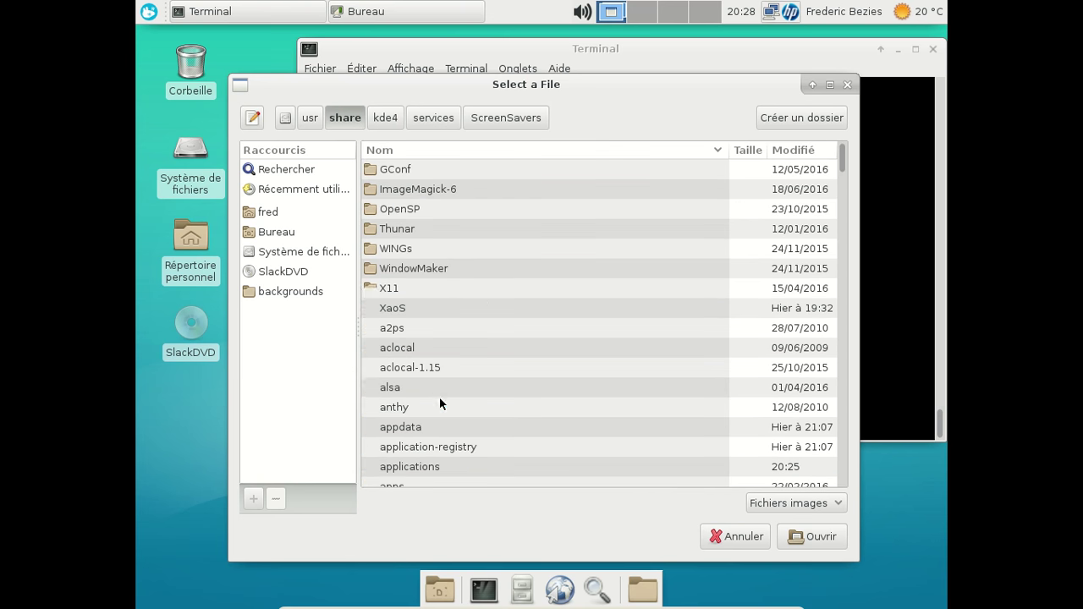
scroll(505, 292, "down", 1)
left_click(422, 247)
double_click(423, 247)
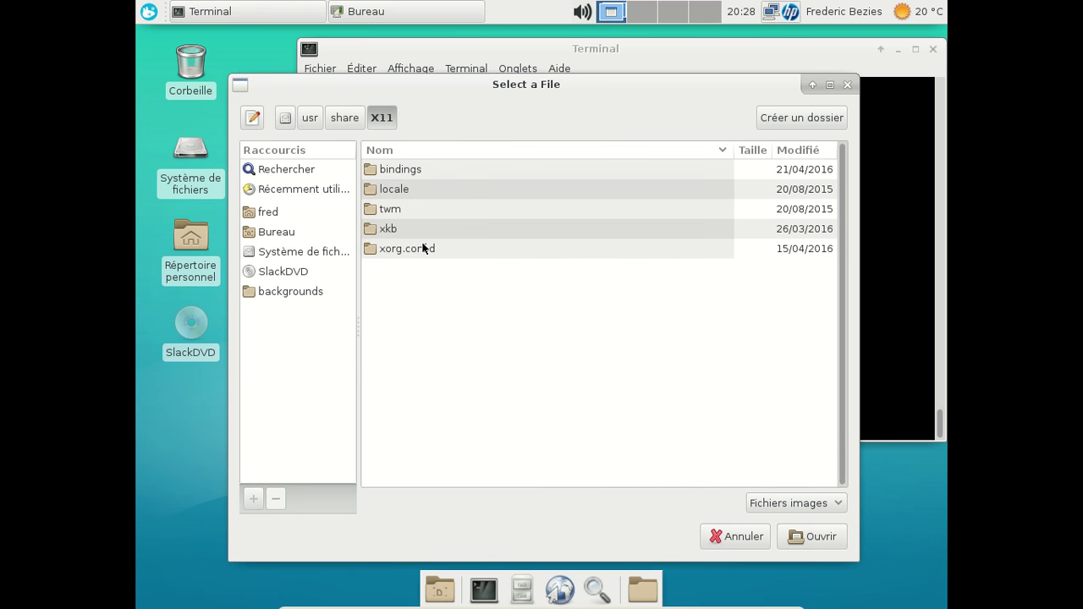
- Return to /usr/share and check the backgrounds folder and its xfce subfolder for wallpapers
left_click(344, 118)
scroll(591, 332, "down", 2)
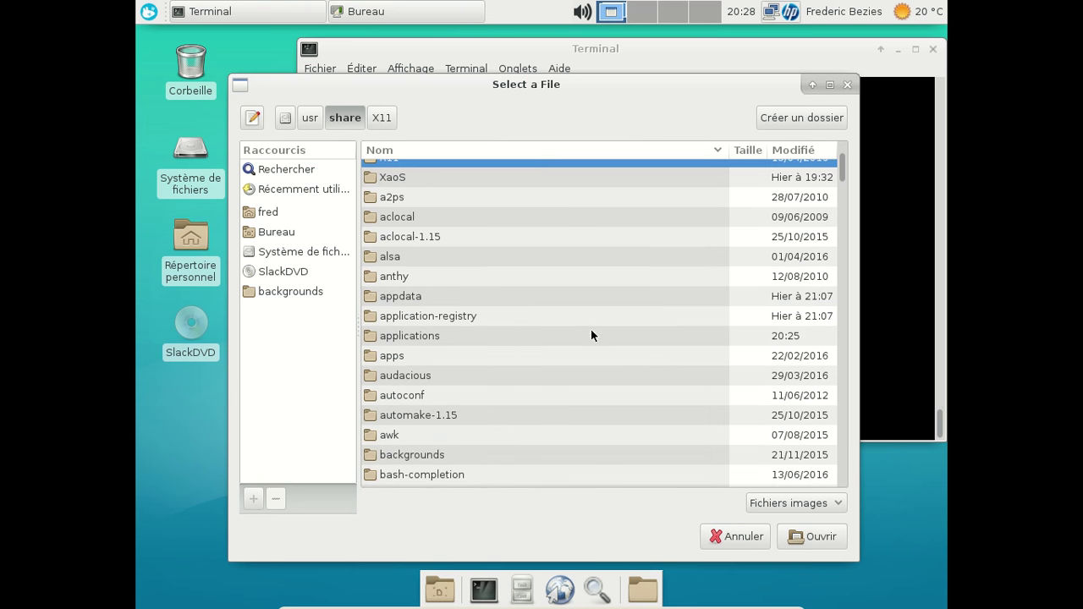
scroll(491, 334, "down", 2)
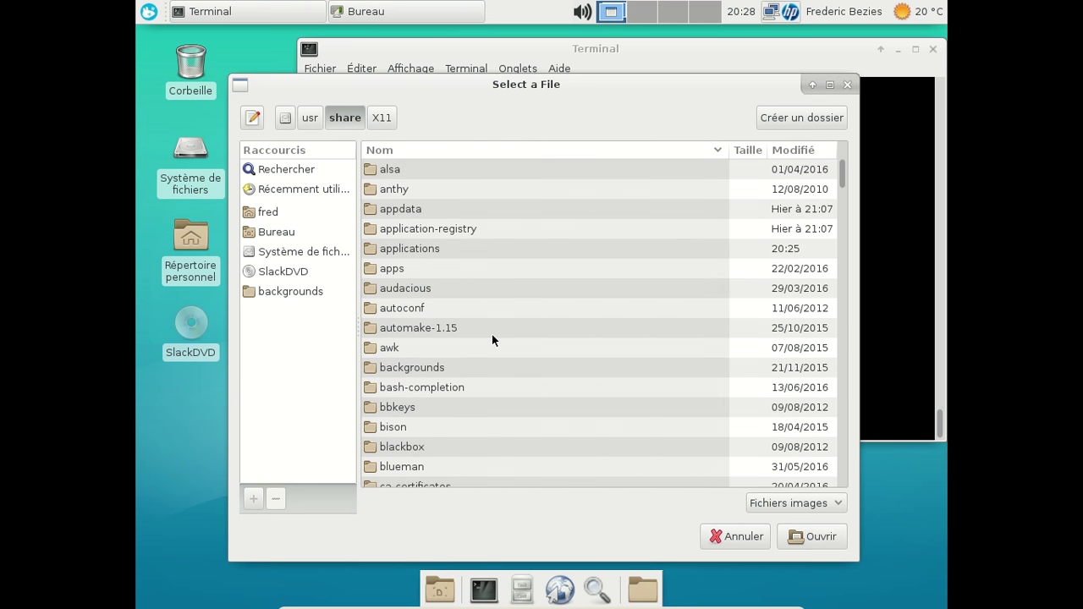
left_click(463, 371)
double_click(462, 372)
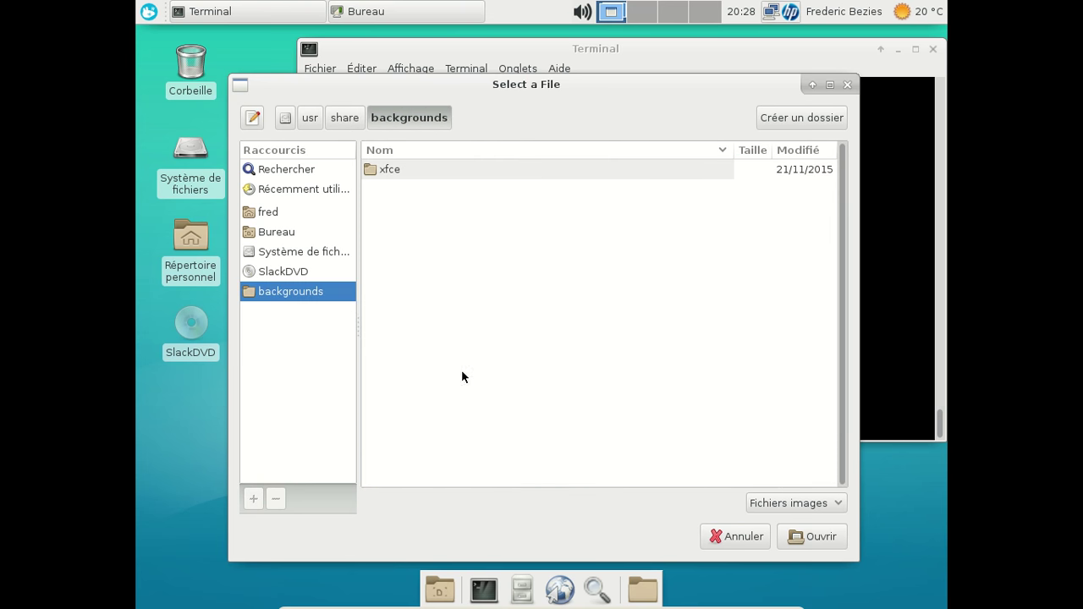
double_click(405, 169)
left_click(421, 117)
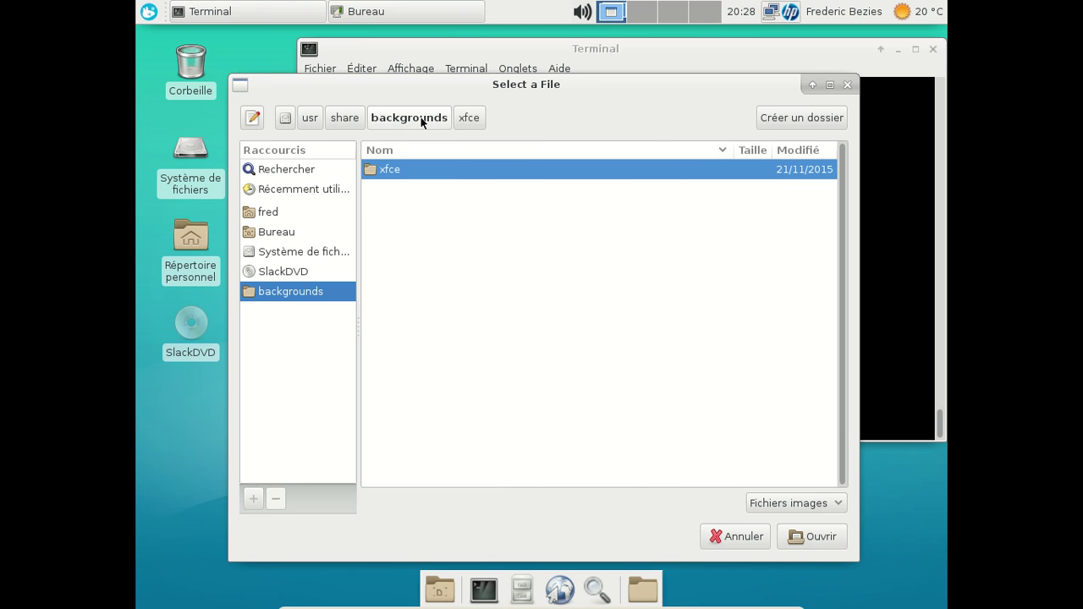
- Return to /usr/share, look through its folder list and open the wallpapers folder
left_click(343, 117)
scroll(563, 303, "down", 4)
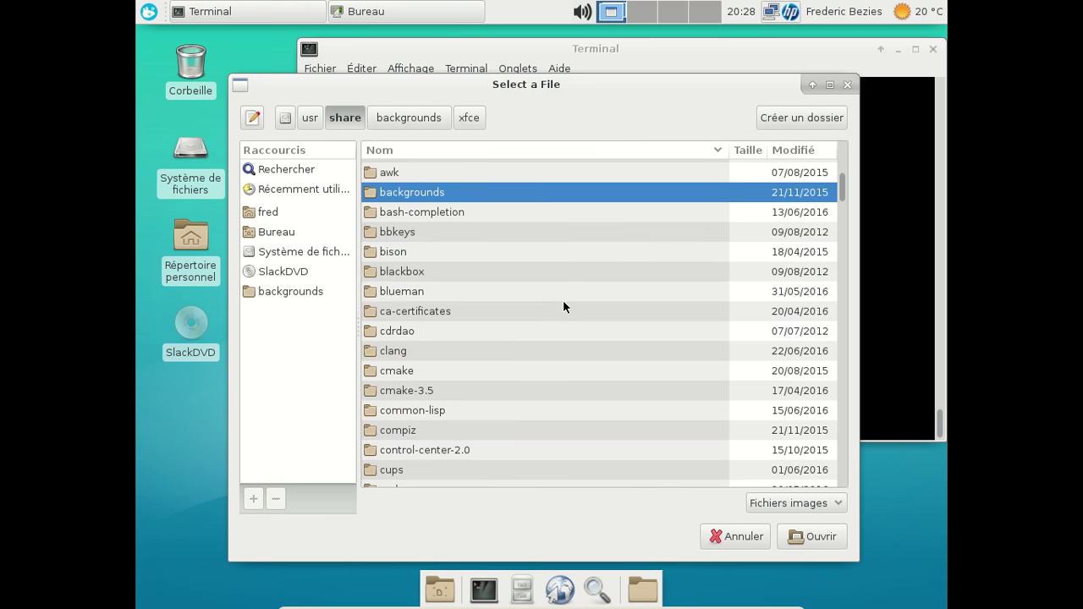
scroll(500, 354, "down", 2)
scroll(489, 360, "down", 3)
scroll(489, 360, "down", 2)
scroll(489, 367, "down", 4)
scroll(489, 366, "down", 2)
scroll(490, 366, "down", 5)
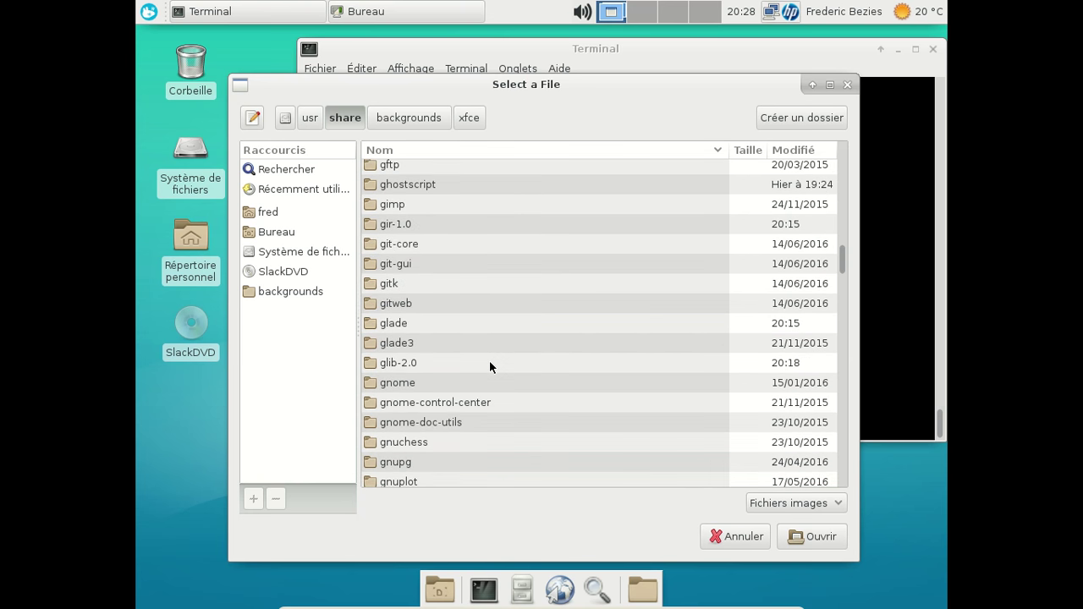
scroll(489, 366, "down", 2)
scroll(489, 367, "down", 2)
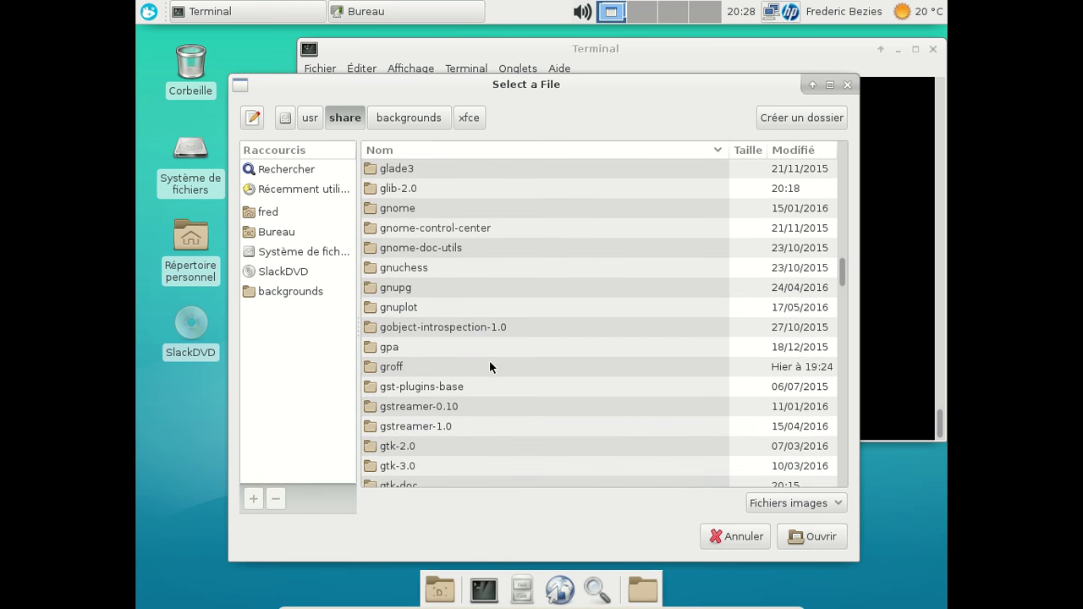
scroll(489, 367, "down", 3)
scroll(489, 366, "down", 2)
scroll(489, 366, "down", 2)
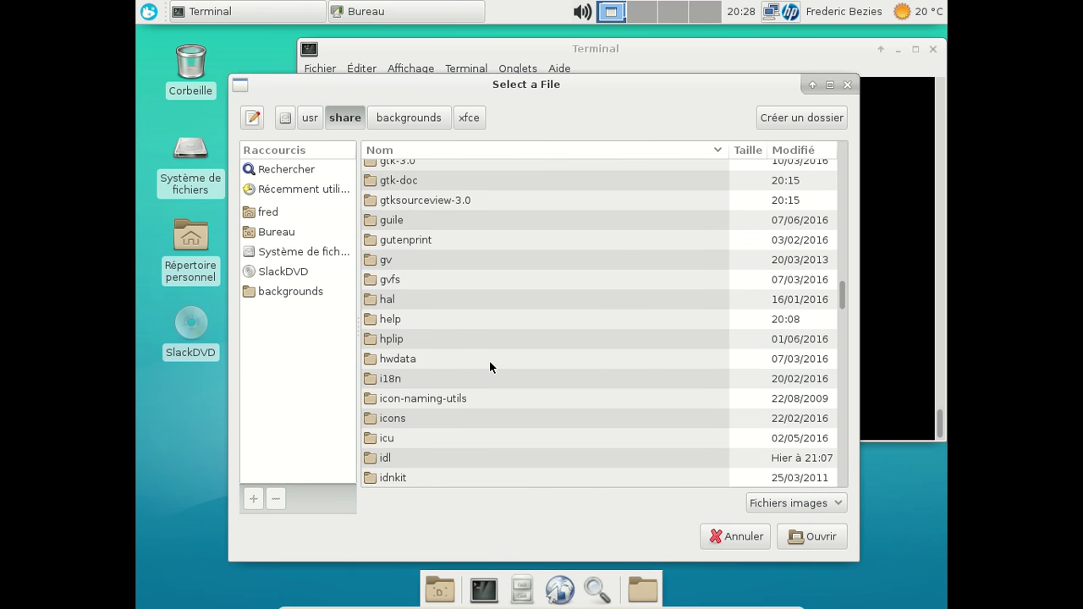
scroll(489, 367, "down", 3)
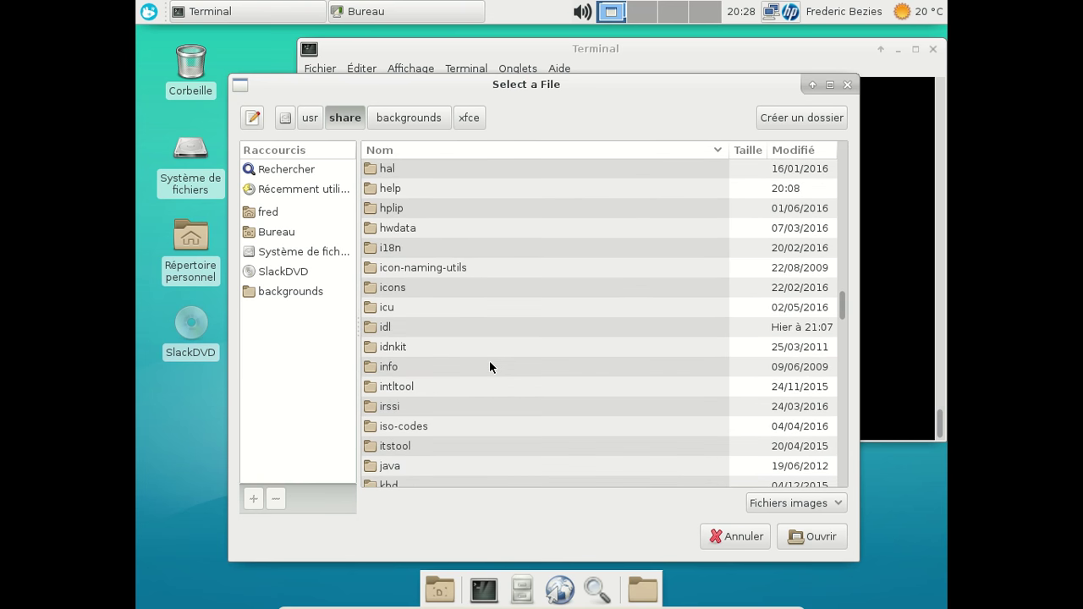
scroll(489, 367, "down", 2)
scroll(500, 411, "down", 2)
scroll(501, 407, "down", 4)
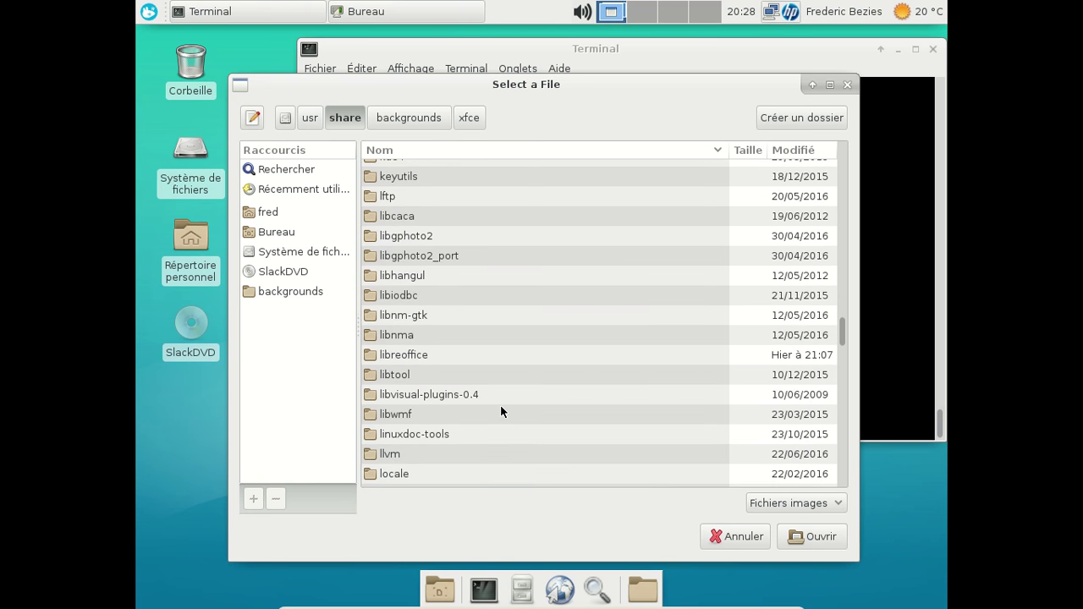
scroll(501, 407, "down", 2)
scroll(501, 407, "down", 4)
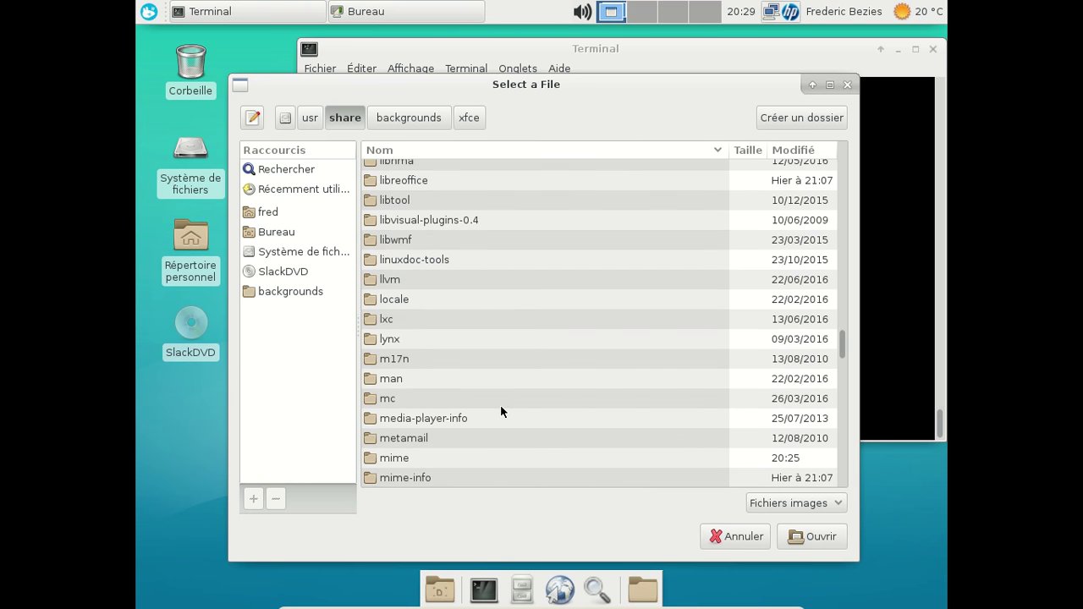
scroll(500, 406, "down", 2)
scroll(500, 406, "down", 2)
scroll(500, 406, "down", 2)
scroll(500, 404, "down", 3)
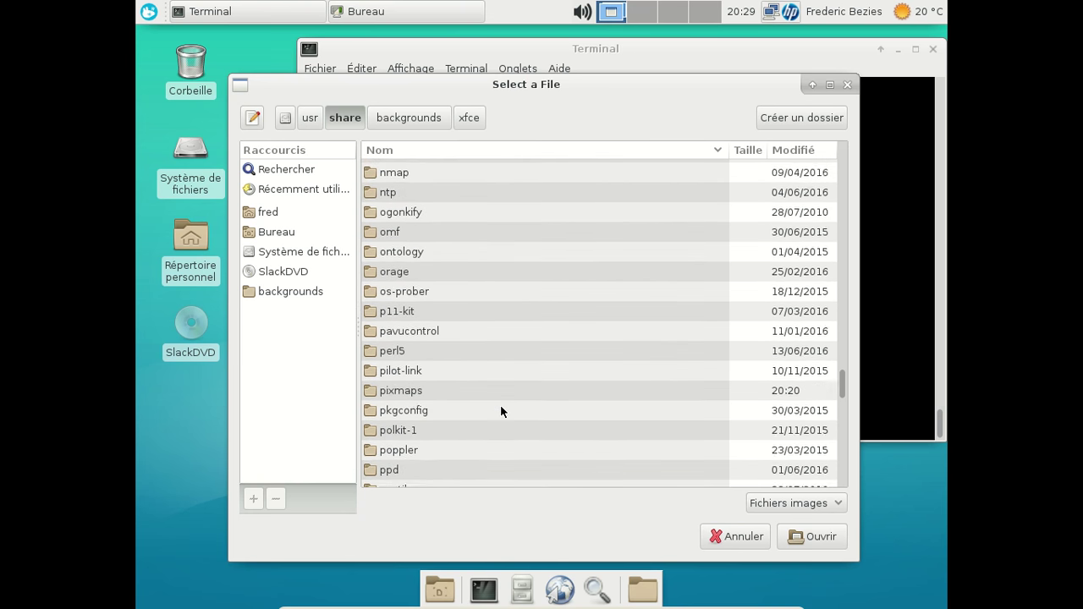
scroll(500, 404, "down", 5)
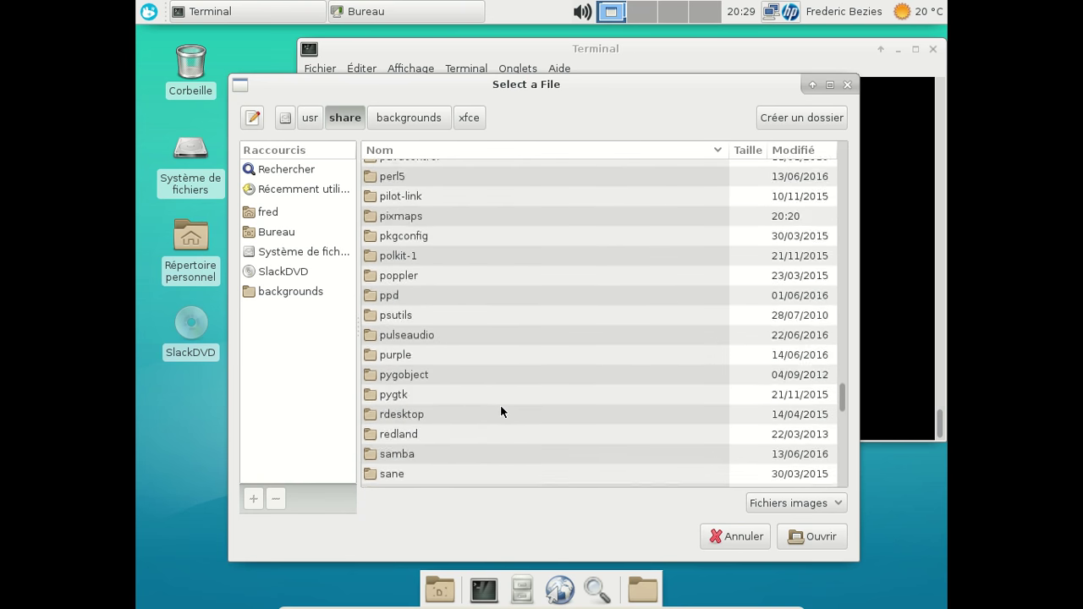
scroll(500, 412, "down", 2)
scroll(500, 410, "down", 4)
scroll(500, 410, "down", 6)
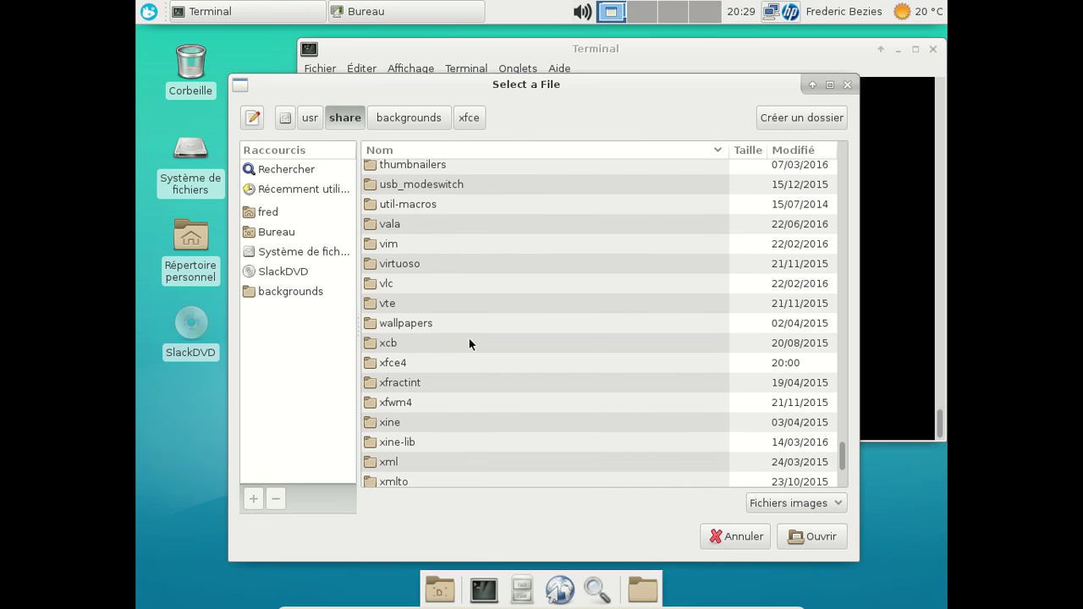
double_click(456, 324)
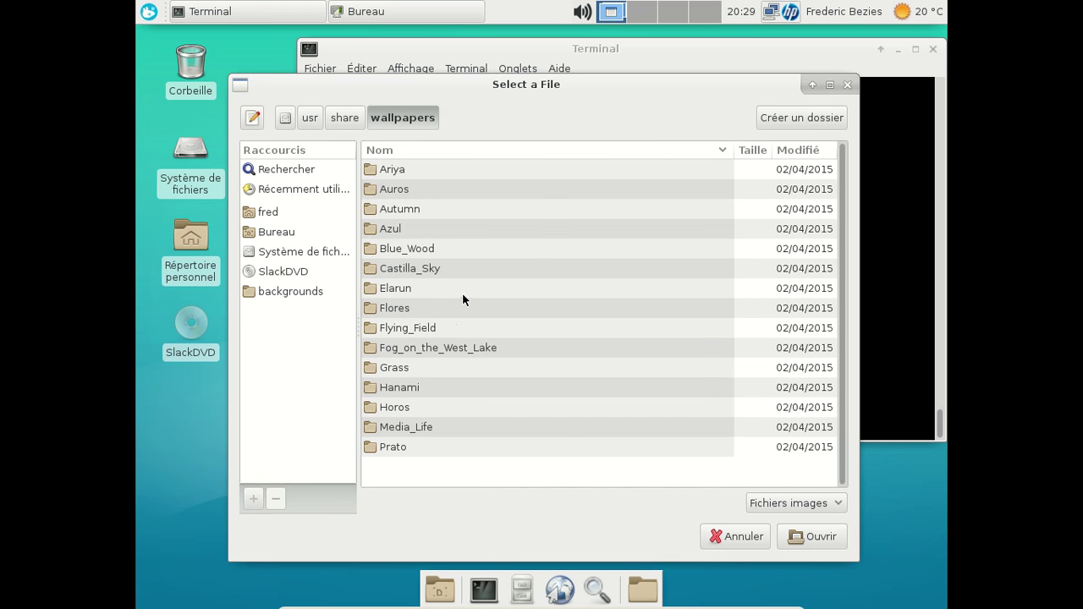
- Look into the Ariya wallpaper folder and its contents subfolder, and try Ariya as the desktop background folder
double_click(423, 166)
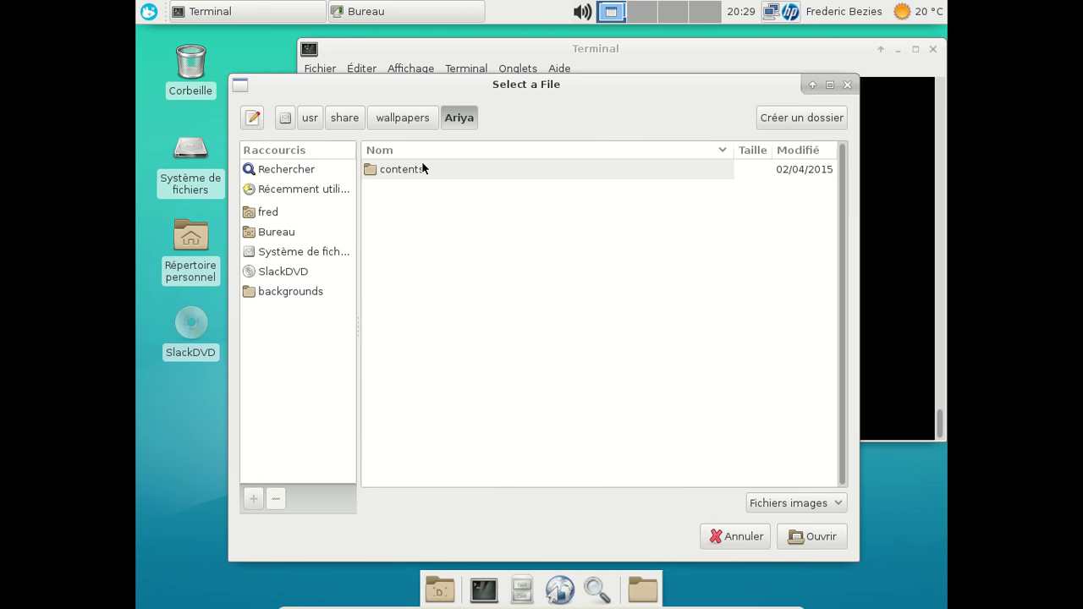
double_click(424, 166)
left_click(458, 117)
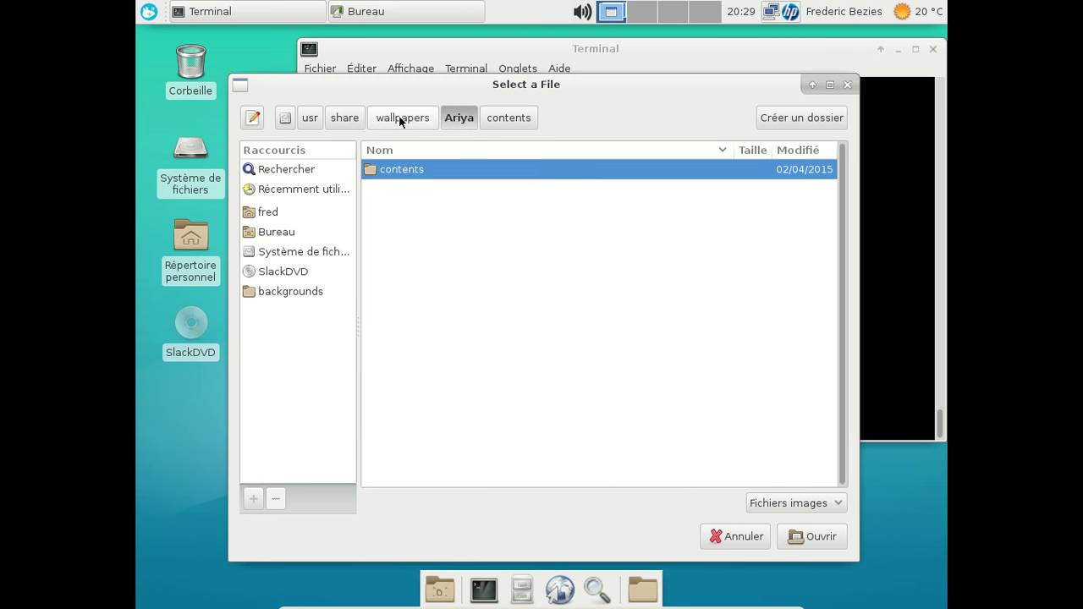
left_click(400, 118)
left_click(820, 536)
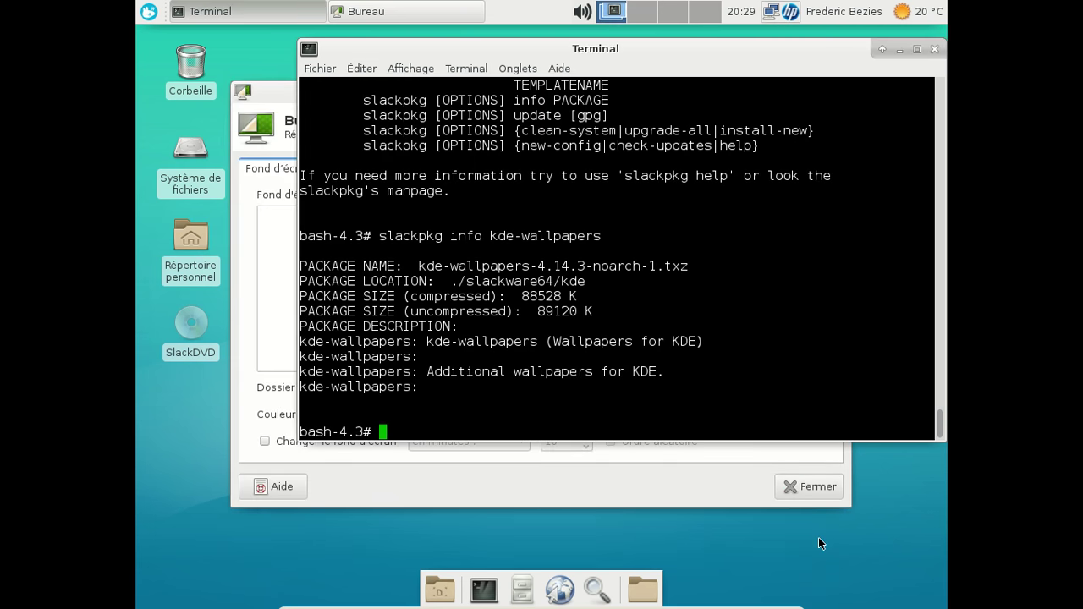
left_click(595, 493)
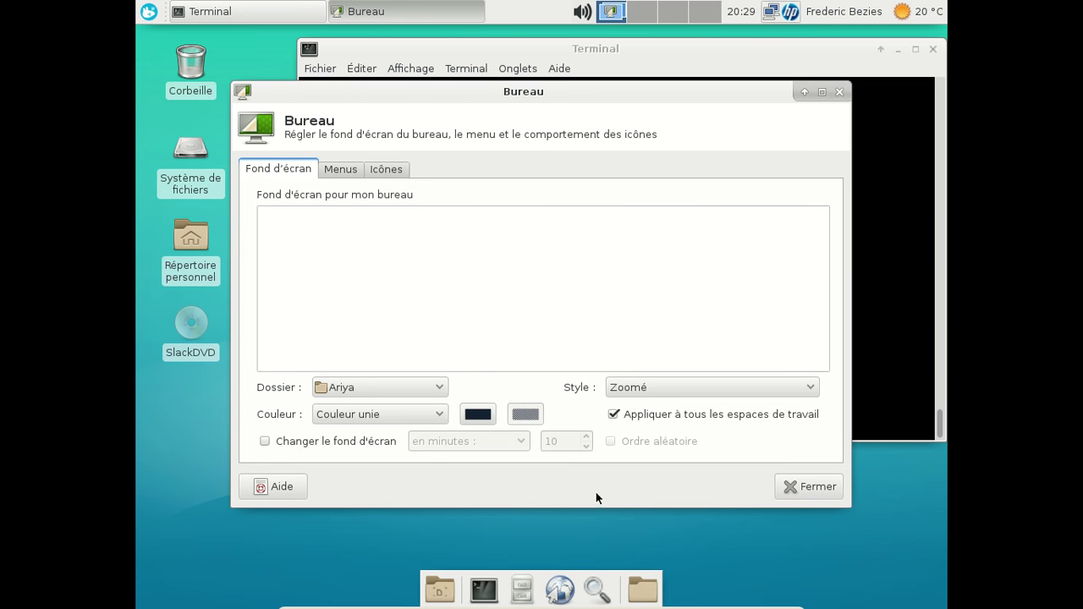
- Set the background folder to Ariya/contents/images and view its wallpaper previews
left_click(413, 388)
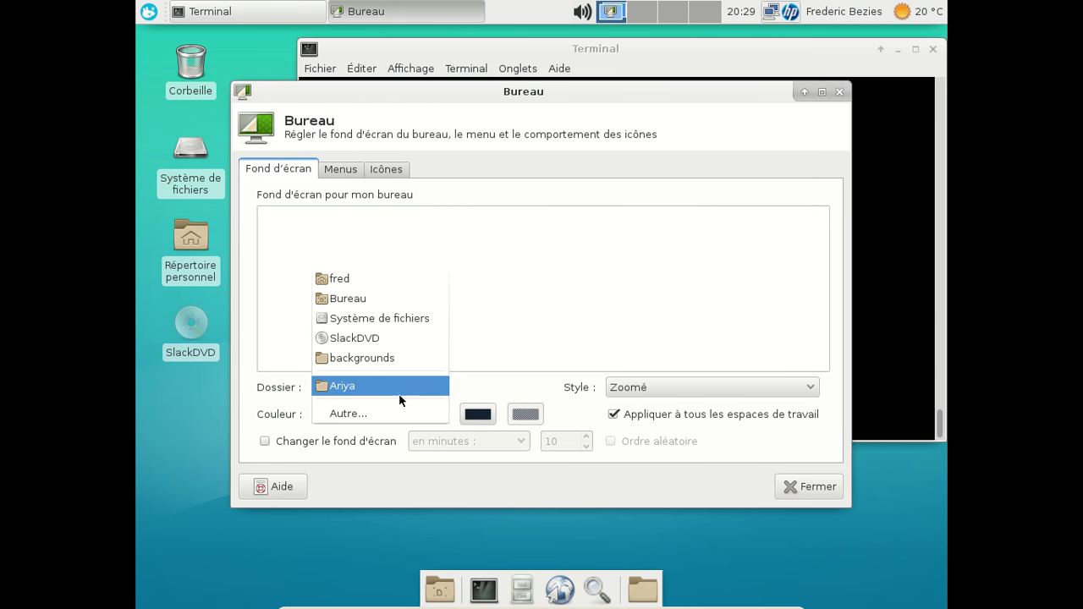
left_click(394, 410)
double_click(394, 172)
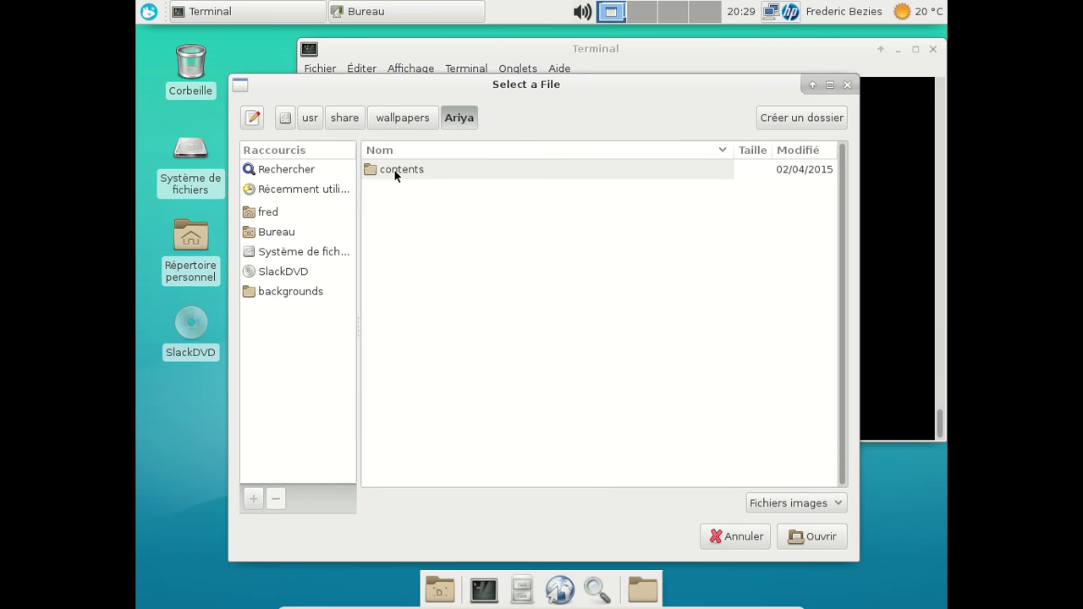
double_click(407, 168)
double_click(410, 170)
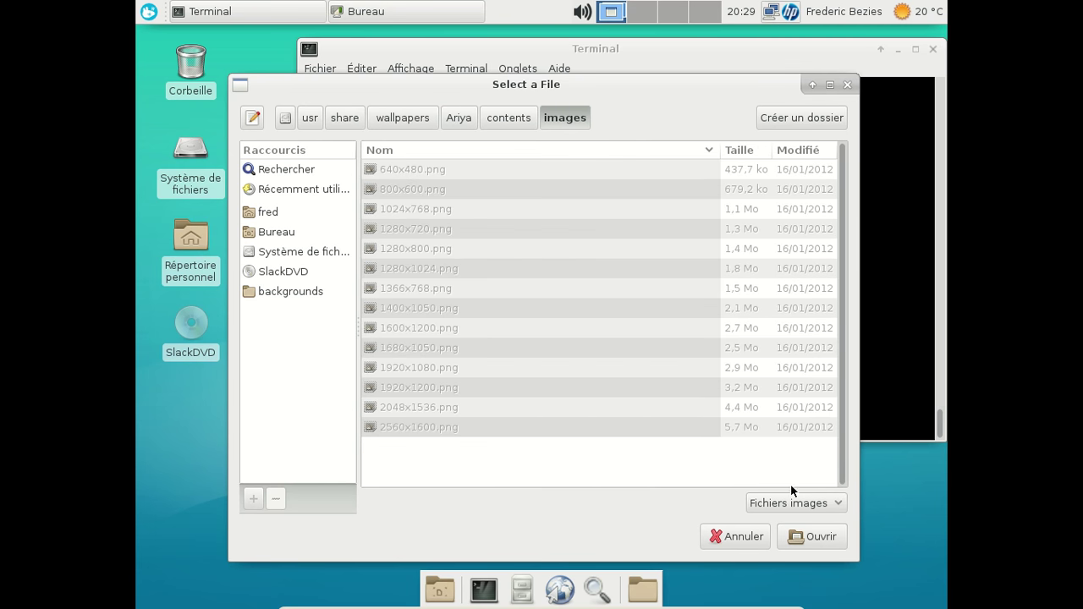
left_click(812, 532)
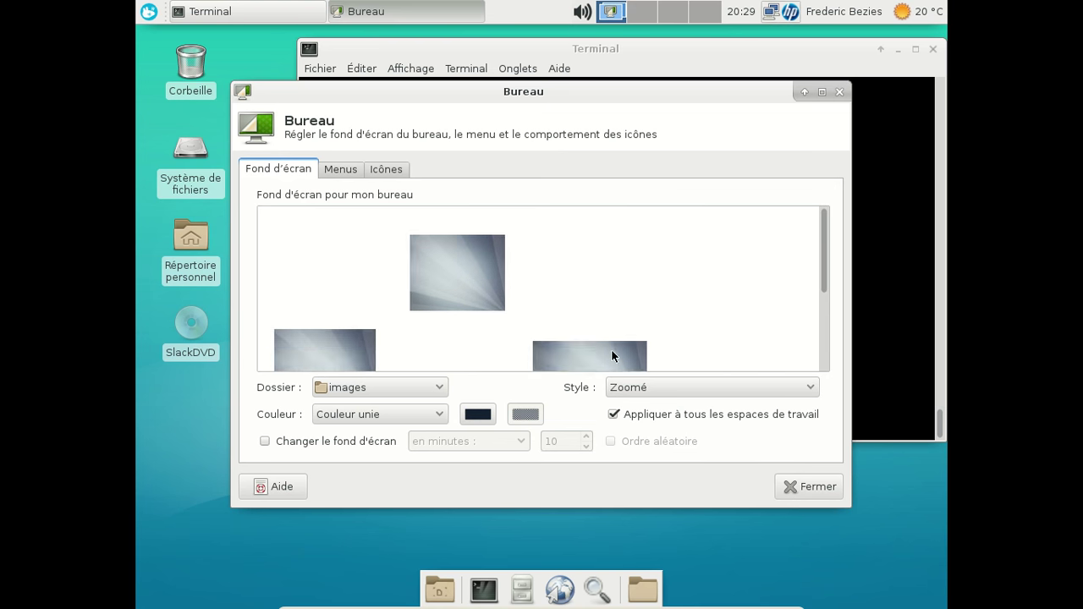
left_click(382, 388)
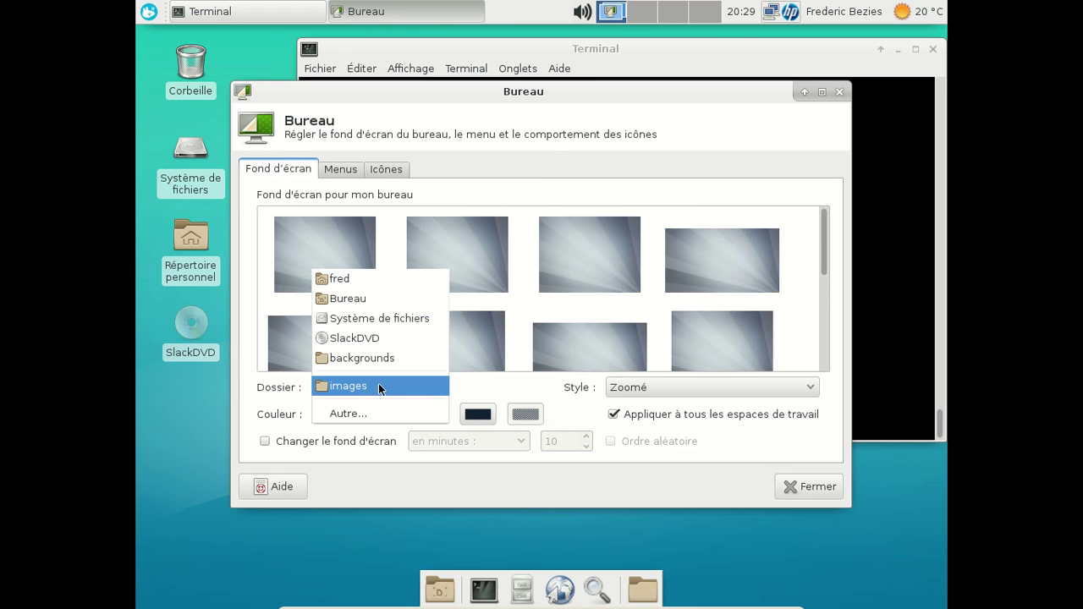
left_click(380, 386)
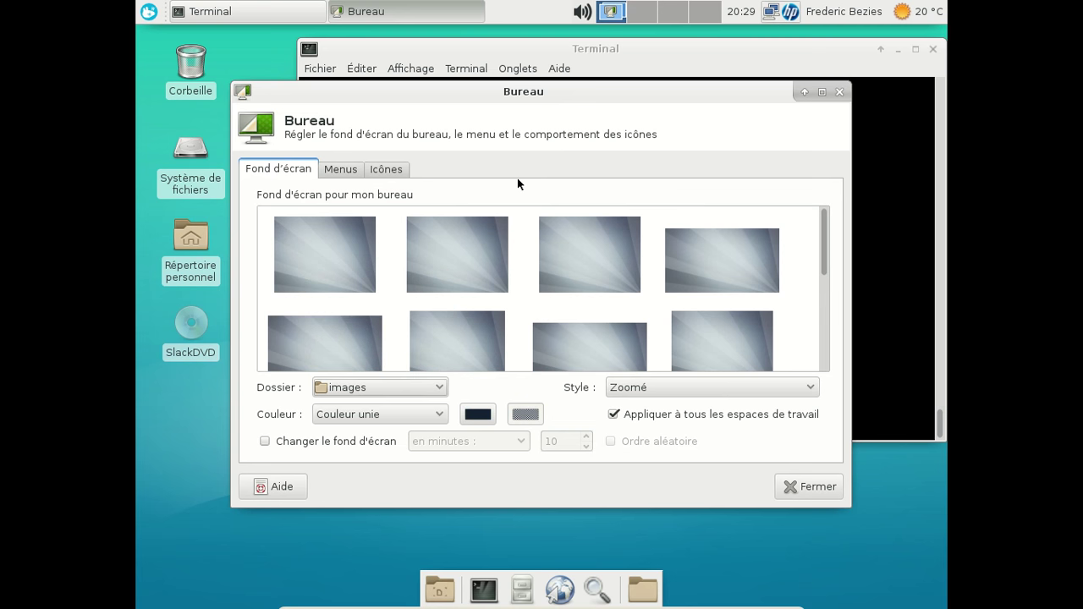
- Set the background folder to /usr/share/wallpapers/Fog_on_the_West_Lake/contents/images
left_click(403, 385)
left_click(393, 411)
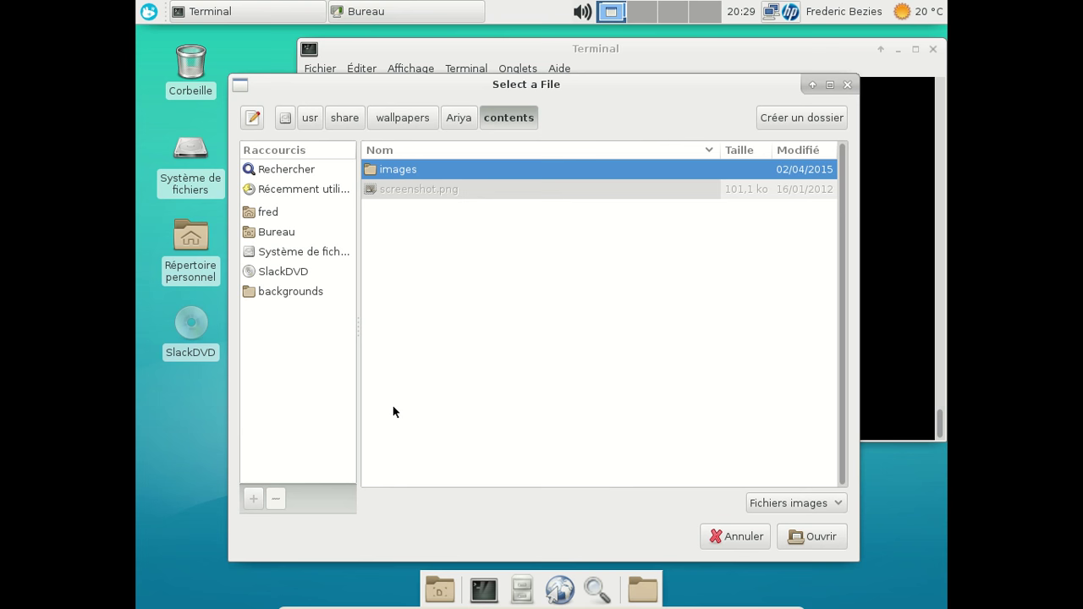
left_click(464, 118)
left_click(403, 118)
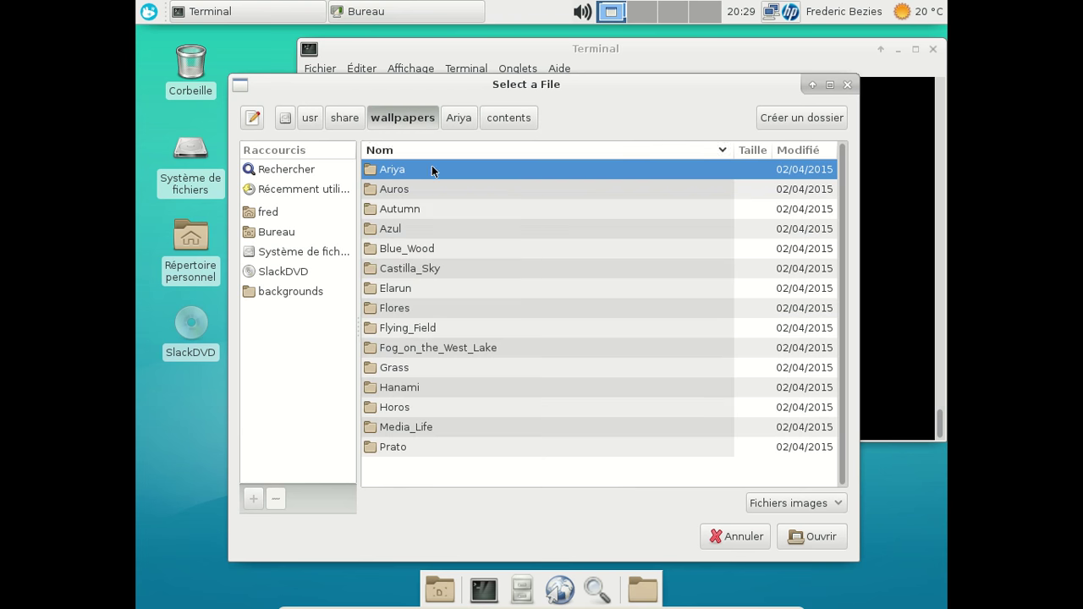
double_click(444, 349)
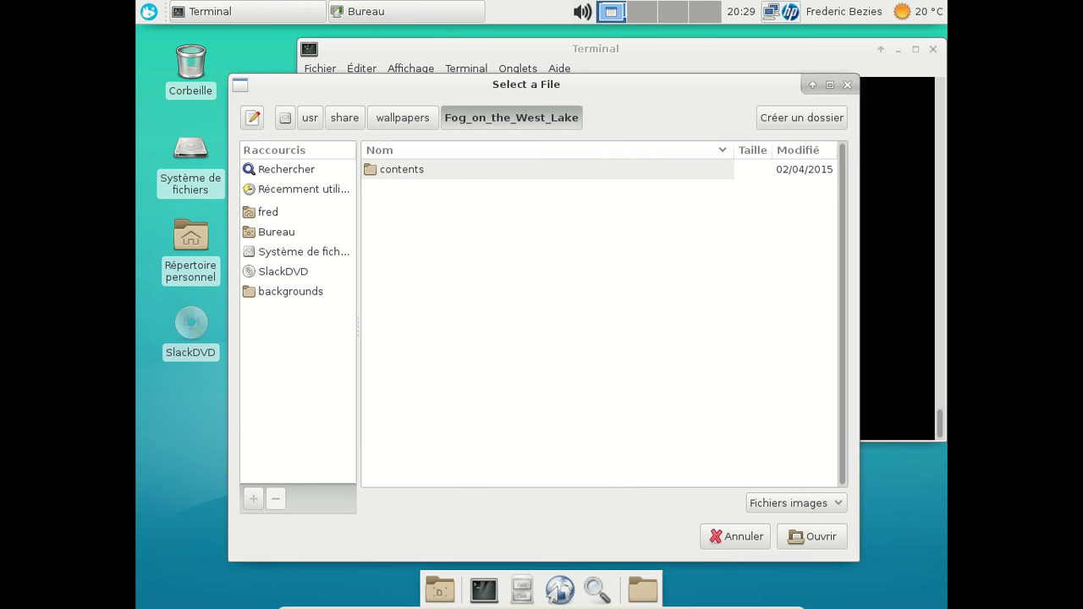
double_click(402, 174)
double_click(407, 173)
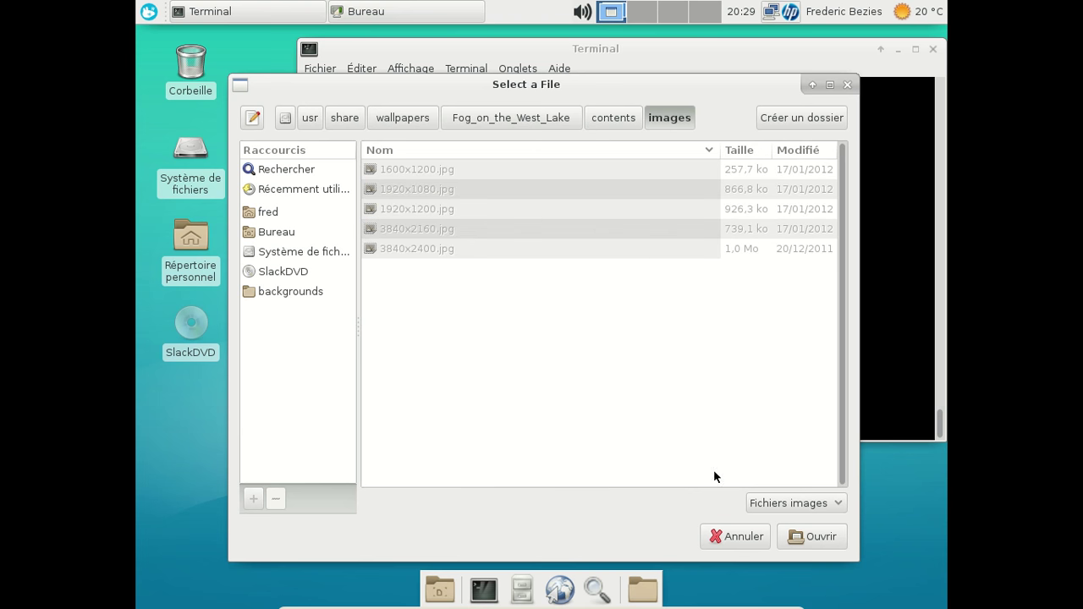
left_click(819, 537)
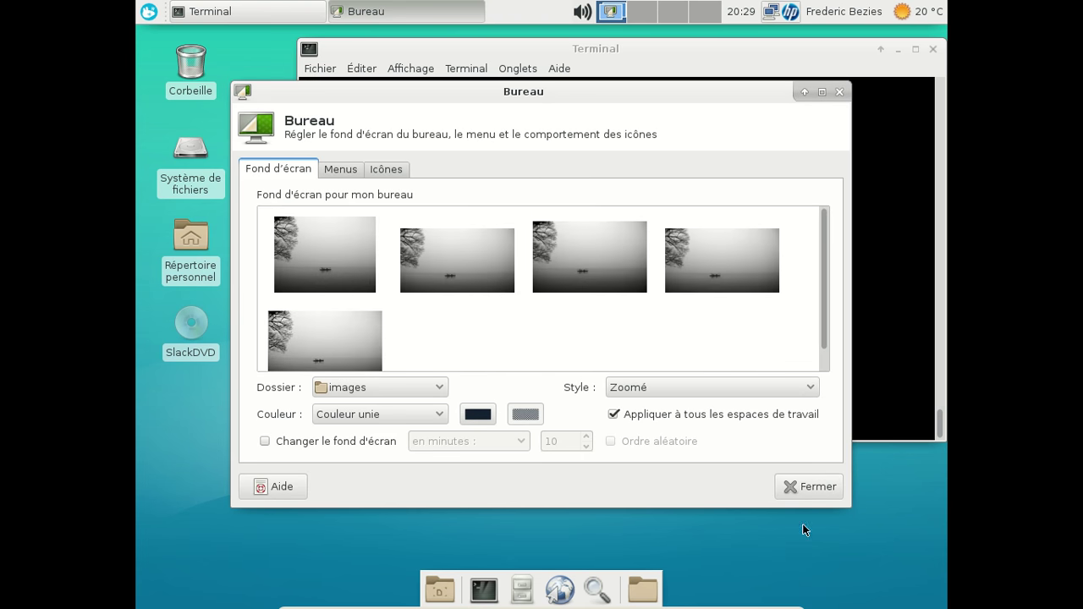
- Apply the third lake image as the desktop background, and close the desktop settings and the terminal
left_click(567, 262)
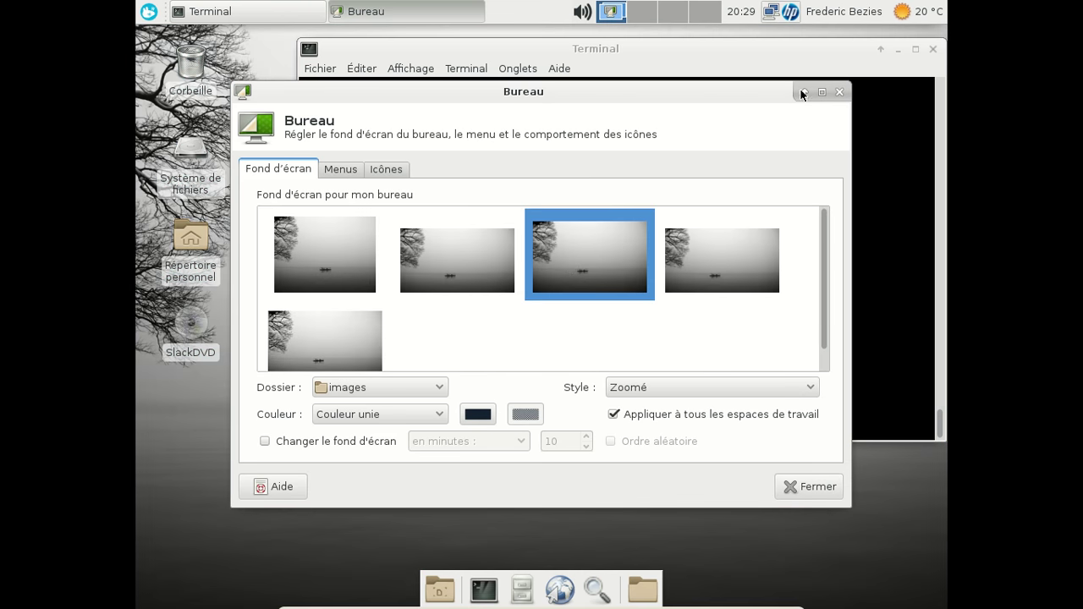
left_click(837, 93)
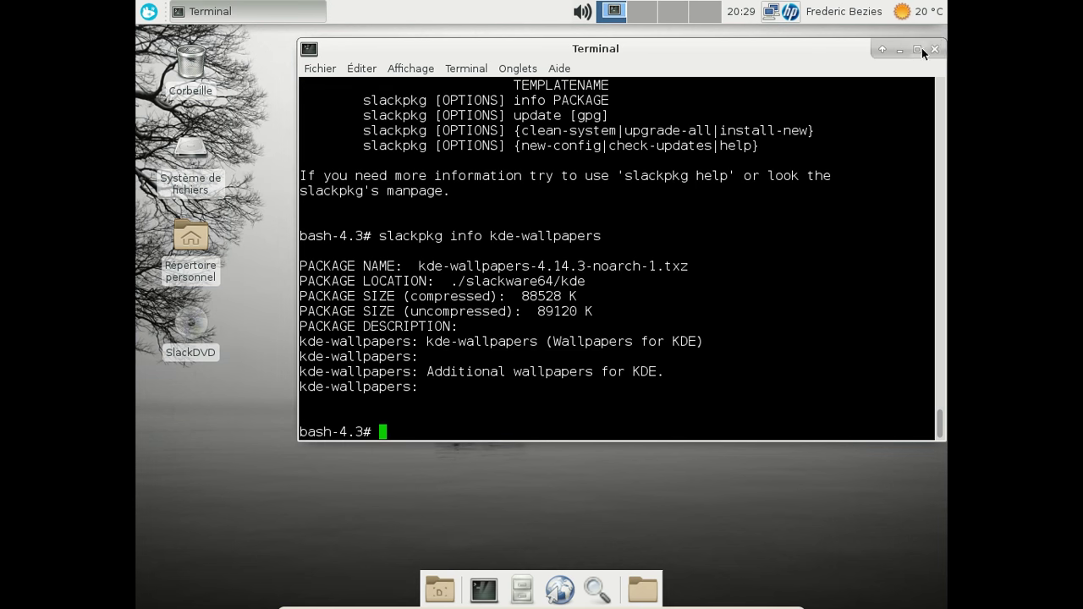
left_click(933, 50)
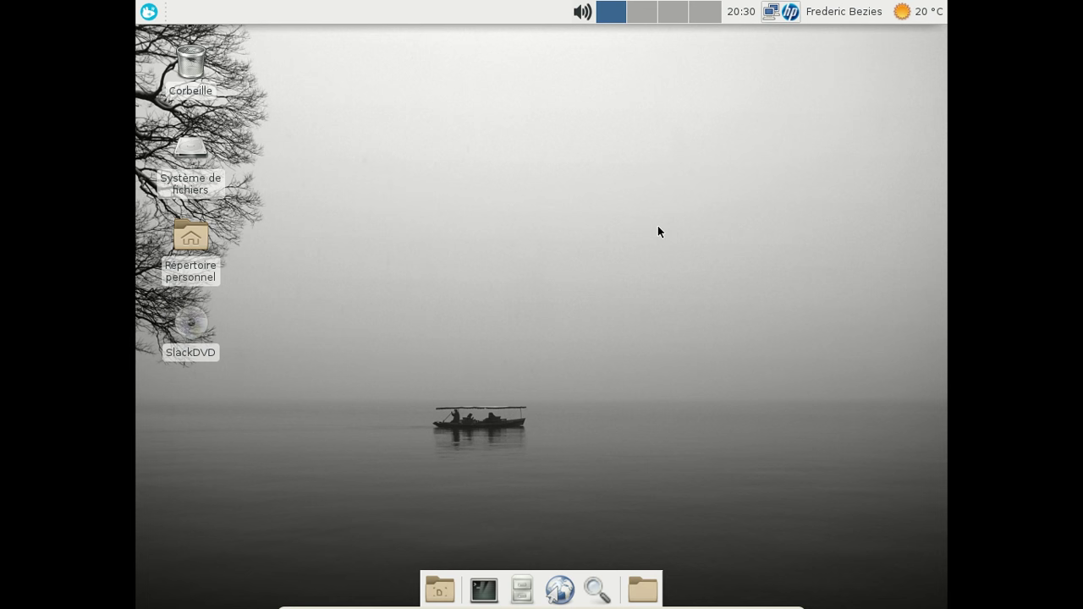
- Open the session logout dialog and shut down the computer
left_click(151, 12)
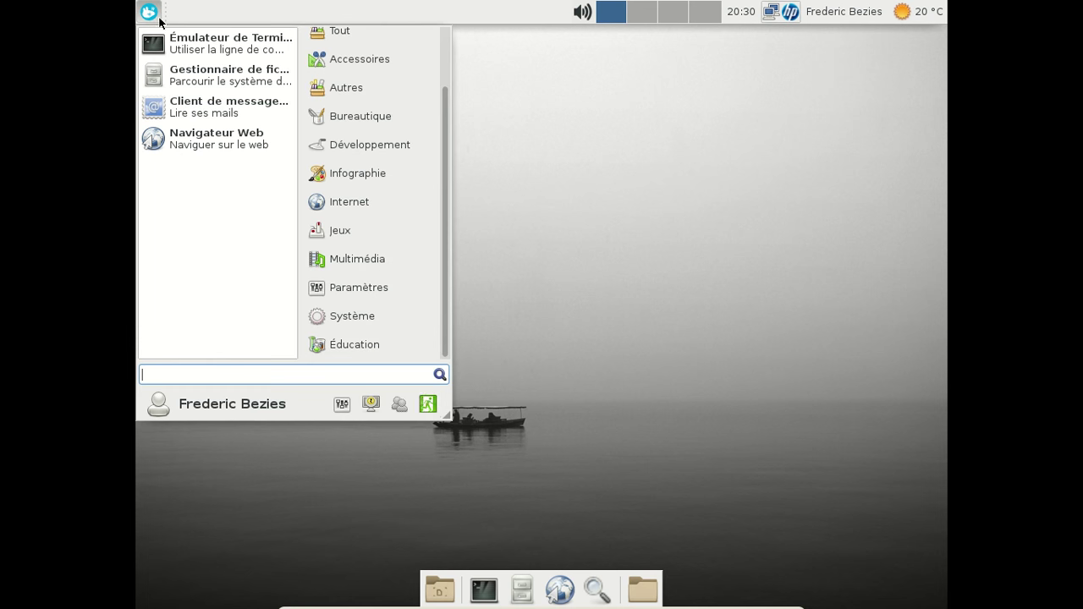
left_click(428, 404)
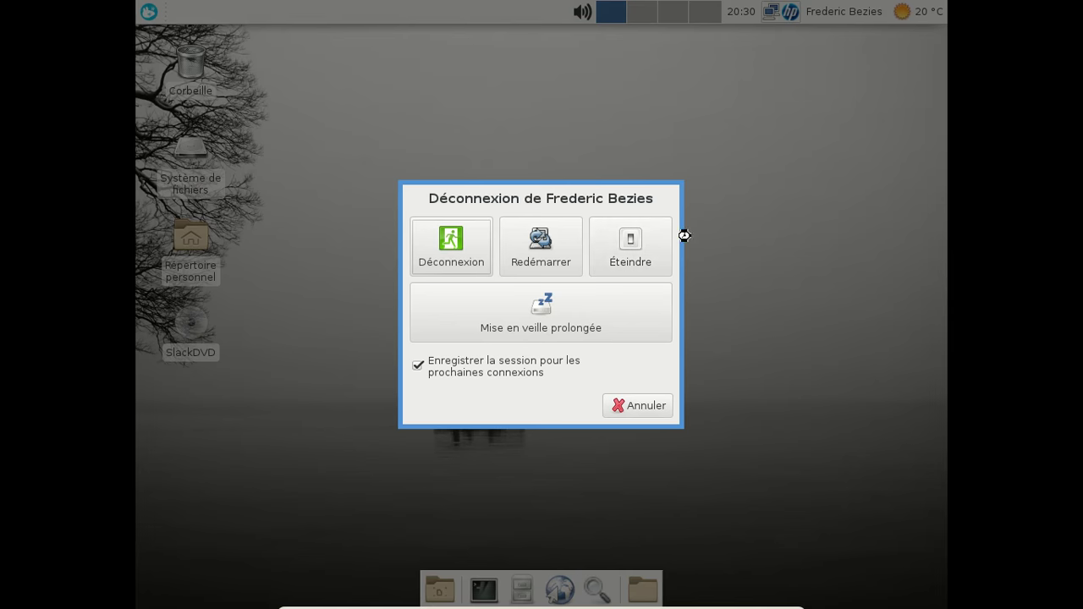
left_click(655, 244)
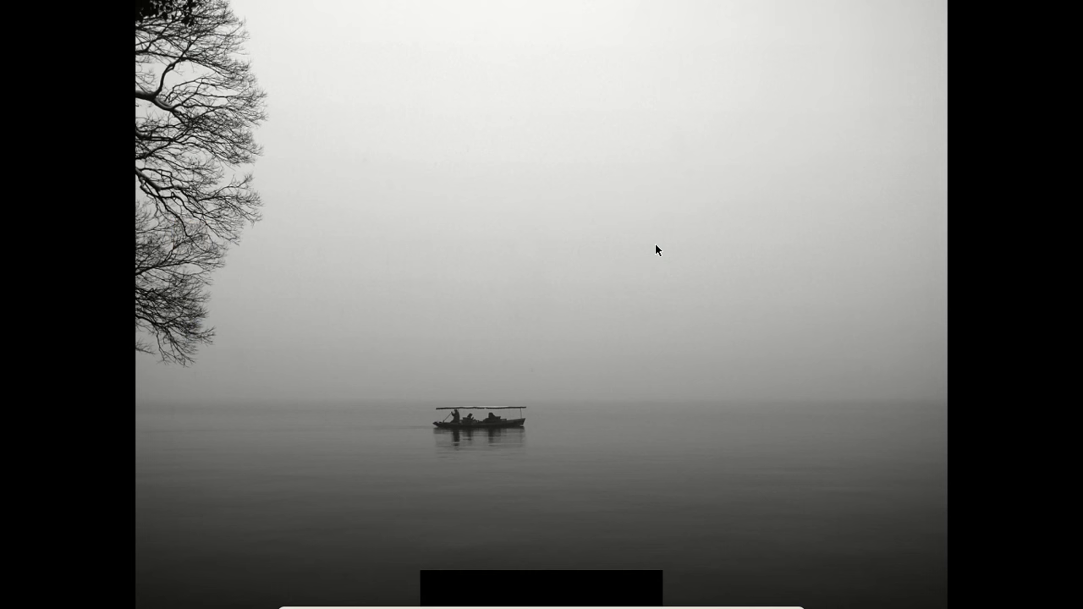